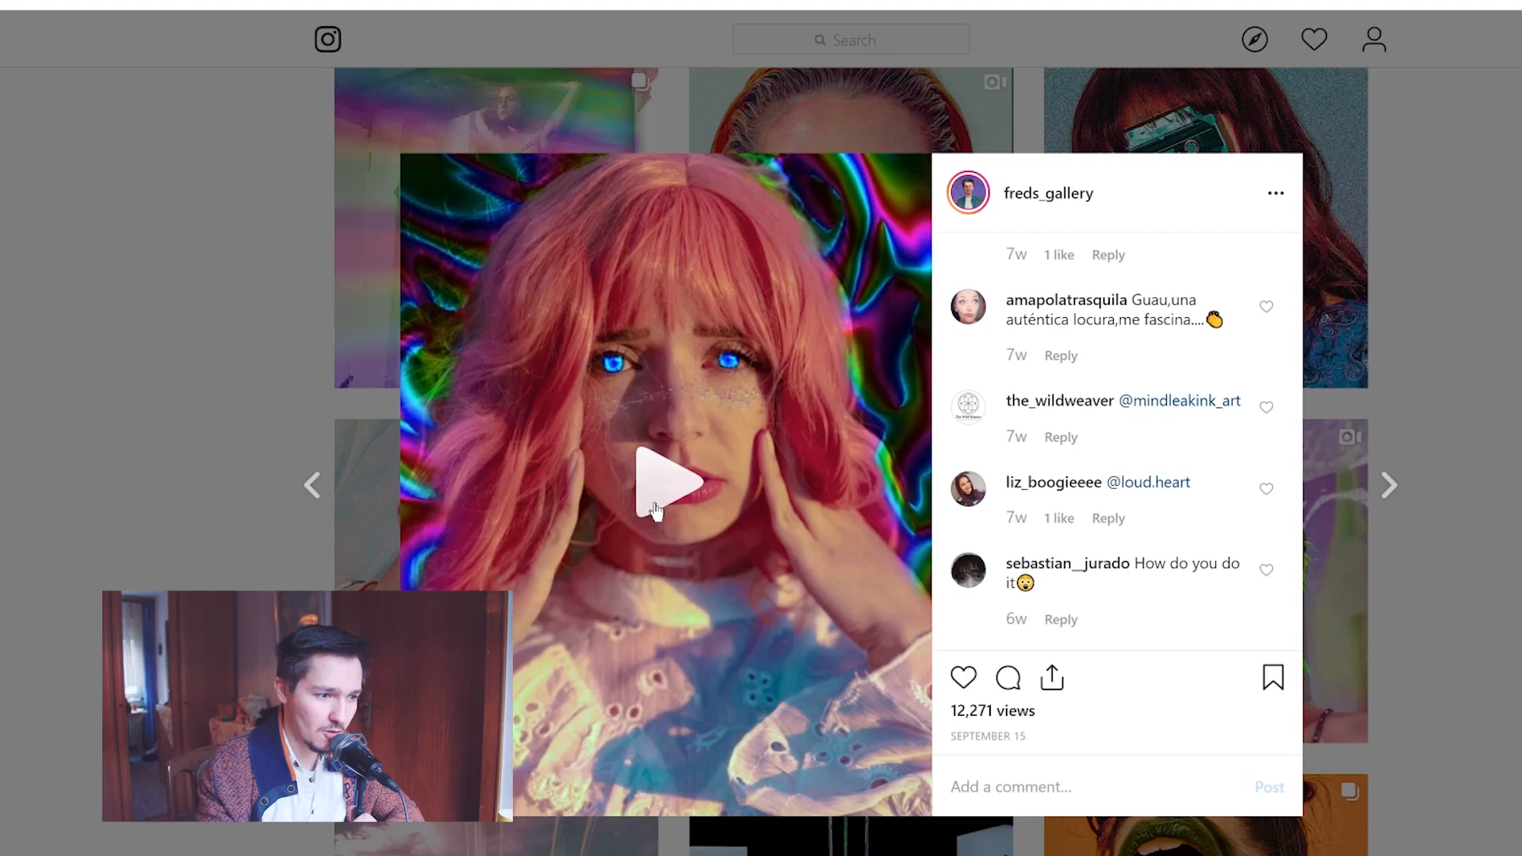
View the gallery's video post and browse the example artworks on the Membership page.
left_click(654, 512)
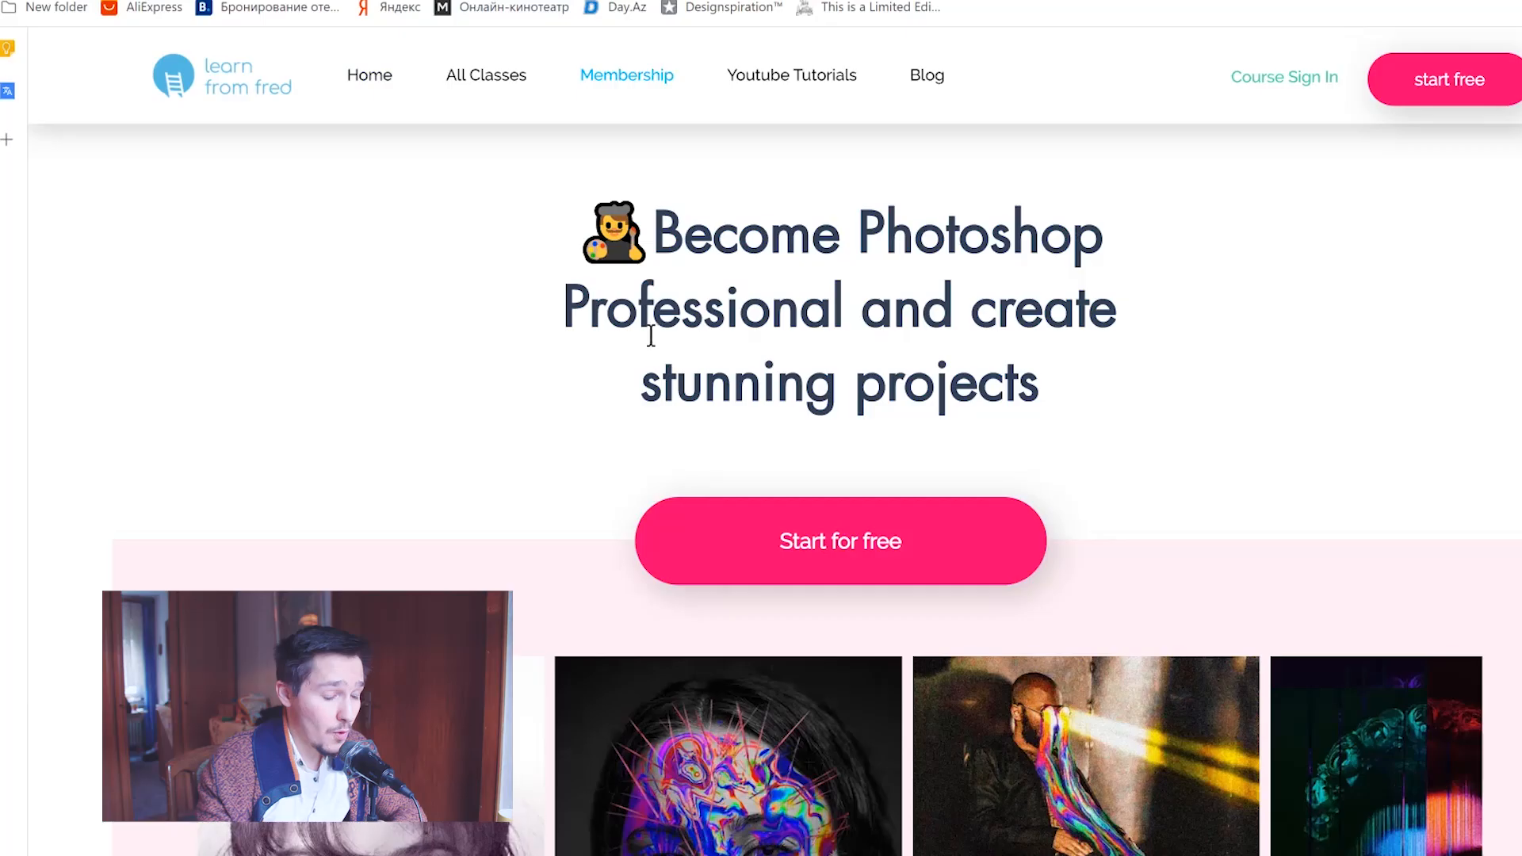
scroll(642, 325, "down", 3)
scroll(642, 325, "up", 3)
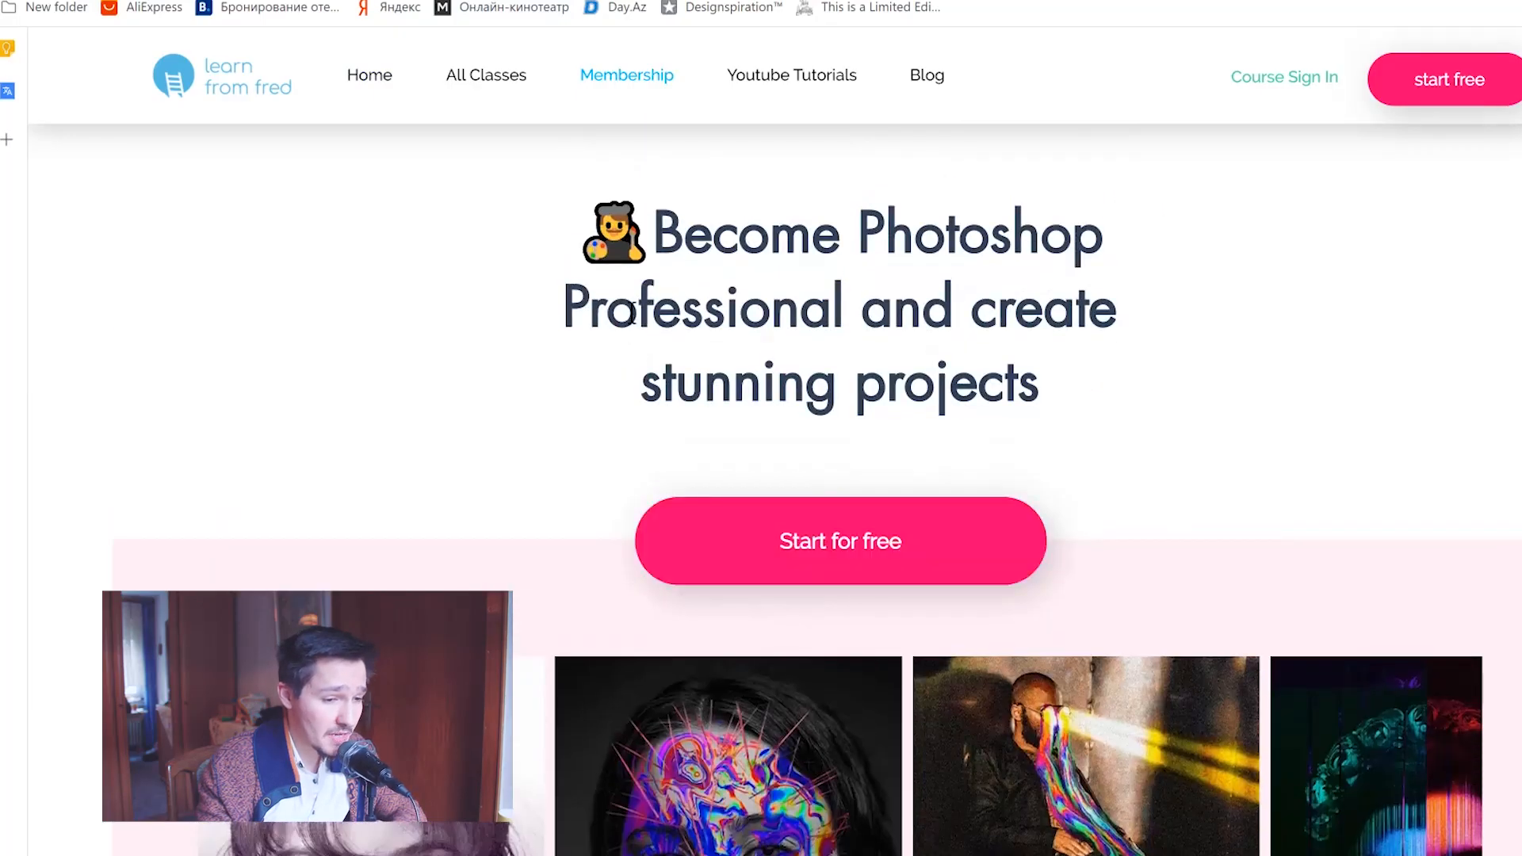
scroll(578, 486, "down", 4)
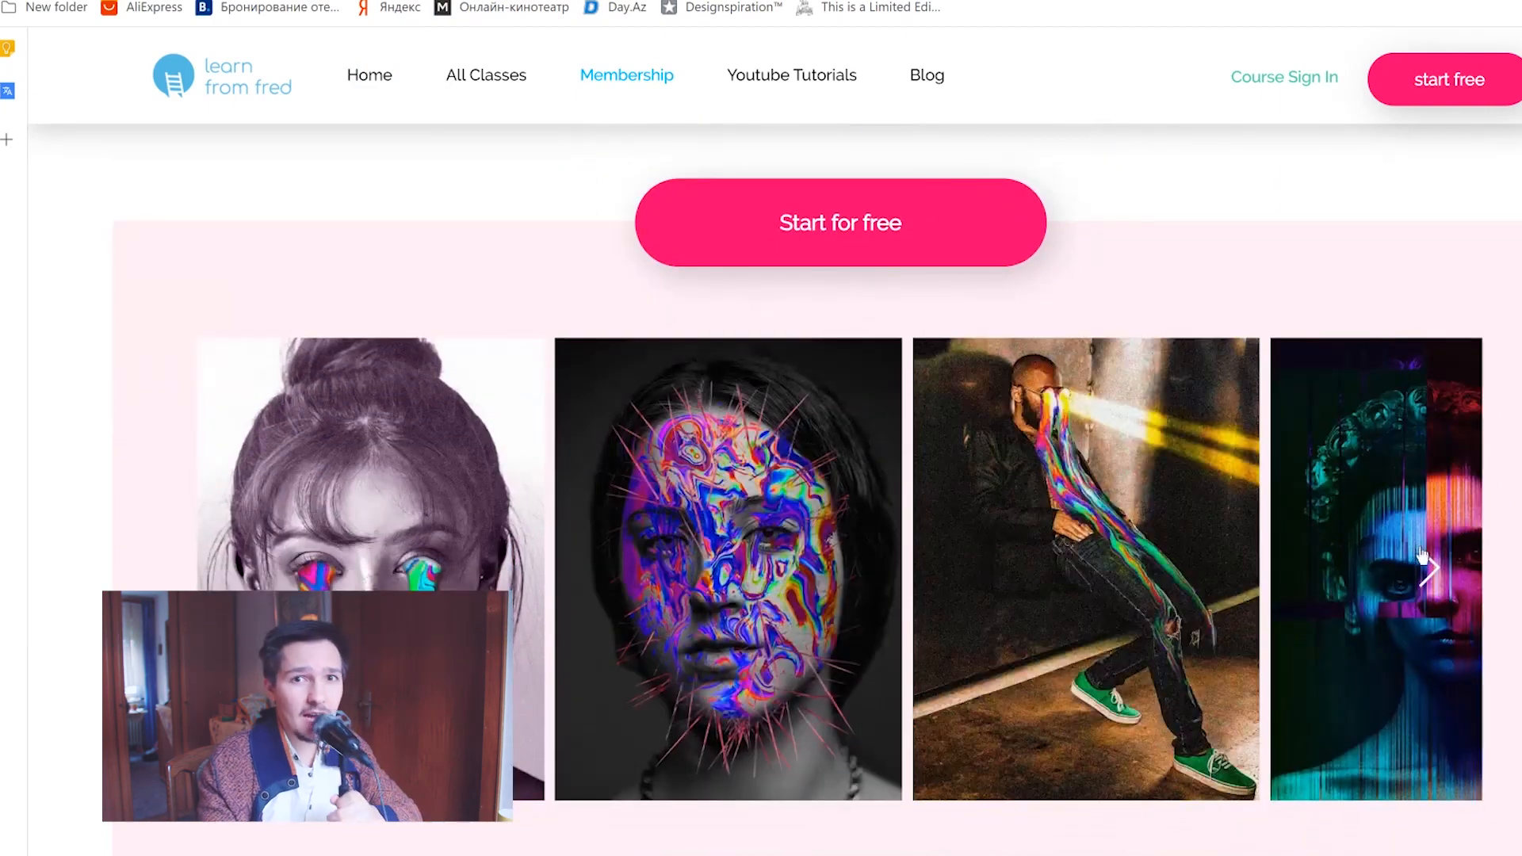
left_click(1424, 564)
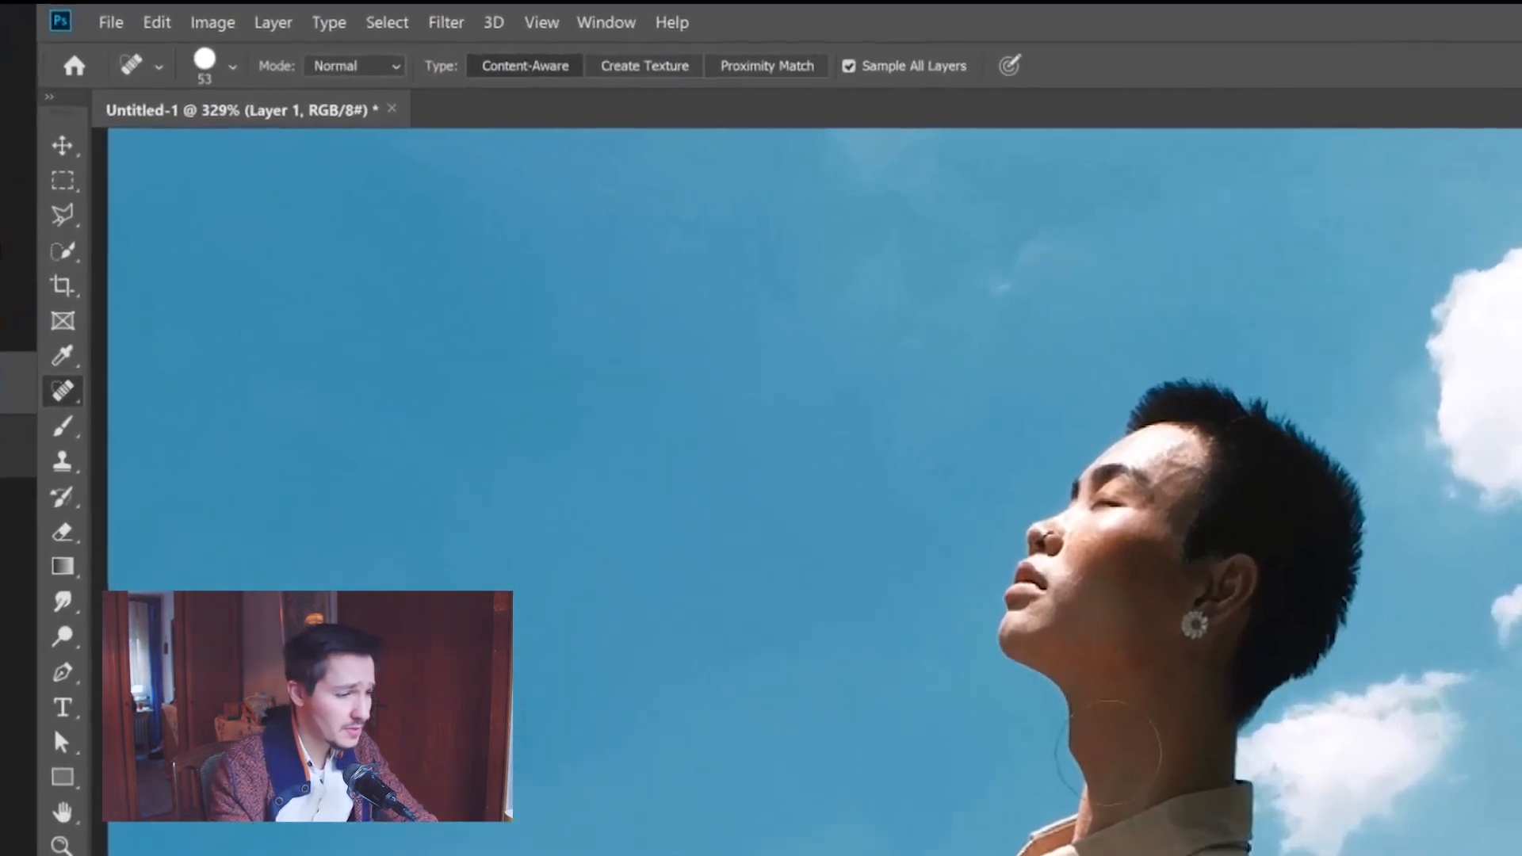
Select the man's head and neck with Quick Selection, excluding the shirt collar and leaving a small margin around the face and hair.
key("w")
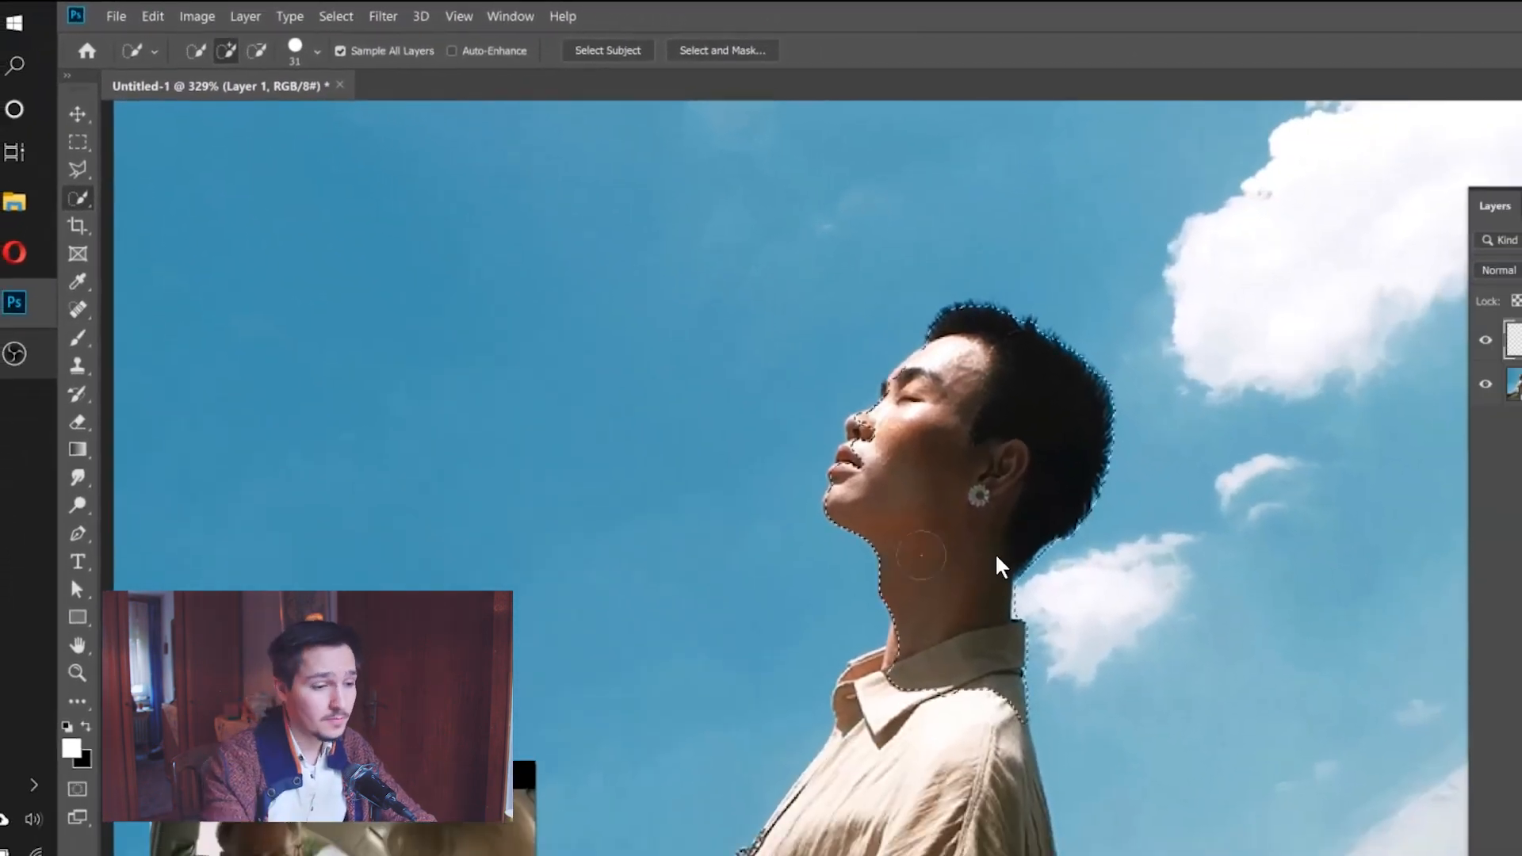
left_click(1221, 796)
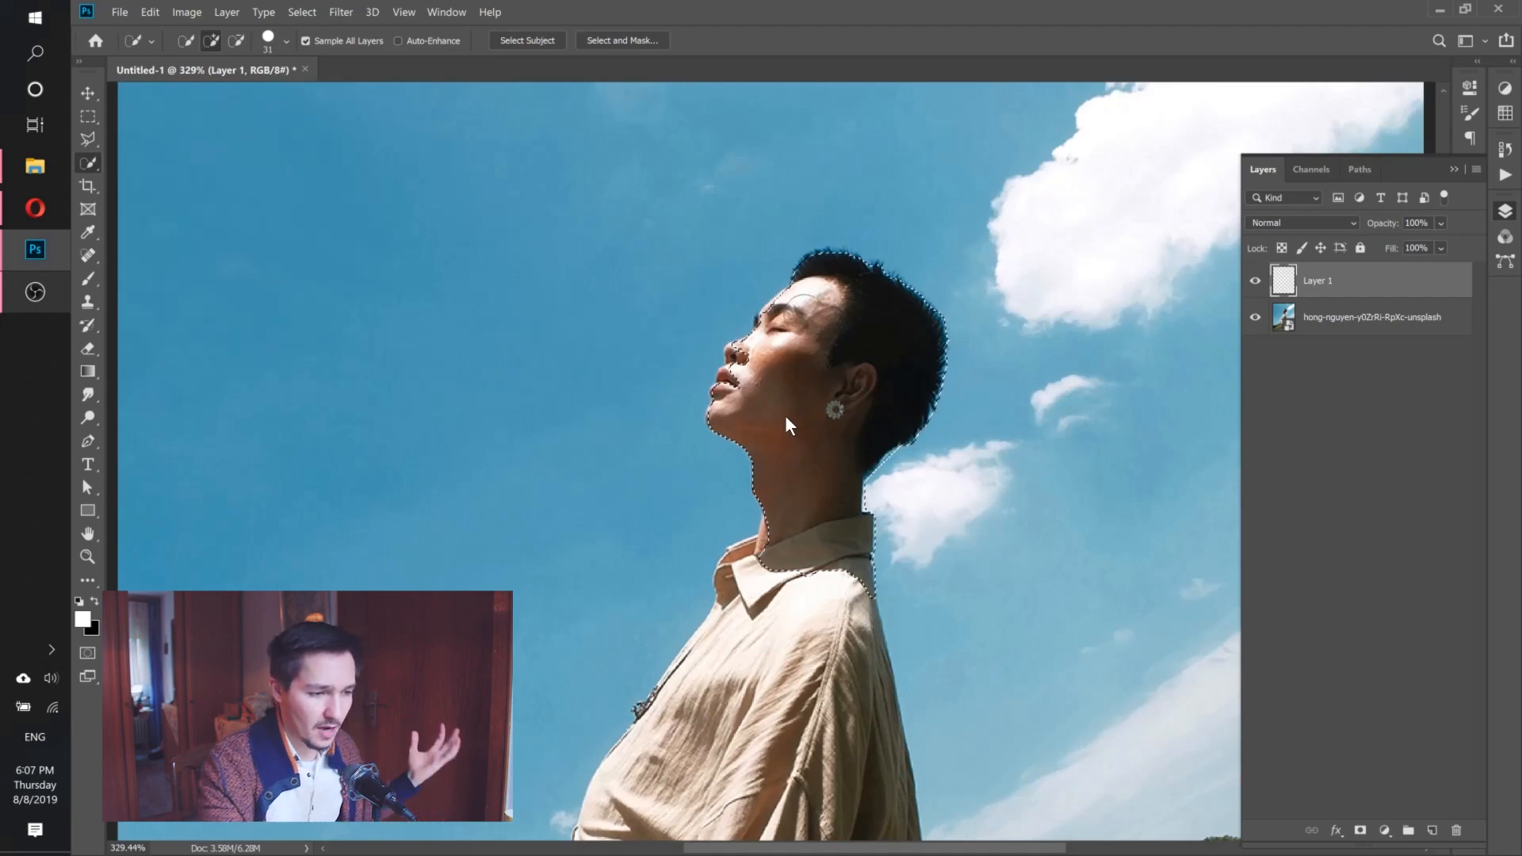
key("alt")
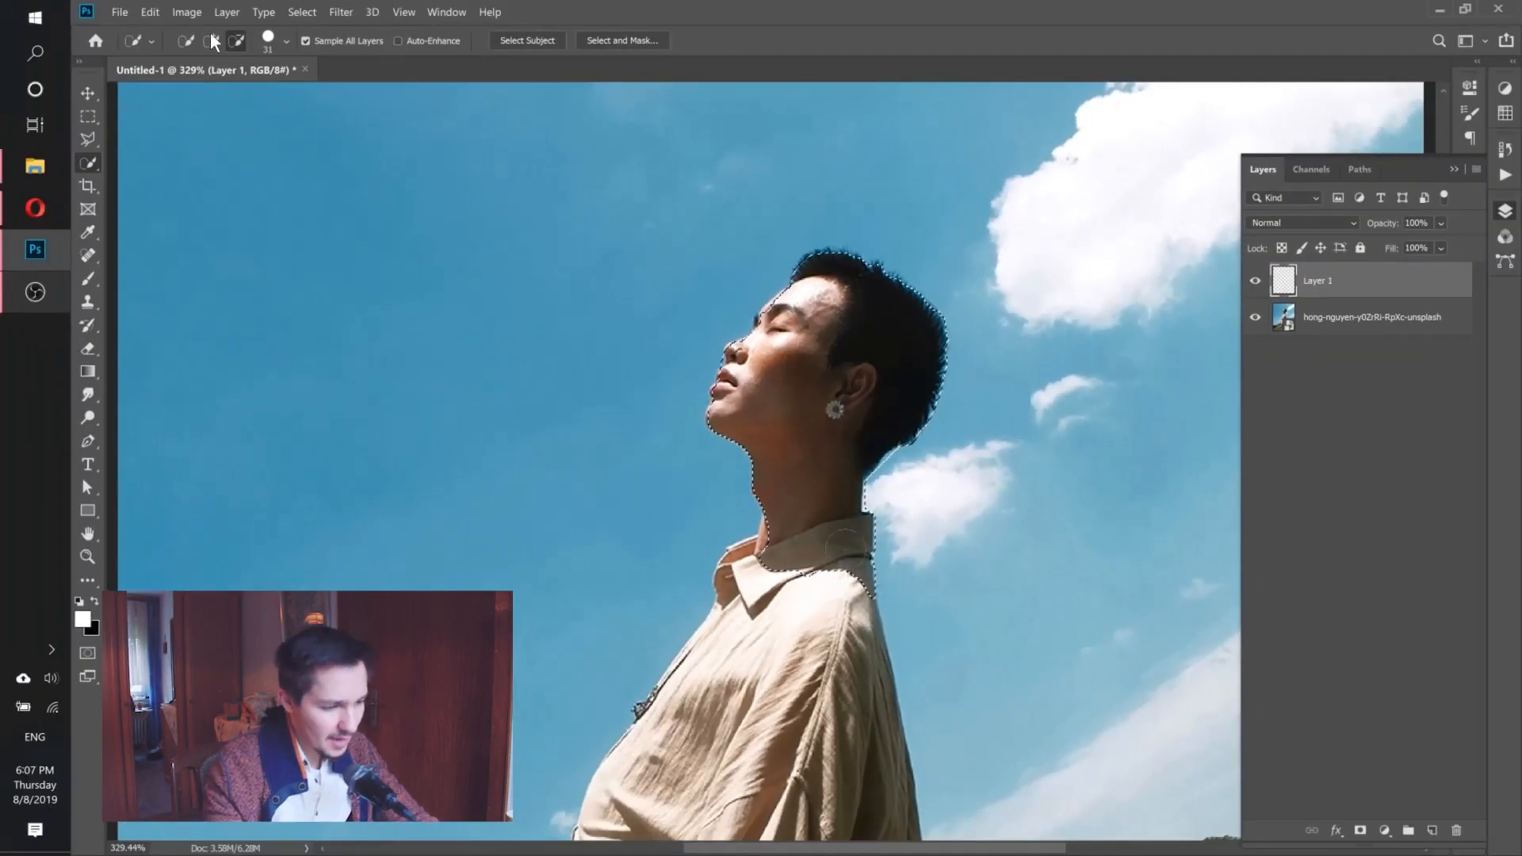
left_click_drag(846, 545, 793, 579)
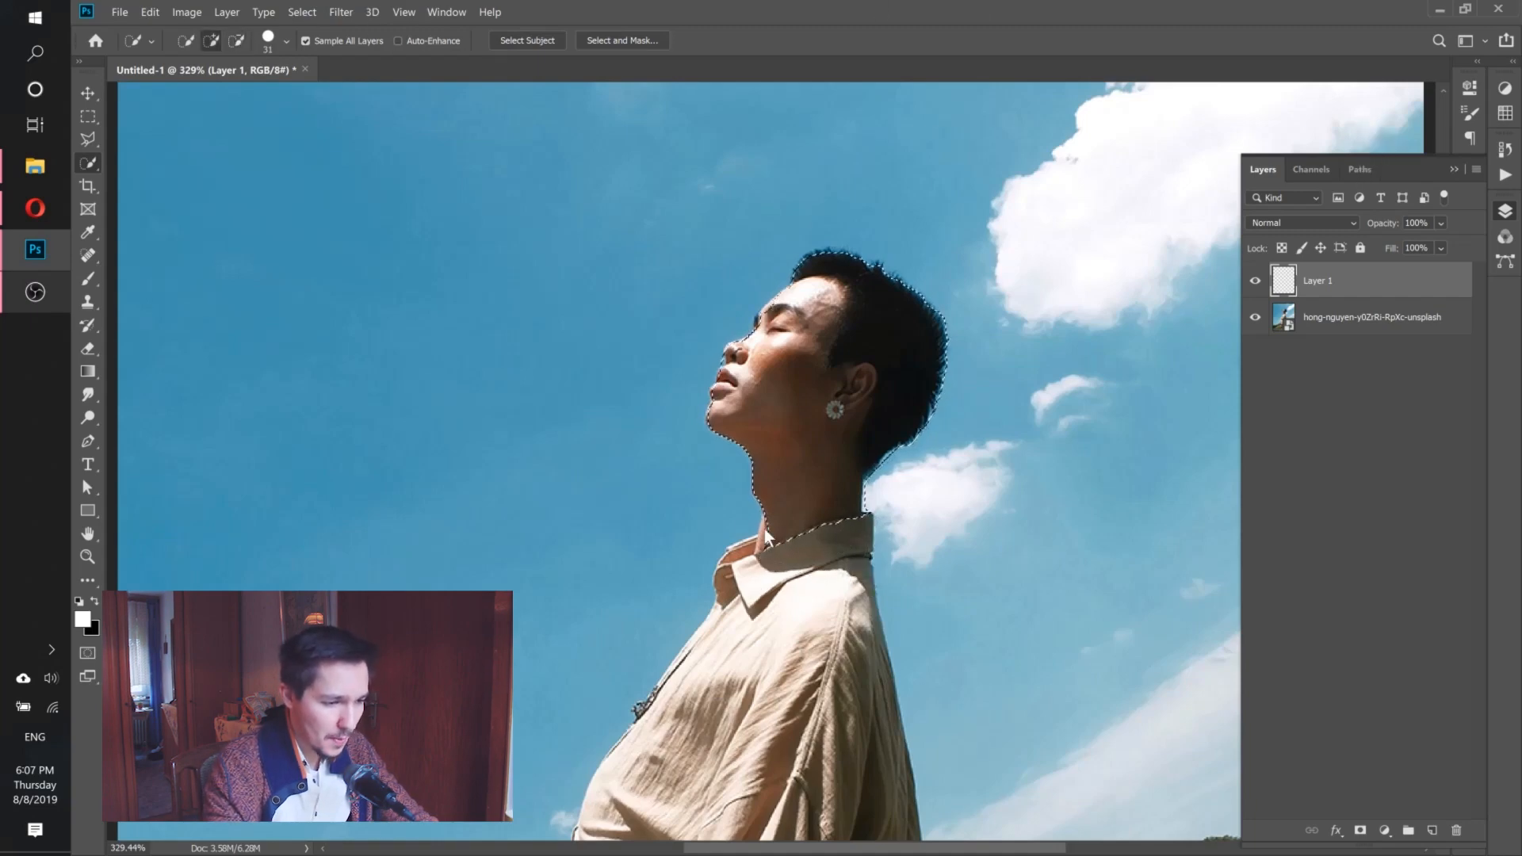
right_click(781, 495, "alt")
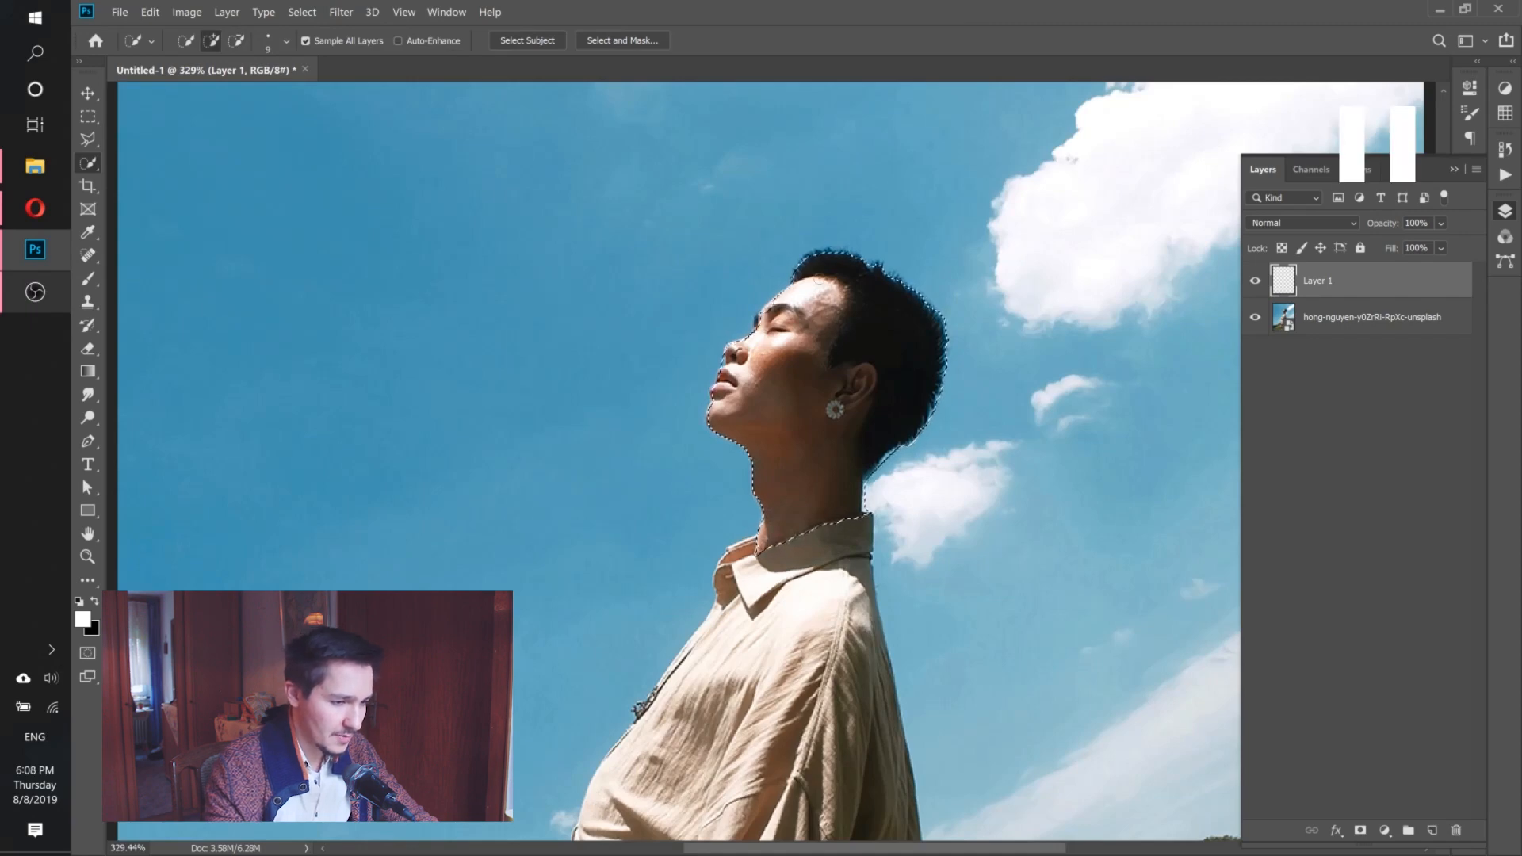
left_click_drag(718, 388, 712, 333)
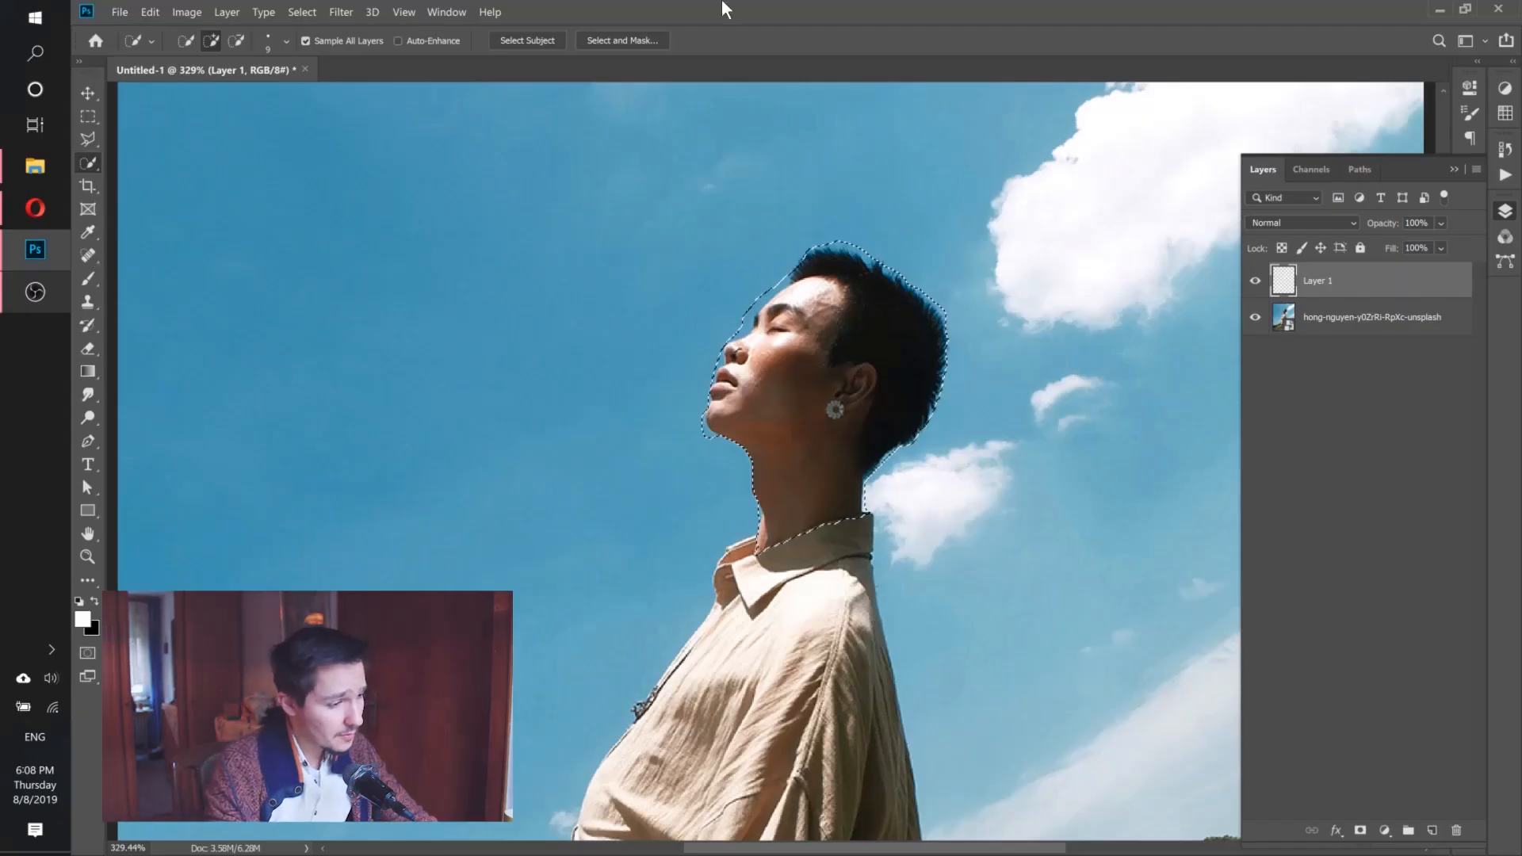
Paint over the selected head and neck on Layer 1 with a 118 px content-aware Spot Healing Brush, and deselect.
key("j")
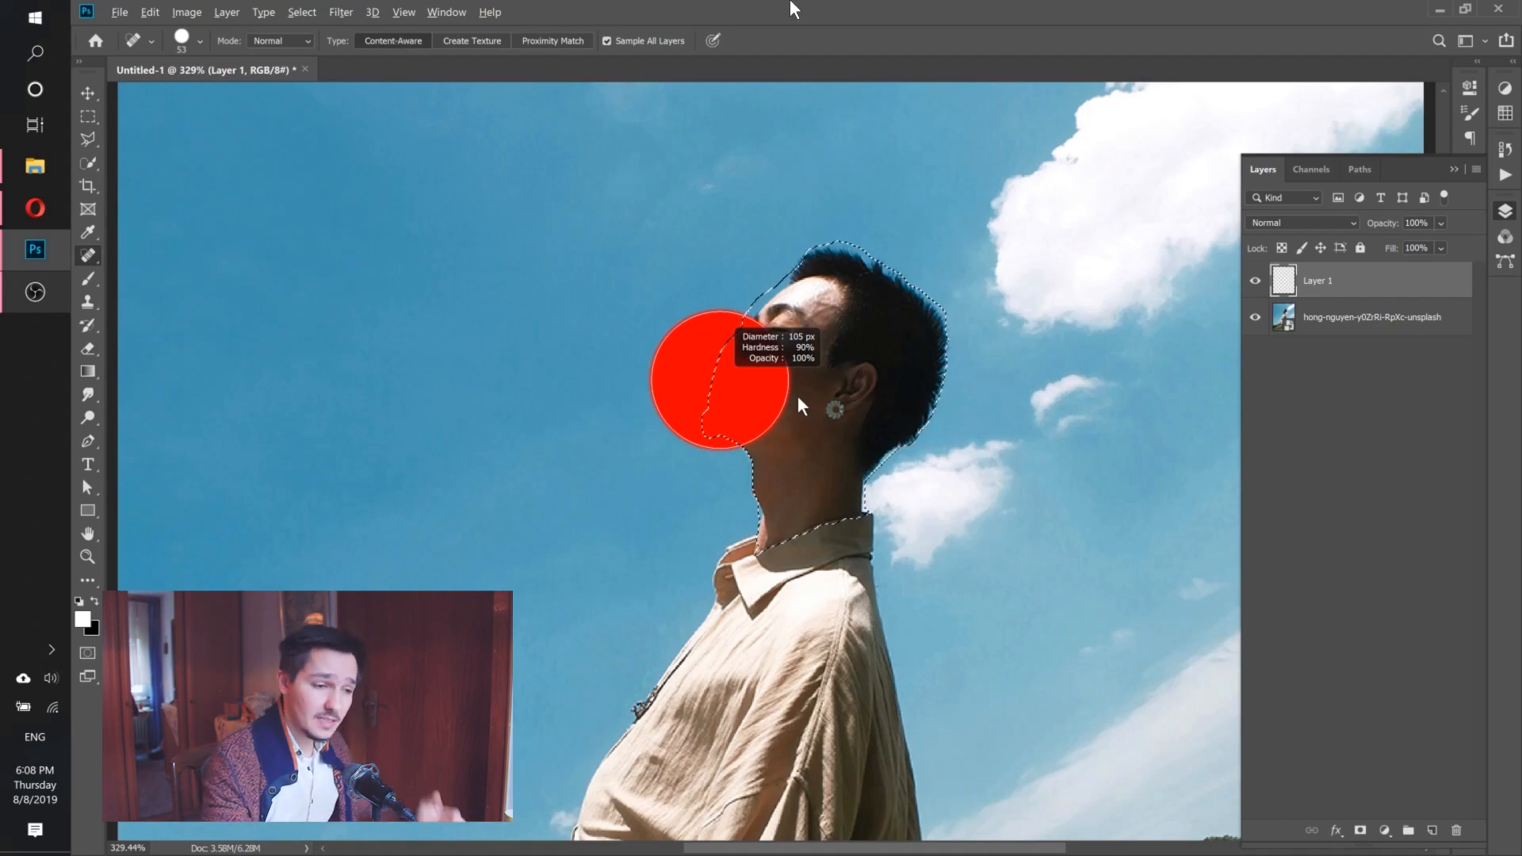
mouse_move(799, 398)
left_mouse_down()
mouse_move(816, 403)
mouse_move(825, 322)
mouse_move(891, 391)
mouse_move(849, 322)
left_mouse_up()
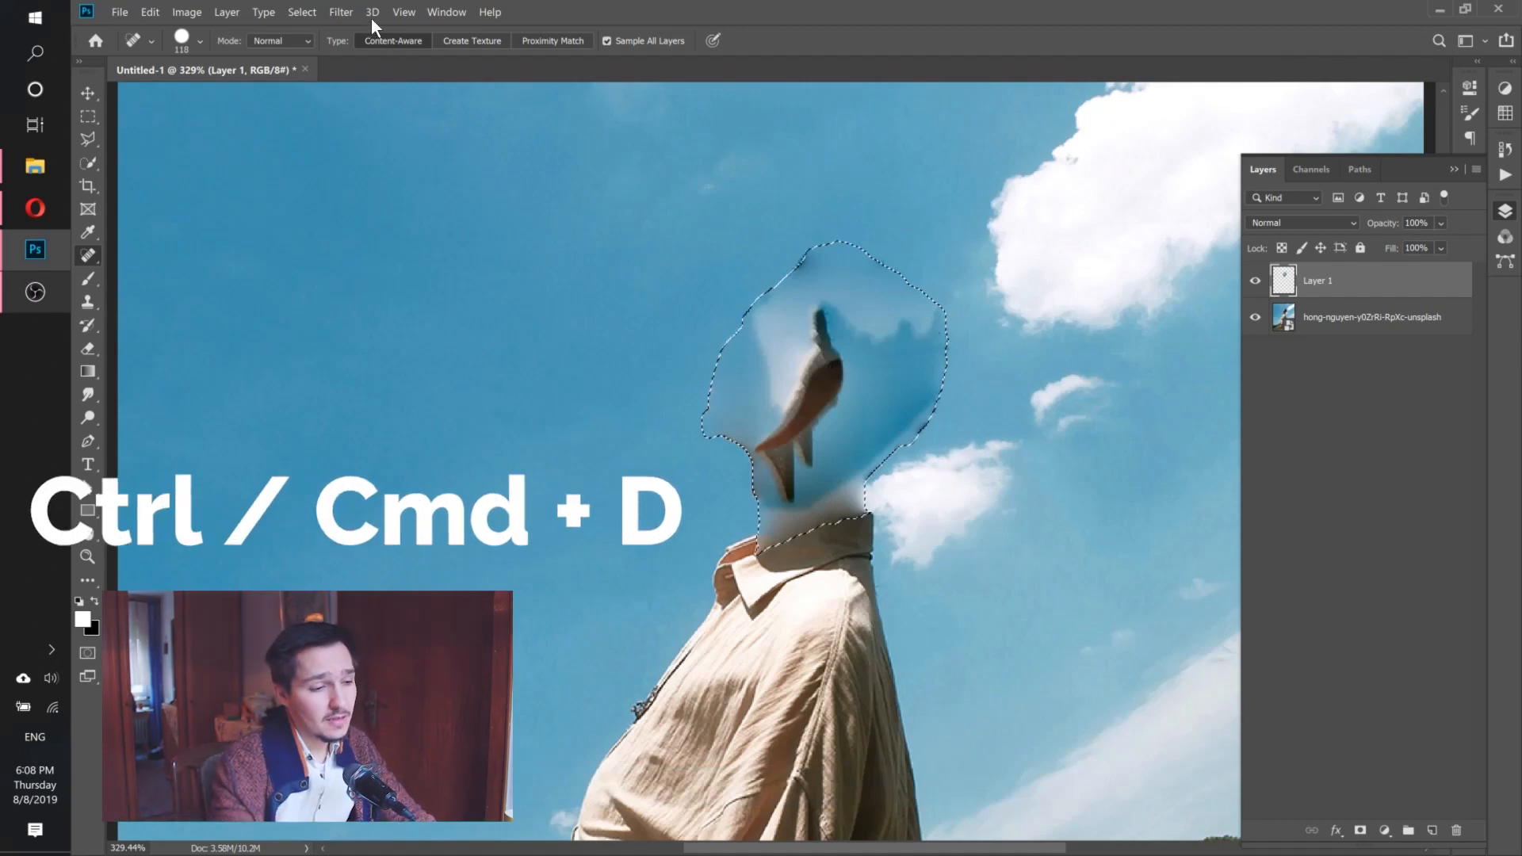
key("ctrl+d")
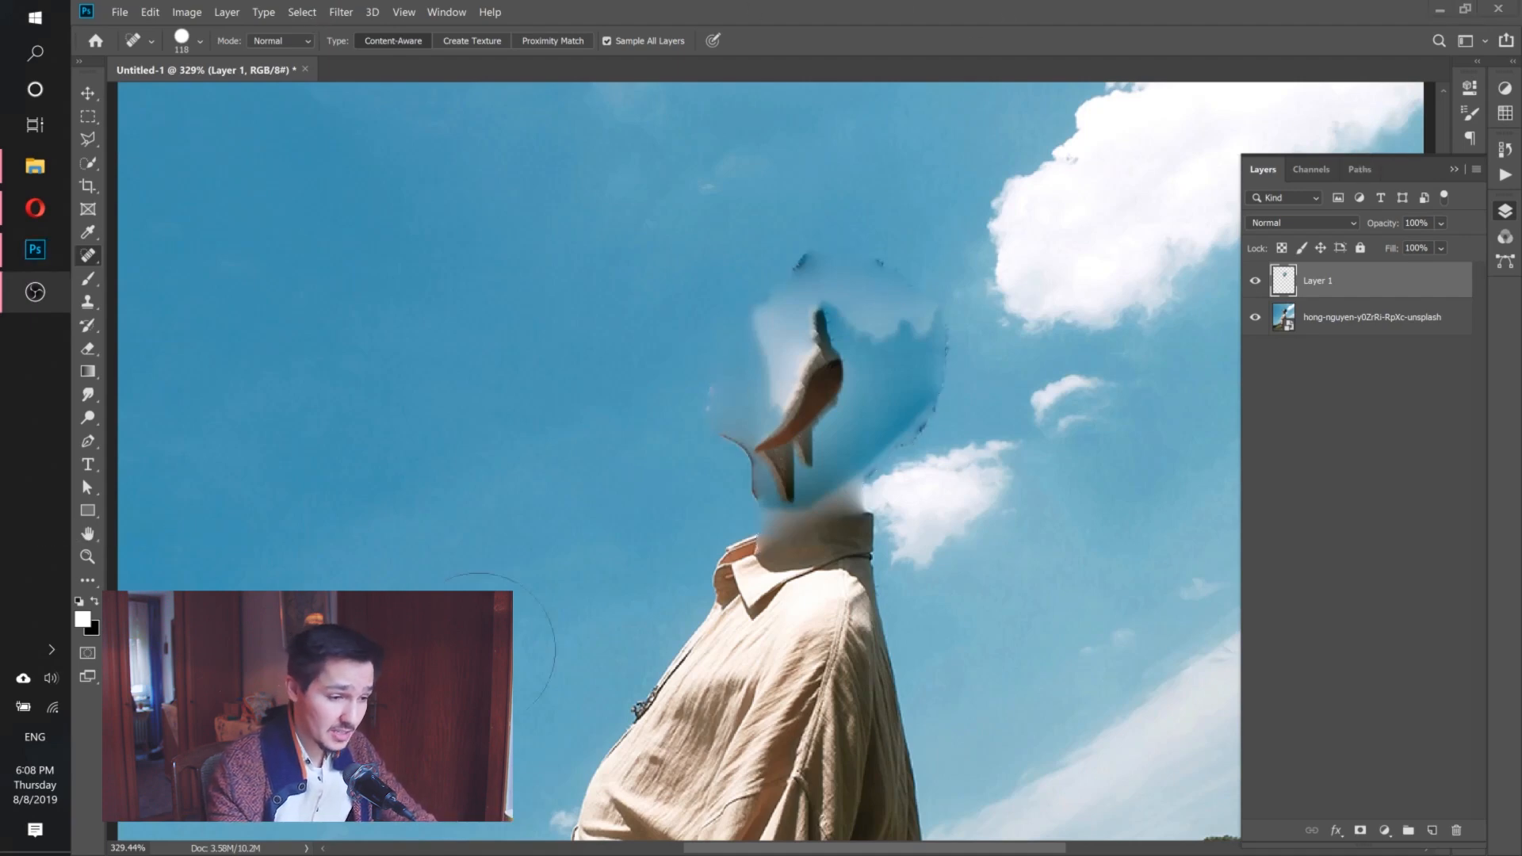
Heal the leftover head and neck fragments in the sky with the Spot Healing Brush at 60 px.
key("bracketleft")
key("bracketleft")
key("bracketleft")
key("bracketleft")
key("bracketleft")
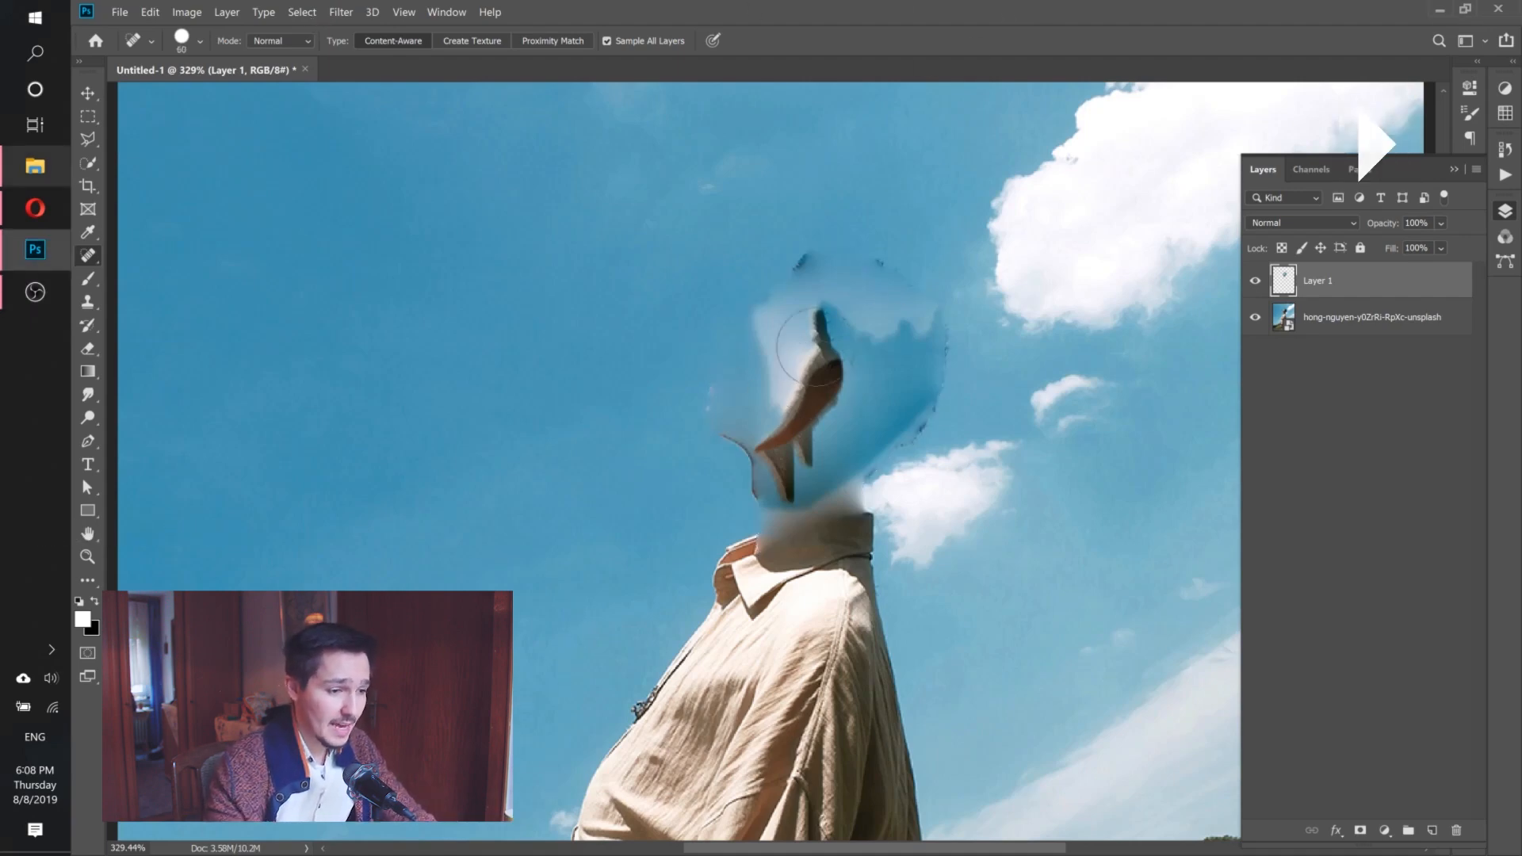
mouse_move(817, 313)
left_mouse_down()
mouse_move(808, 416)
mouse_move(765, 456)
mouse_move(773, 484)
left_mouse_up()
mouse_move(775, 410)
left_mouse_down()
mouse_move(773, 298)
mouse_move(816, 258)
mouse_move(807, 406)
mouse_move(864, 262)
mouse_move(892, 277)
mouse_move(933, 357)
mouse_move(922, 451)
mouse_move(892, 464)
left_mouse_up()
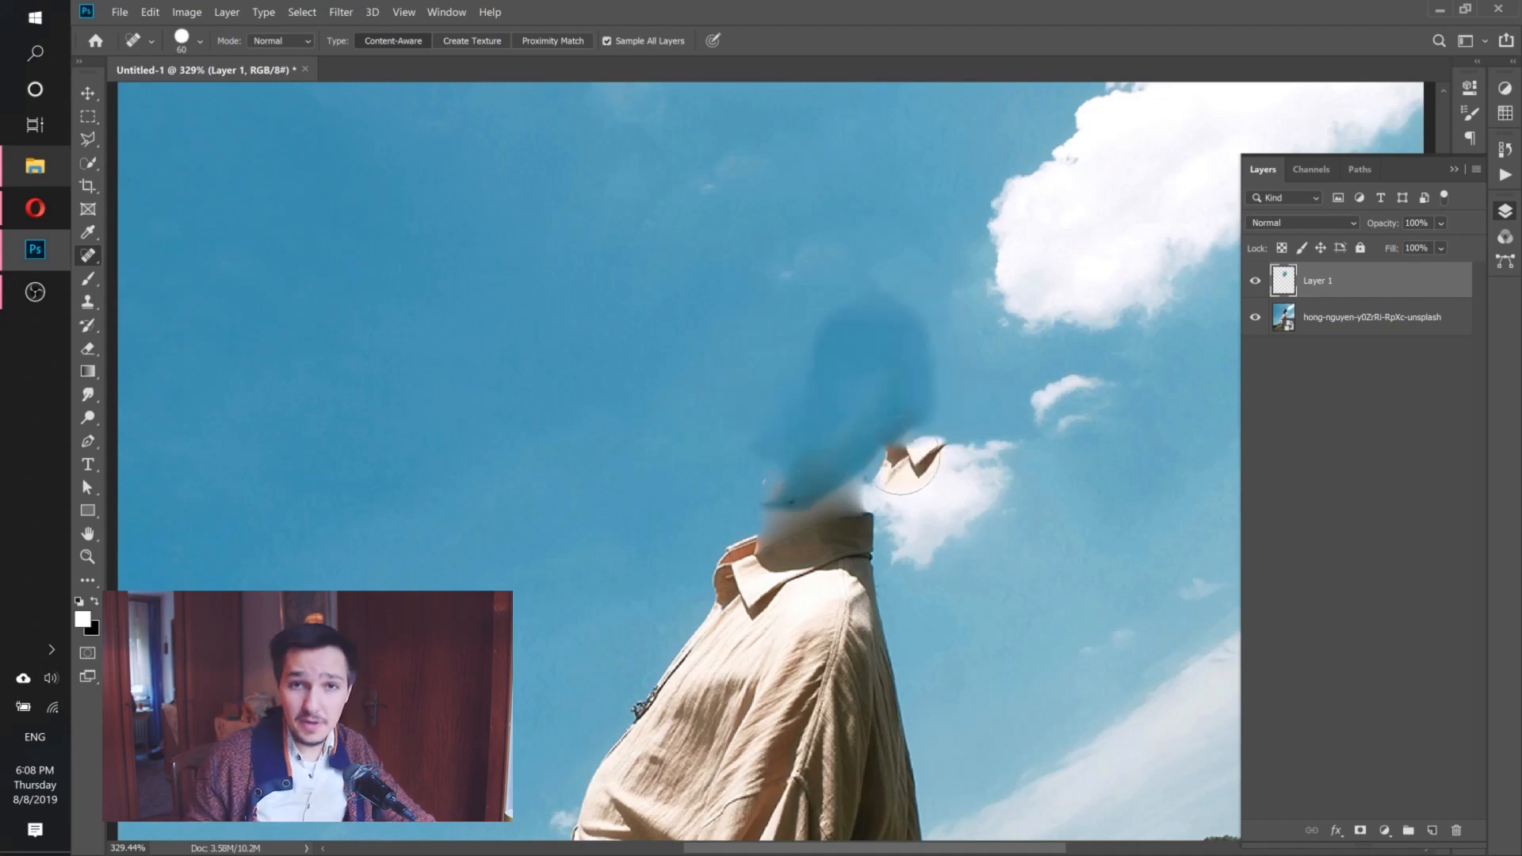
left_click(902, 455)
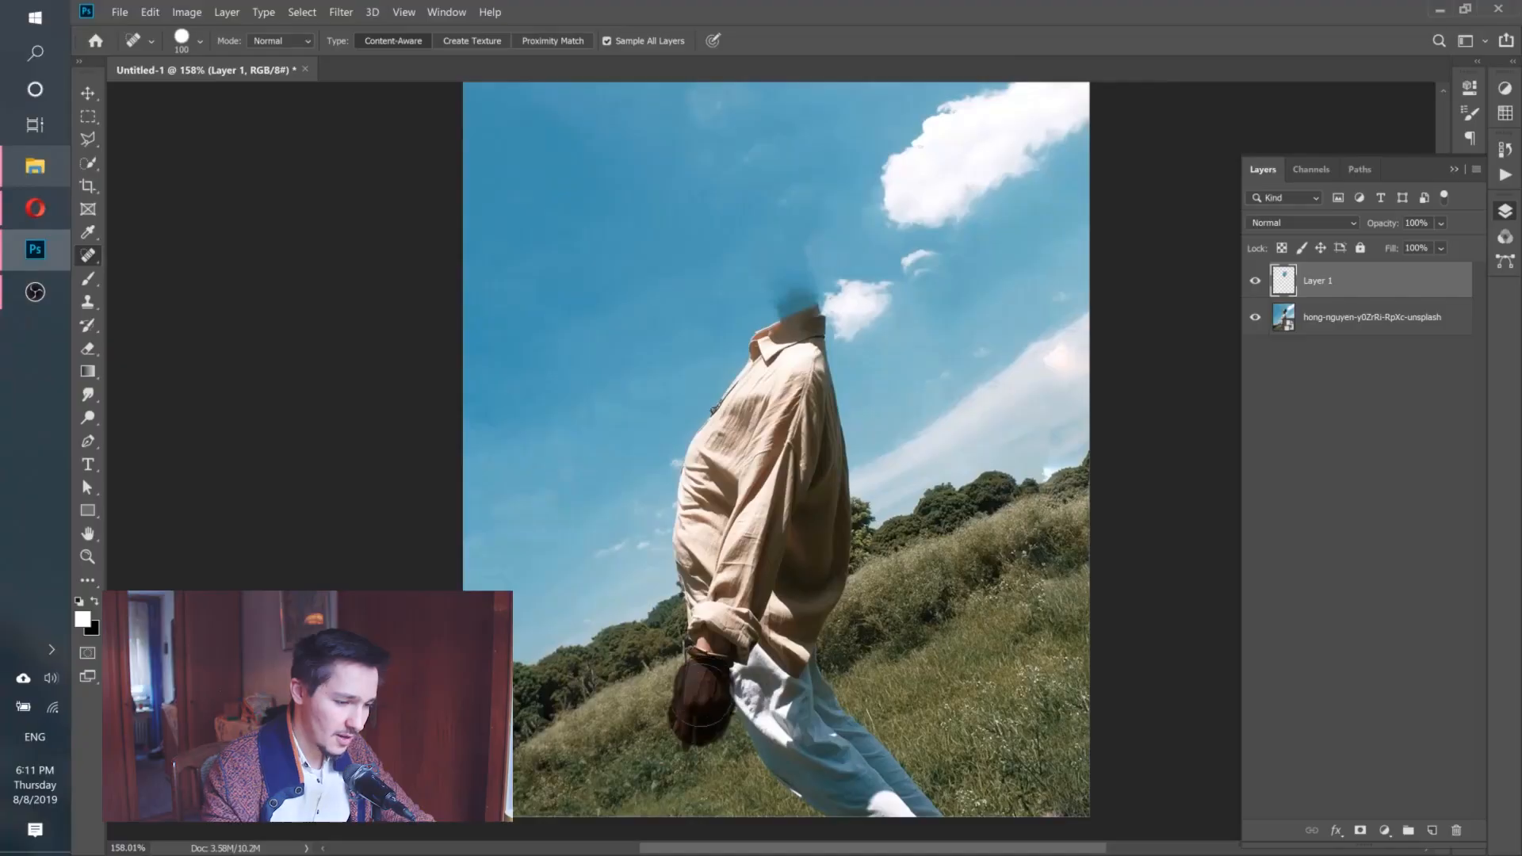
Remove the man's hand below the sleeve with the 100 px Spot Healing Brush.
left_click_drag(703, 694, 702, 663)
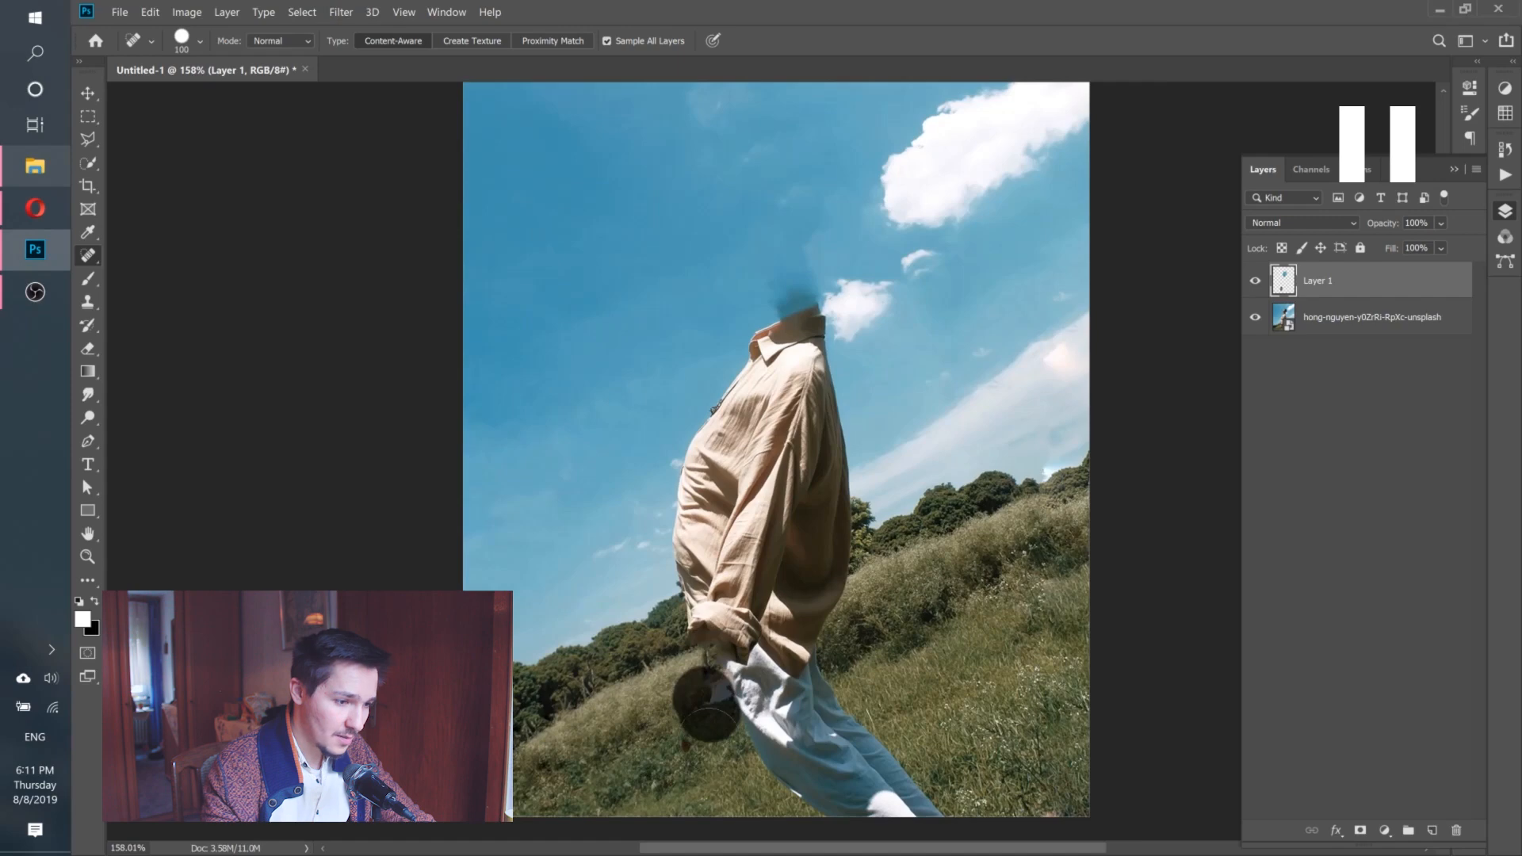
left_click_drag(689, 698, 706, 523)
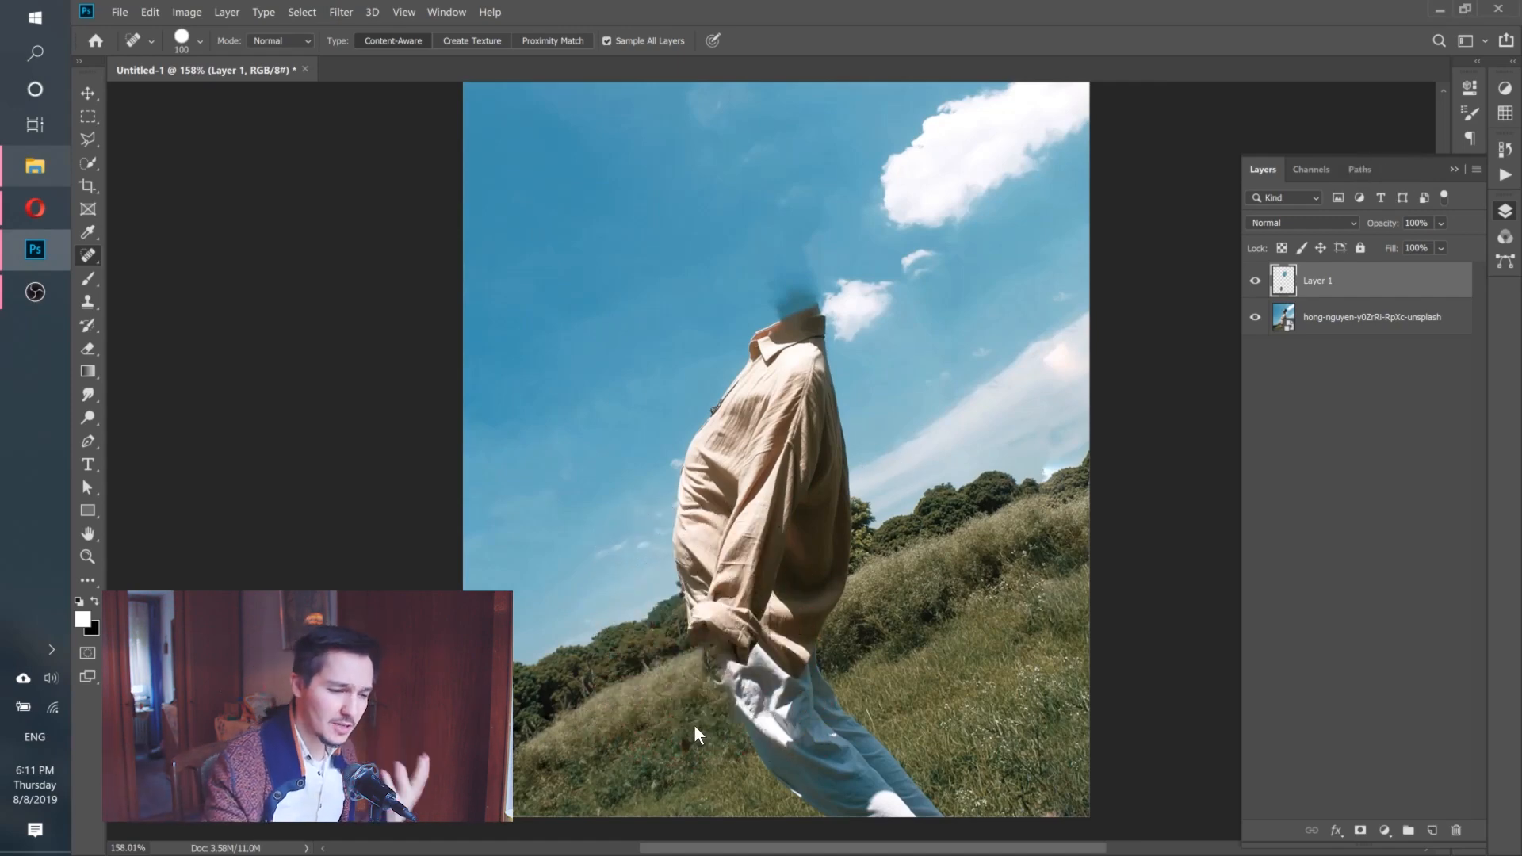
Draw a tall, rainbow-filled rectangle about 106 px wide and 879 px high over the middle of the figure.
scroll(678, 334, "down", 2)
key("u")
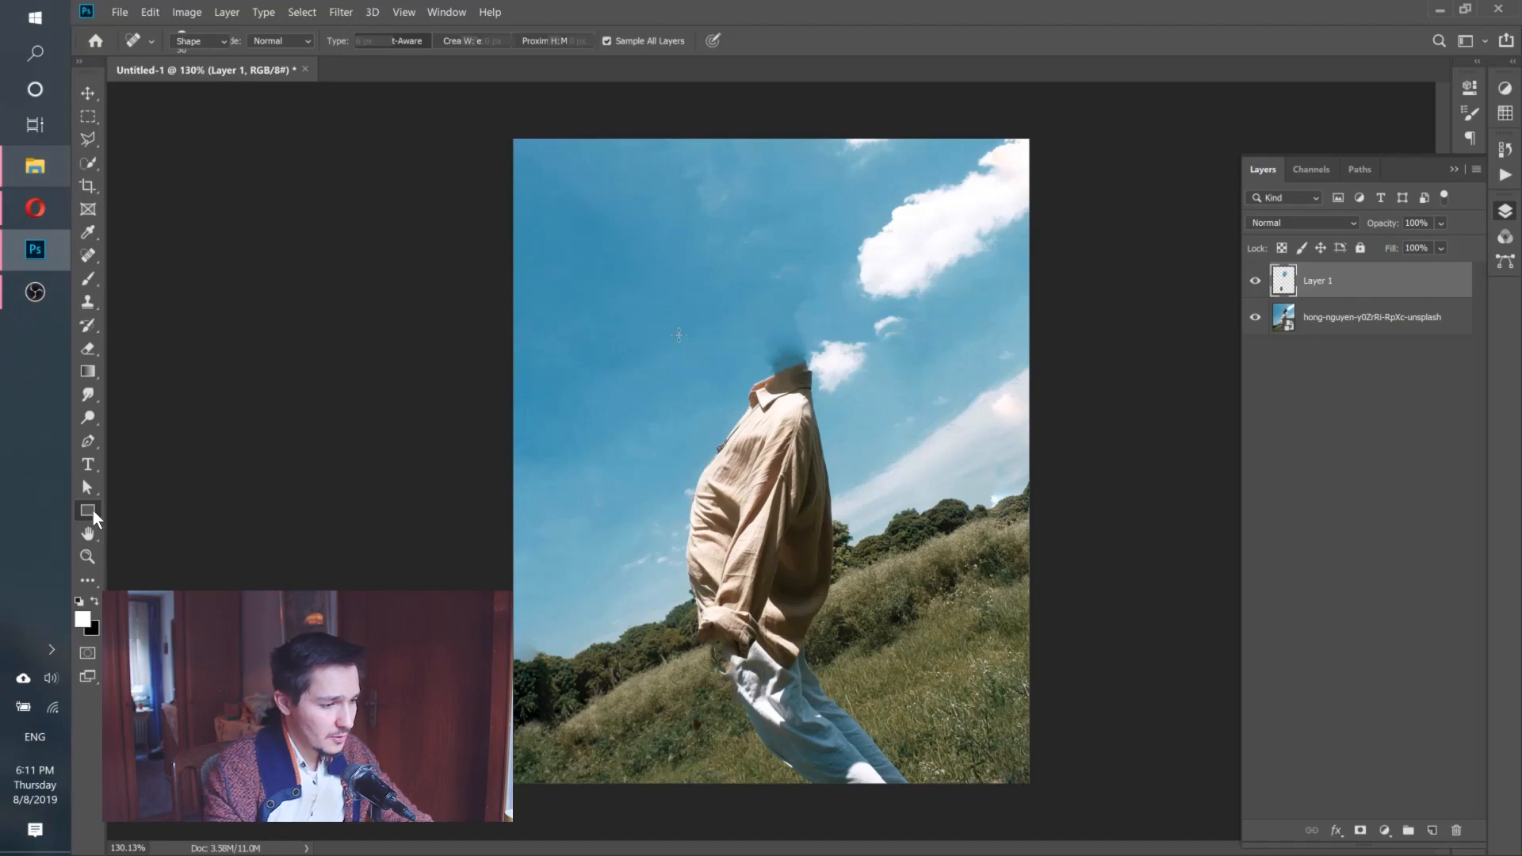
left_click(93, 509)
left_click_drag(737, 178, 794, 604)
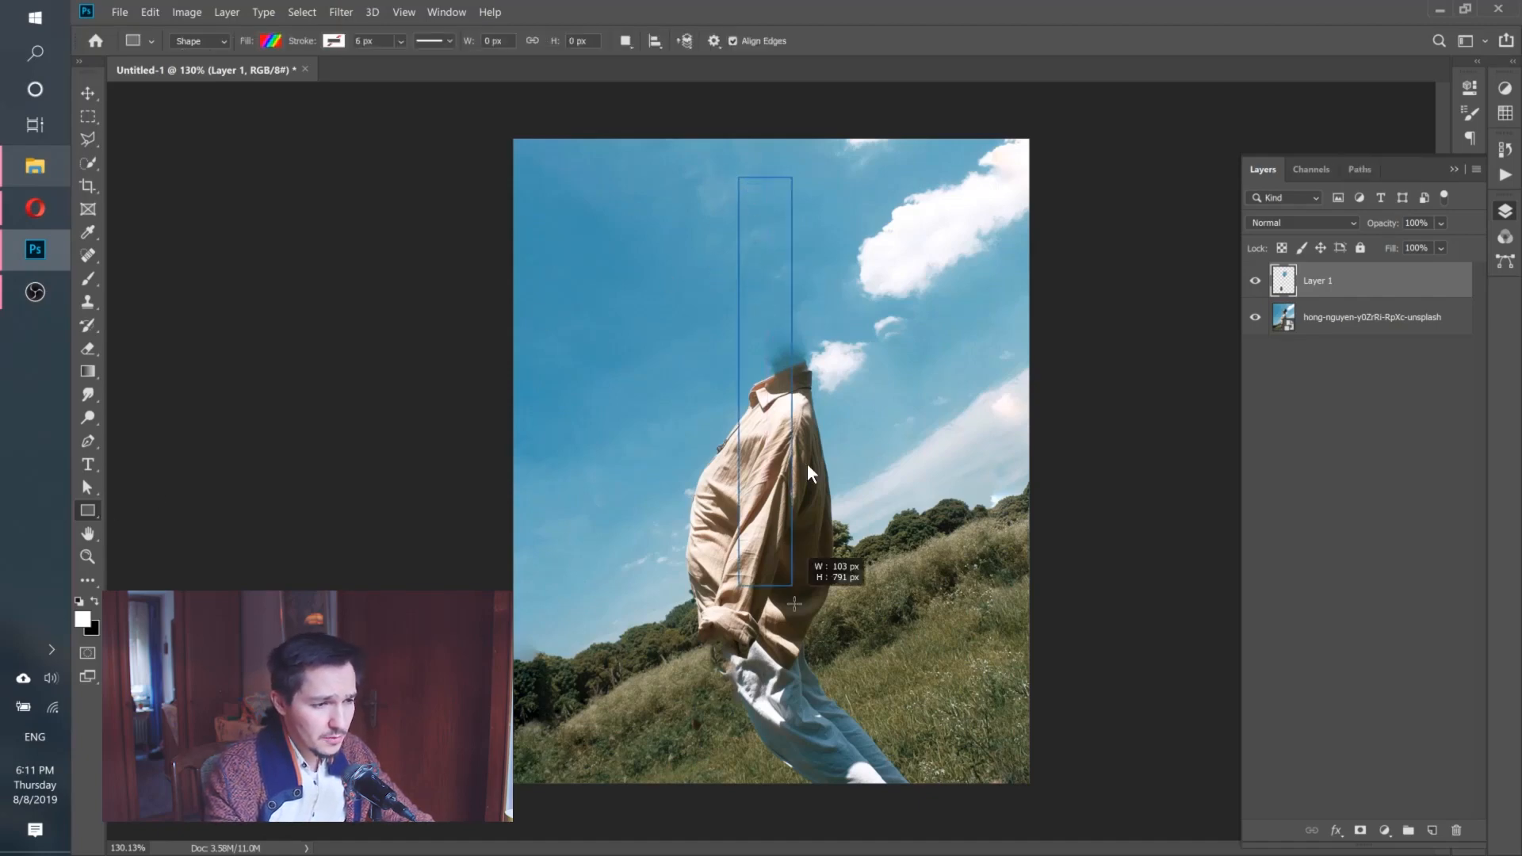
left_click_drag(795, 604, 794, 632)
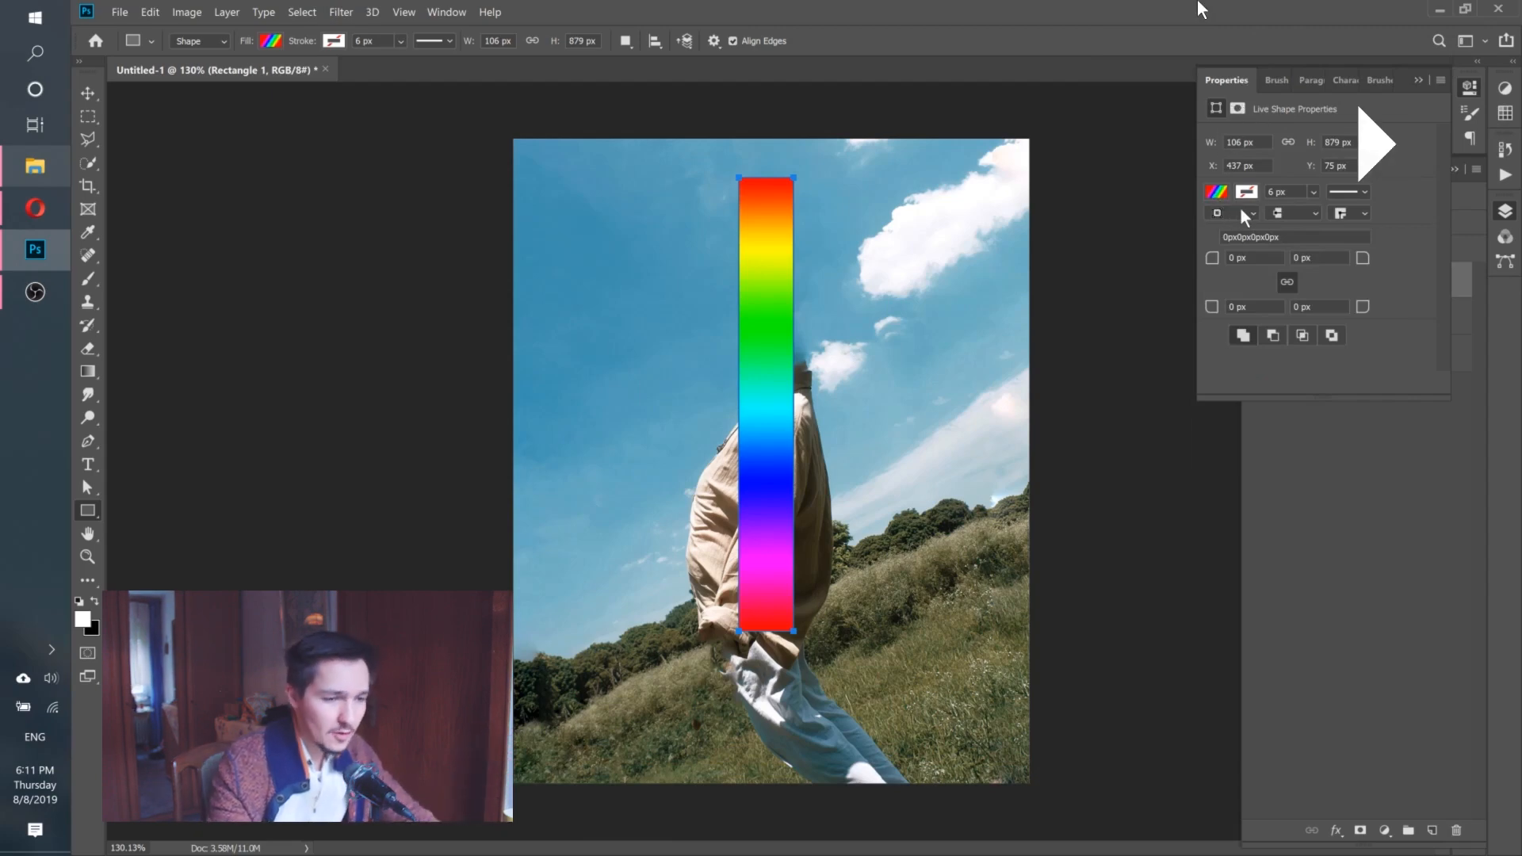
Change the angle of the rectangle's linear rainbow gradient so the colour stripes run along its length.
left_click(1217, 192)
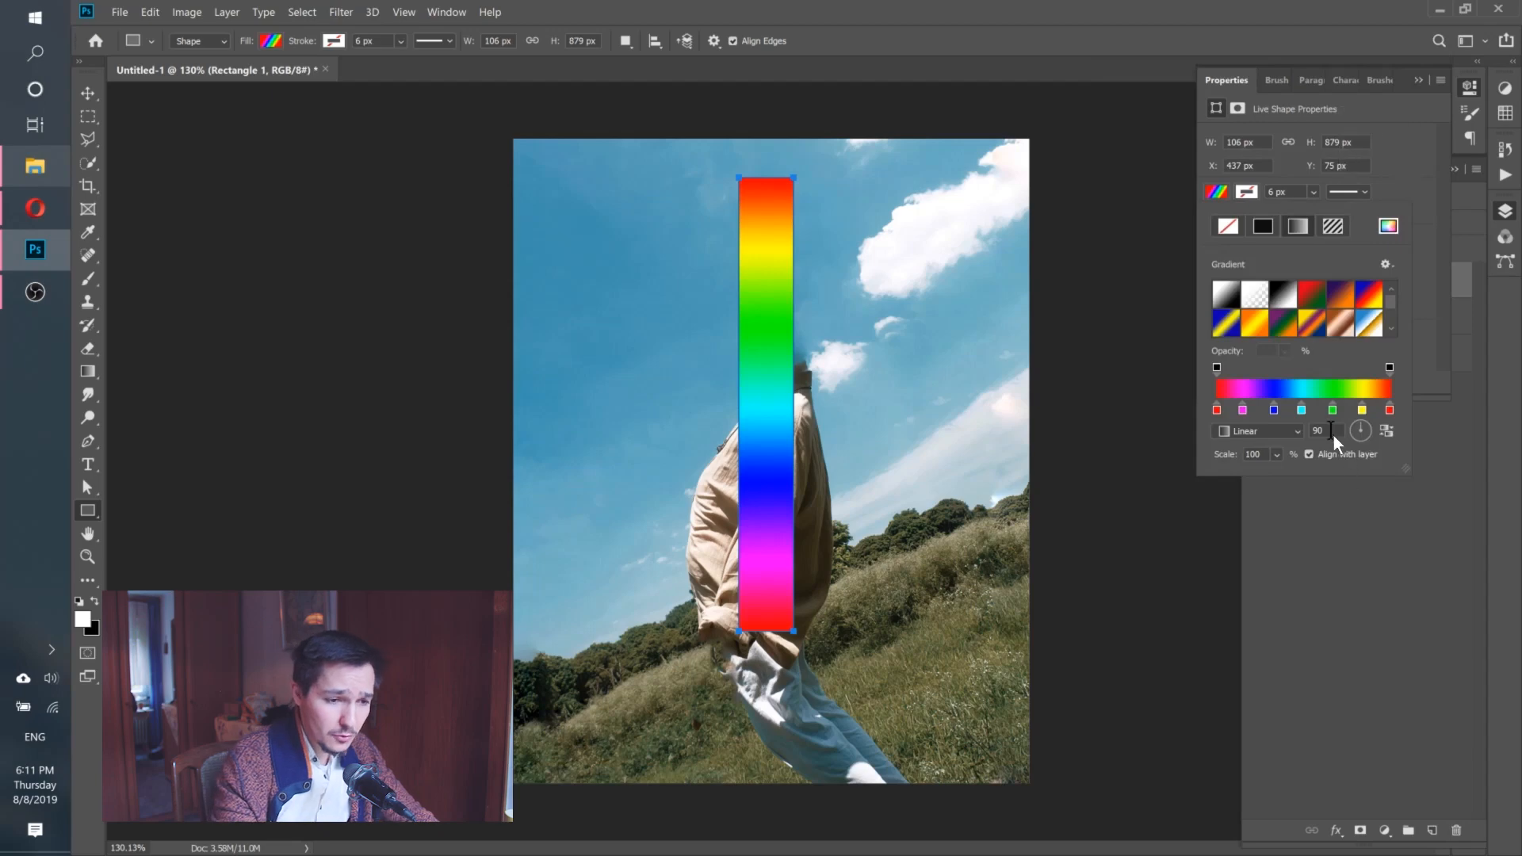
left_click(1322, 432)
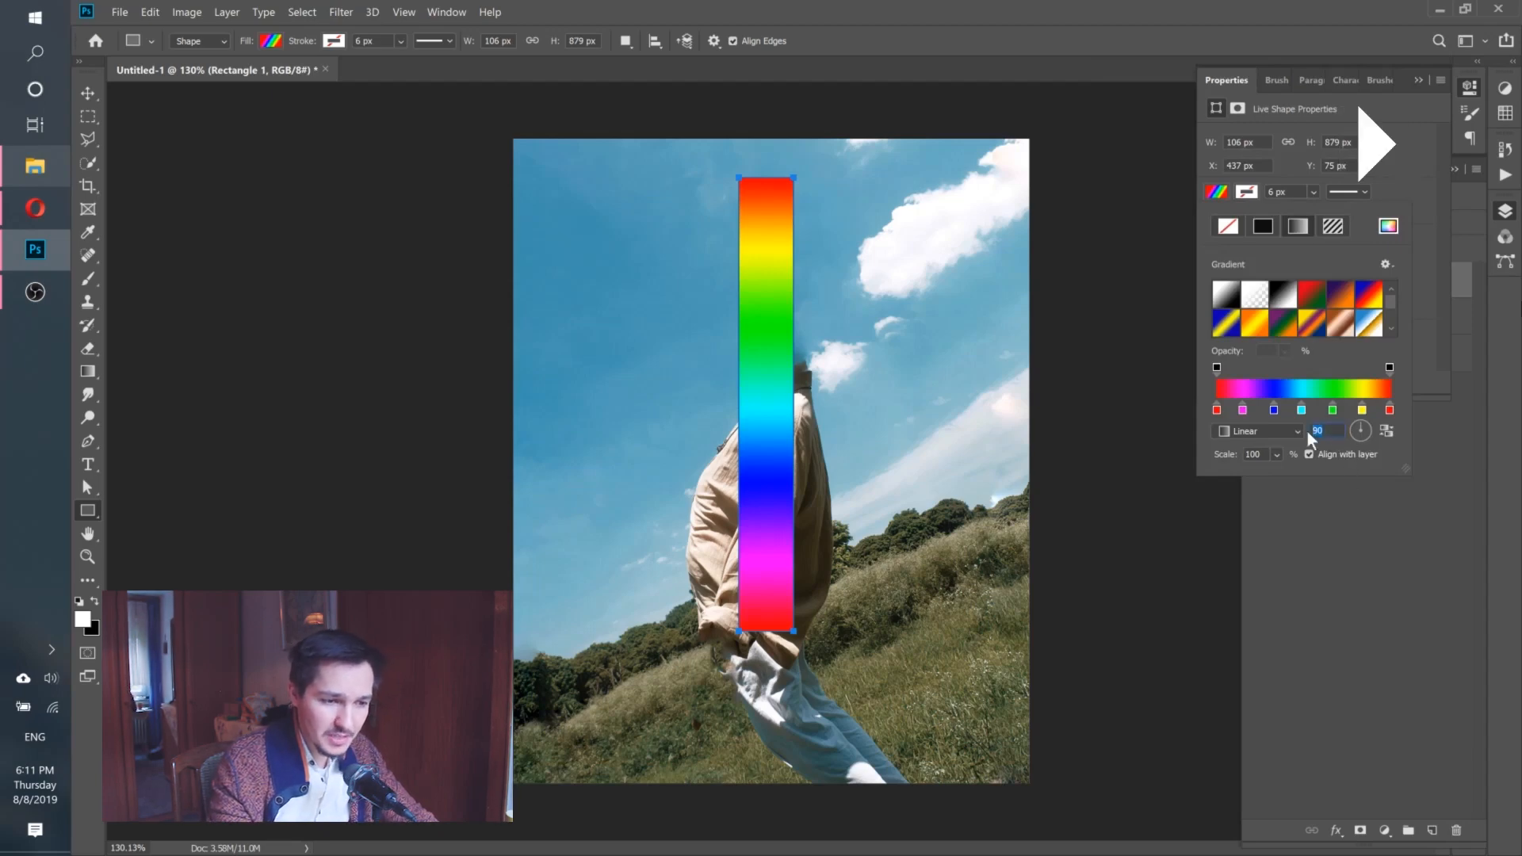
key("Return")
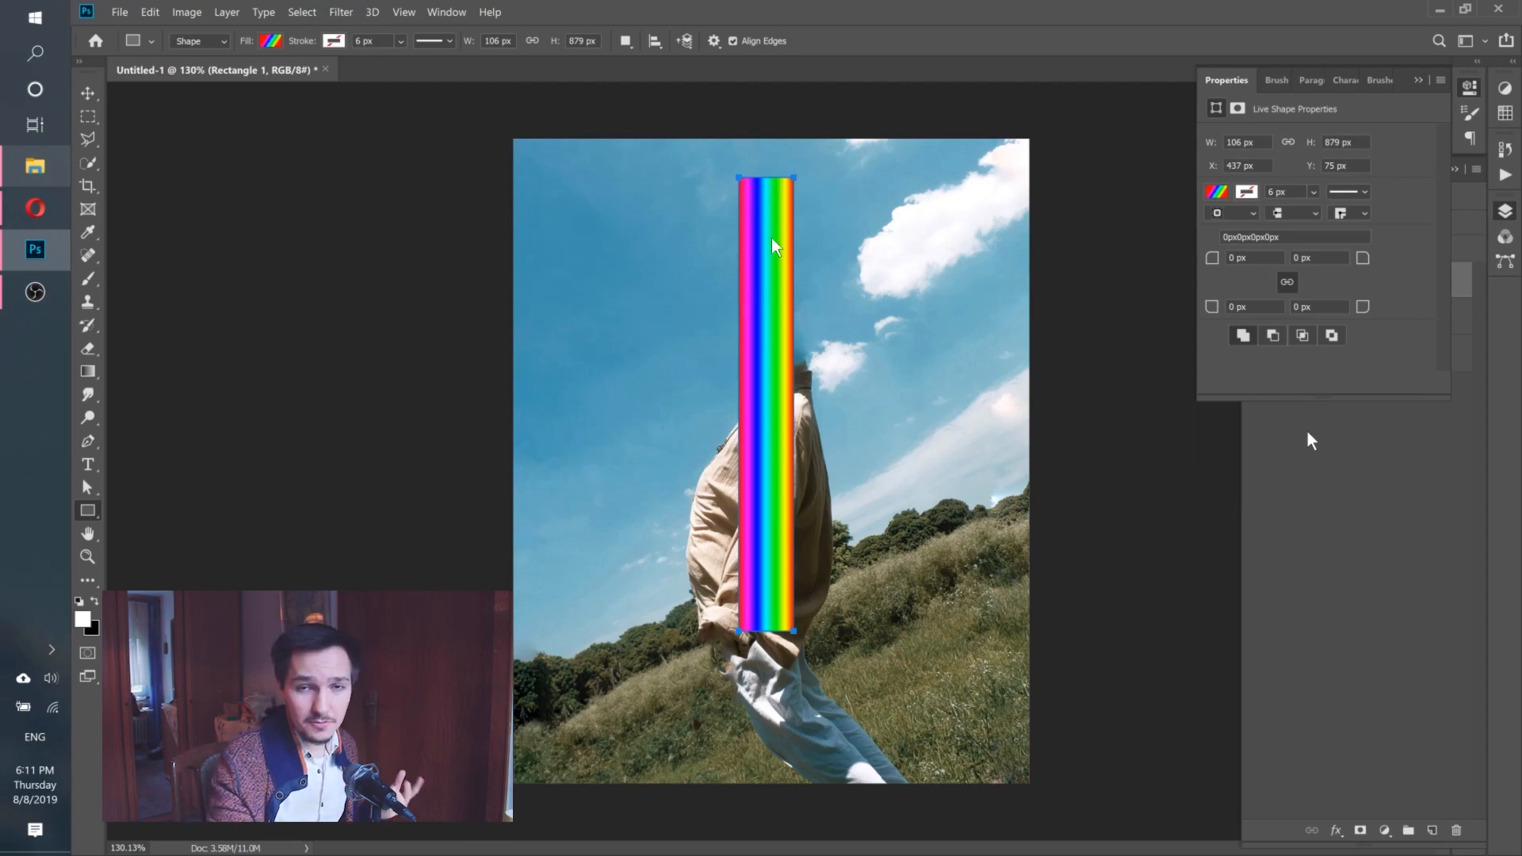
Move the rainbow rectangle up over the neck opening and scale its width to about 89.6%.
key("v")
left_click_drag(771, 455, 786, 259)
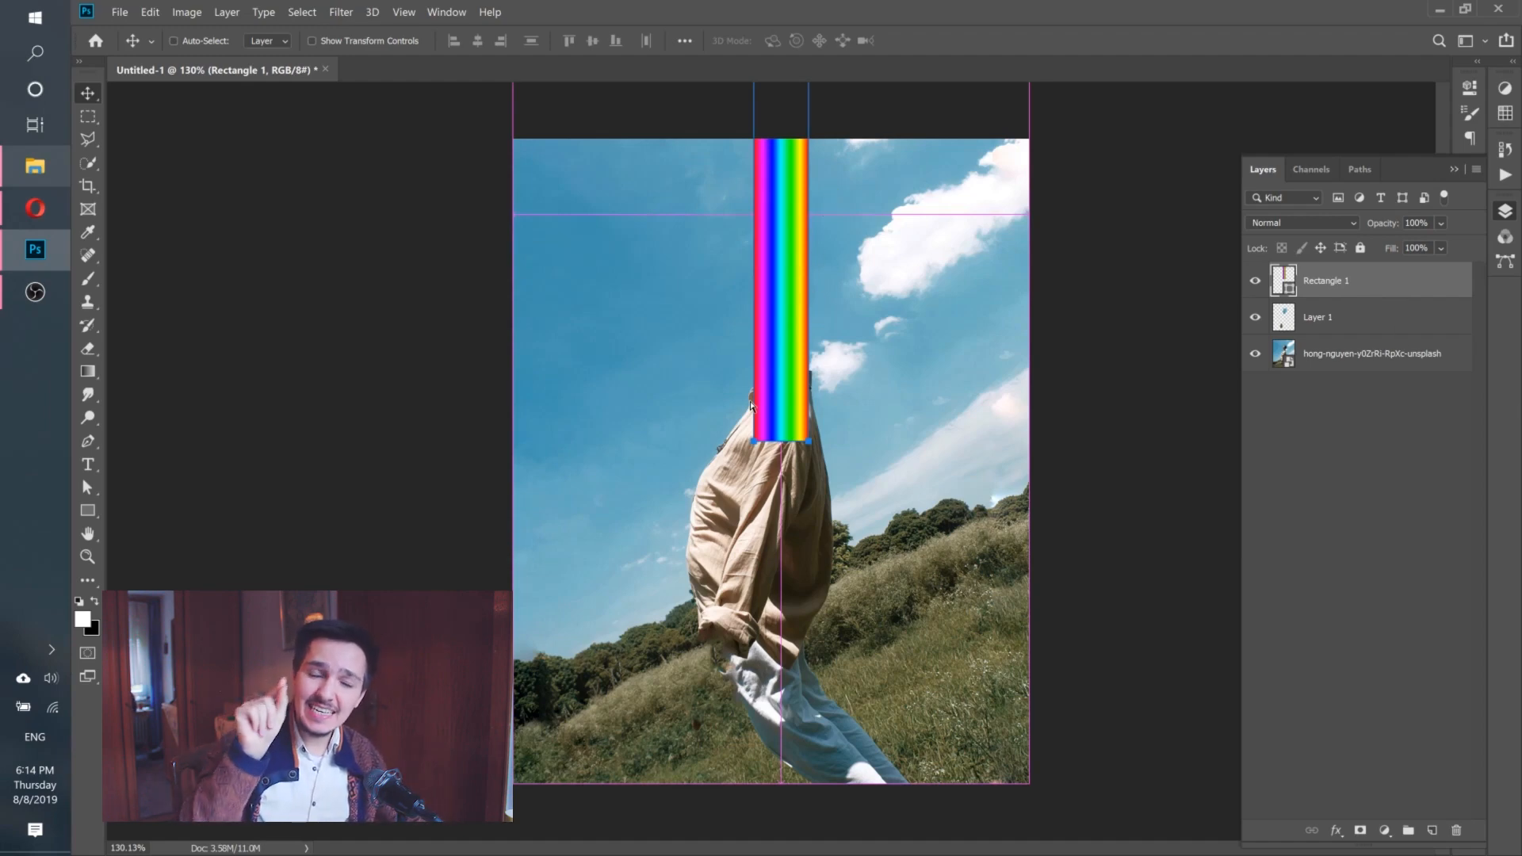
key("ctrl+t")
left_click_drag(809, 214, 806, 214)
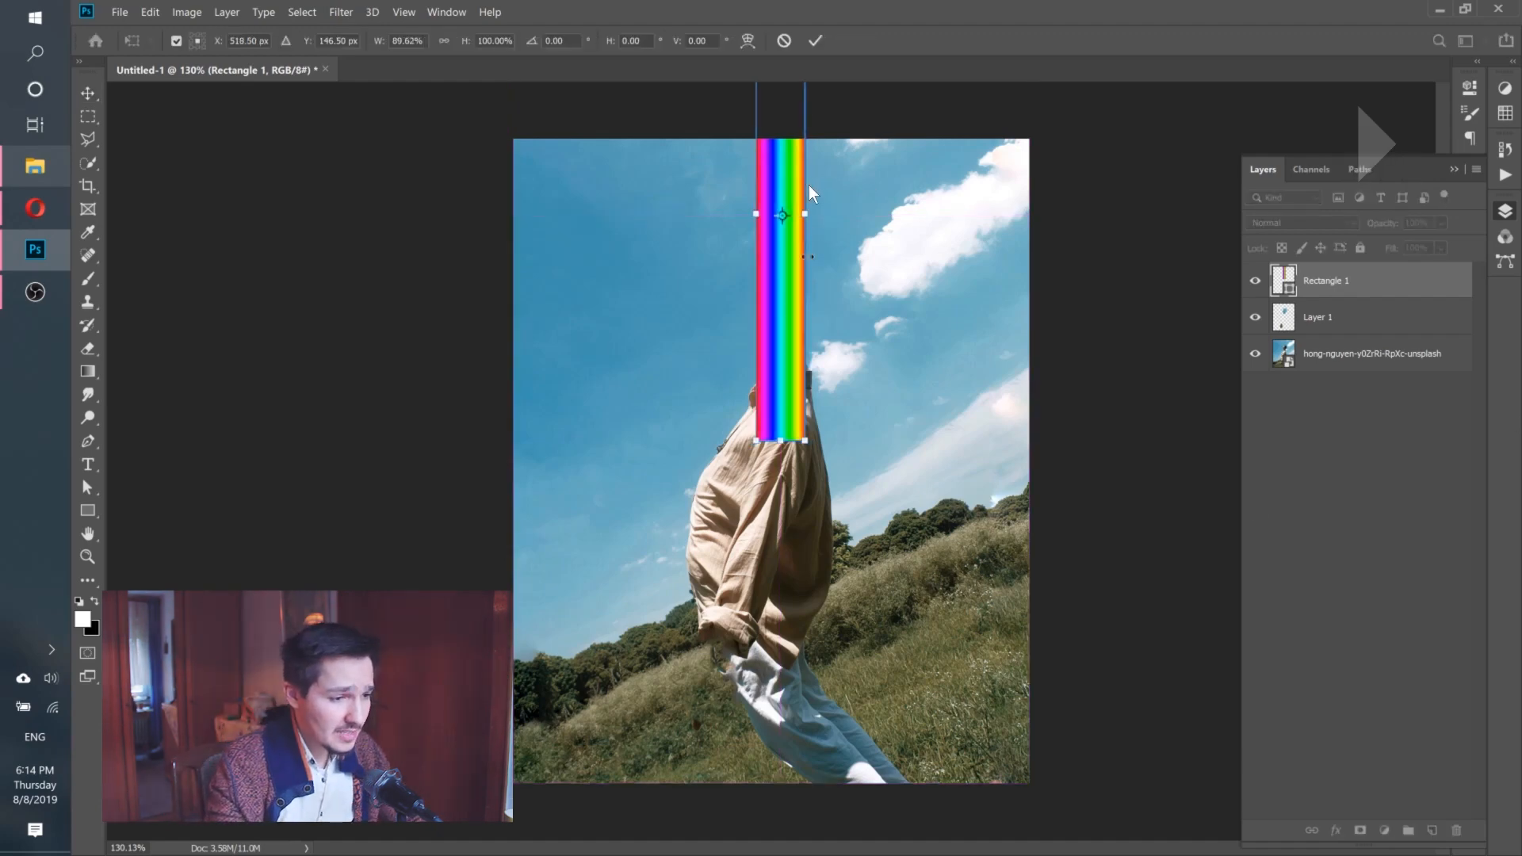
left_click(818, 43)
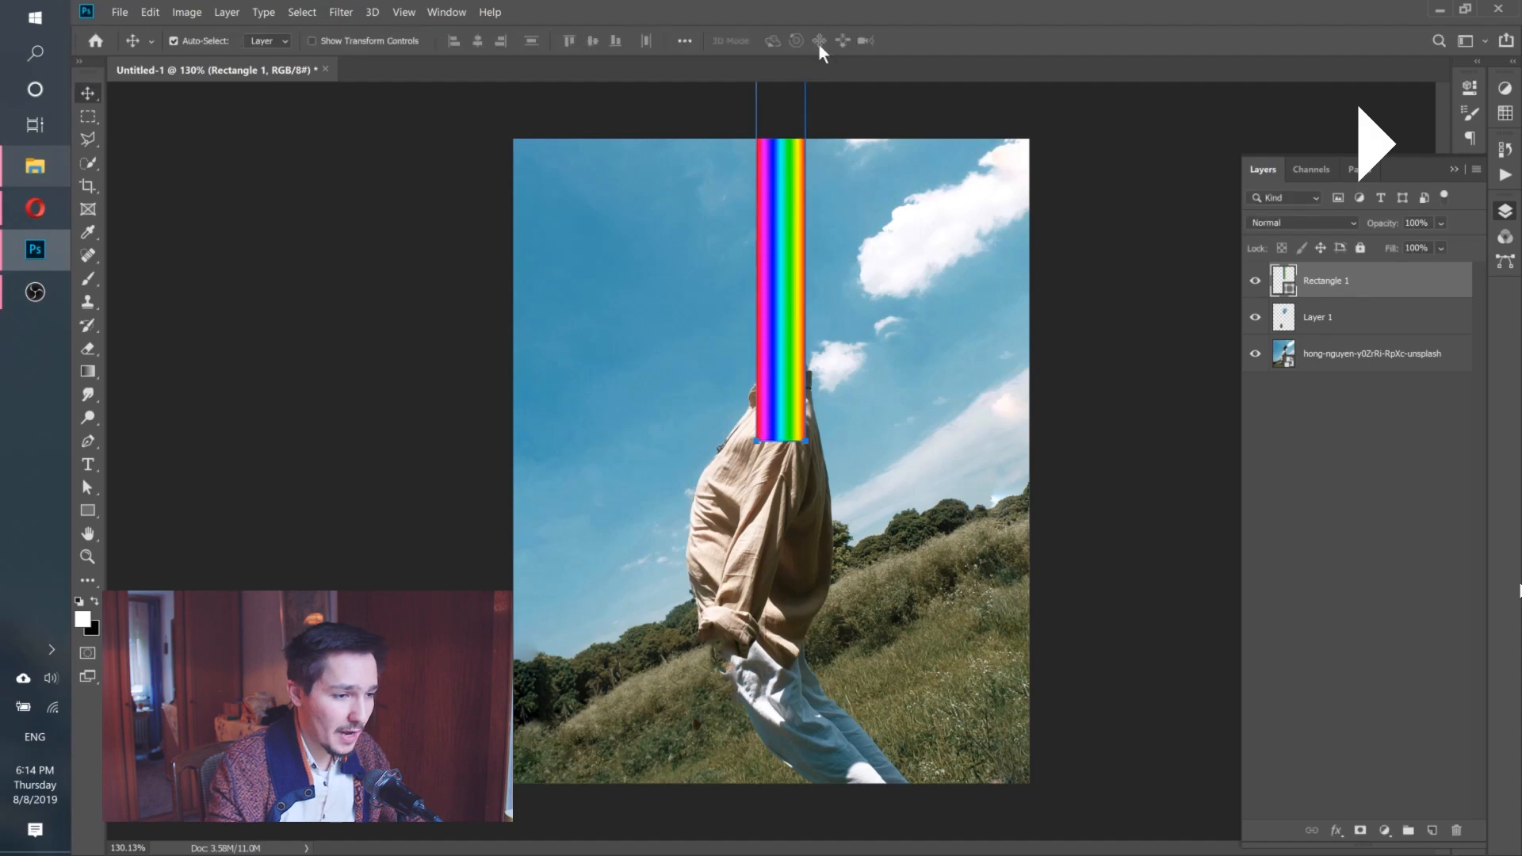
Convert Rectangle 1 to a smart object and rotate it about -6.19° so it follows the neck's tilt.
right_click(1370, 280)
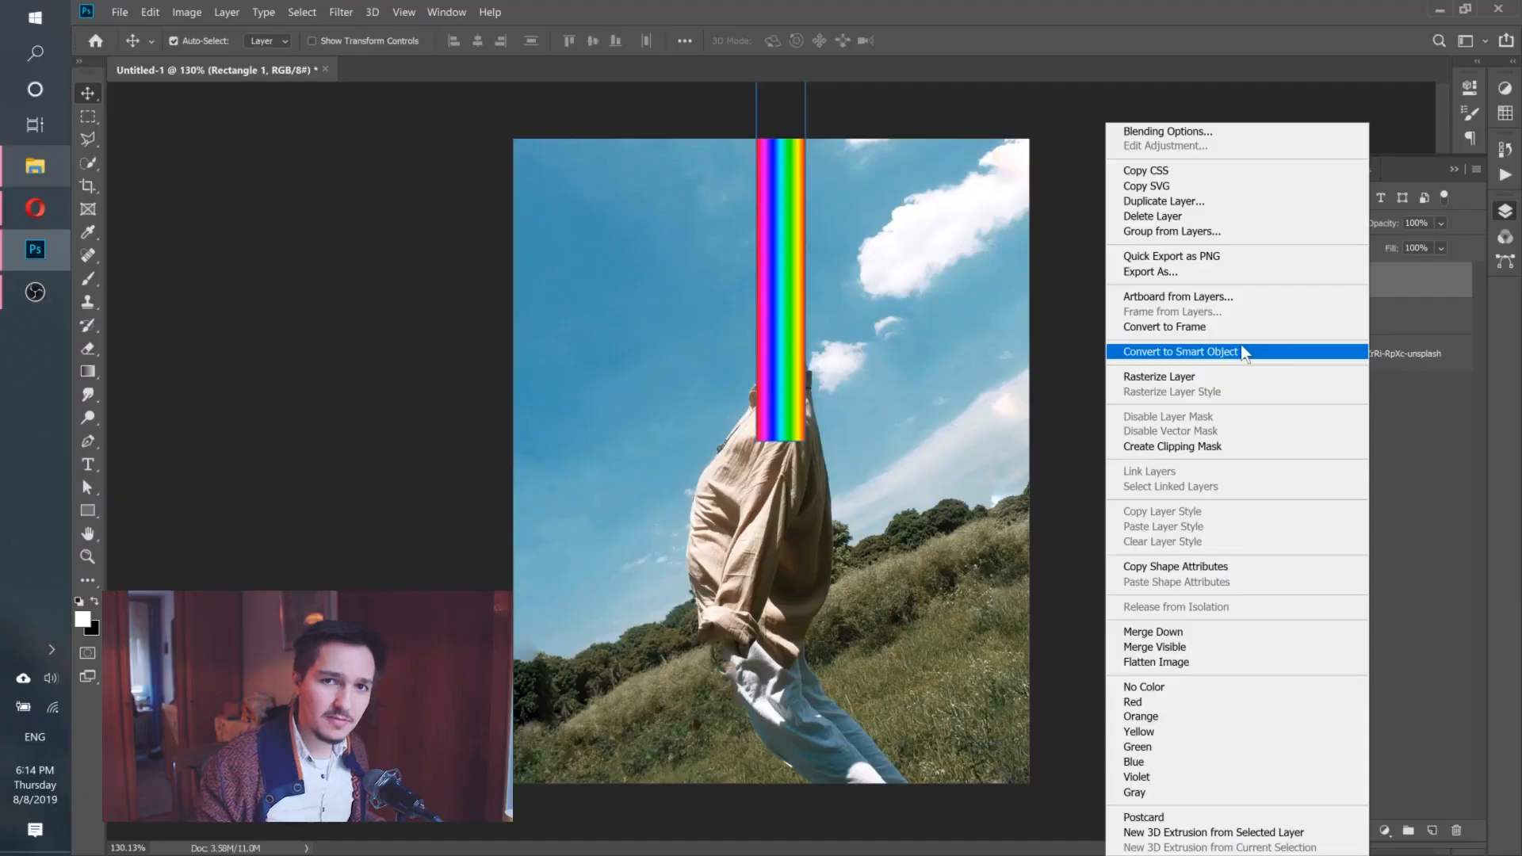
left_click(1241, 350)
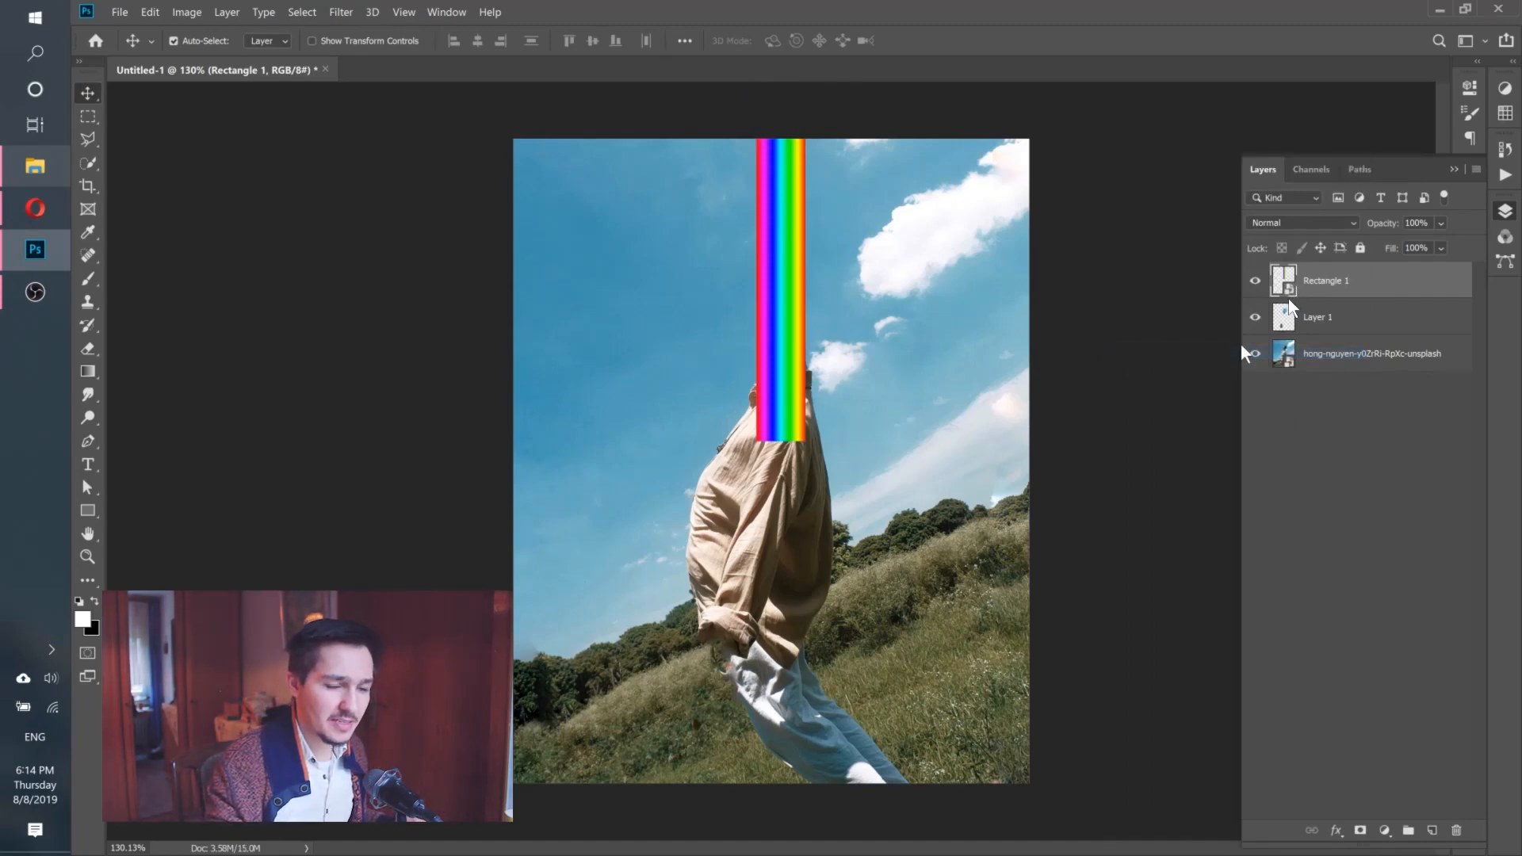
key("ctrl+t")
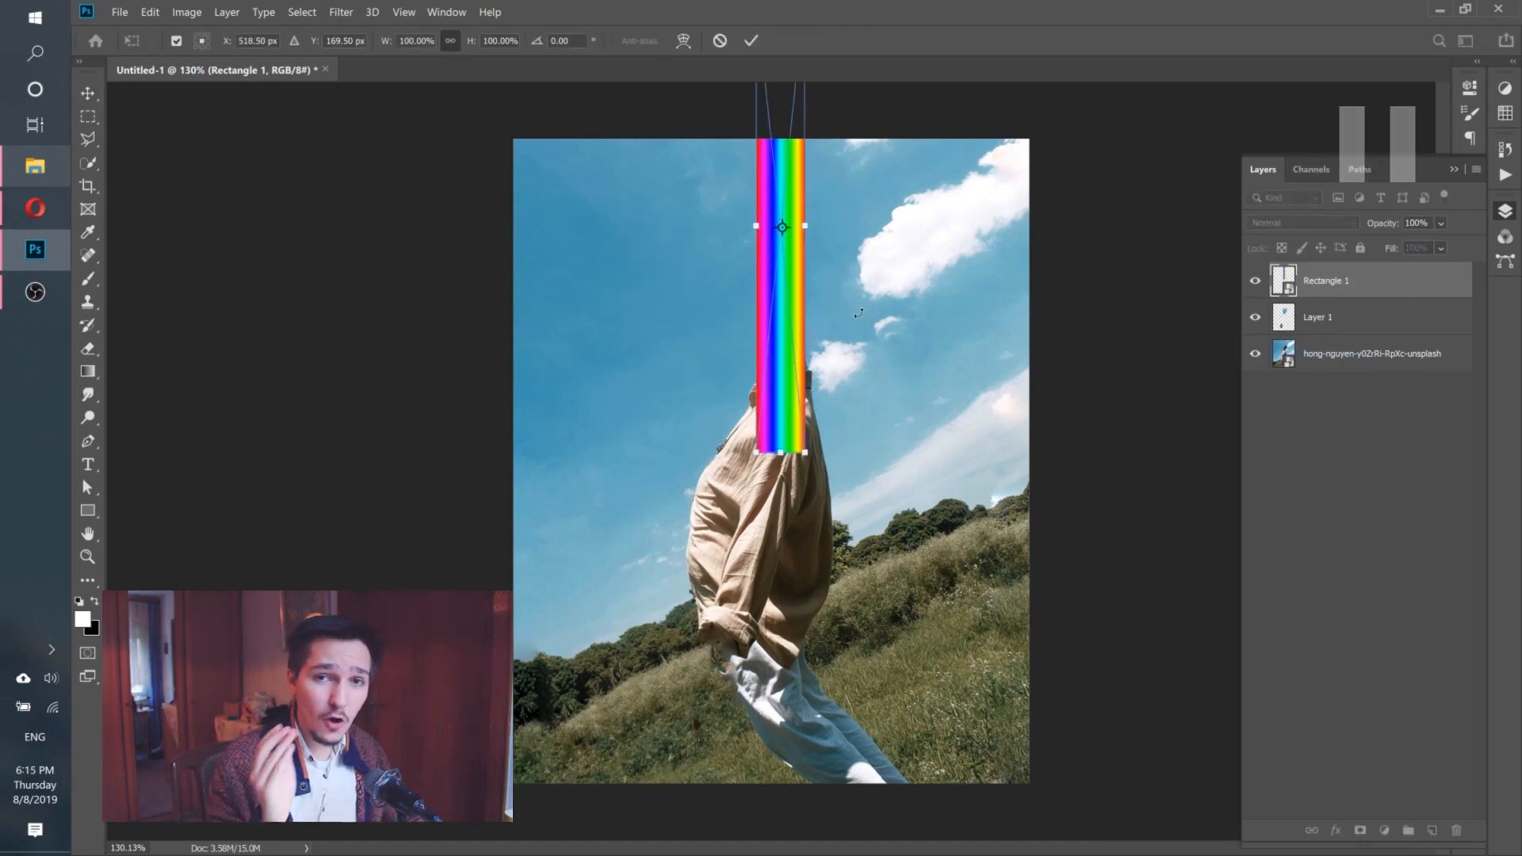
left_click_drag(858, 313, 782, 311)
key("Return")
key("ctrl+t")
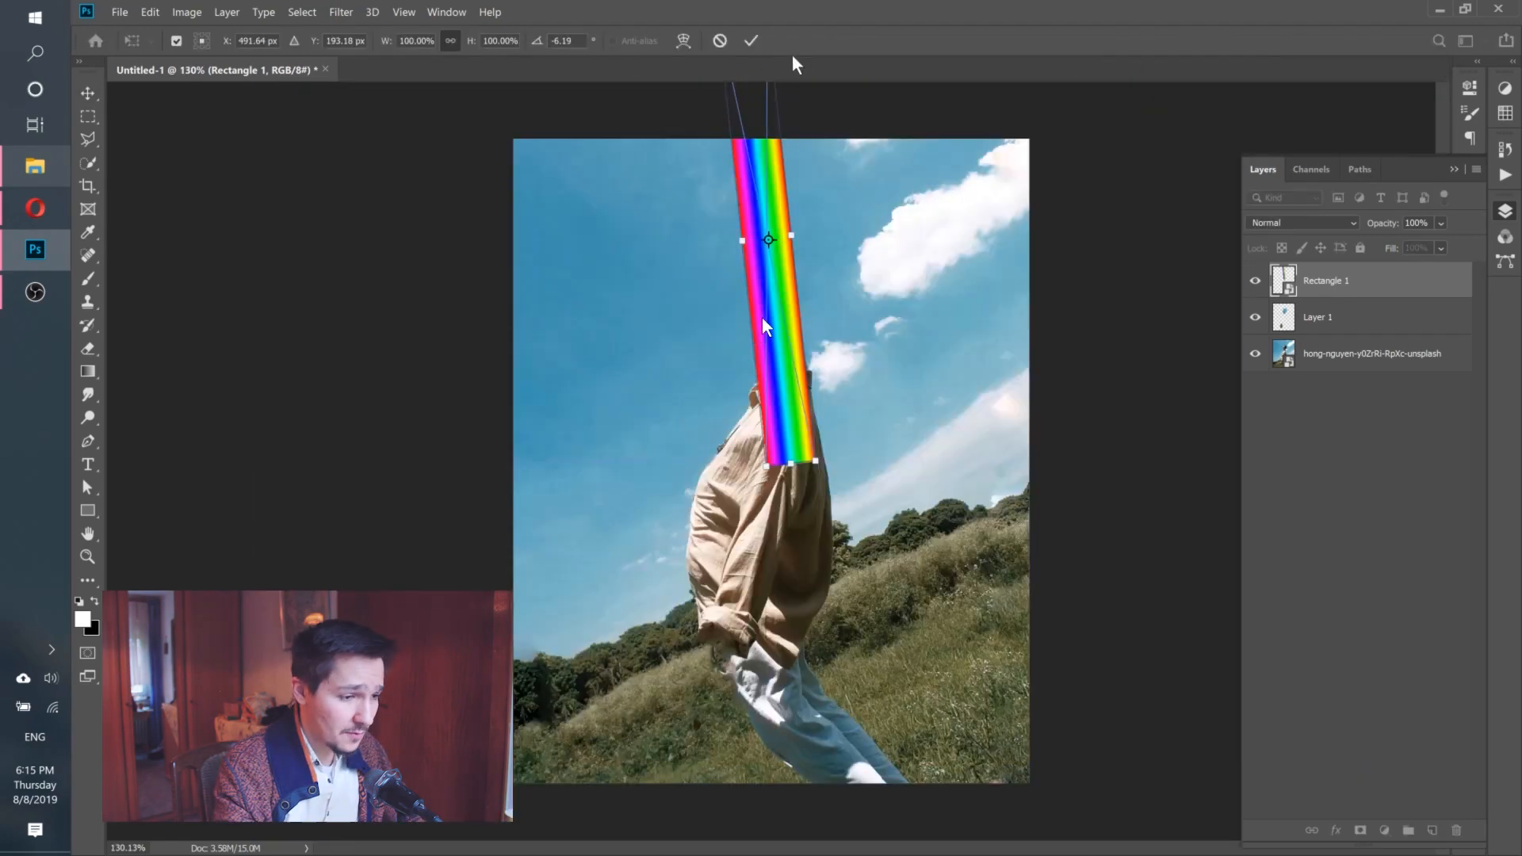
left_click(747, 41)
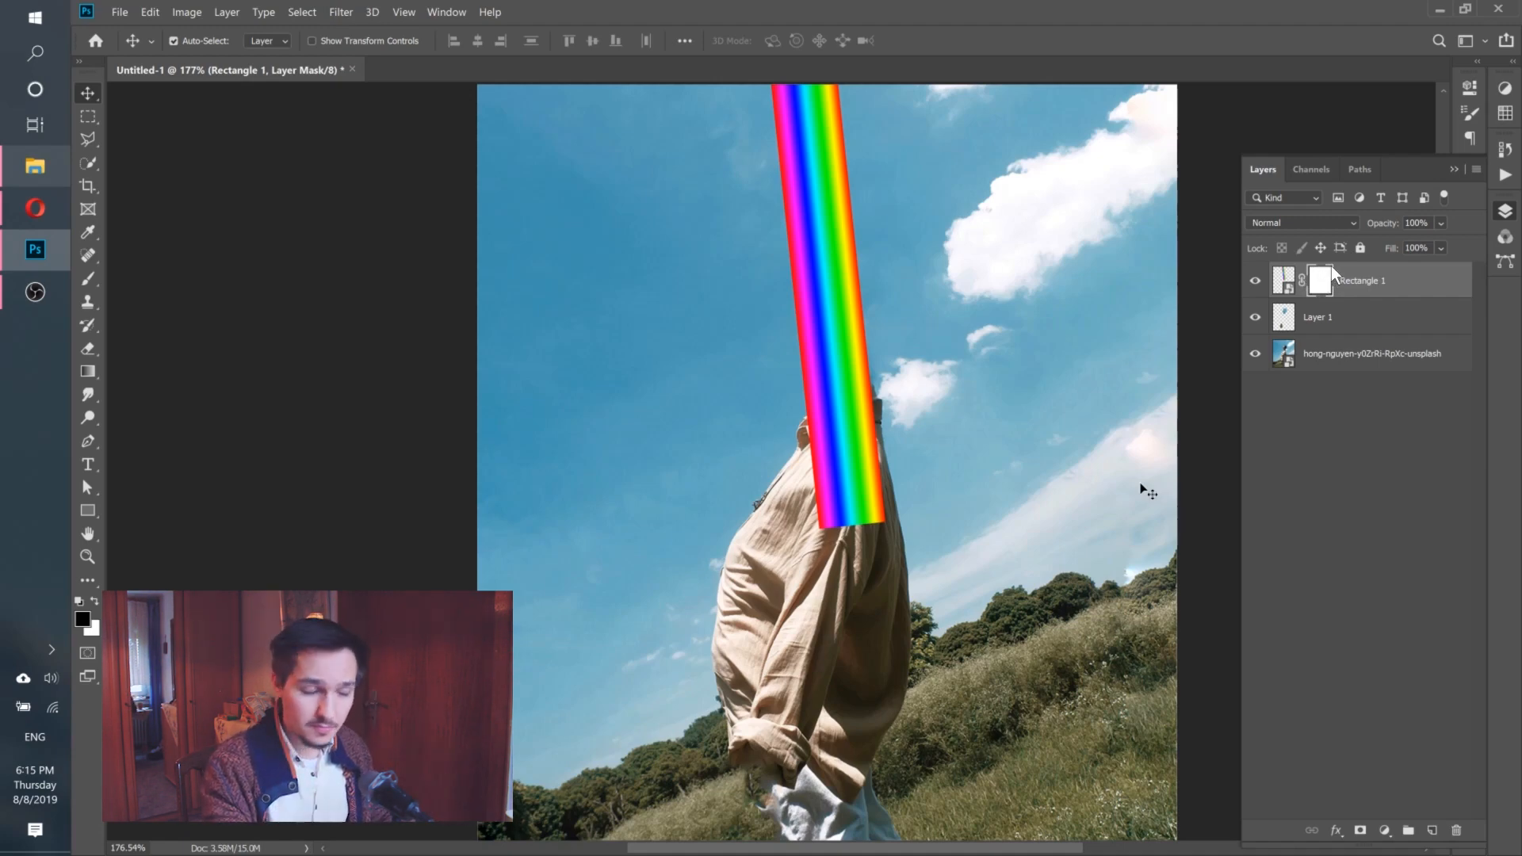
Paint black on Rectangle 1's layer mask with a 42 px hard brush to hide the rainbow where it covers the shirt.
key("b")
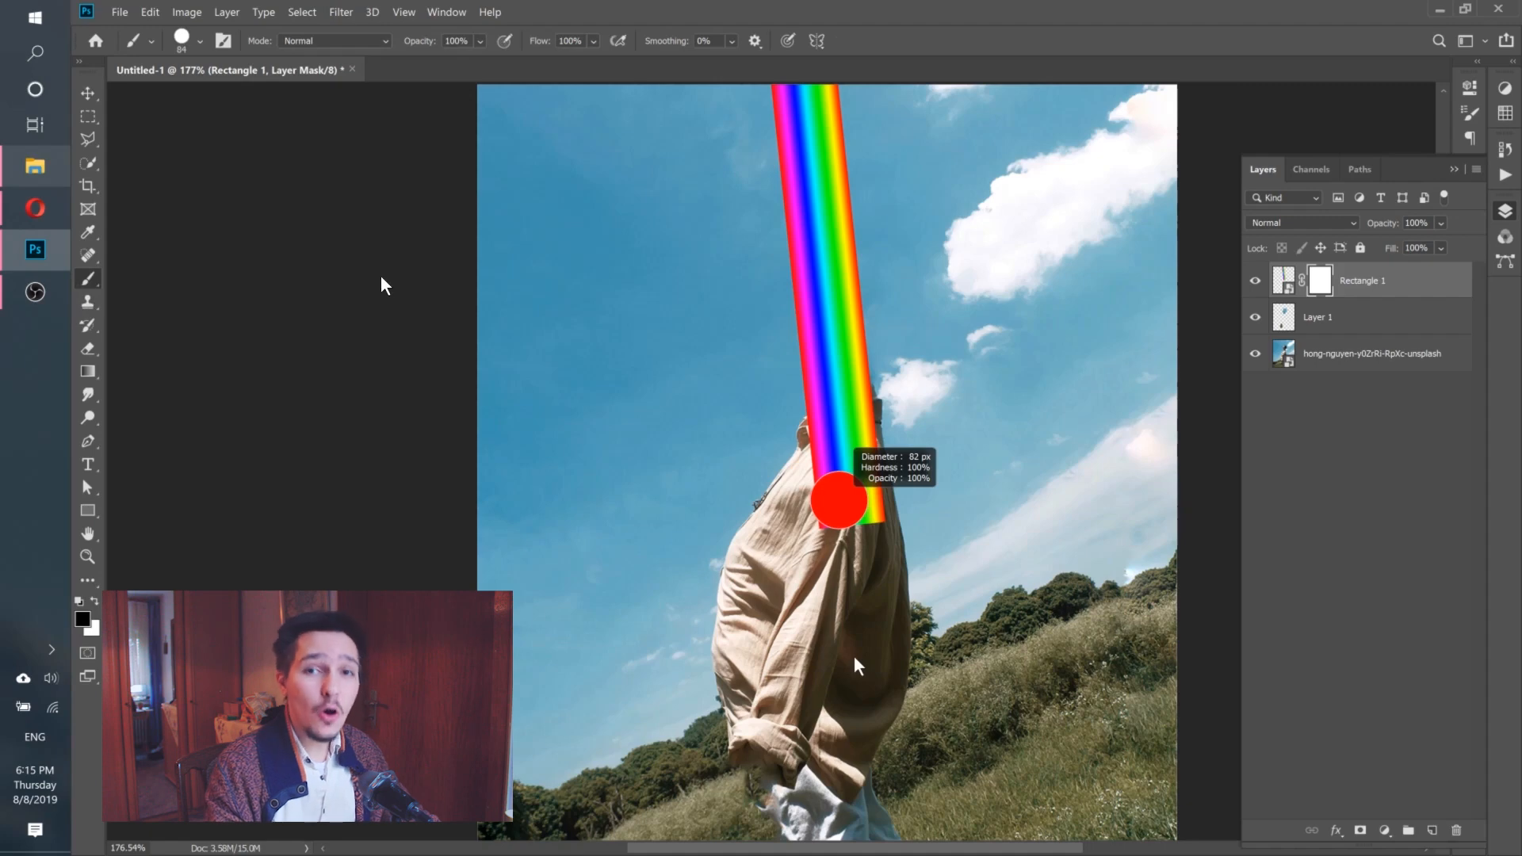
left_click_drag(828, 492, 858, 530)
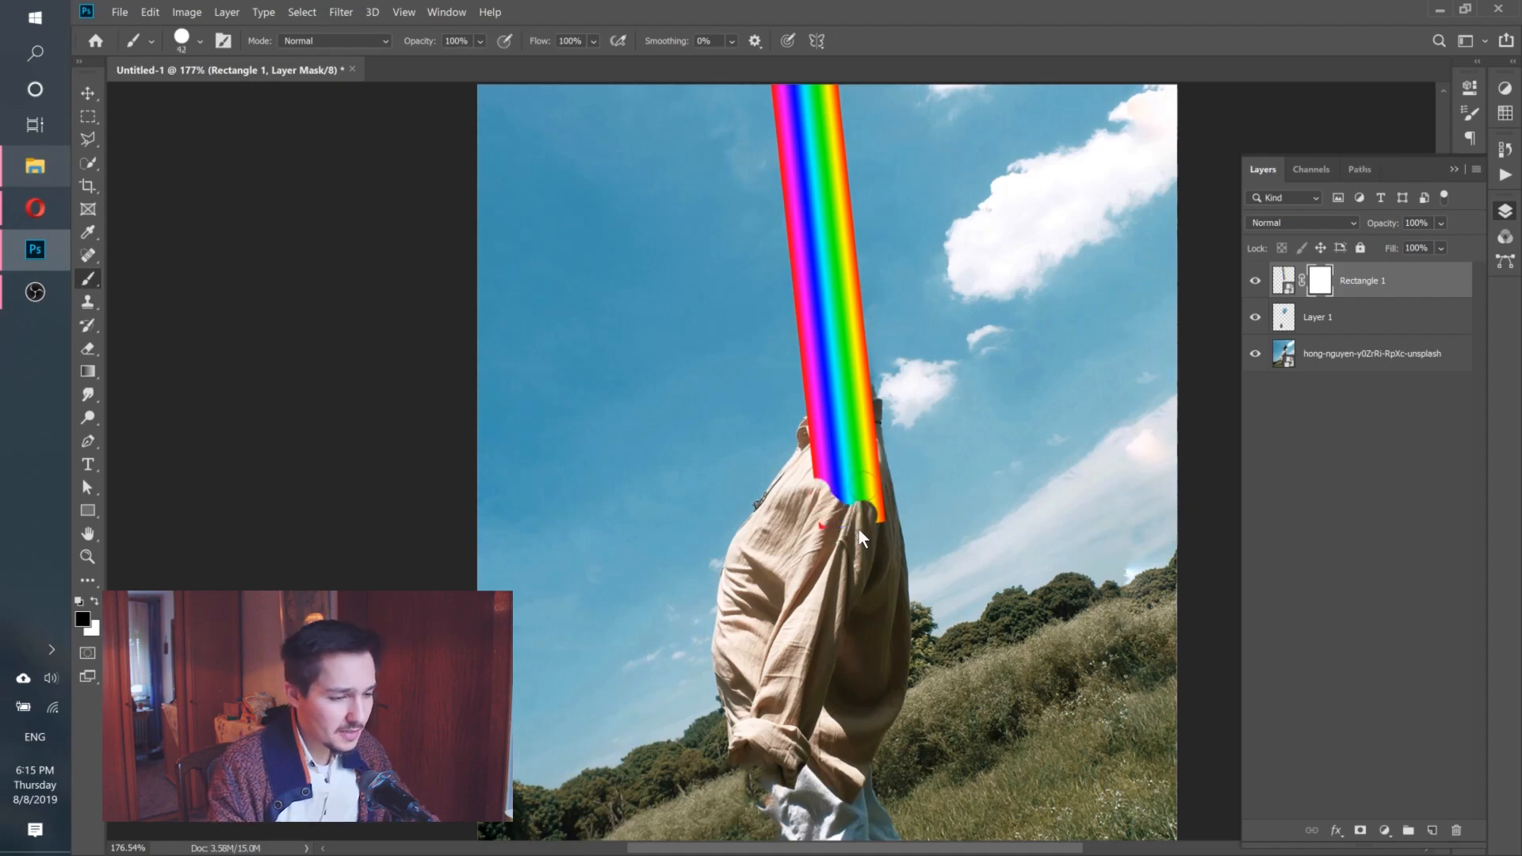
mouse_move(847, 459)
left_mouse_down()
mouse_move(1027, 549)
mouse_move(875, 475)
mouse_move(825, 469)
left_mouse_up()
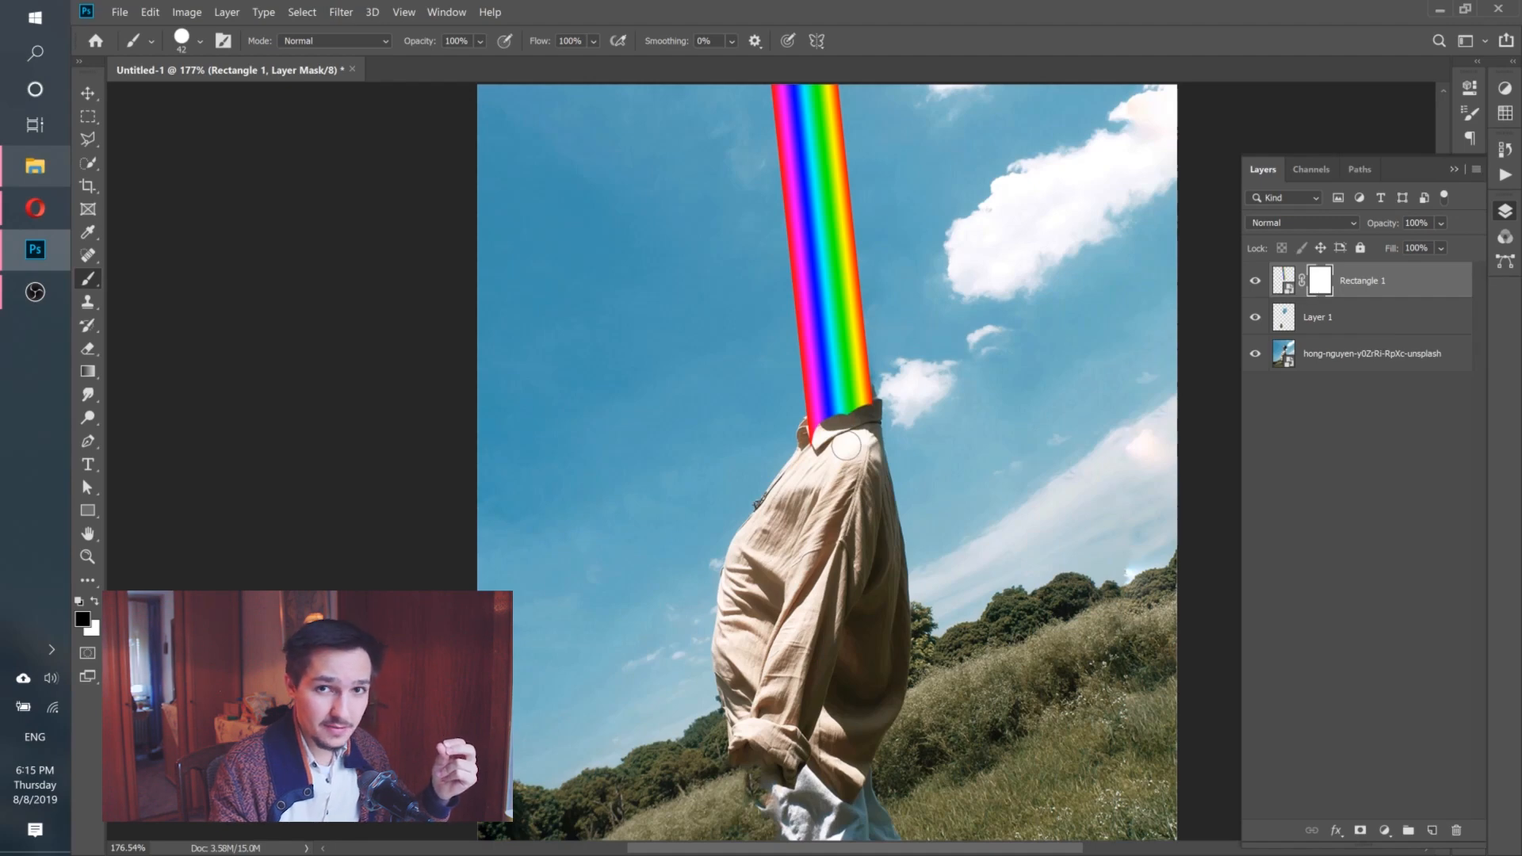
Lower Rectangle 1's opacity to about 48% and touch up its mask where the rainbow meets the shirt collar.
left_click(1441, 223)
left_click_drag(1438, 235, 1431, 243)
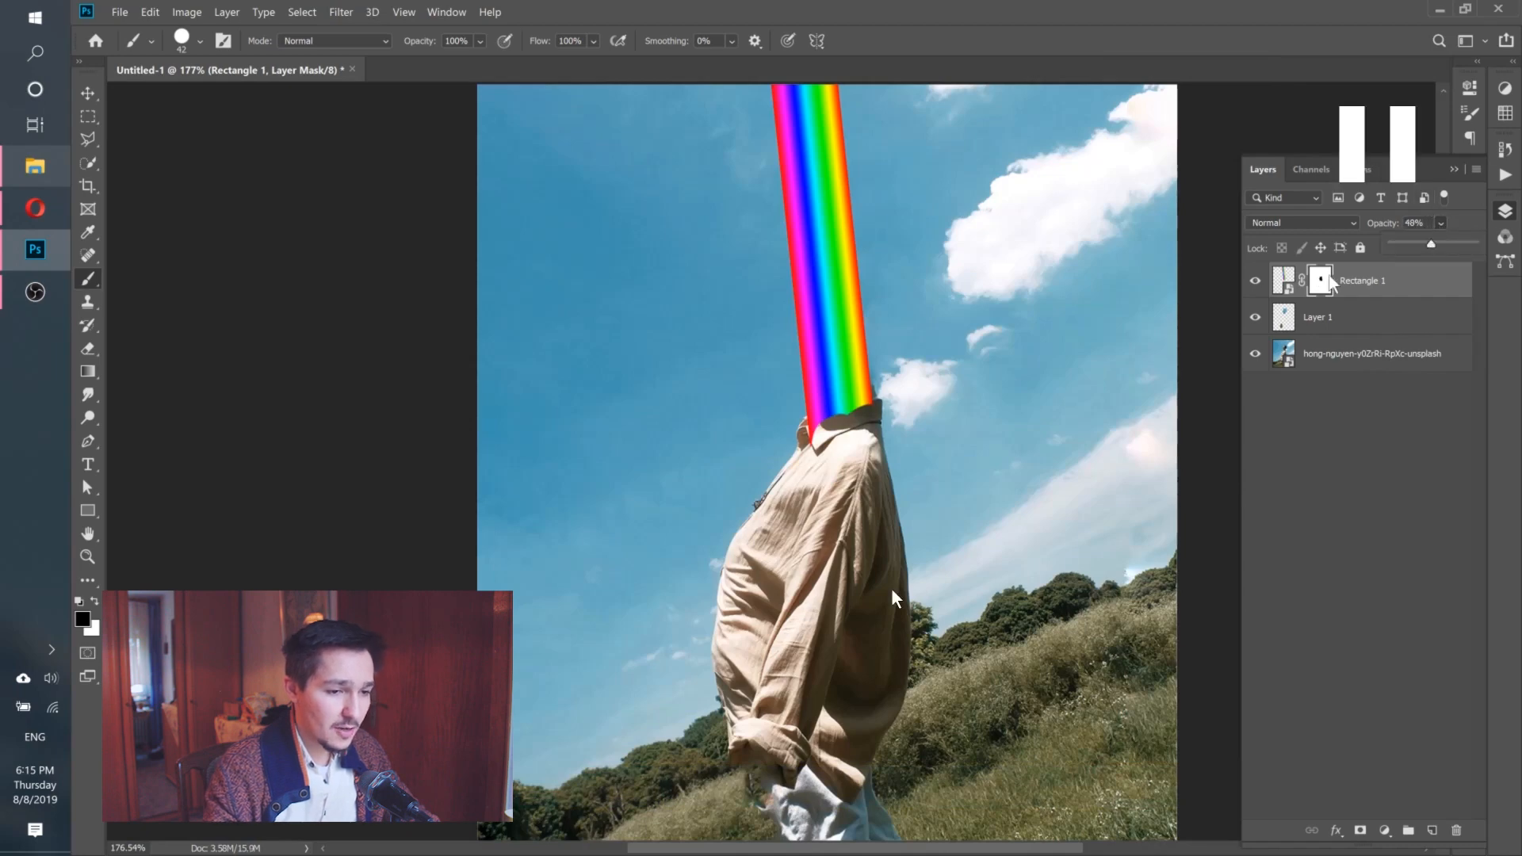
left_click(856, 395)
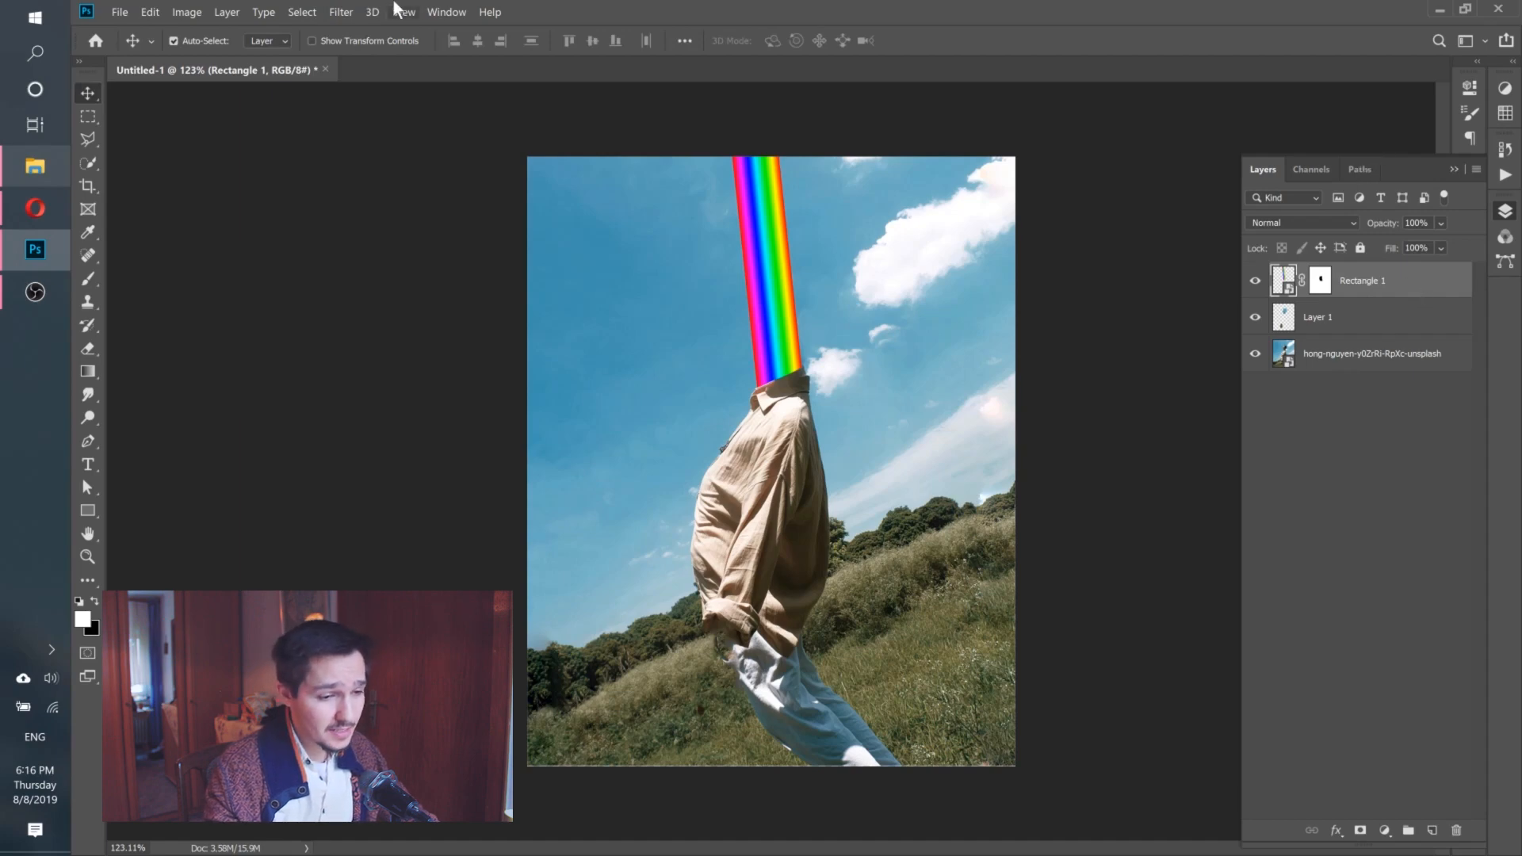
Apply a Gaussian Blur with a 10.0 pixel radius to the Rectangle 1 rainbow layer.
left_click(340, 12)
mouse_move(483, 194)
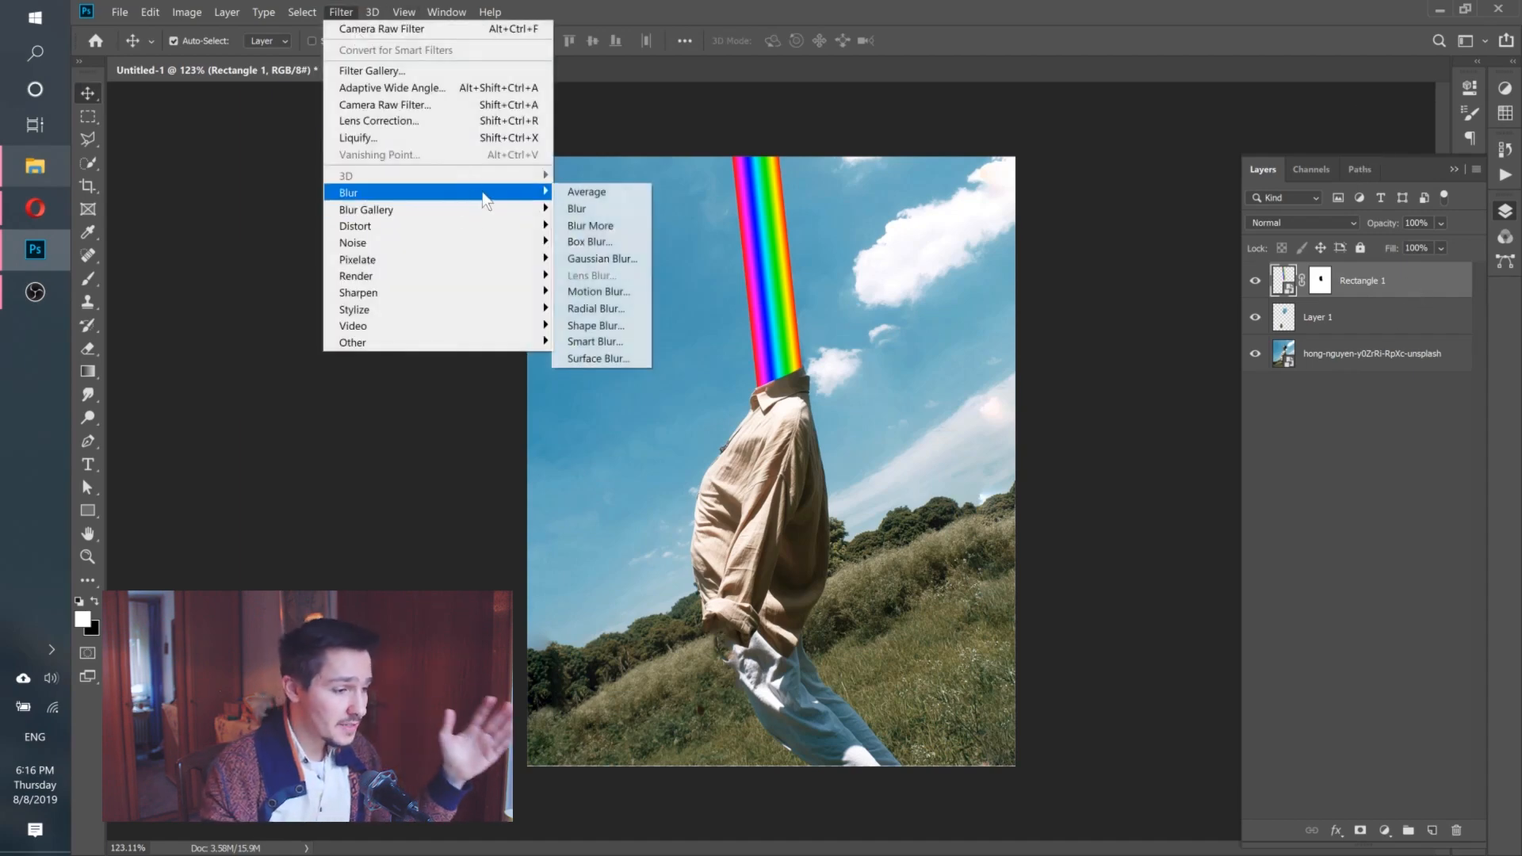
left_click(593, 259)
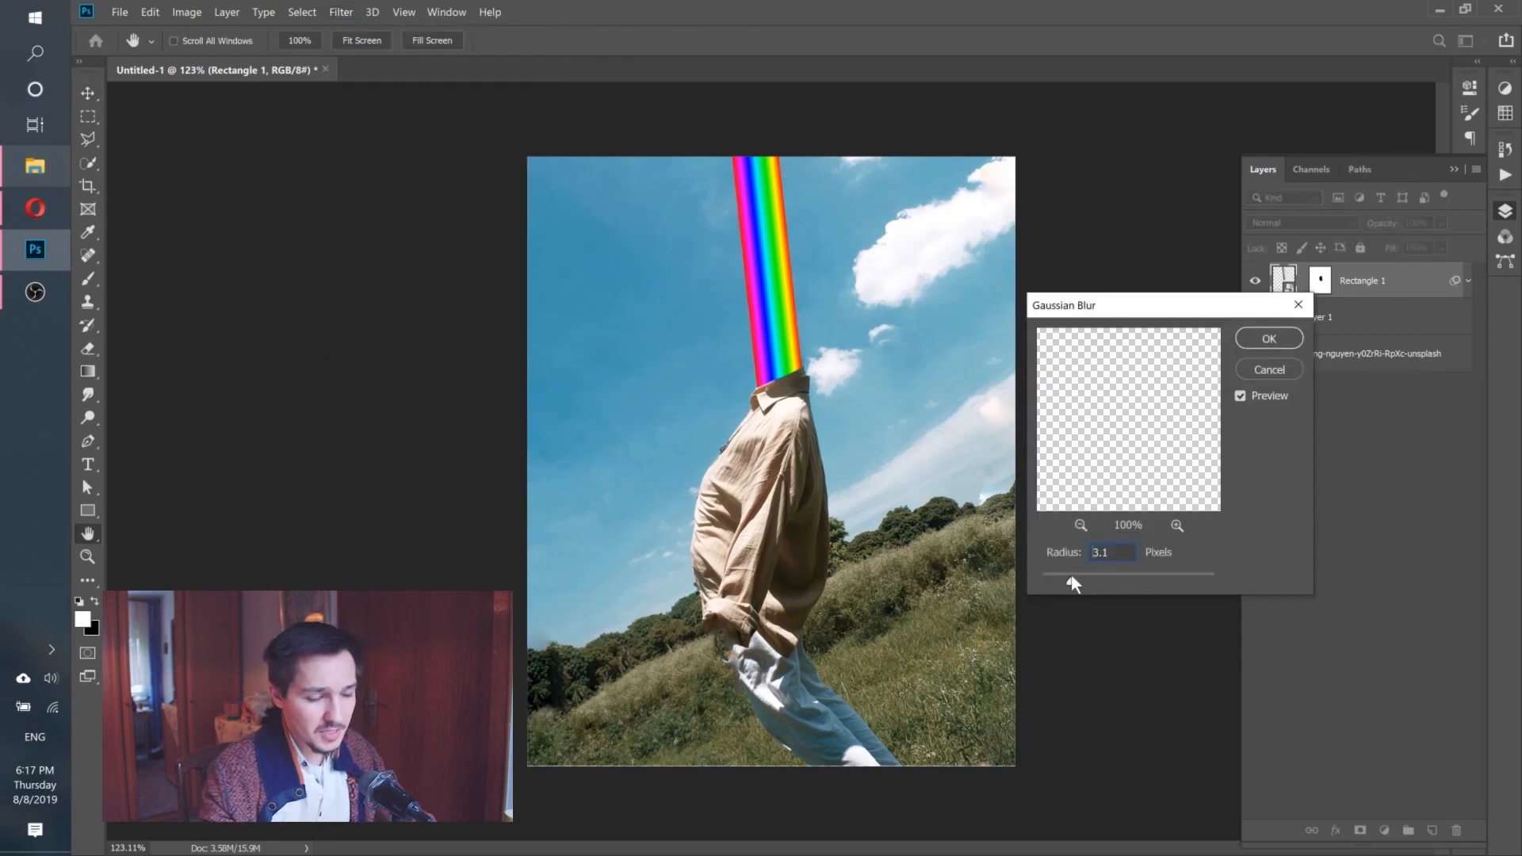
mouse_move(1107, 587)
left_mouse_down()
mouse_move(1126, 587)
mouse_move(1099, 578)
mouse_move(1124, 584)
mouse_move(1108, 566)
left_mouse_up()
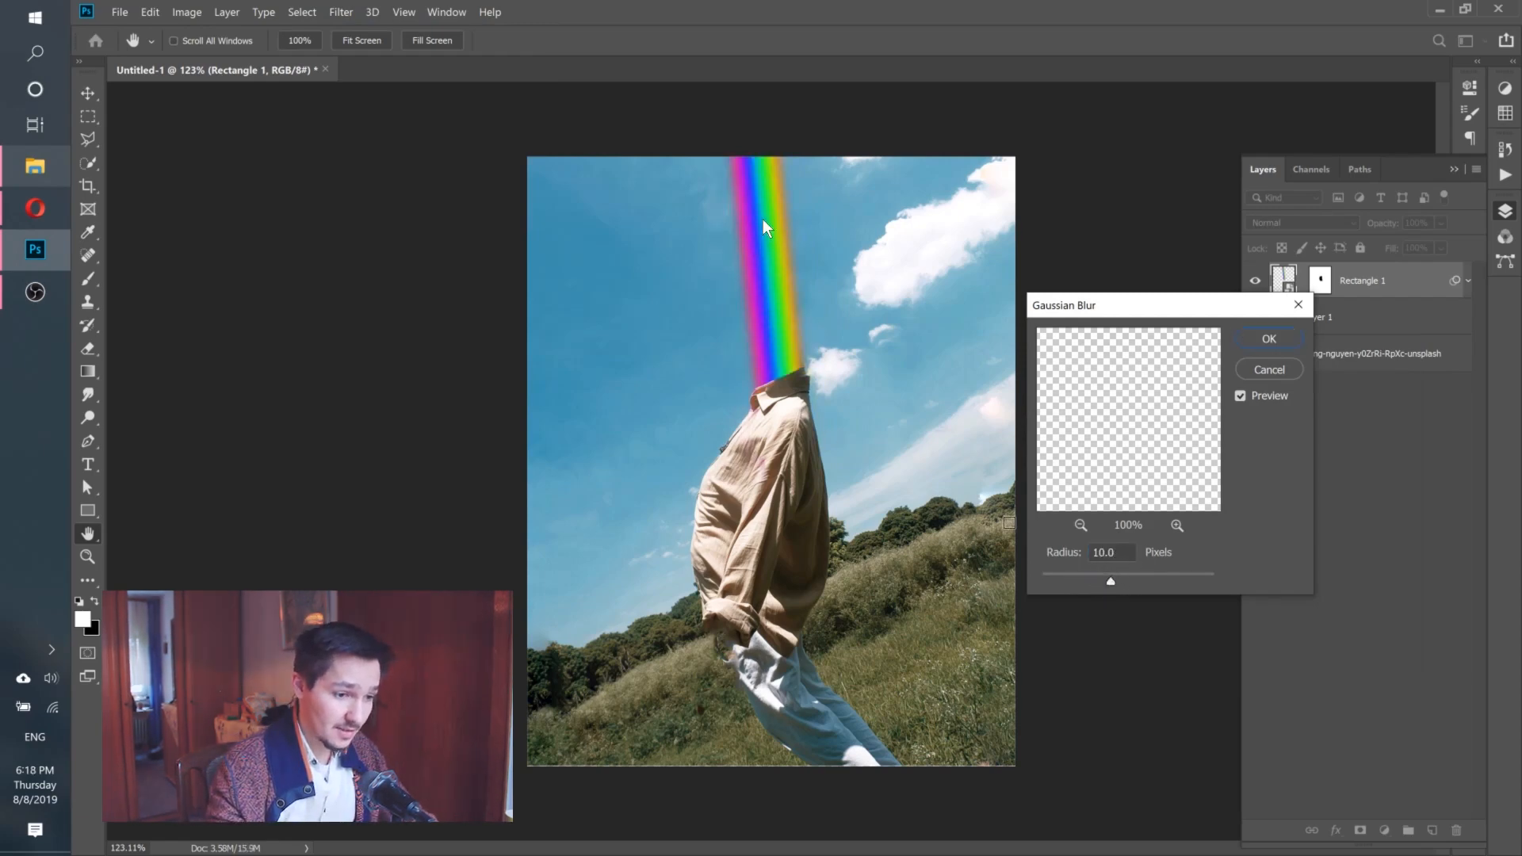
key("Return")
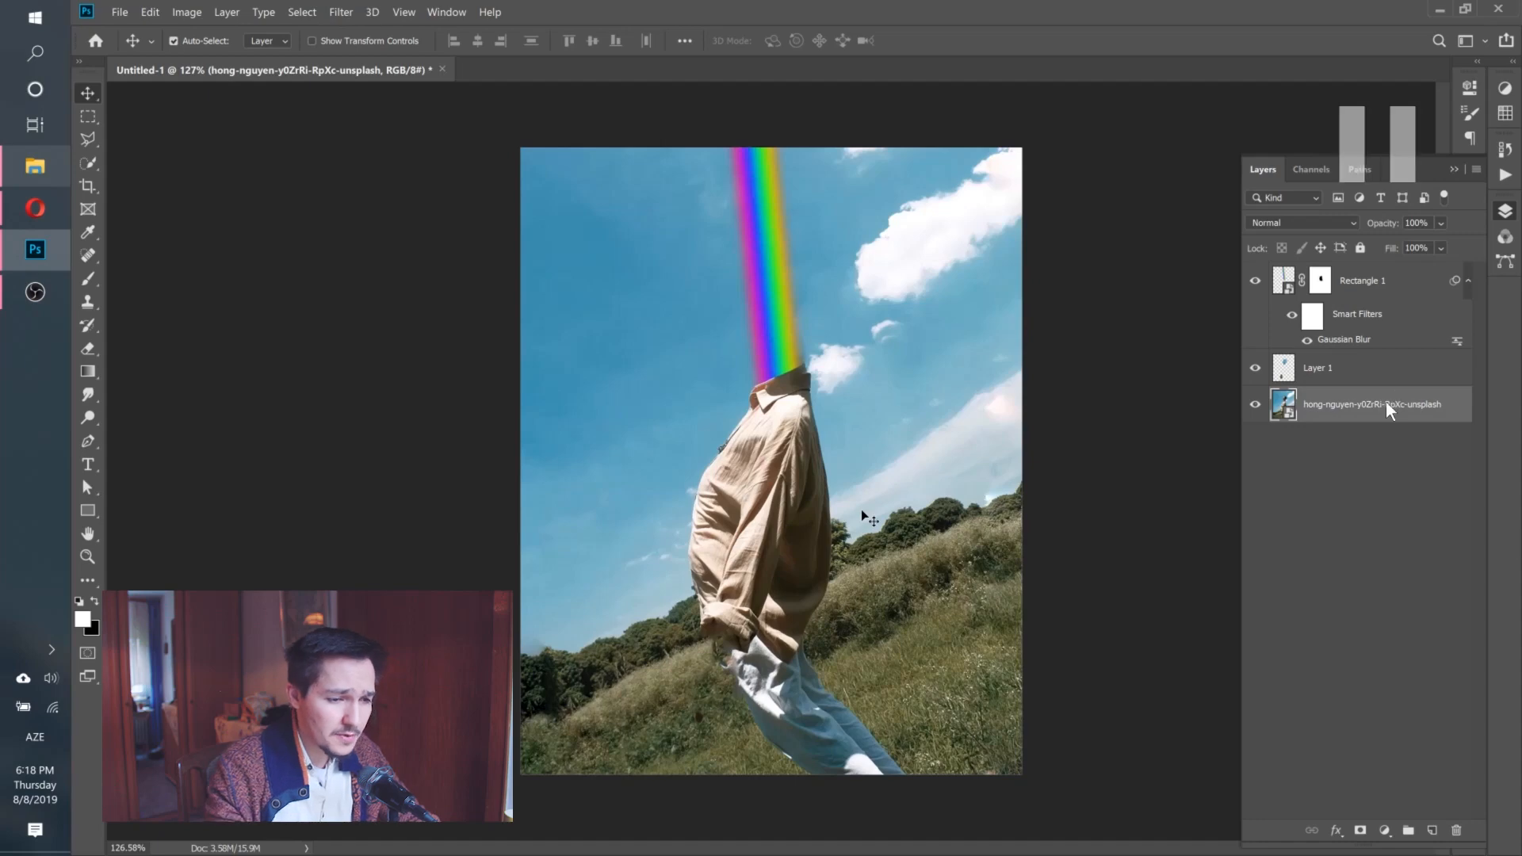
Combine Layer 1 and the background photo layer into a single smart object.
left_click(341, 12)
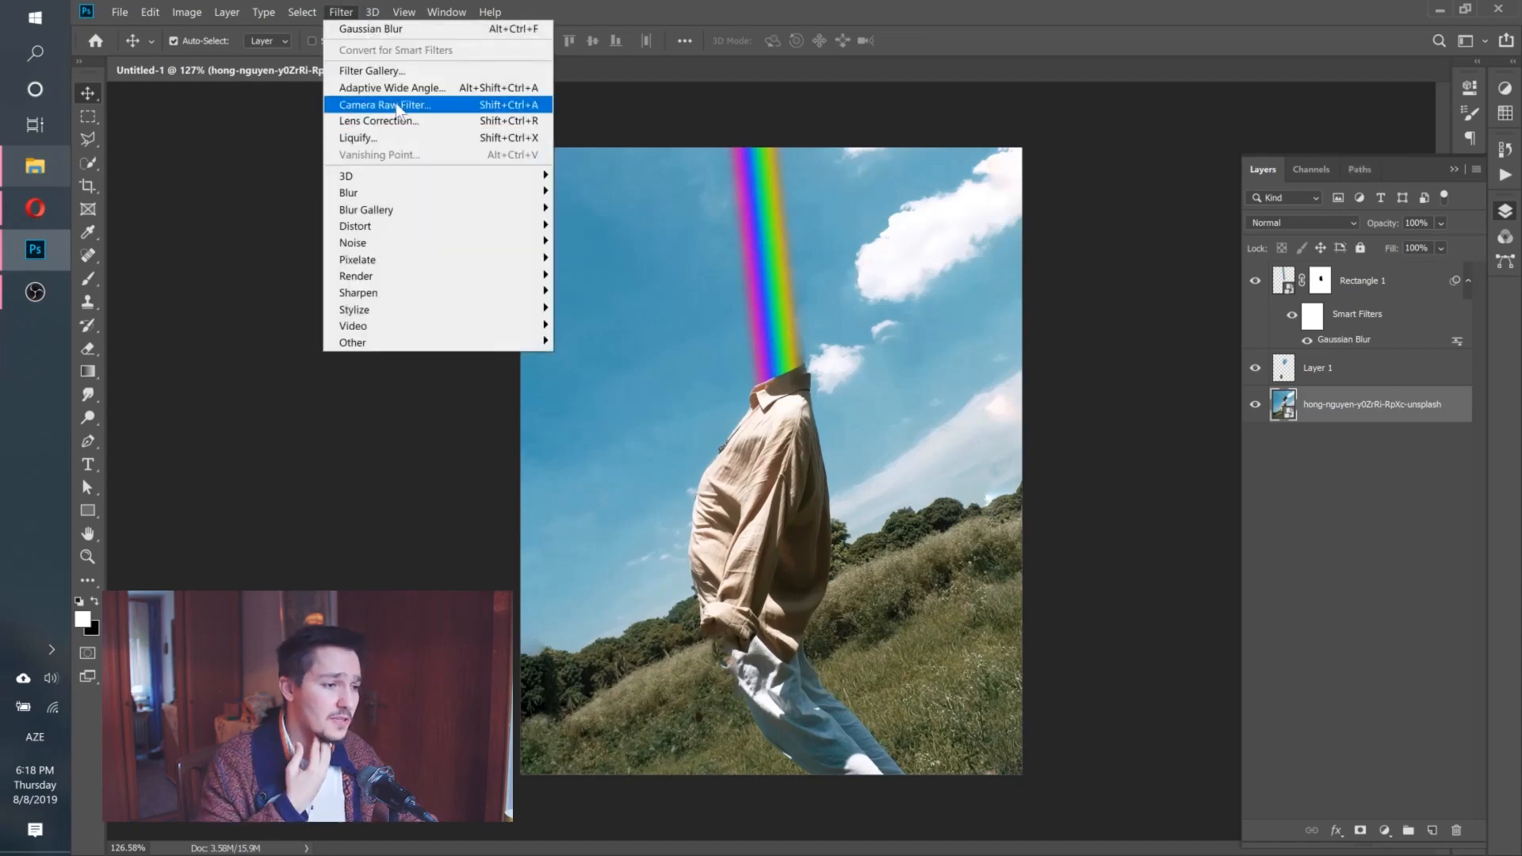
left_click(394, 104)
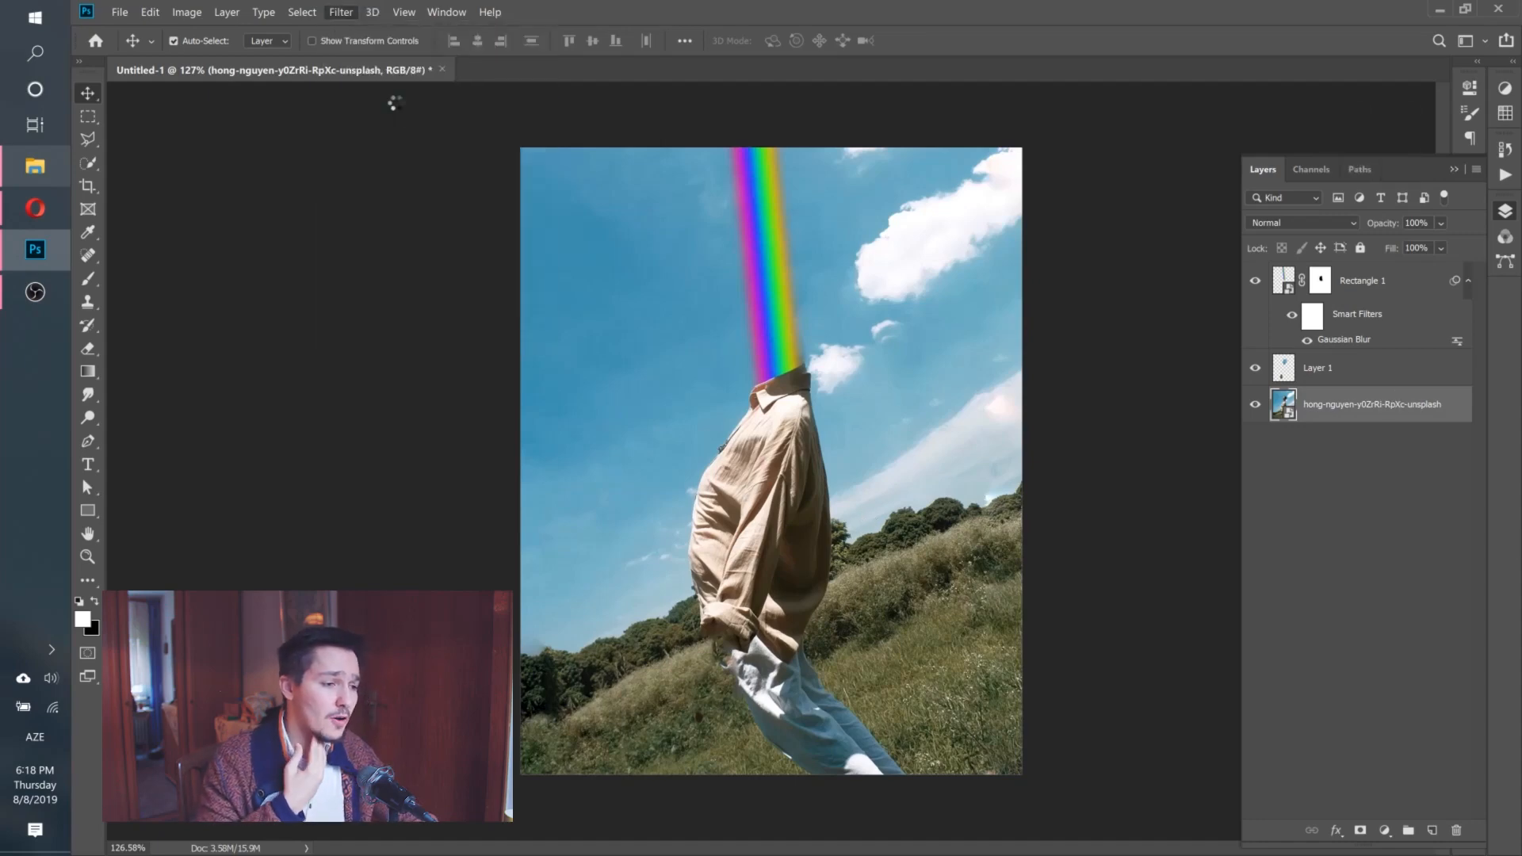
key("ctrl")
right_click(1379, 373)
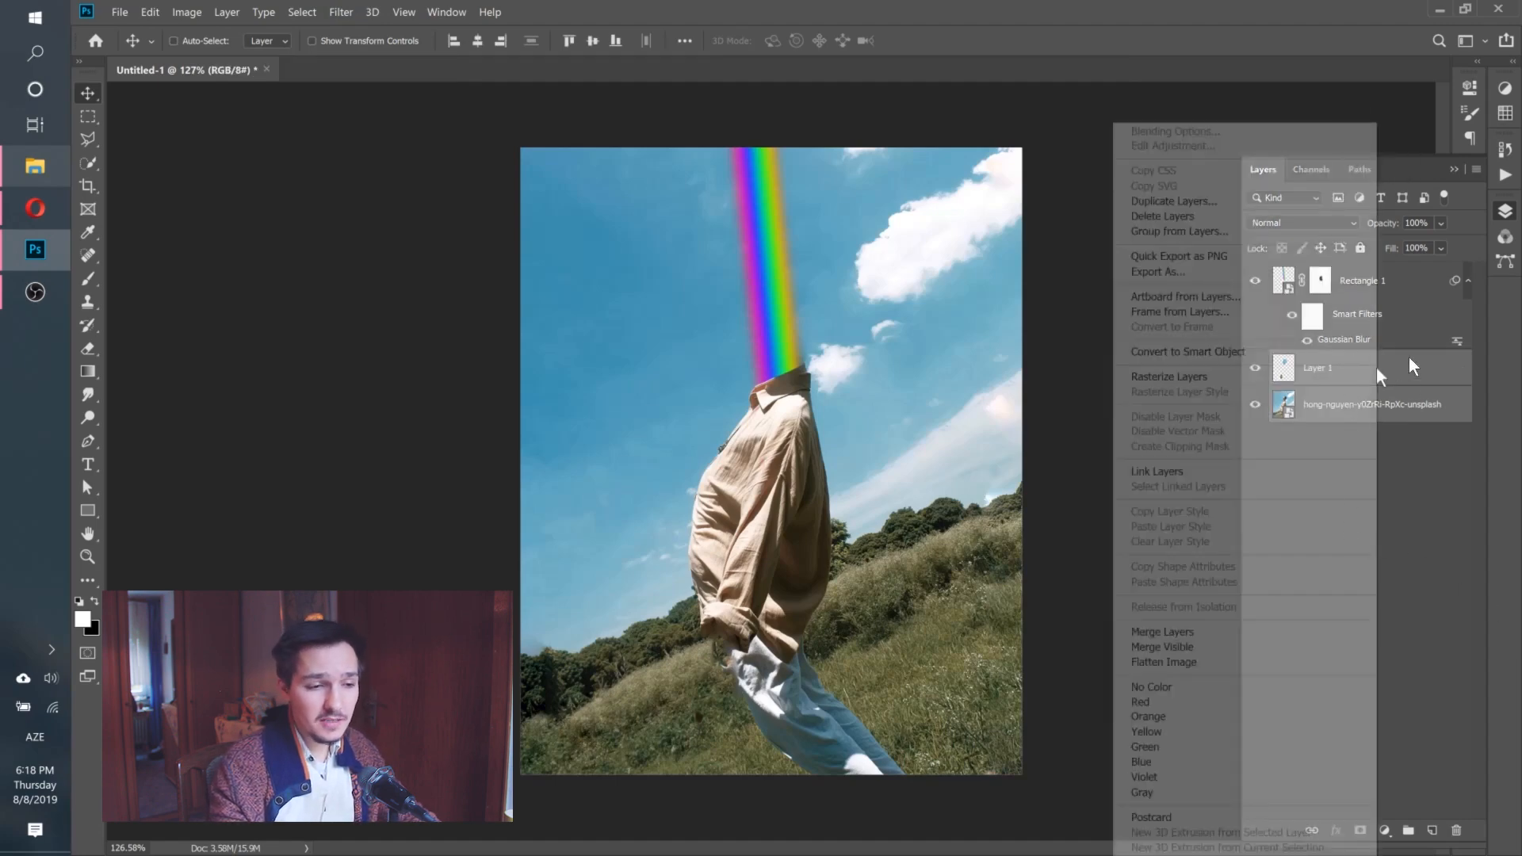
left_click(1147, 352)
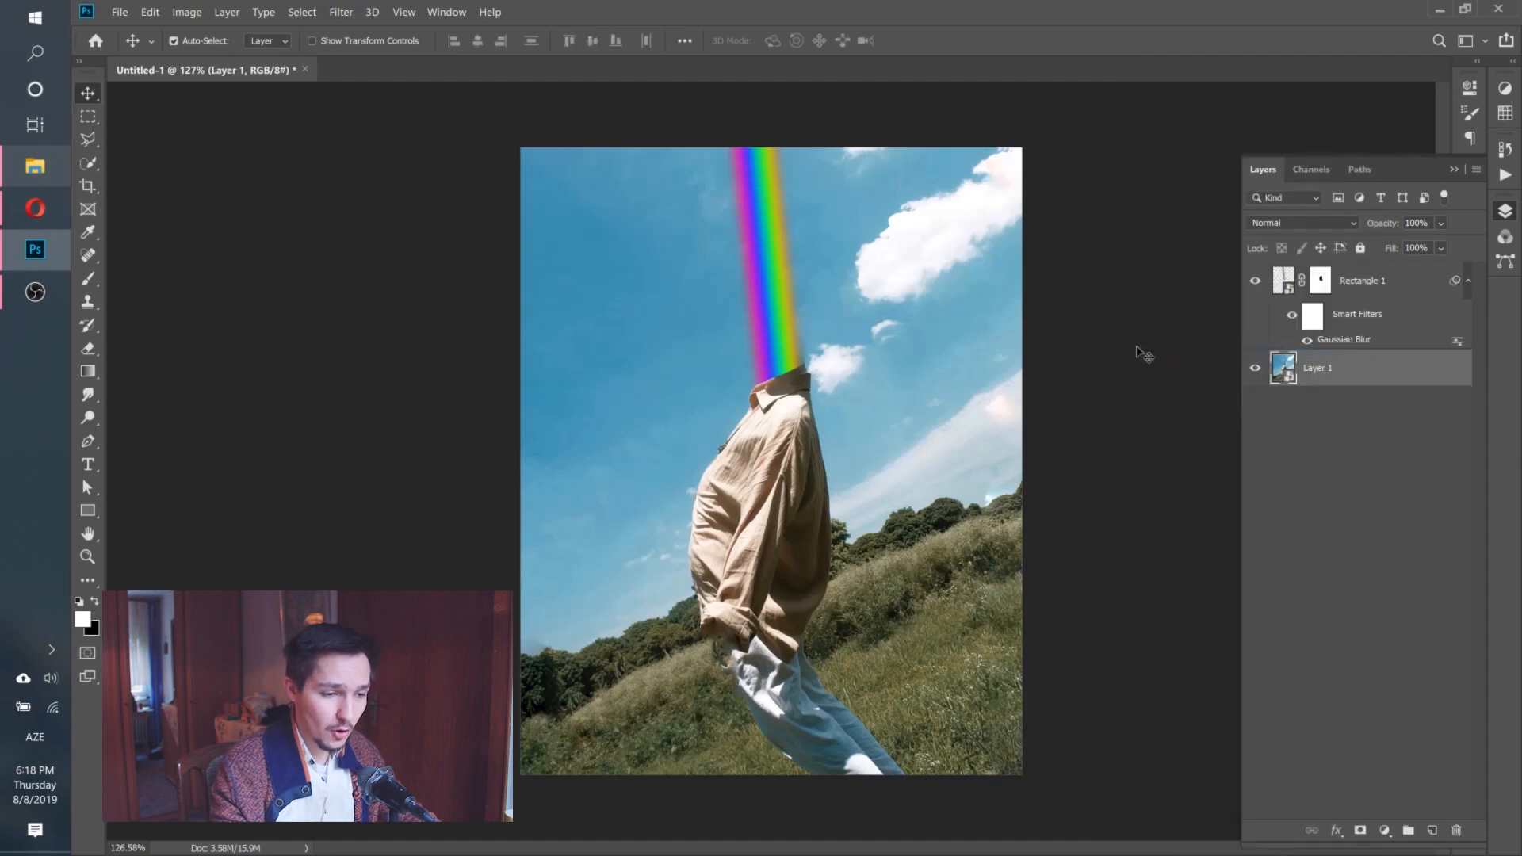
Open the Camera Raw filter on the combined Layer 1 and set Temperature to +17 and Tint to -24.
left_click(336, 9)
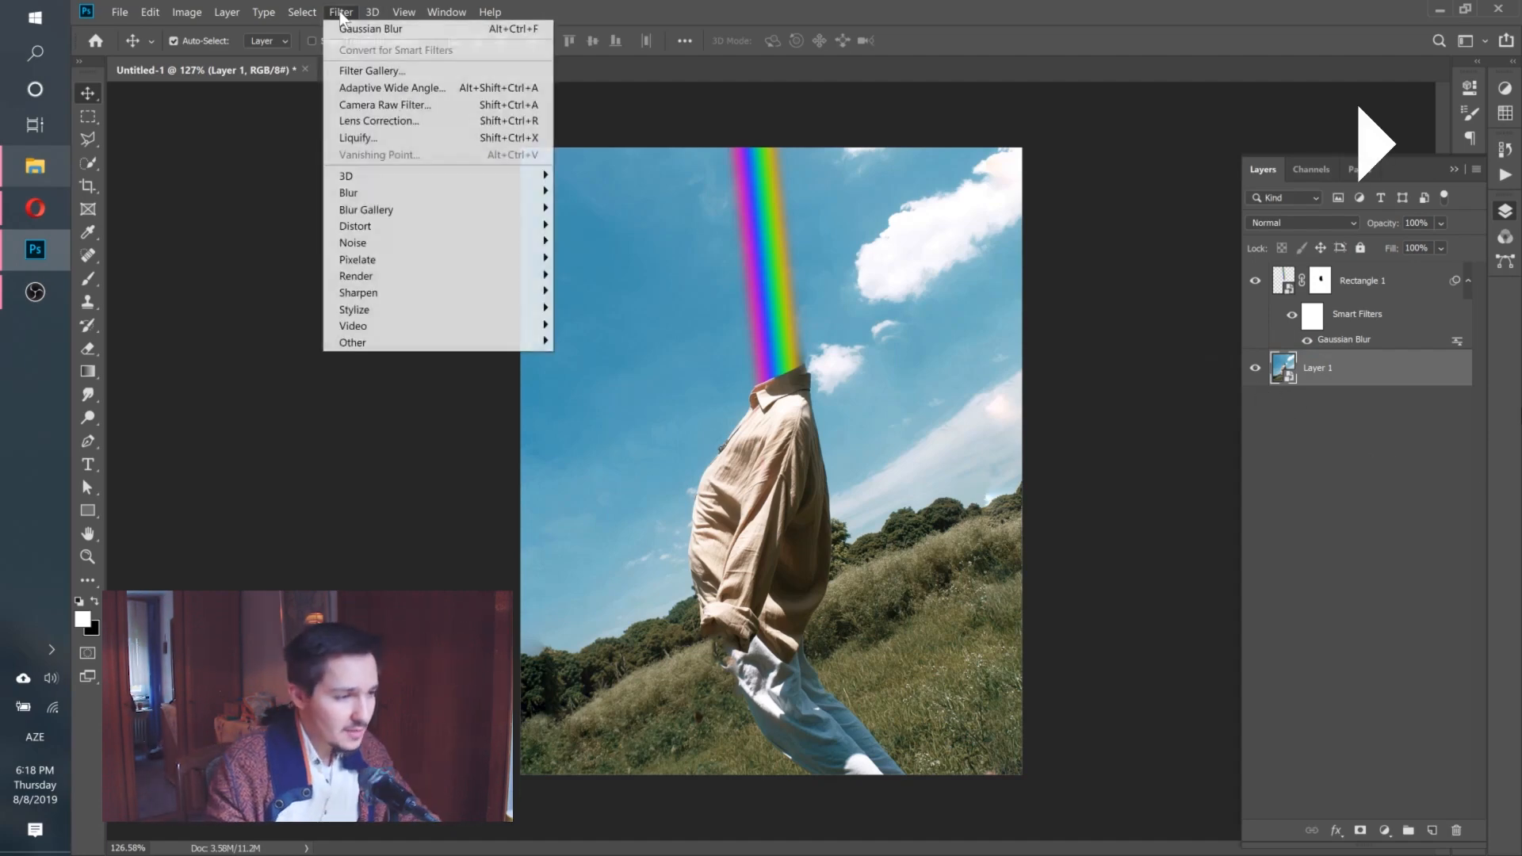
left_click(414, 111)
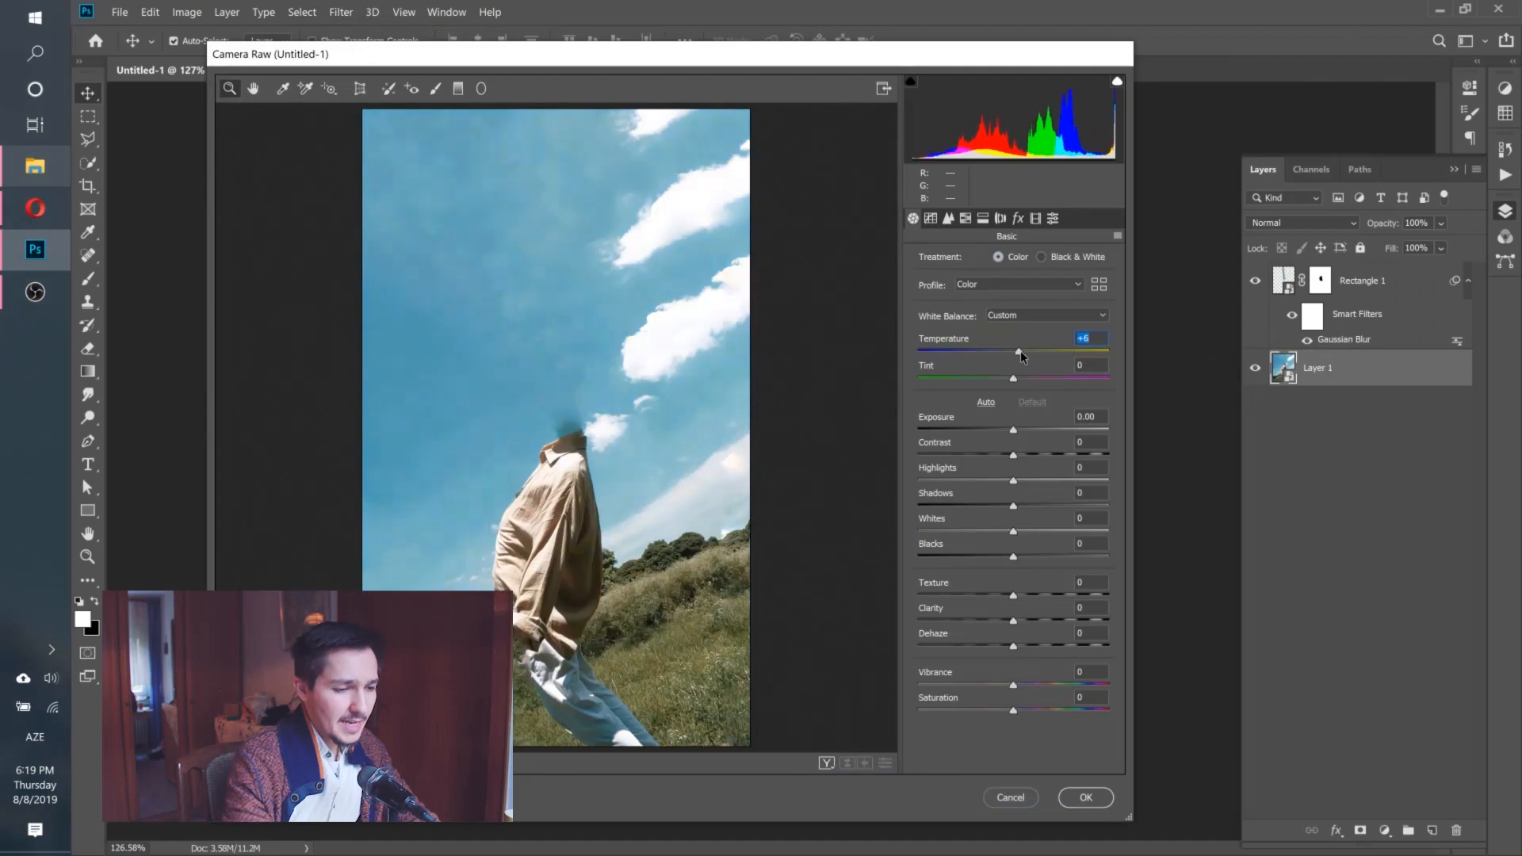
left_click_drag(1021, 350, 990, 388)
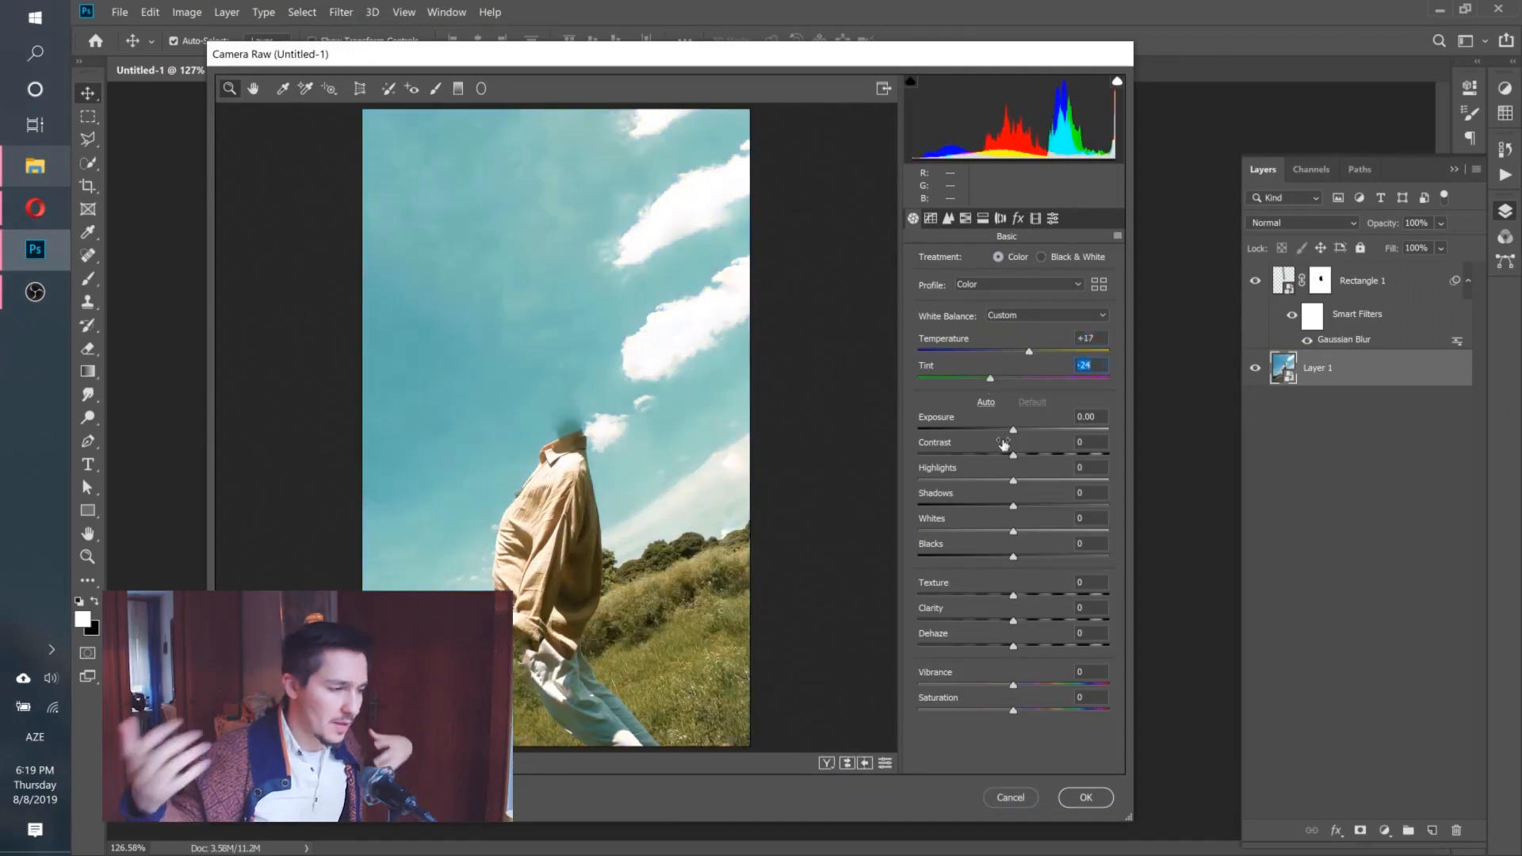
Set Contrast -45, Highlights +33, Shadows +36, Whites -78, Blacks +1, Texture -29, Clarity -22, Dehaze -2 and Vibrance +36.
left_click_drag(1014, 454, 1052, 460)
left_click(970, 455)
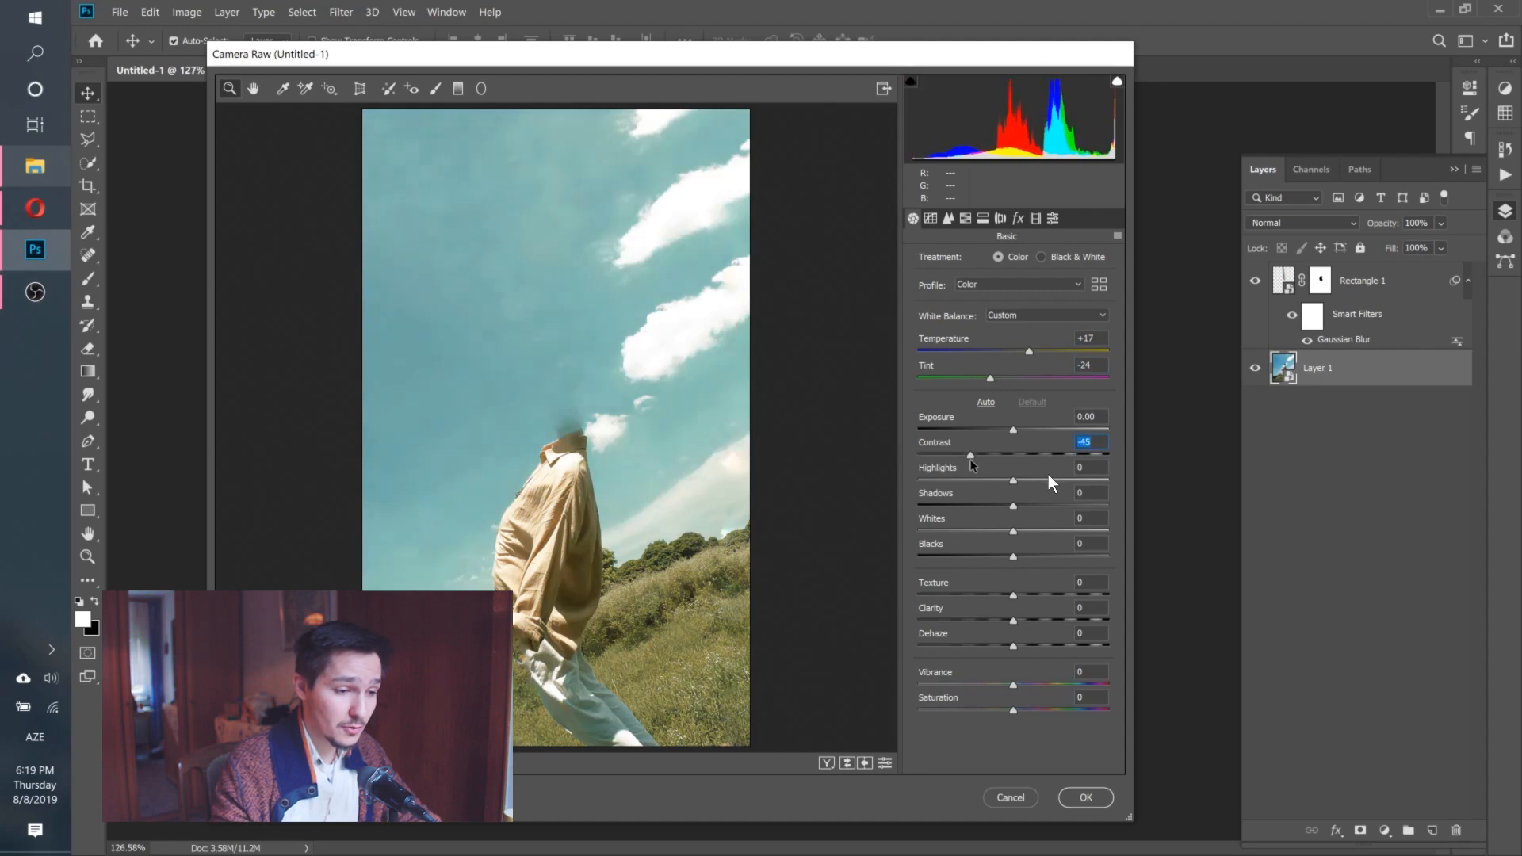
left_click_drag(1013, 595, 1114, 628)
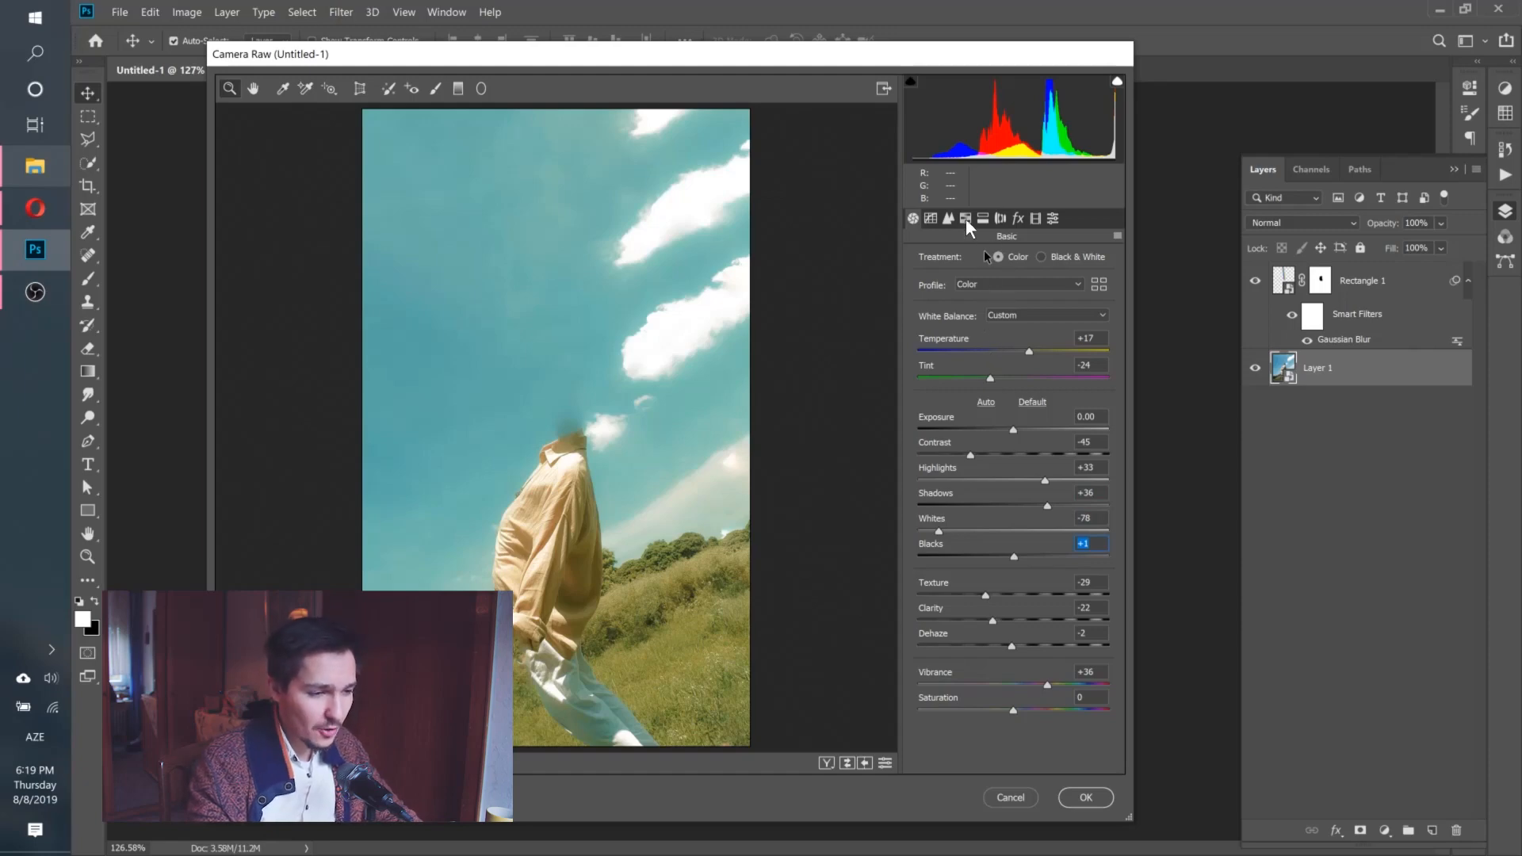
Shift the HSL hues, starting with Reds and Oranges, to turn the shirt pink and the sky green, and apply the Camera Raw filter.
left_click(966, 218)
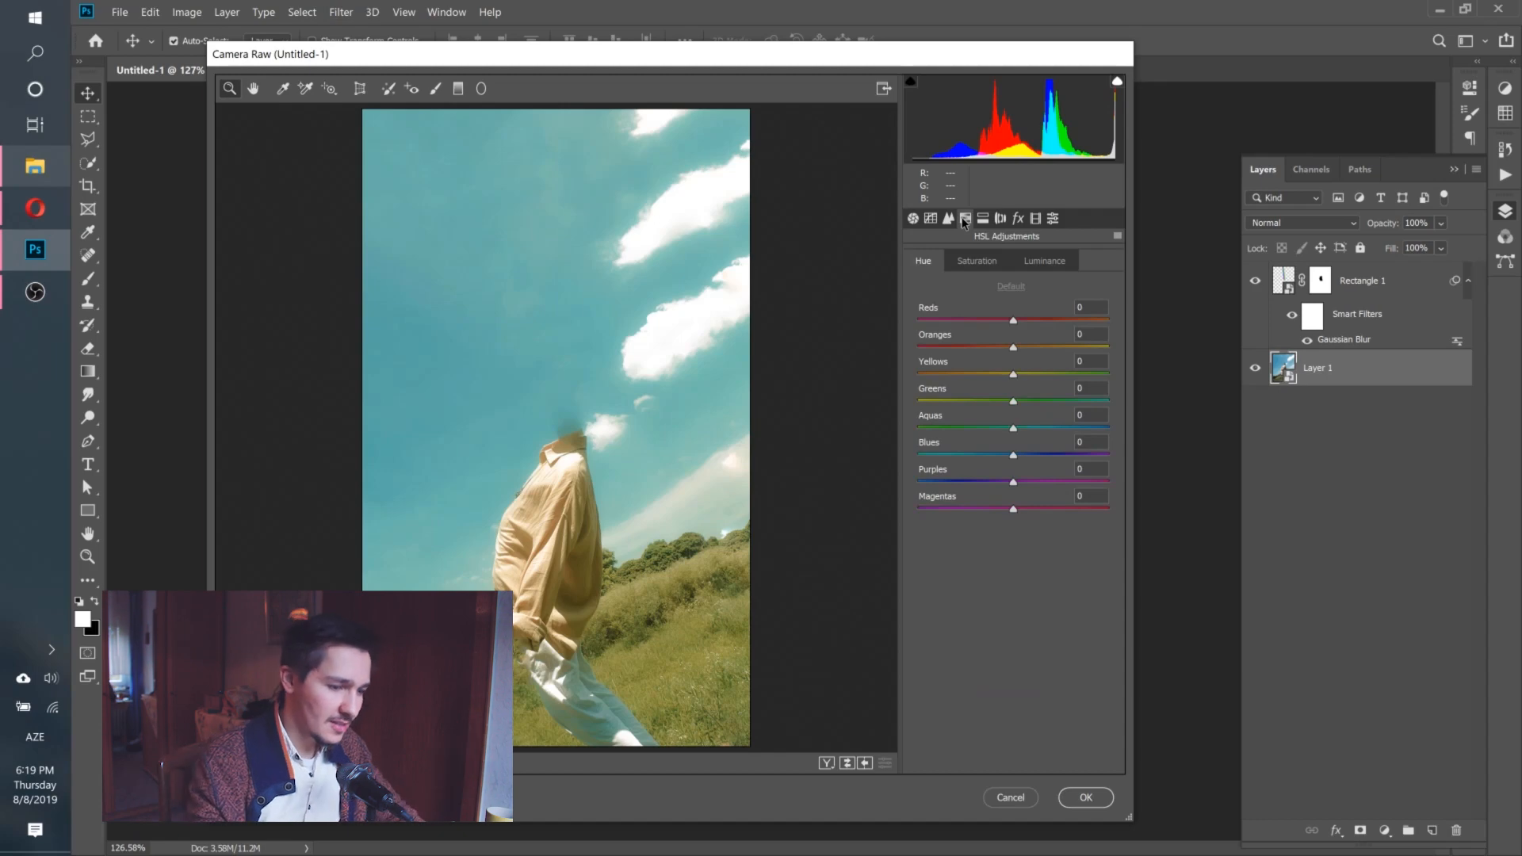
type("-100")
key("Return")
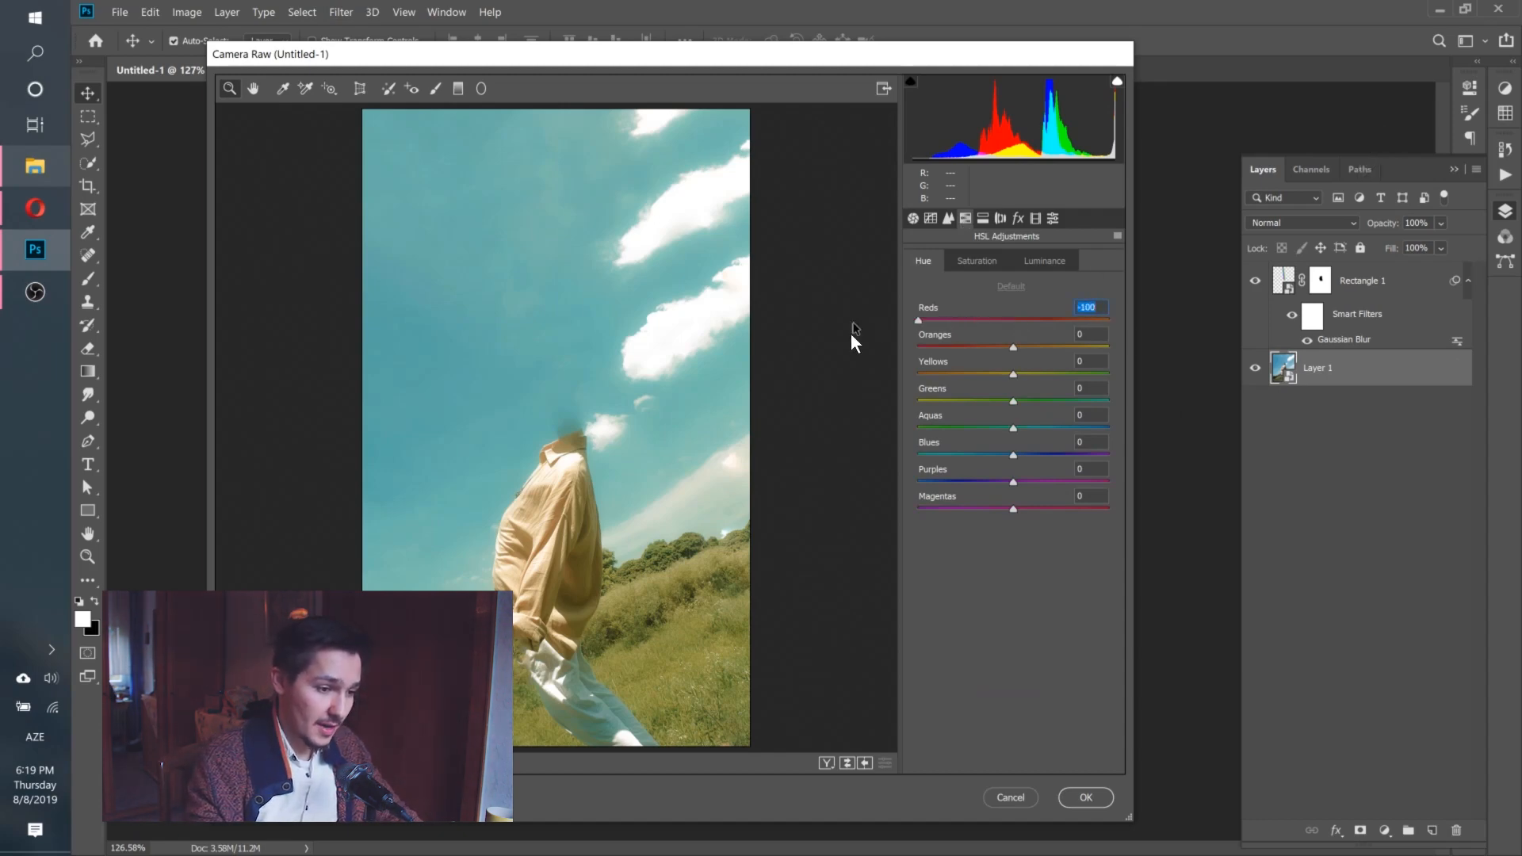
type("100")
key("Return")
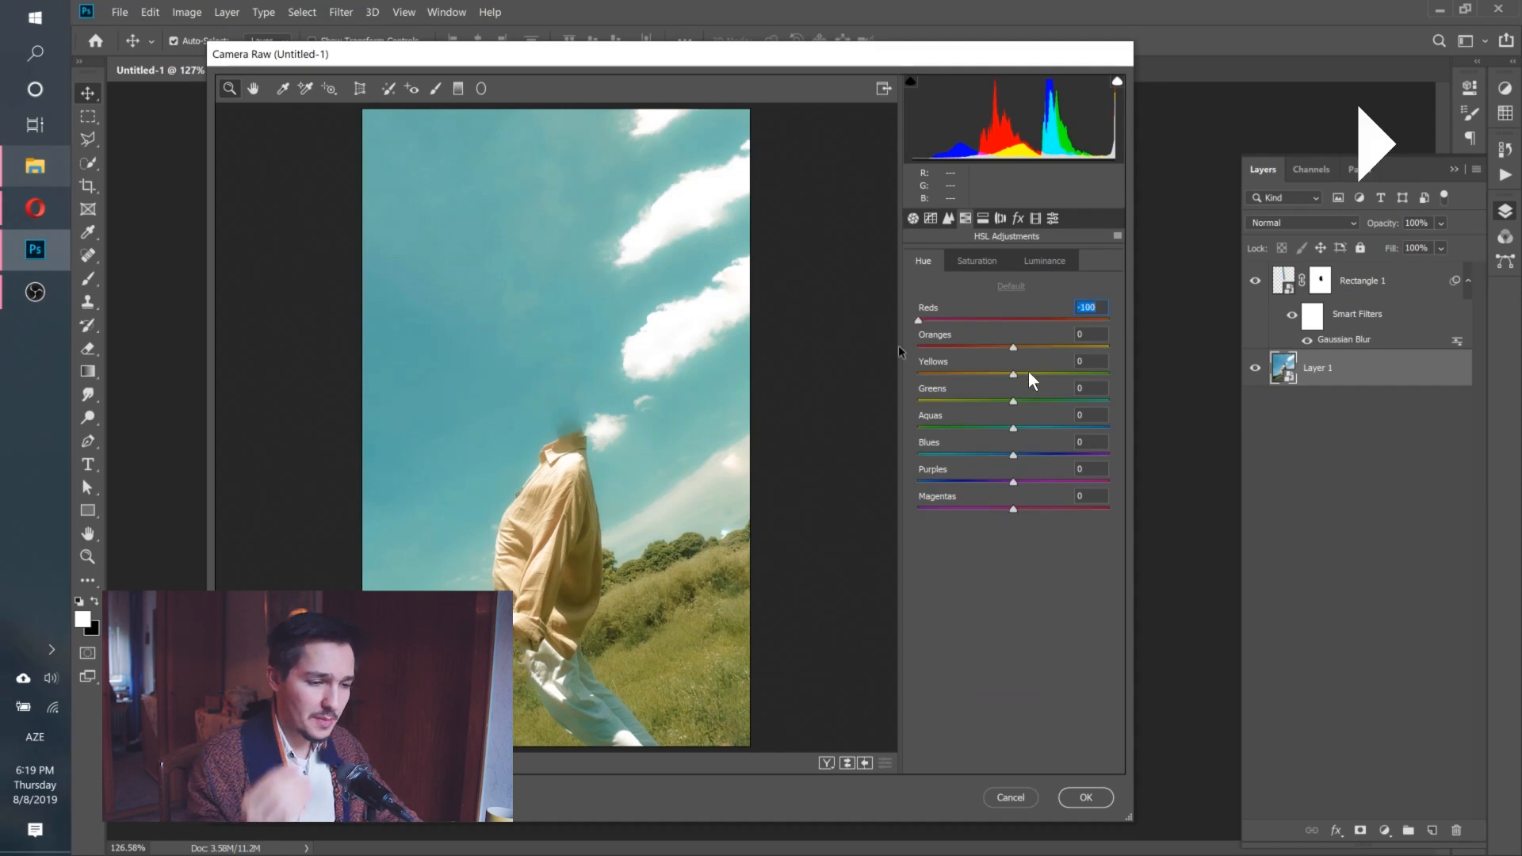
type("28")
key("Return")
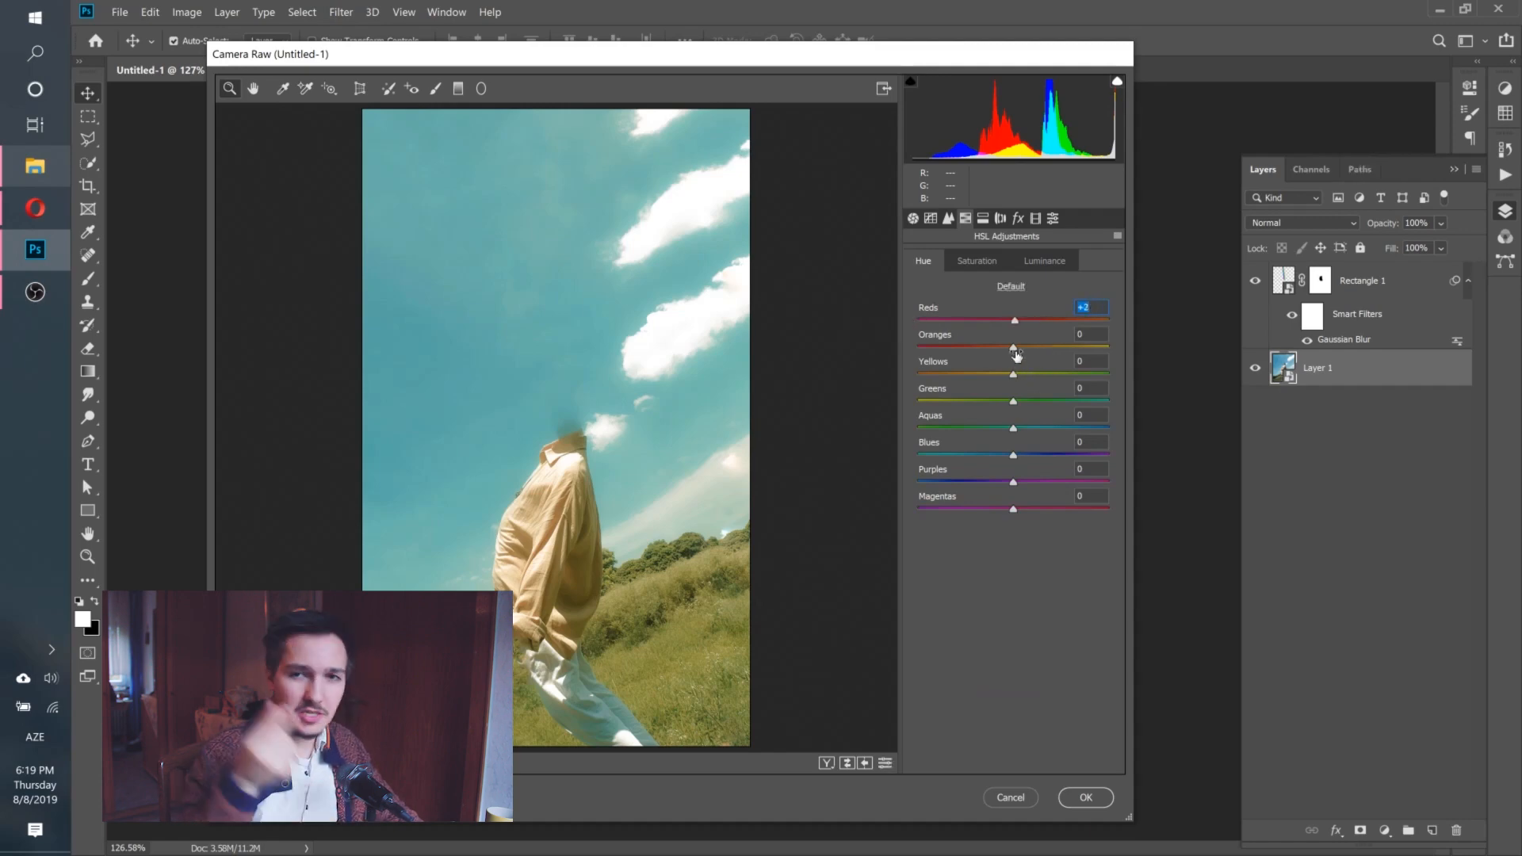
left_click_drag(1013, 346, 748, 359)
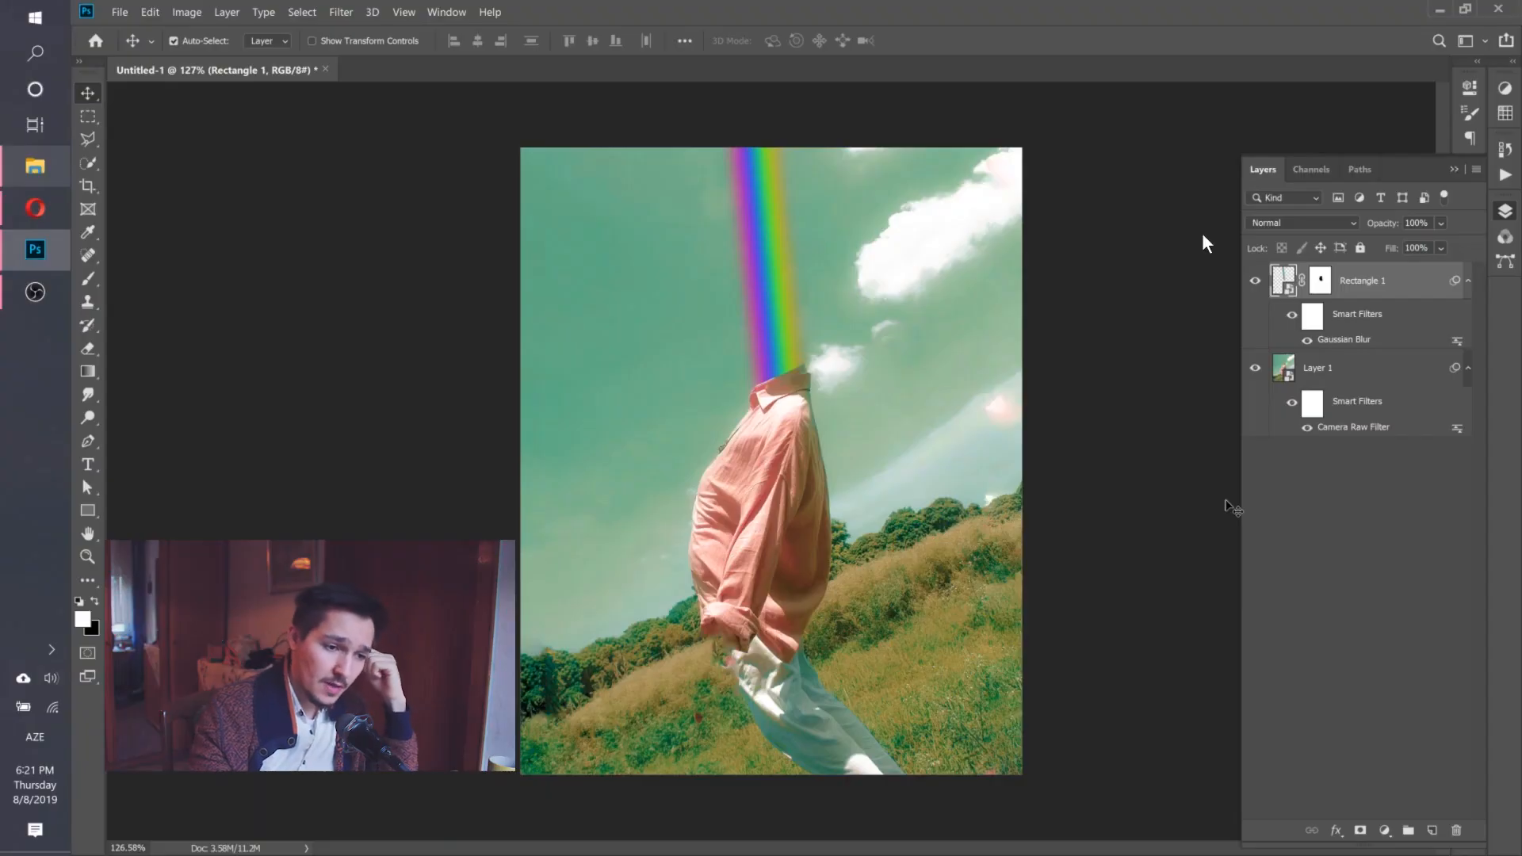
Open the Rectangle 1 smart object's contents and change the blue stop of its gradient fill to purple #7d11b0.
double_click(1276, 284)
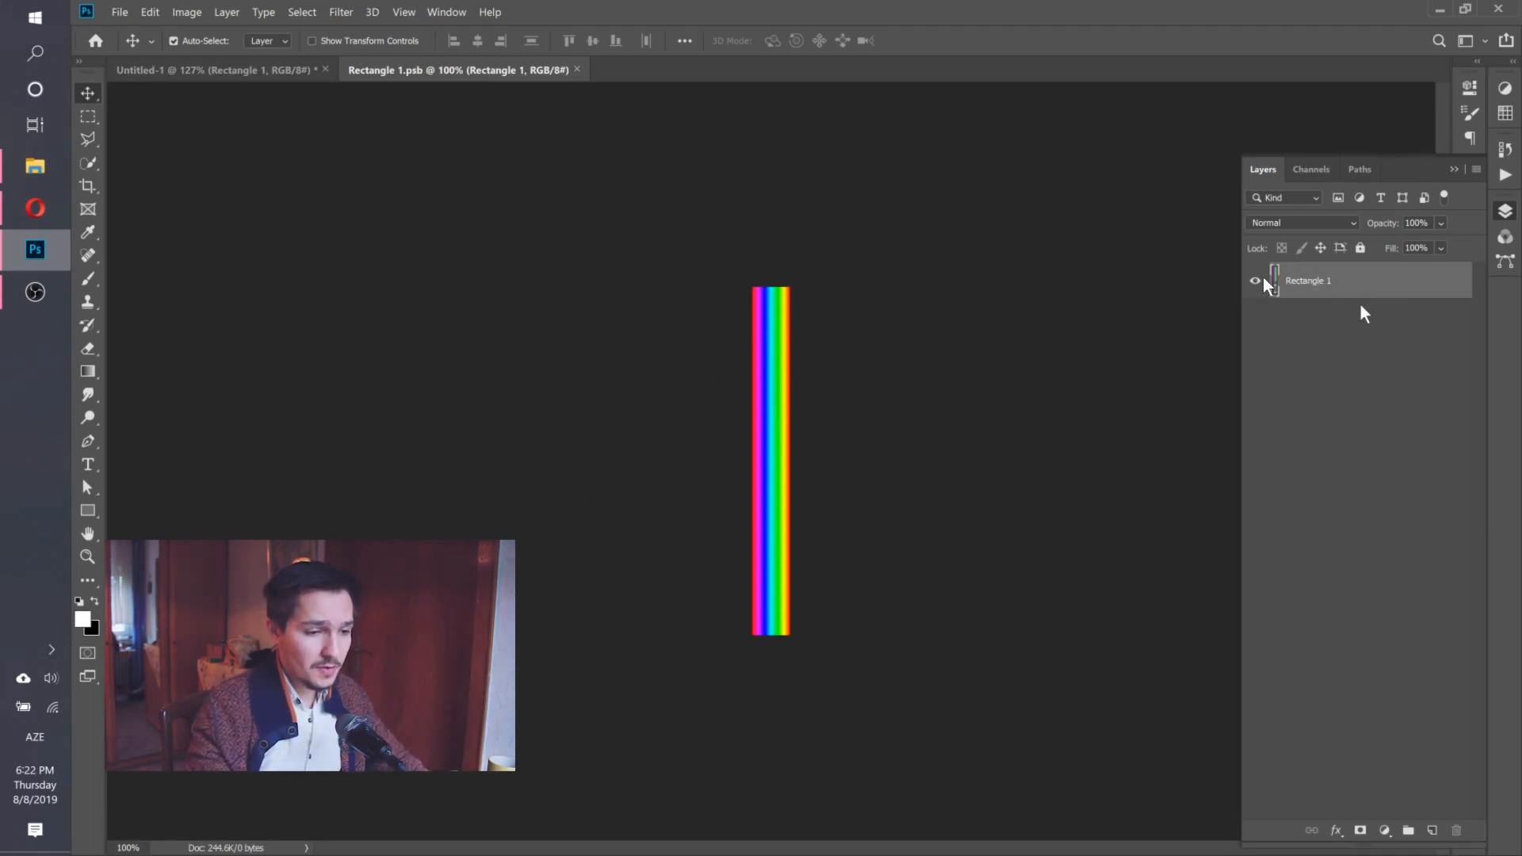
key("a")
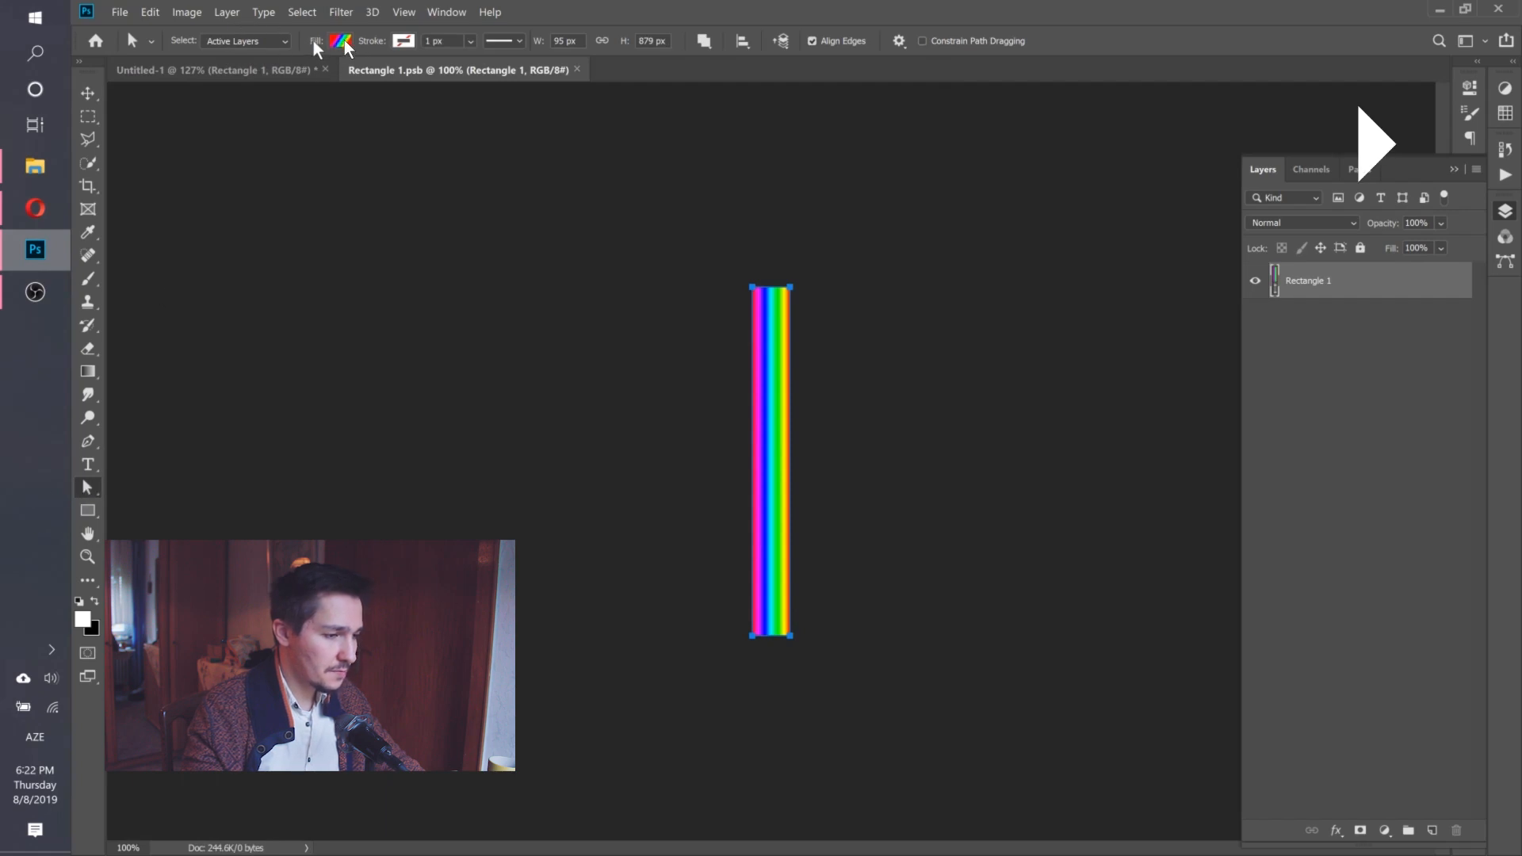
left_click(340, 40)
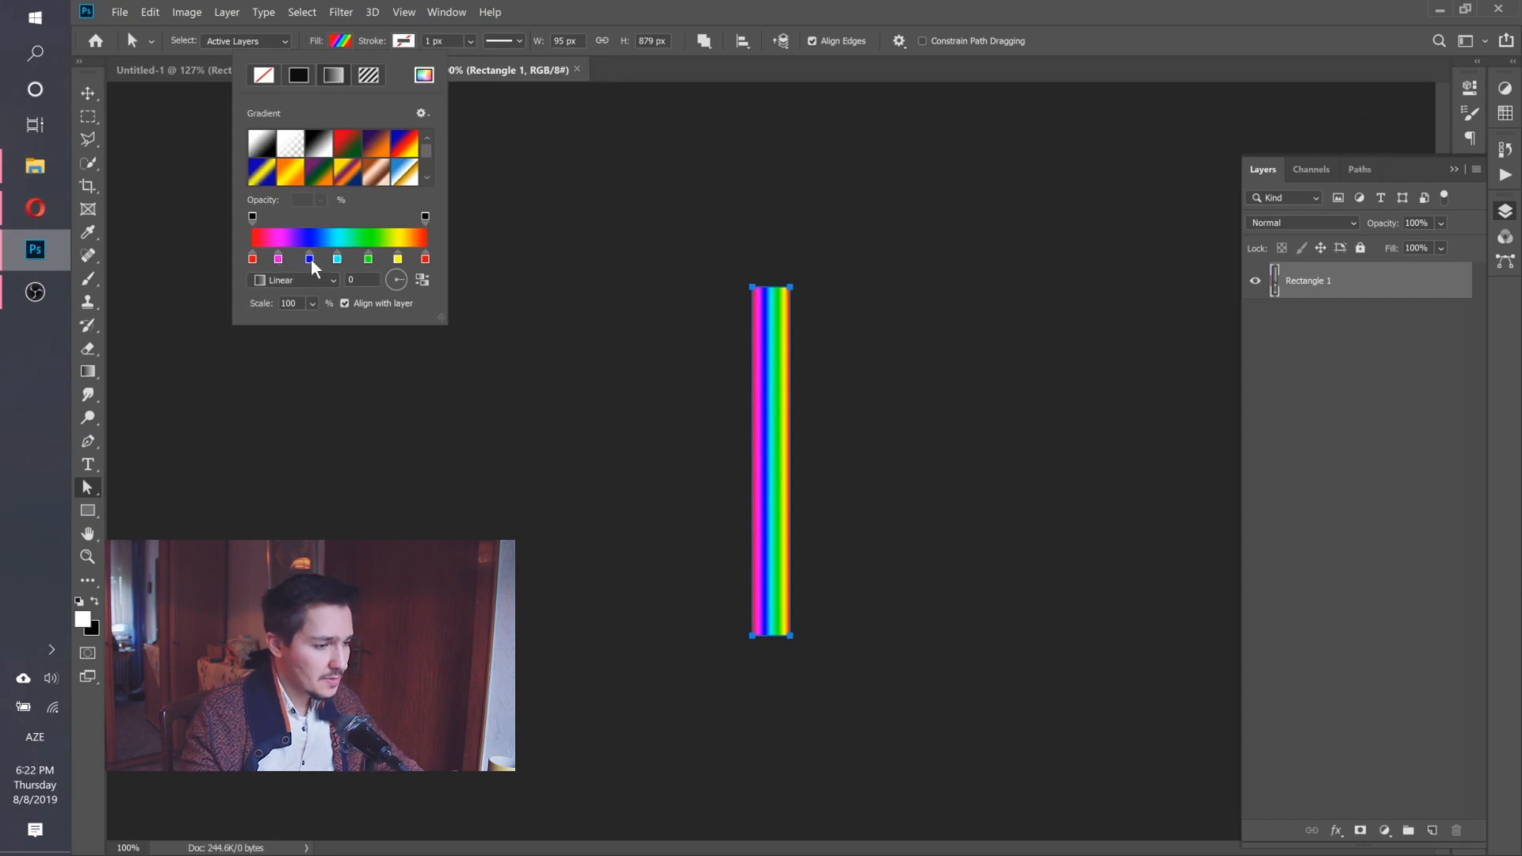
double_click(309, 259)
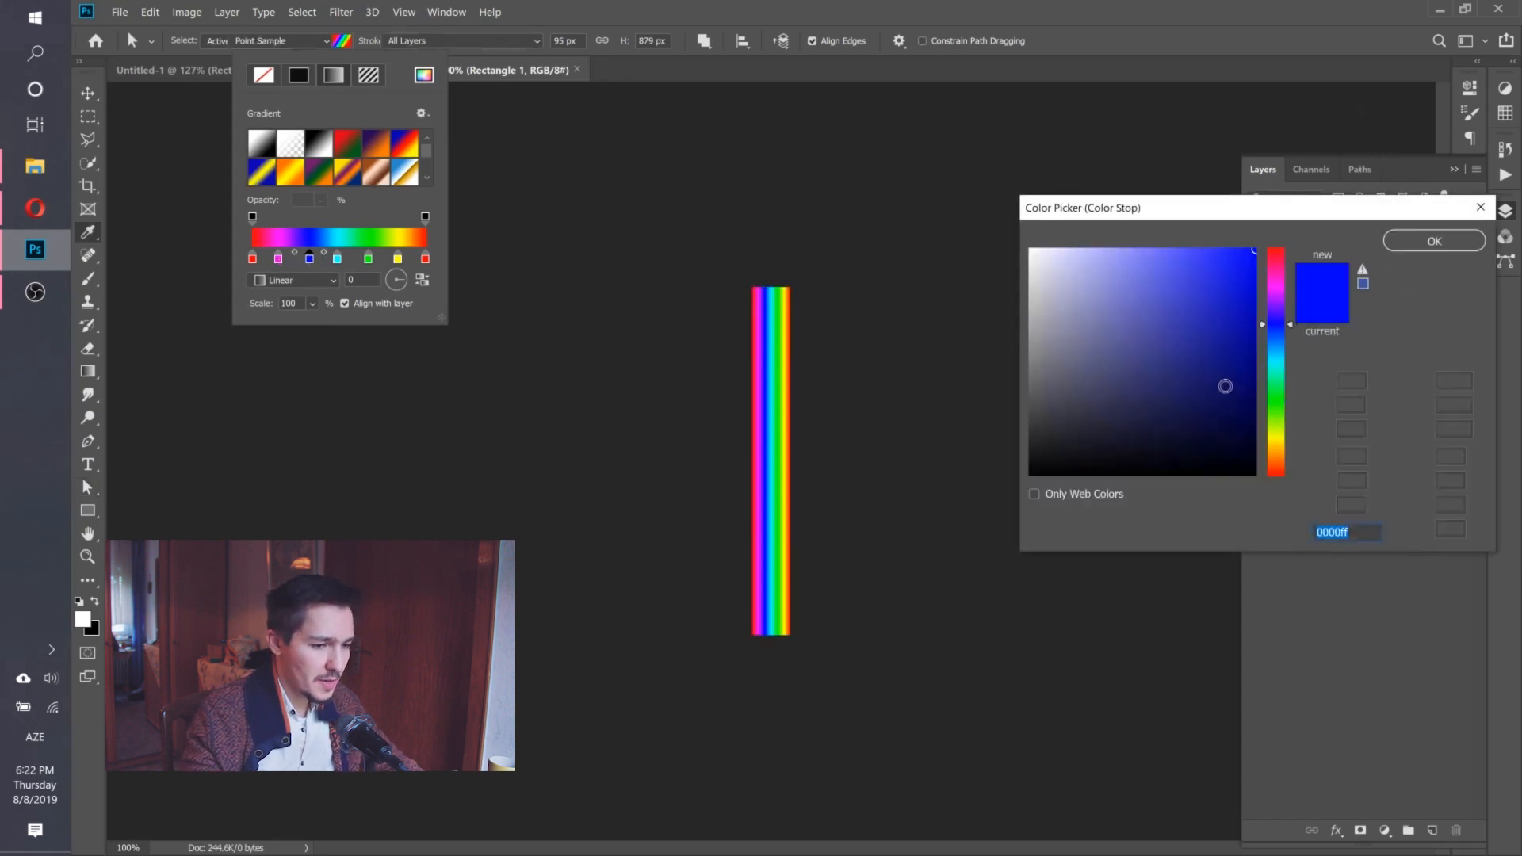
left_click(1276, 347)
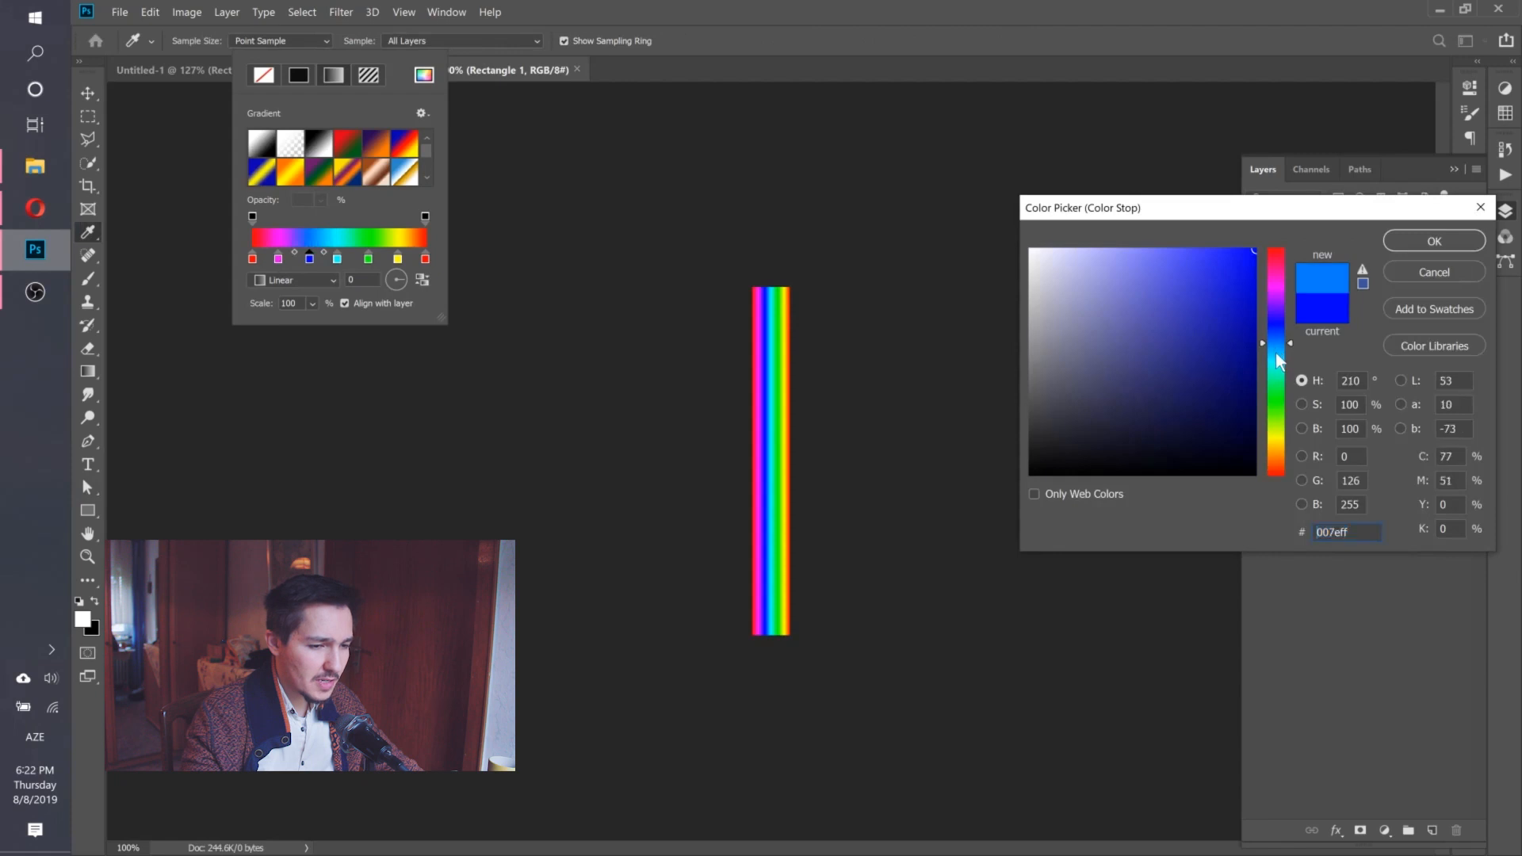
left_click(1278, 362)
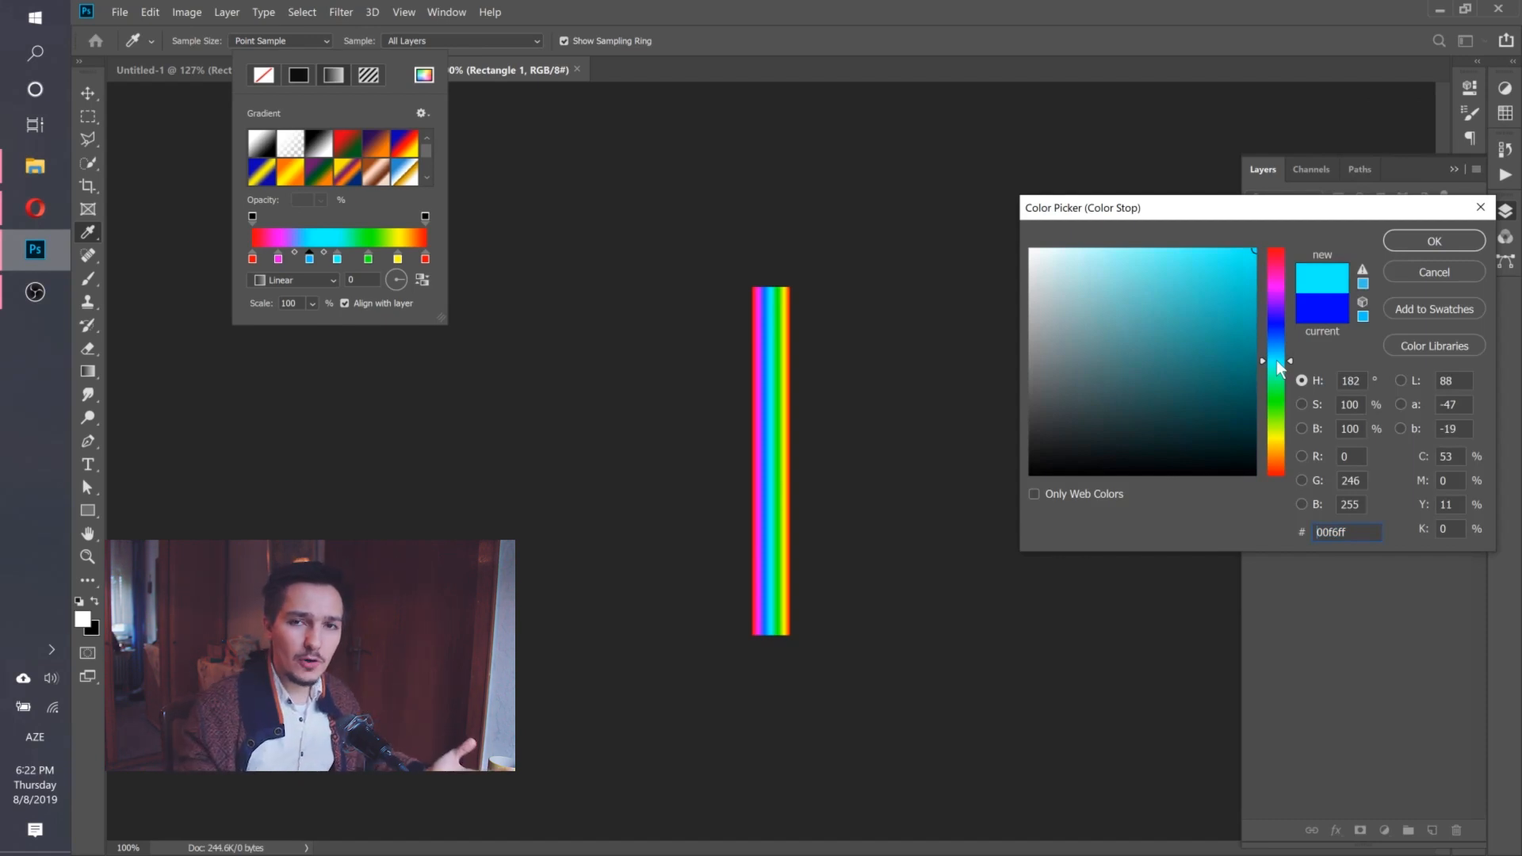
left_click(1277, 299)
left_click(1235, 320)
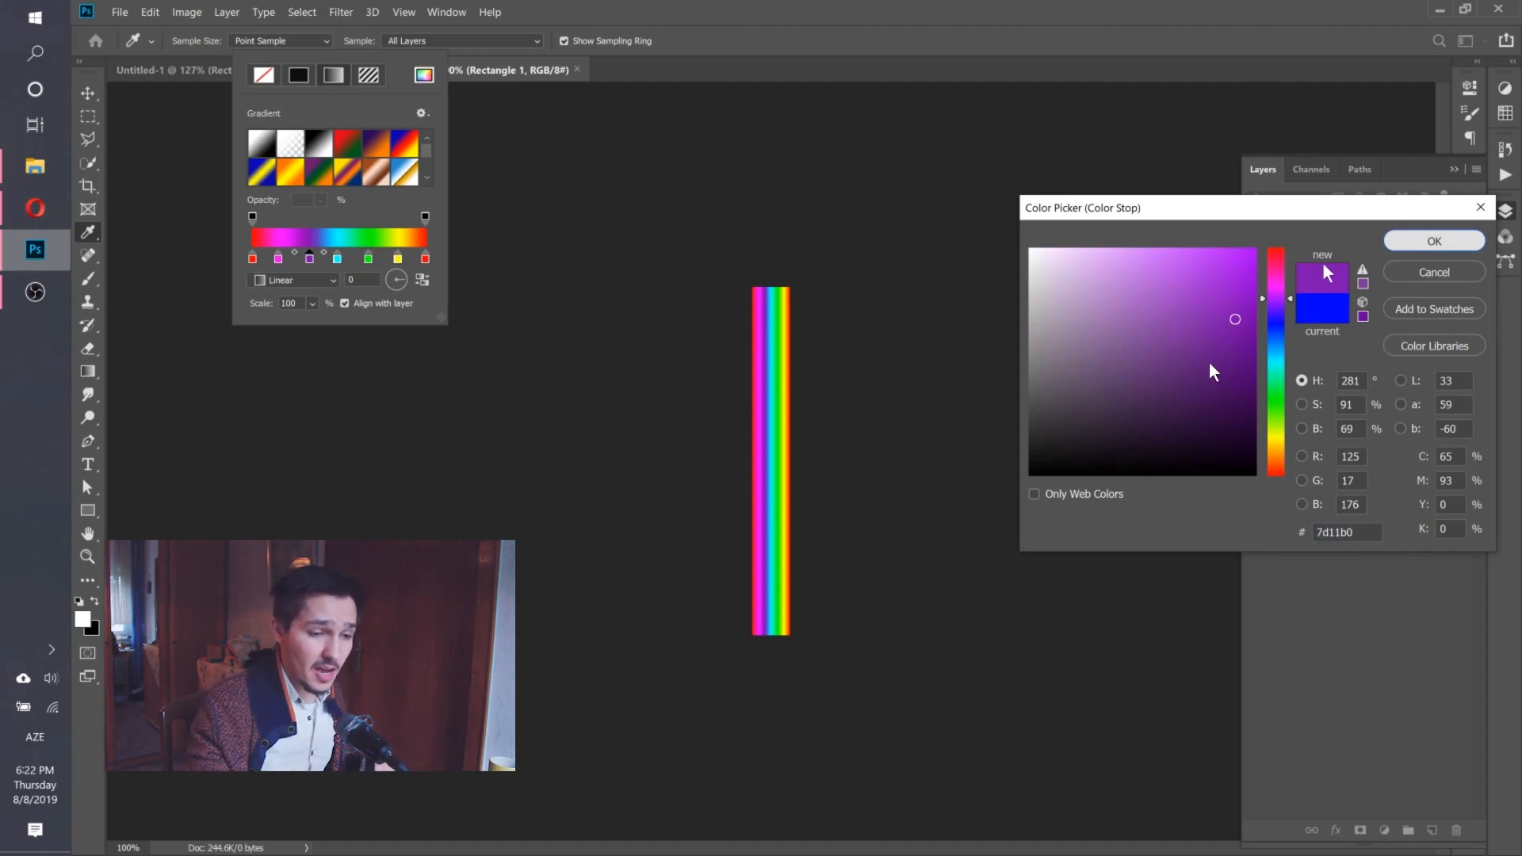
left_click(1434, 241)
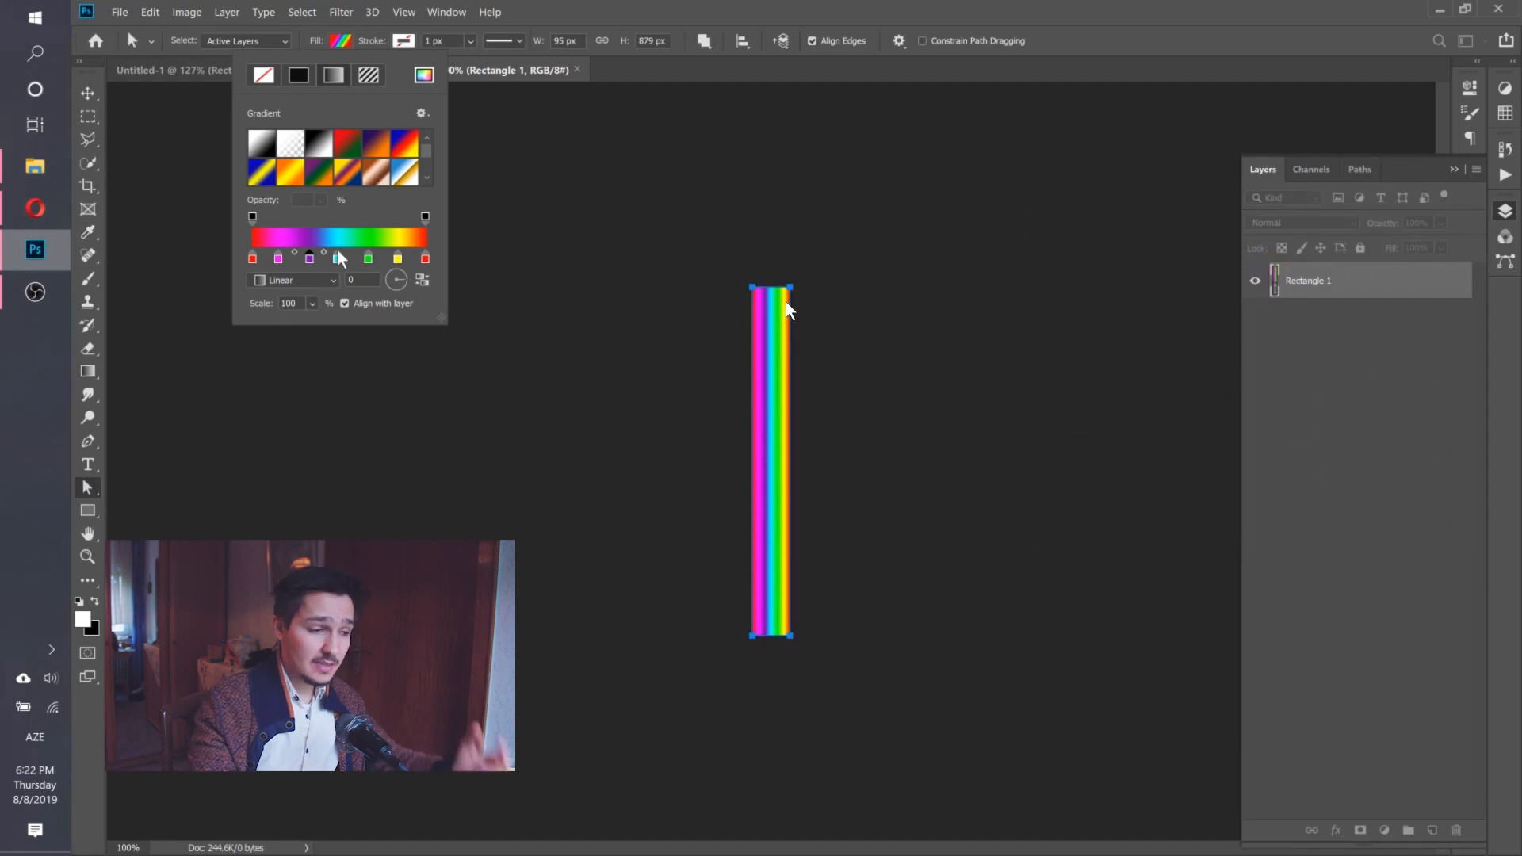
Replace the gradient's cyan and green stops with a single turquoise #29ffc0 stop moved closer to the yellow stop.
double_click(339, 260)
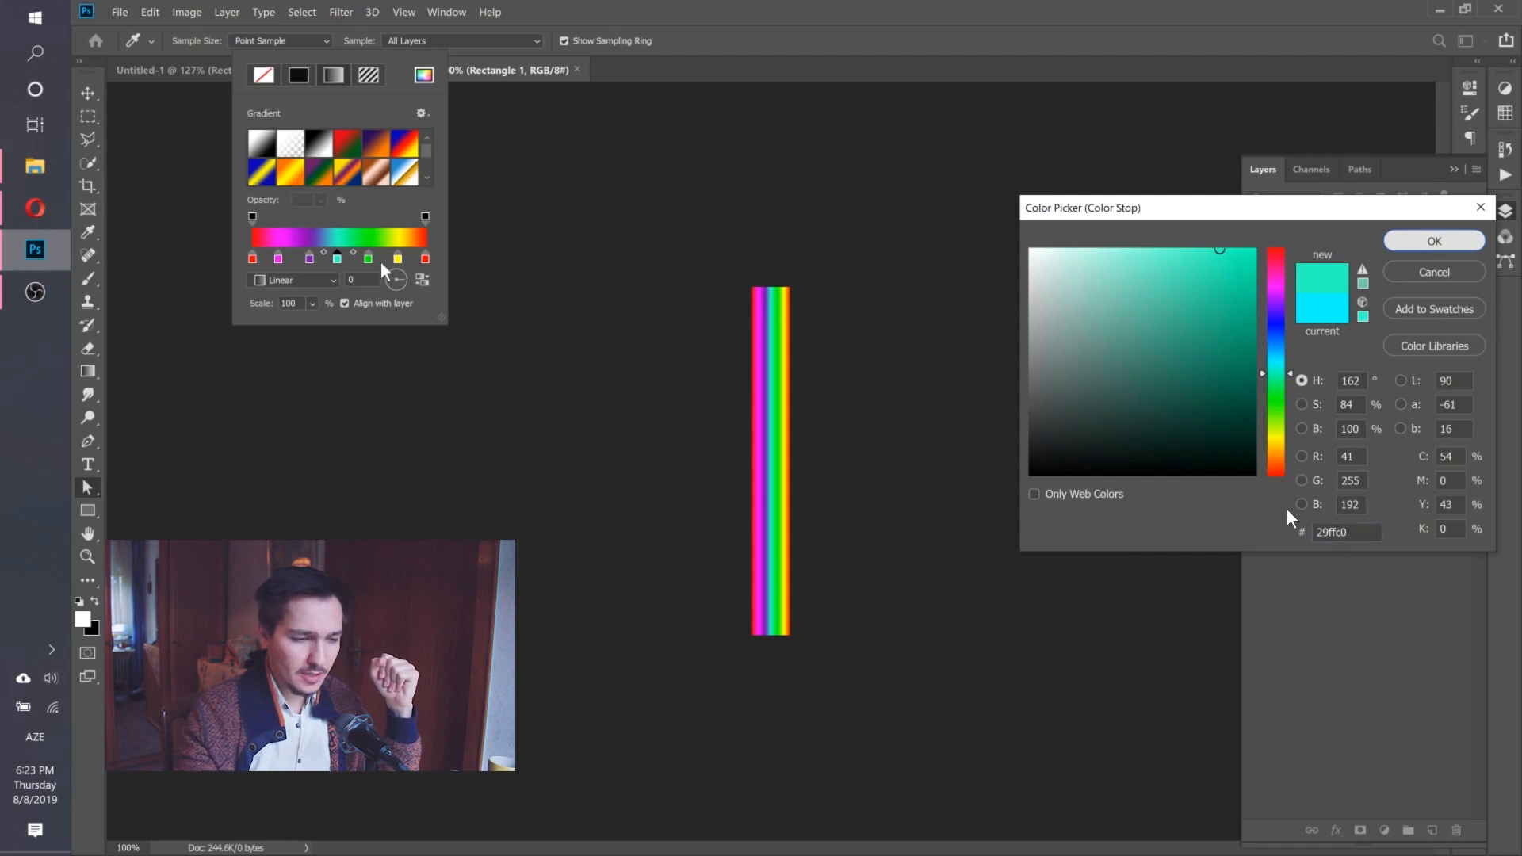
left_click(1434, 241)
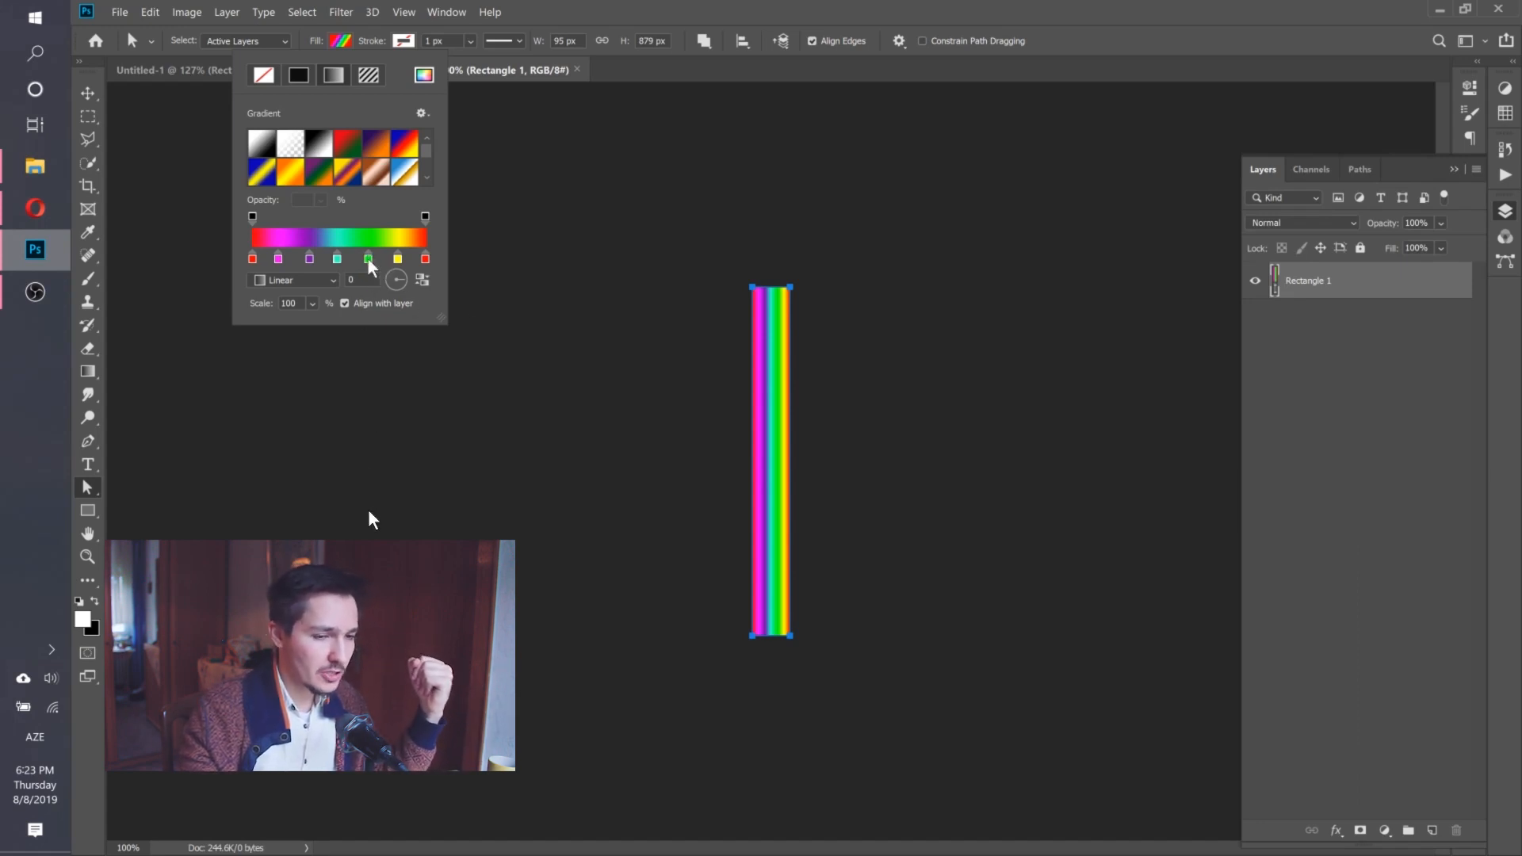
left_click_drag(370, 261, 370, 306)
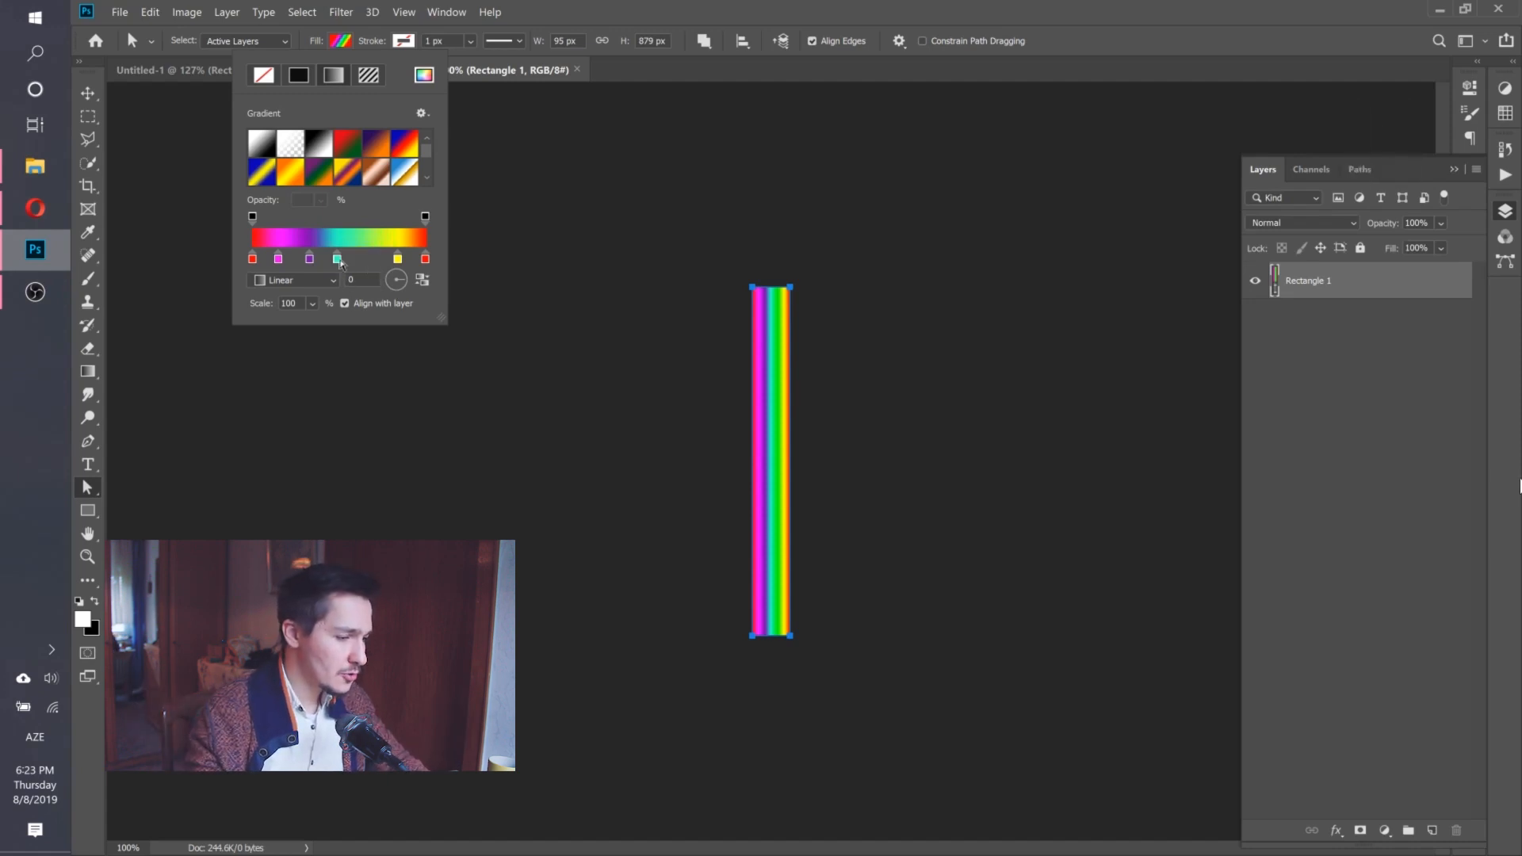
mouse_move(339, 262)
left_mouse_down()
mouse_move(362, 263)
mouse_move(326, 260)
mouse_move(369, 261)
left_mouse_up()
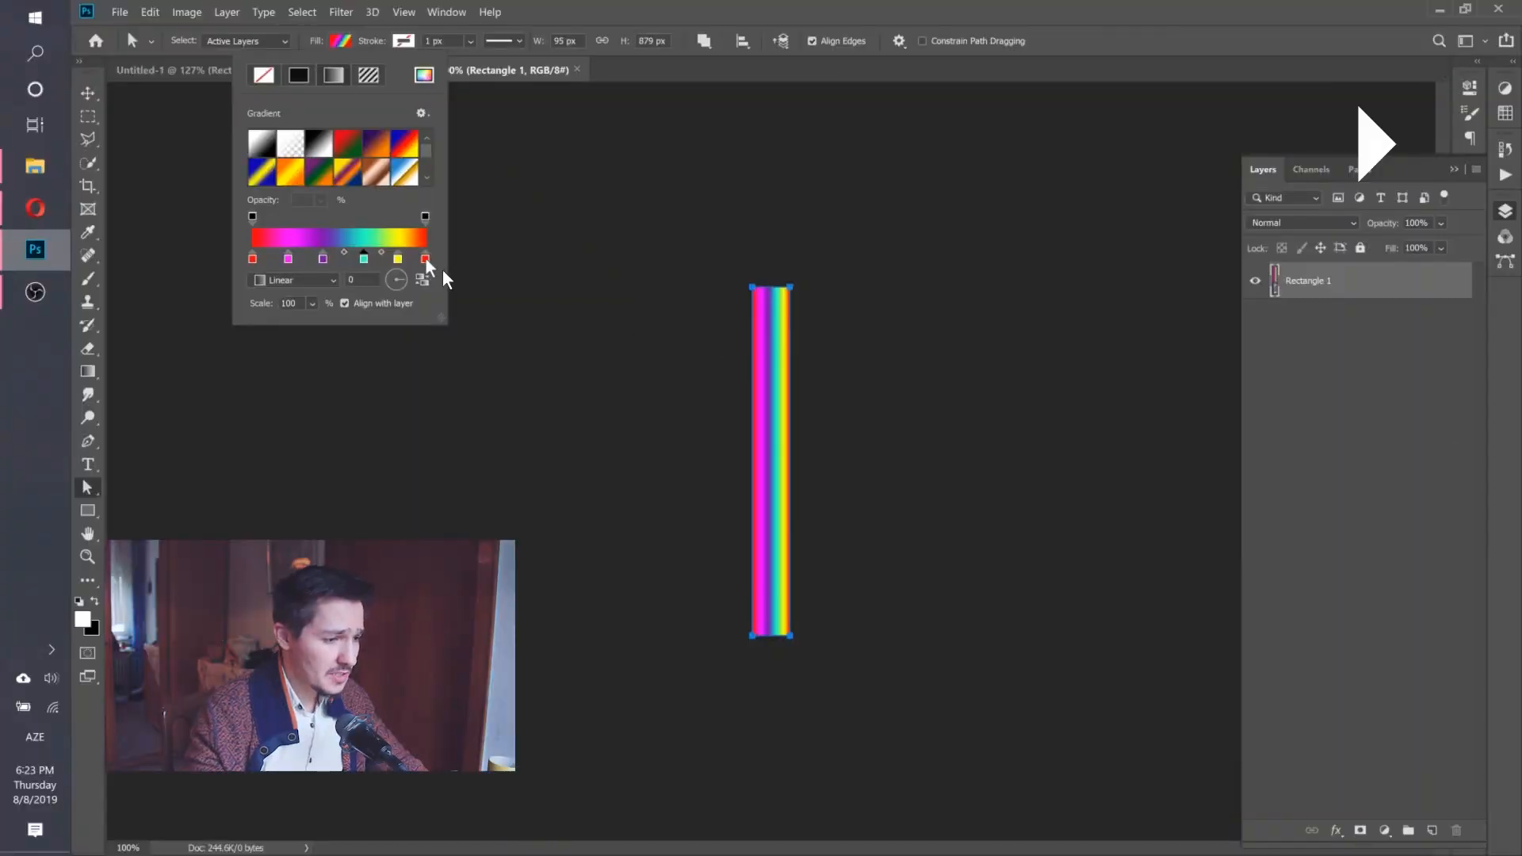
Change the red colour stop beside yellow at the gradient's end to pinkish red #ff0054.
double_click(425, 258)
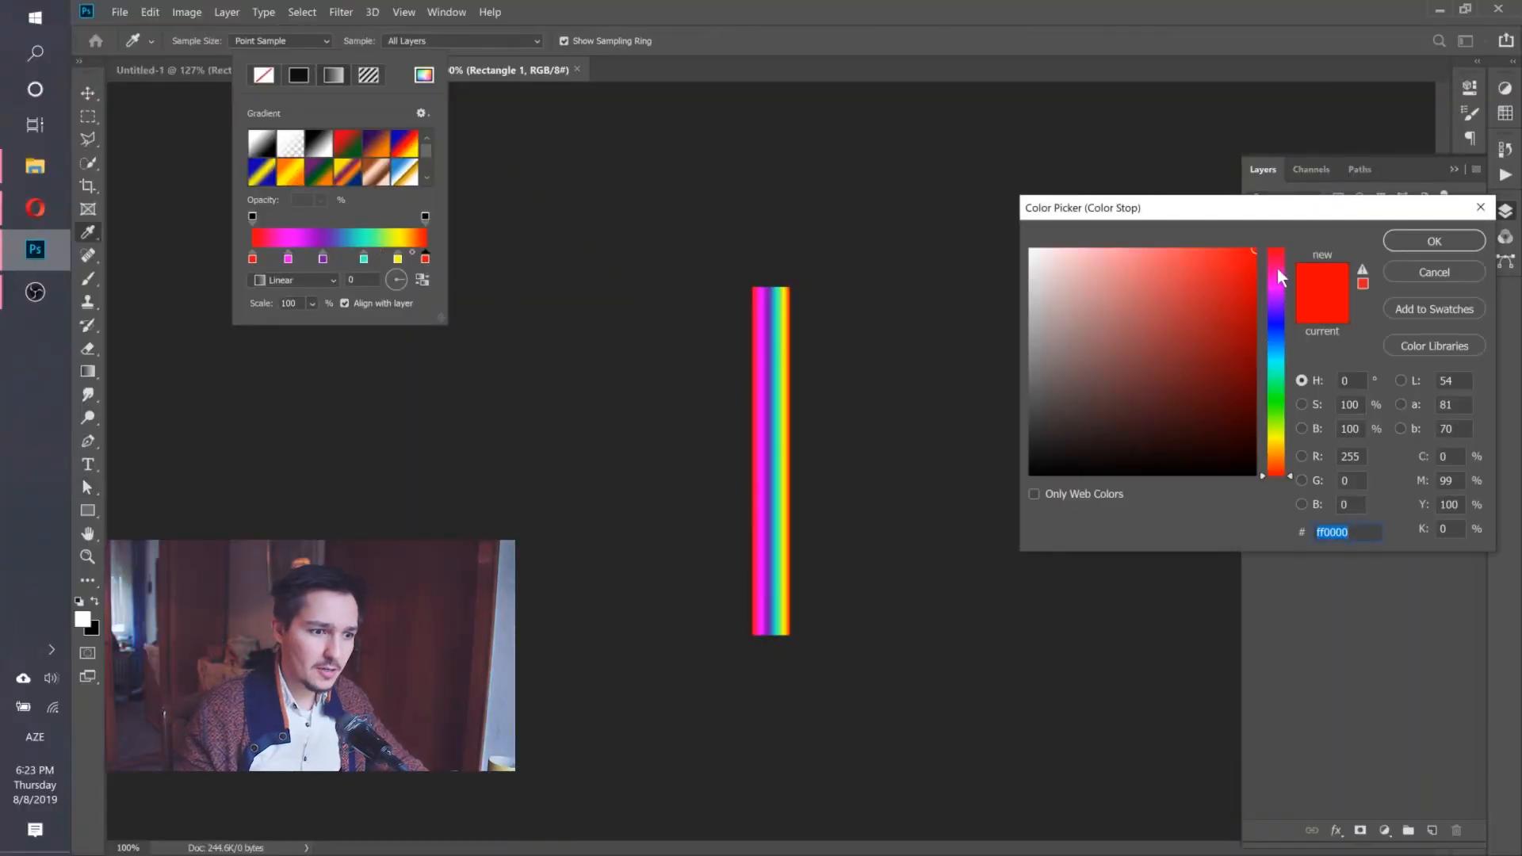
left_click(1277, 268)
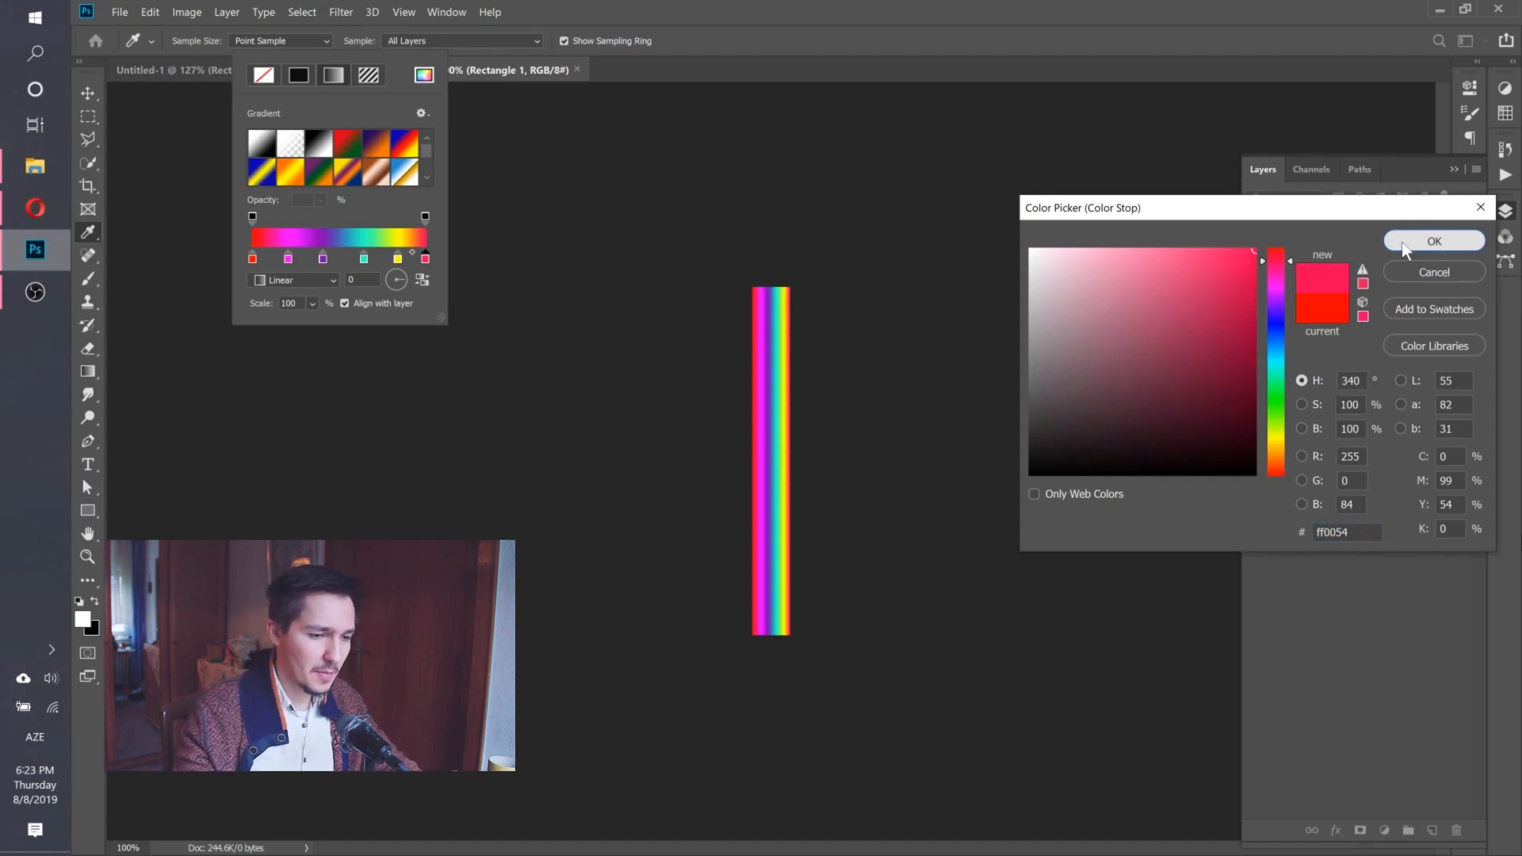
left_click(1404, 249)
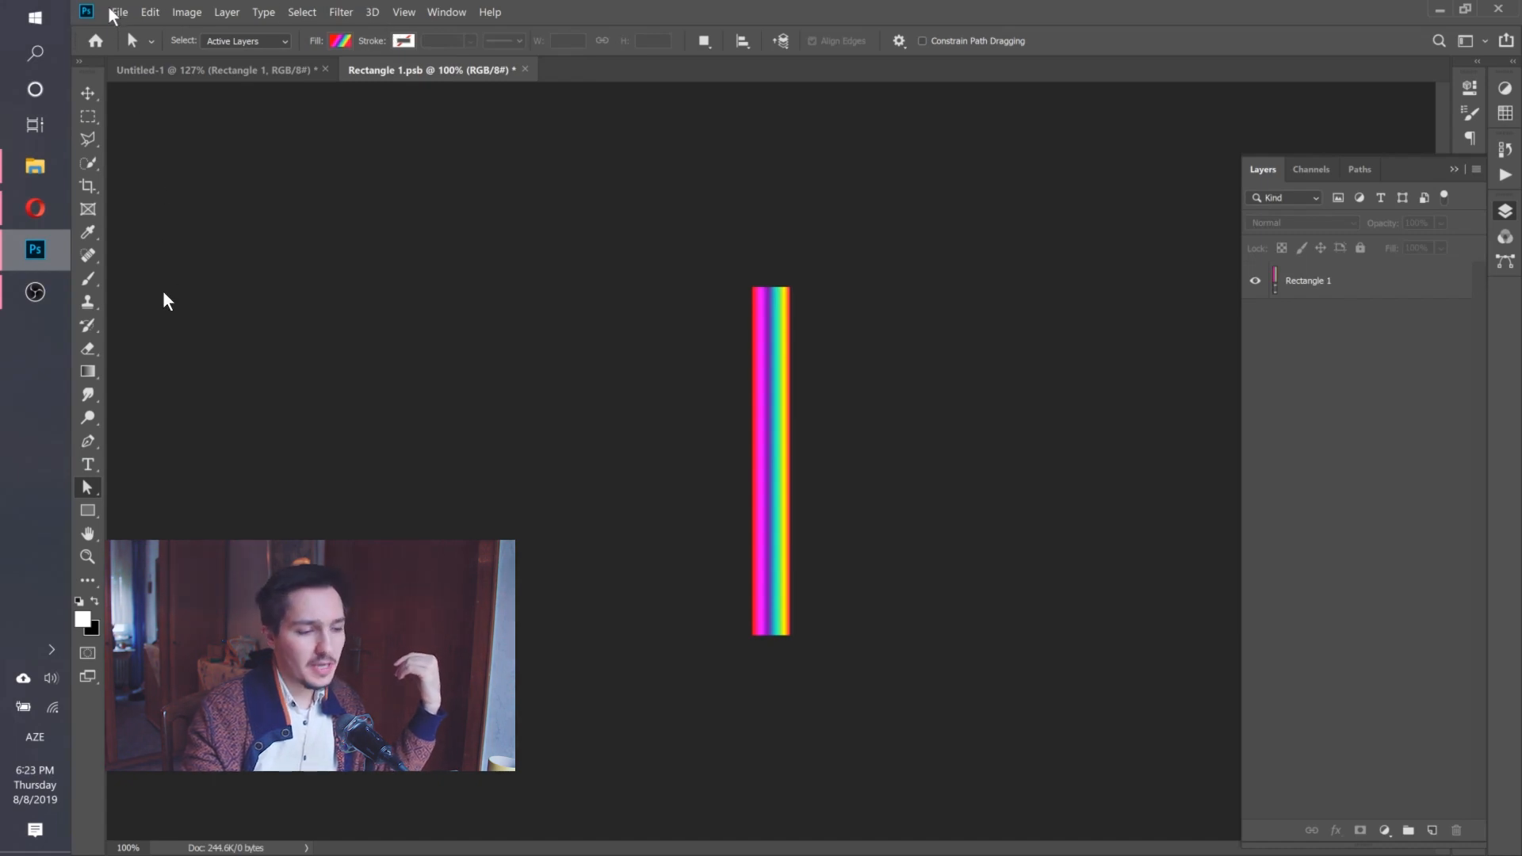
Save the recoloured contents of the Rectangle 1 smart object and close its document.
key("ctrl+s")
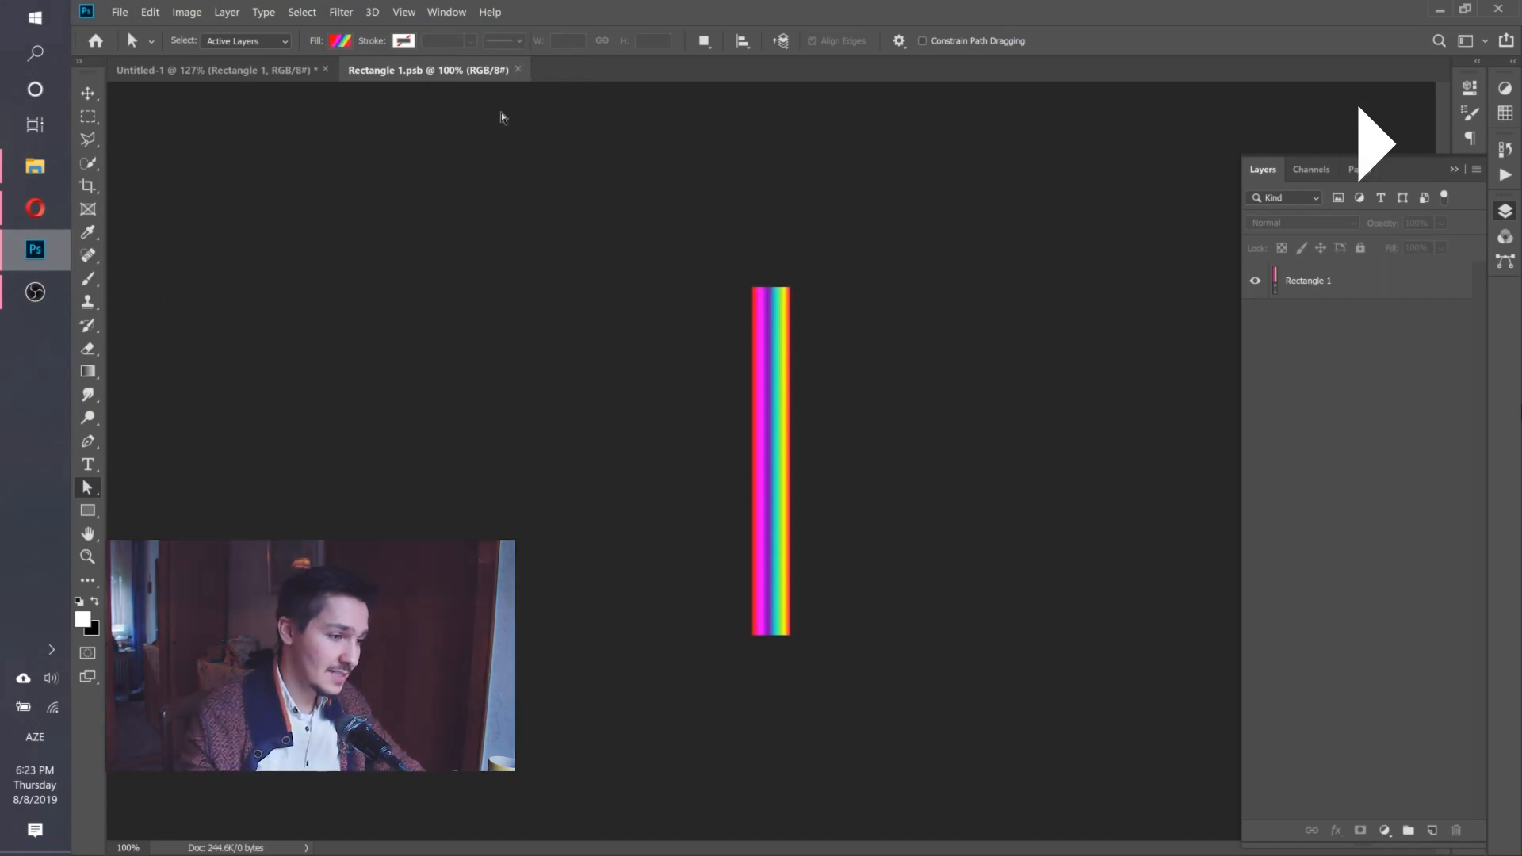
left_click(519, 70)
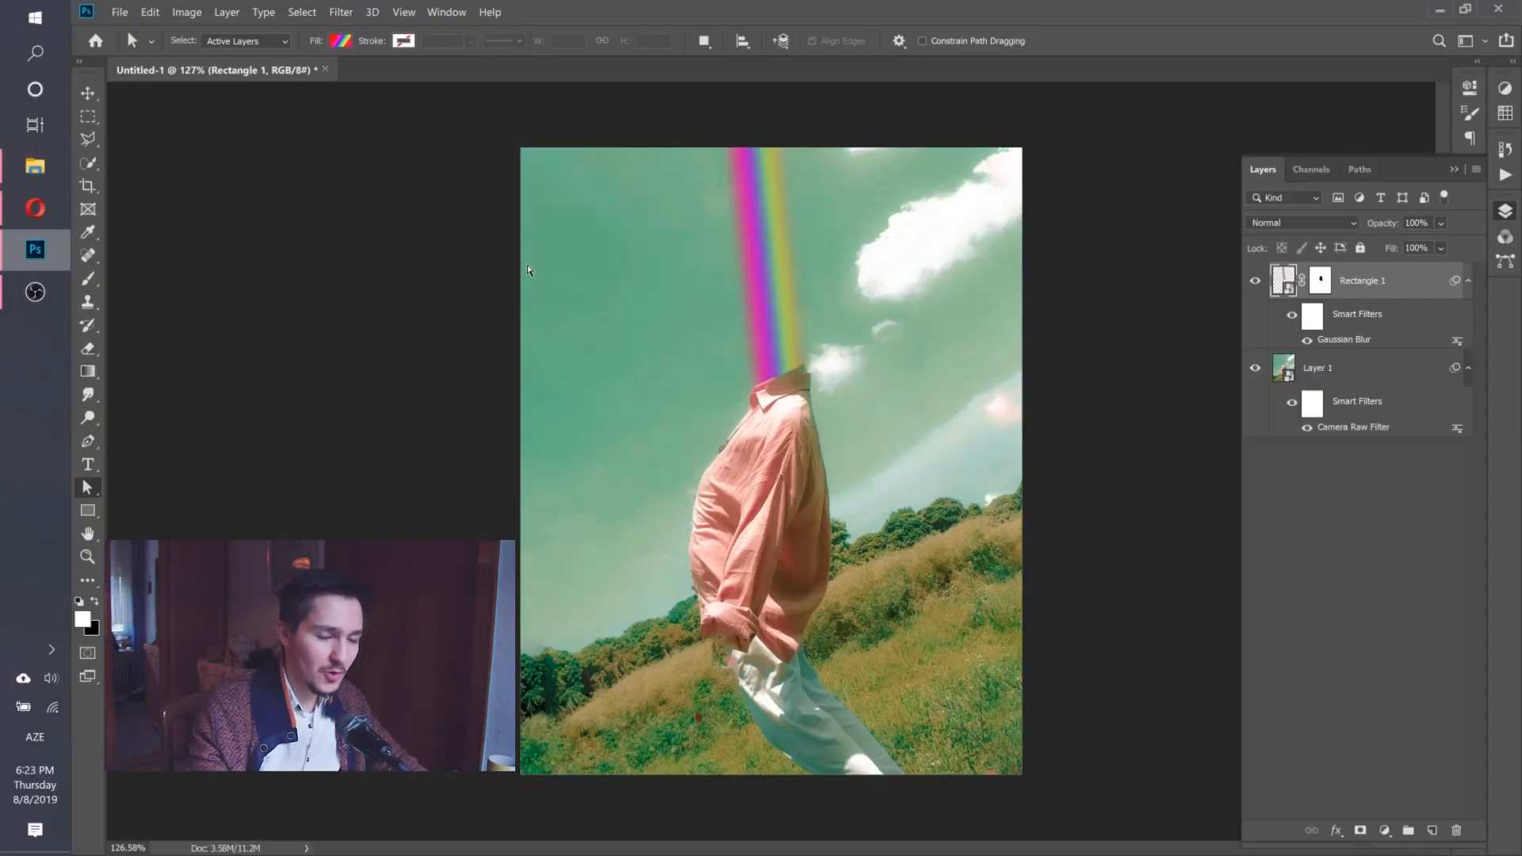
Narrow the rainbow beam on the Rectangle 1 layer to about 73.5% width with Free Transform.
left_click(87, 92)
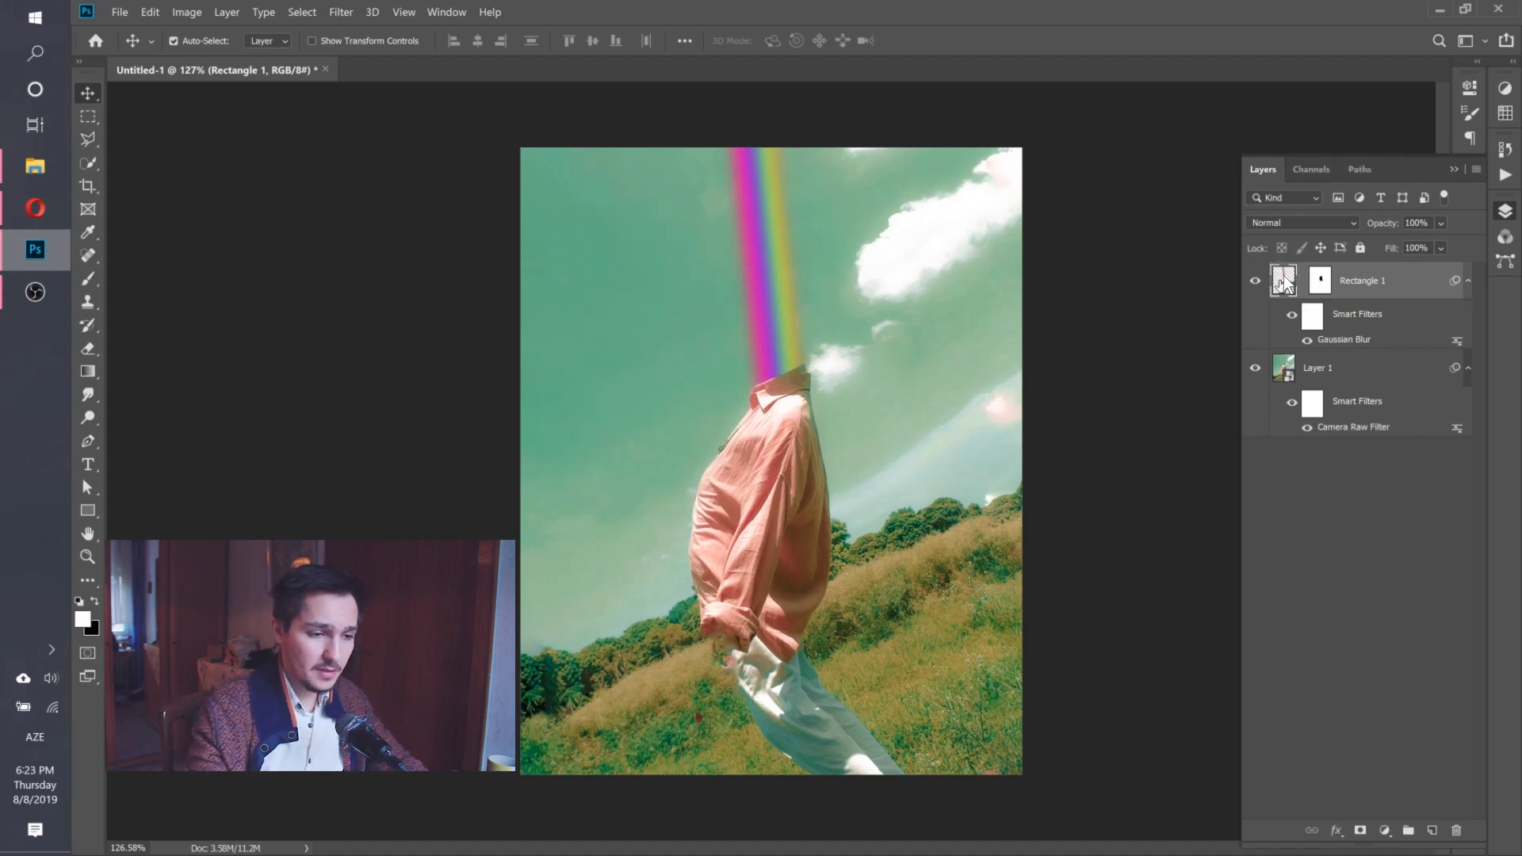
key("ctrl")
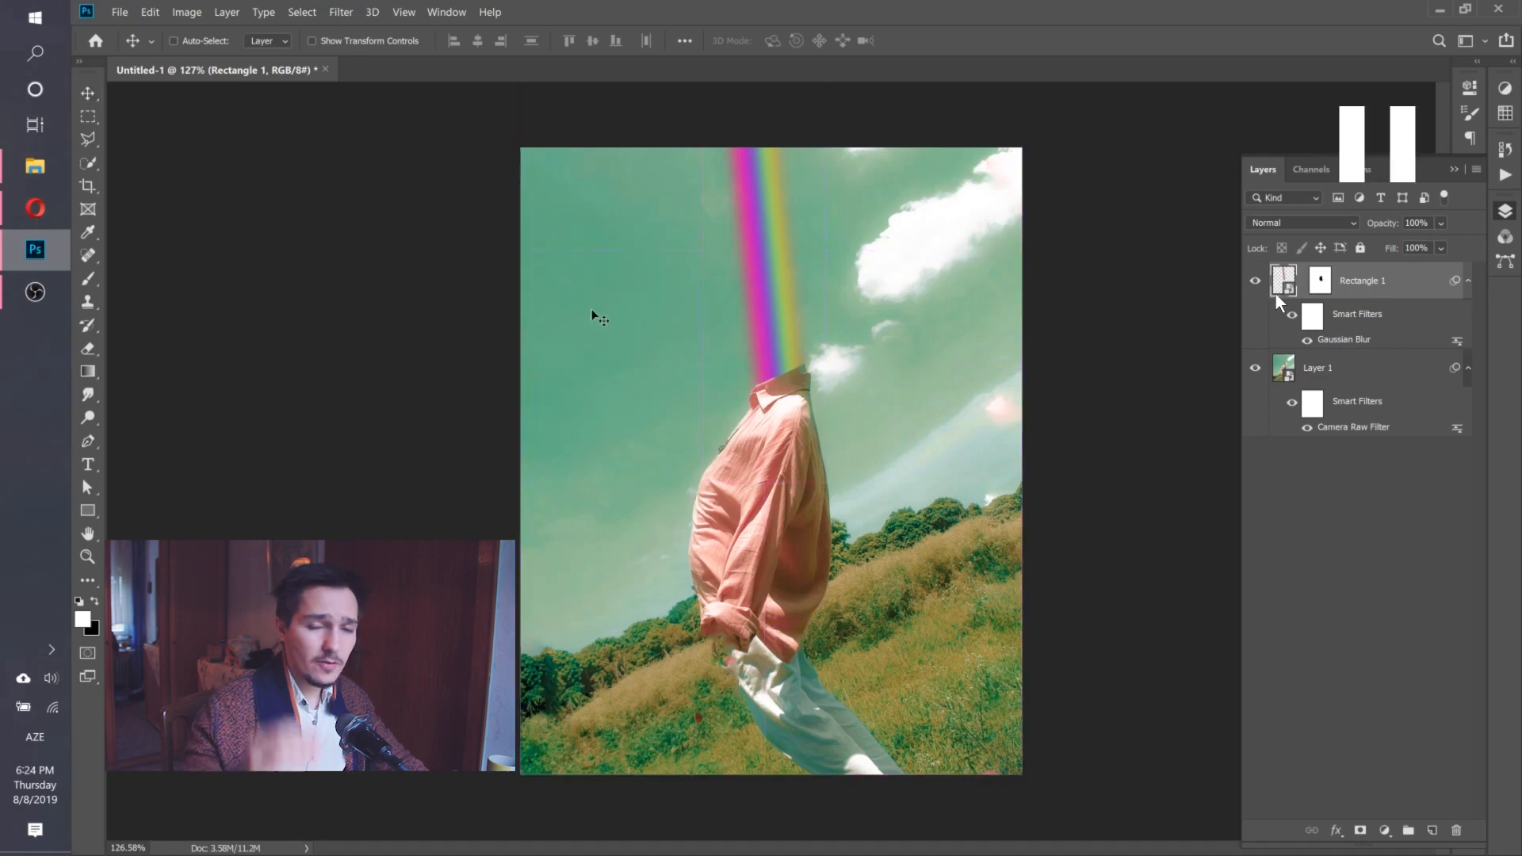
key("ctrl+t")
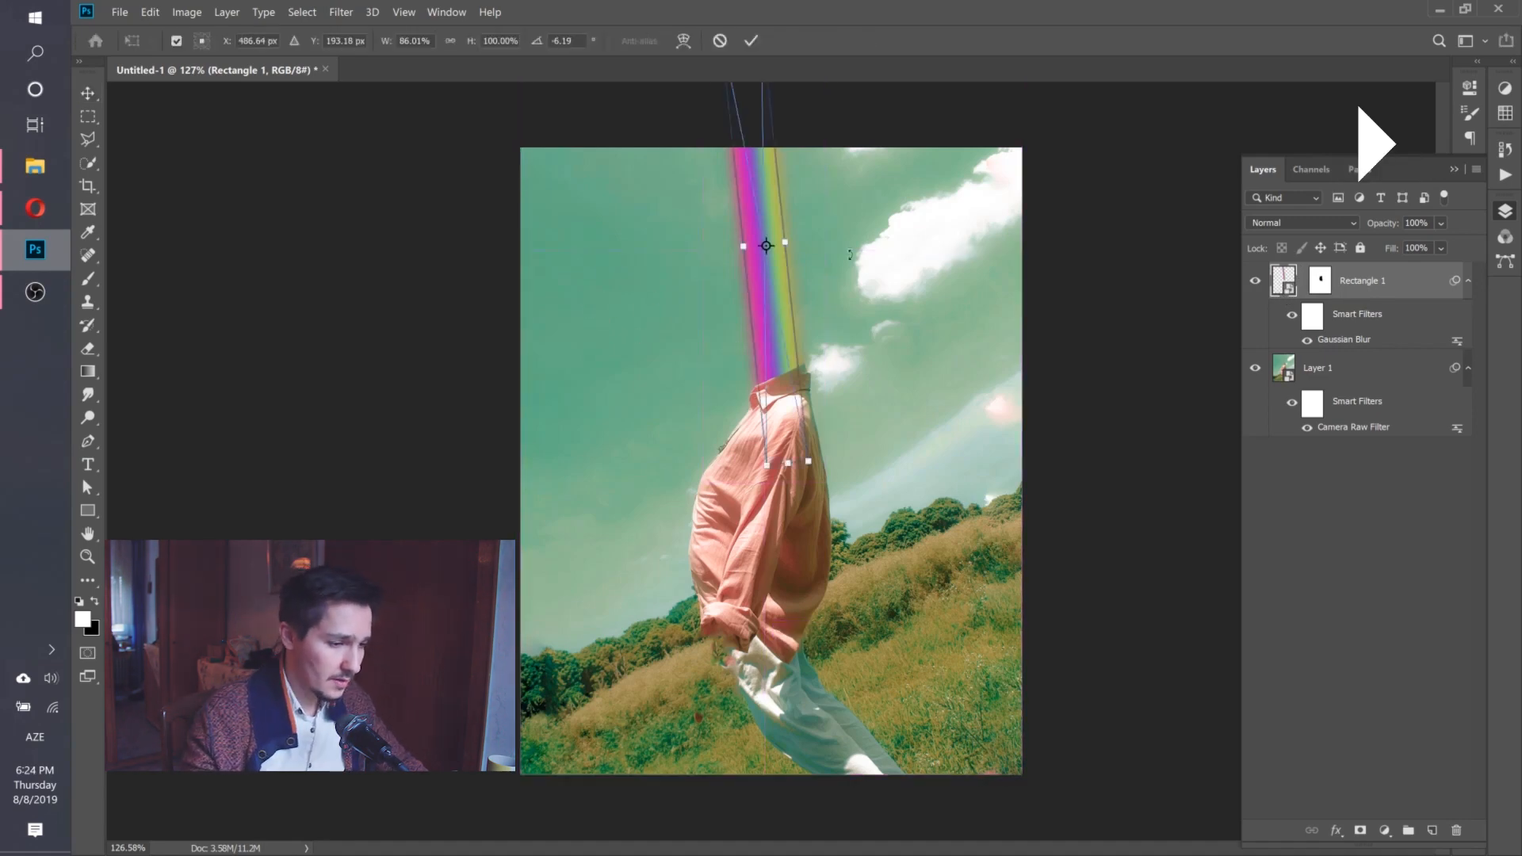
left_click_drag(789, 244, 781, 244)
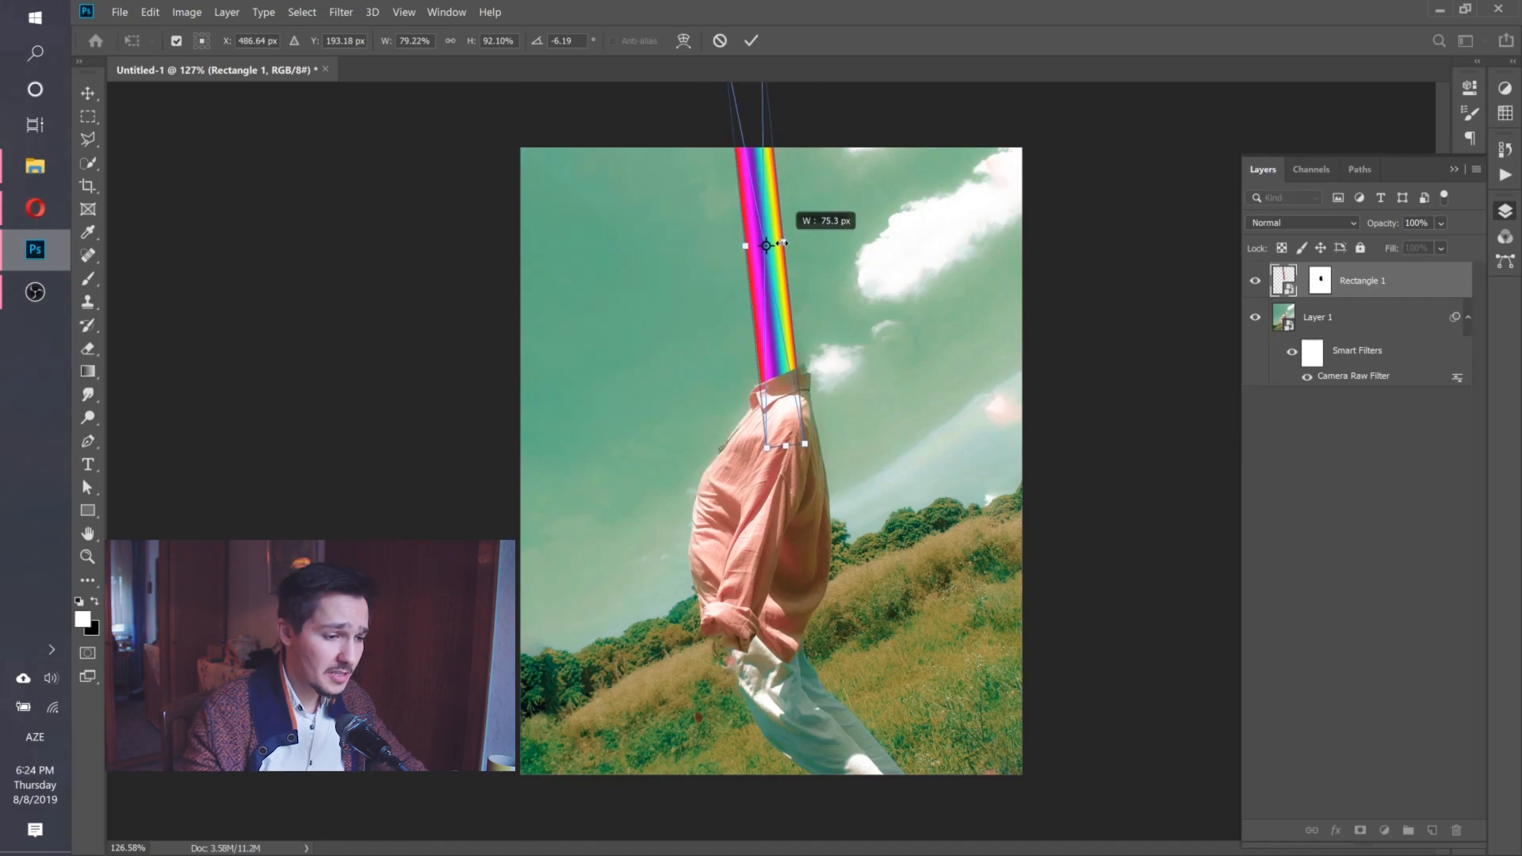
left_click_drag(781, 245, 782, 243)
key("alt+shift")
left_click(750, 42)
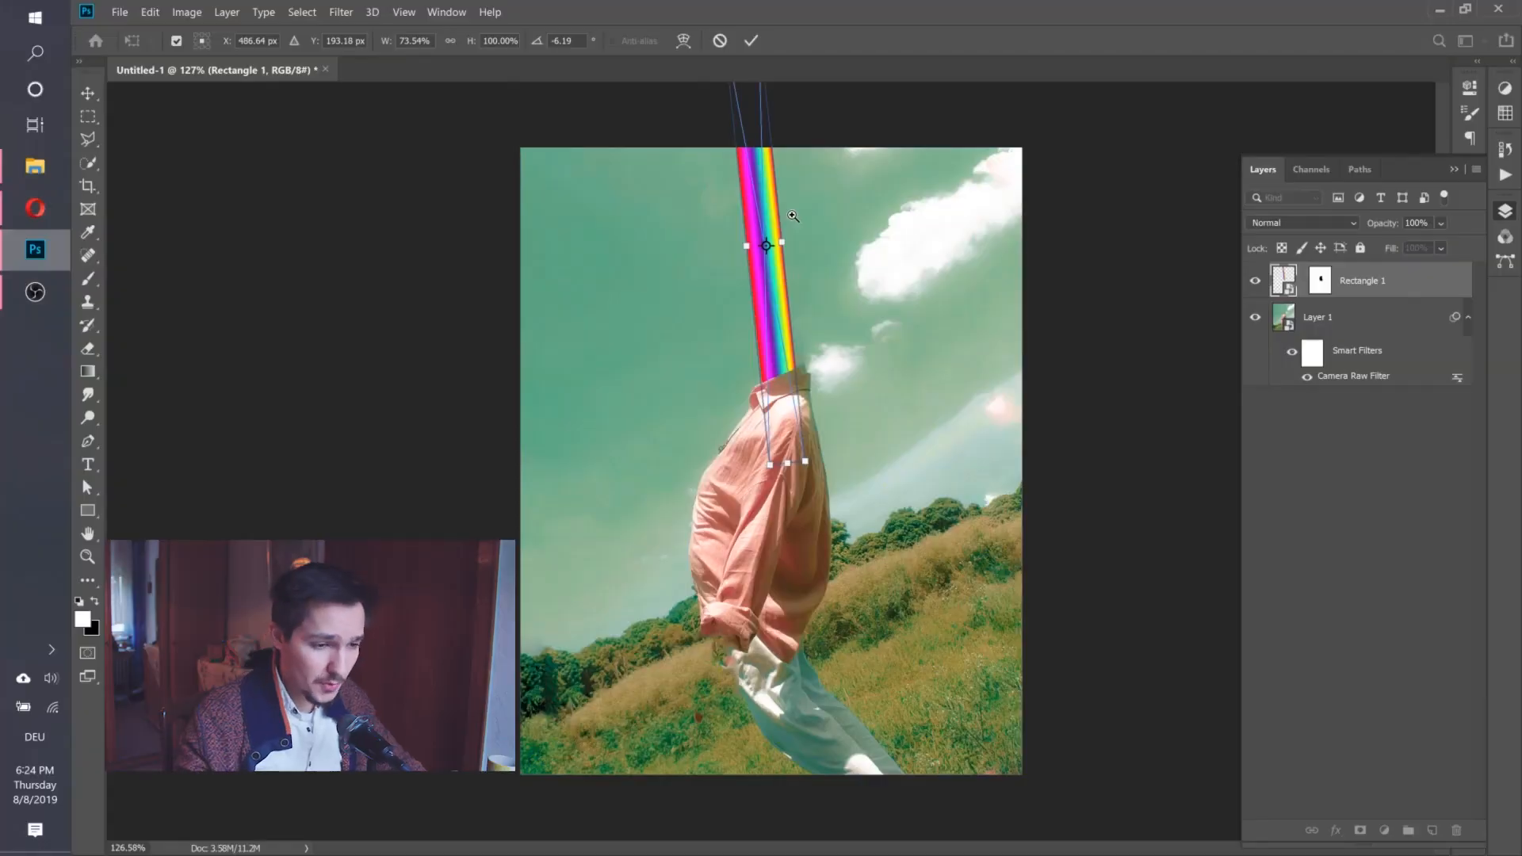
Apply a Perspective transform to the rainbow beam, flaring its upper end and tapering its lower end inside the collar.
scroll(793, 216, "down", 3)
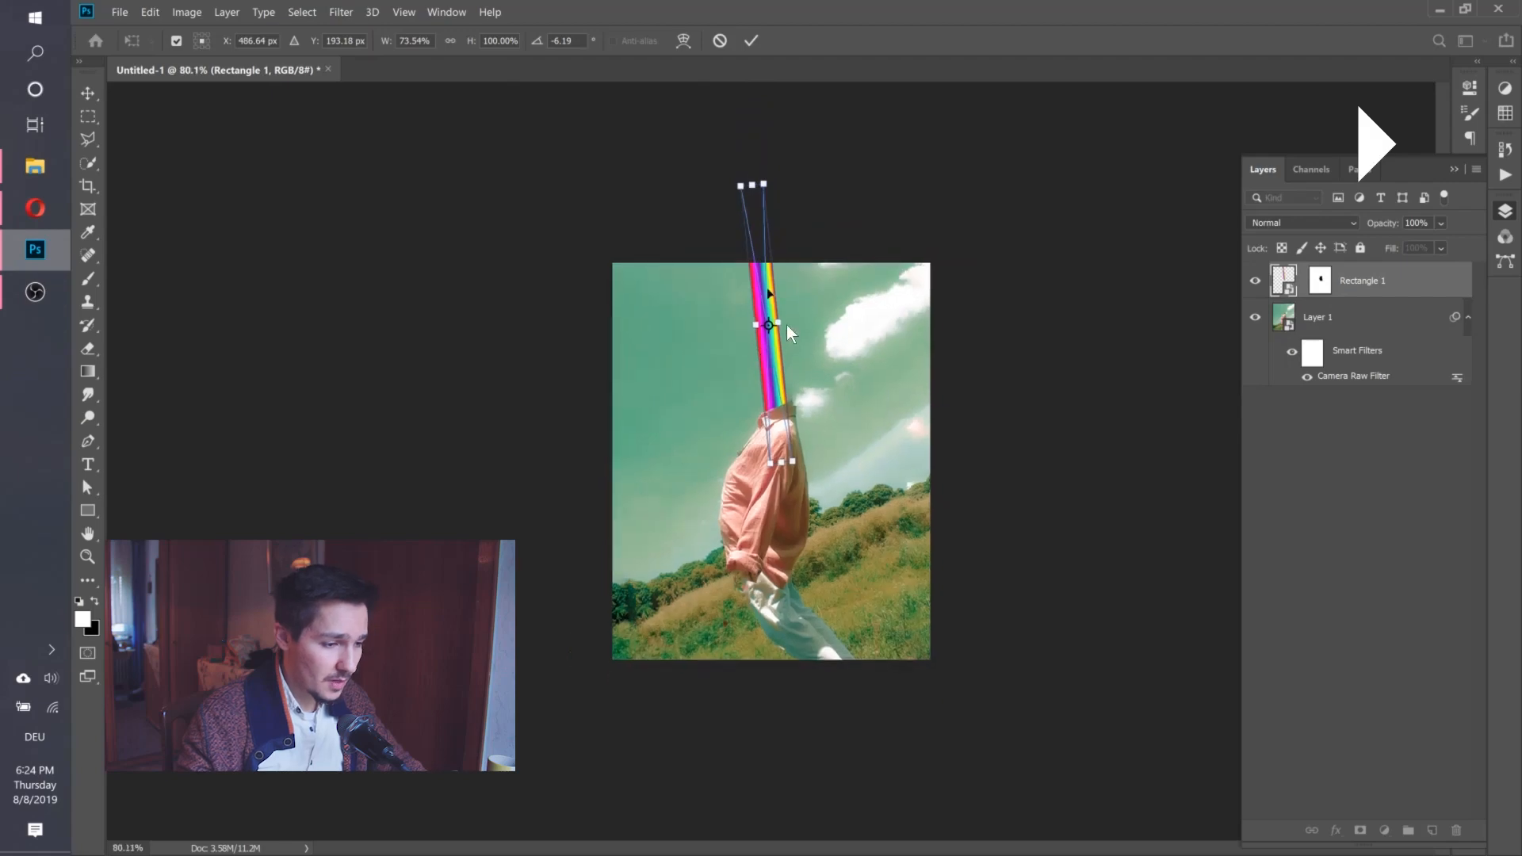
right_click(766, 288)
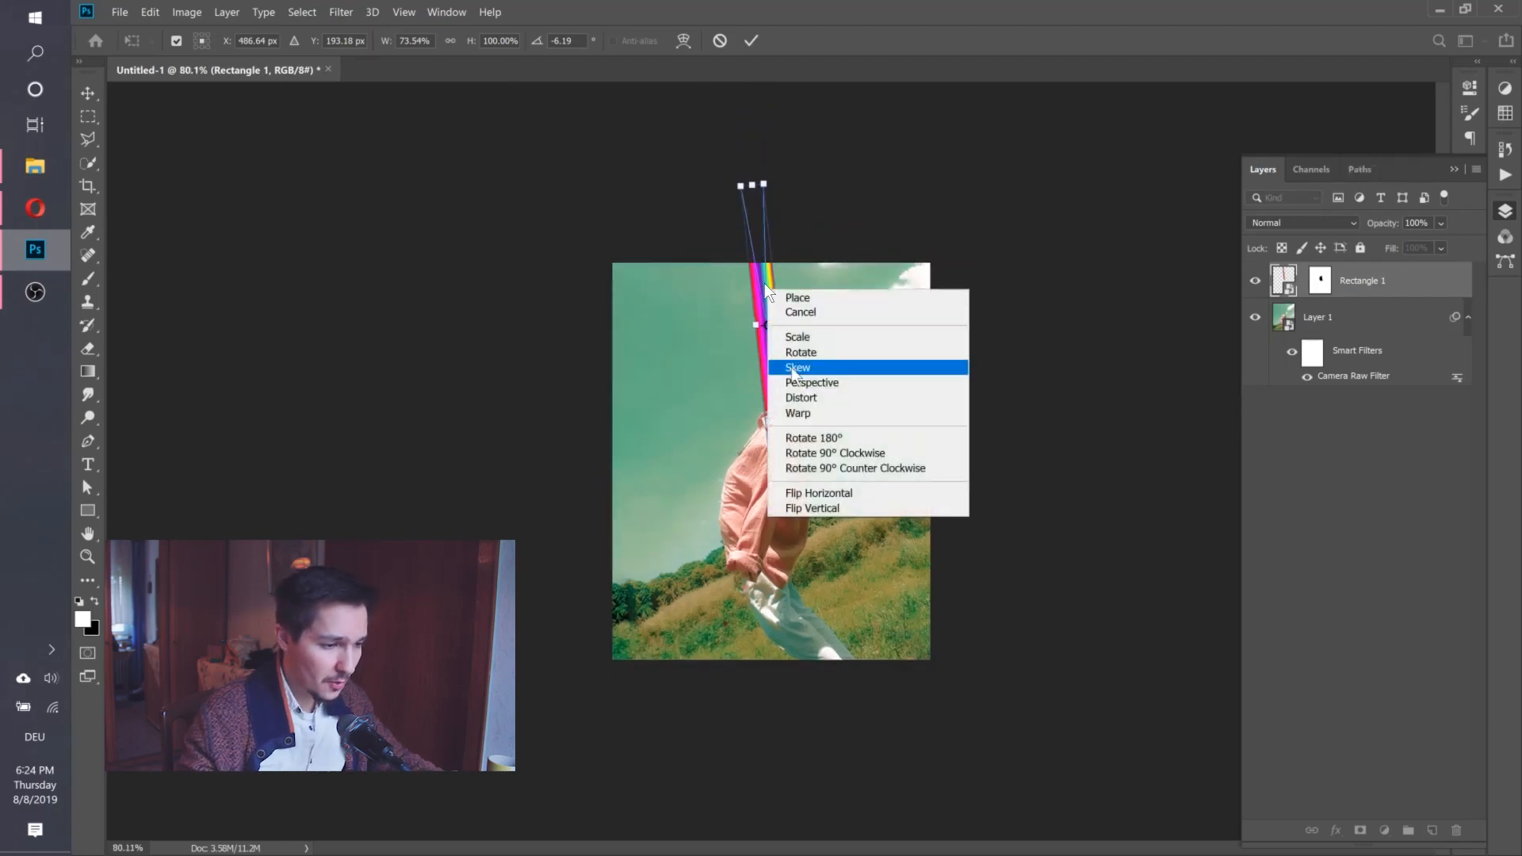
left_click(831, 387)
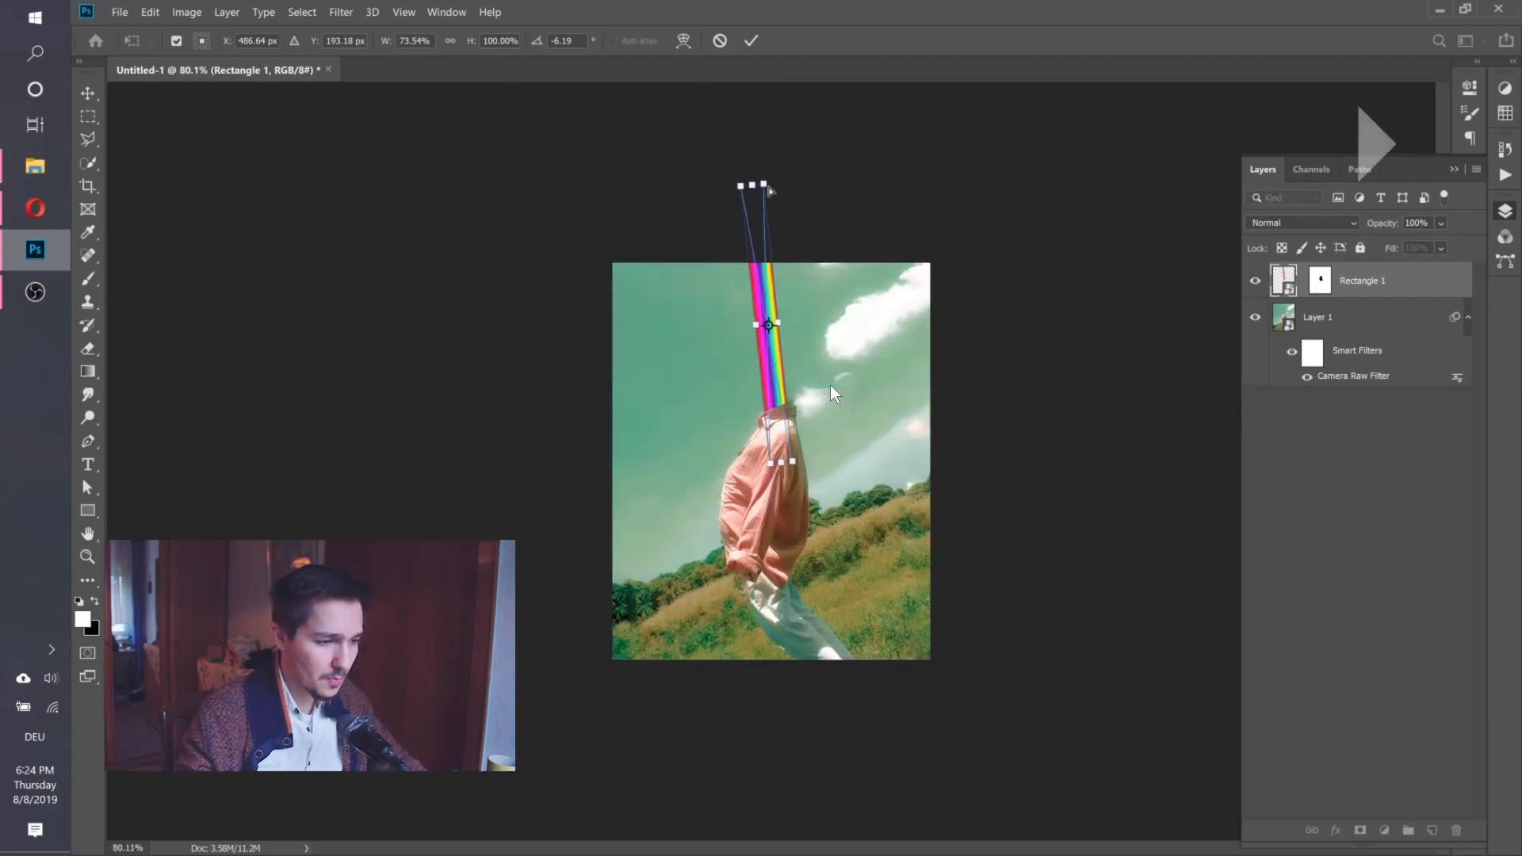
left_click_drag(766, 185, 786, 184)
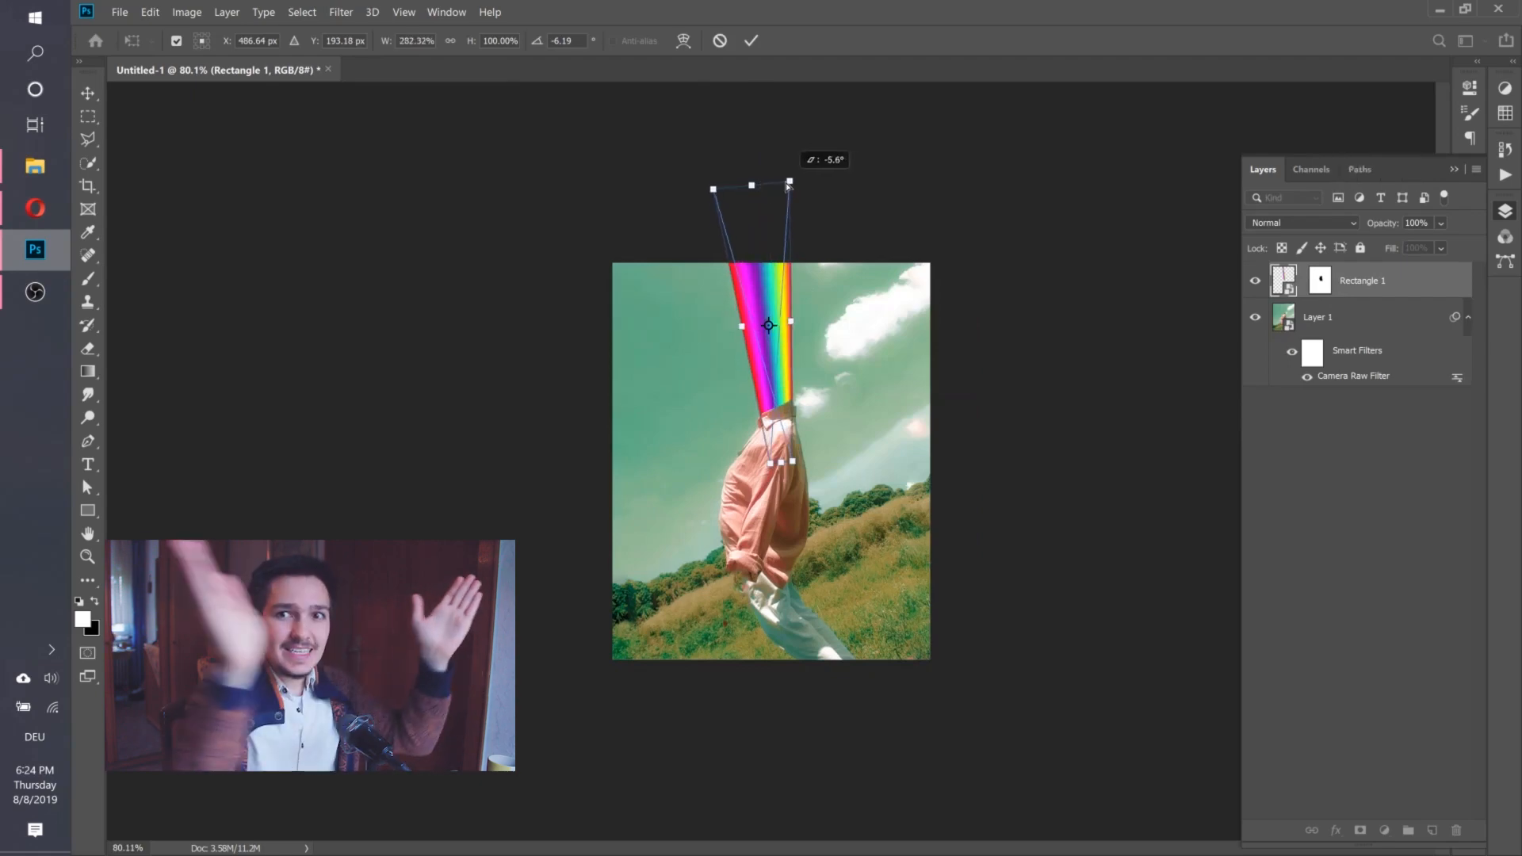
left_click_drag(787, 182, 787, 181)
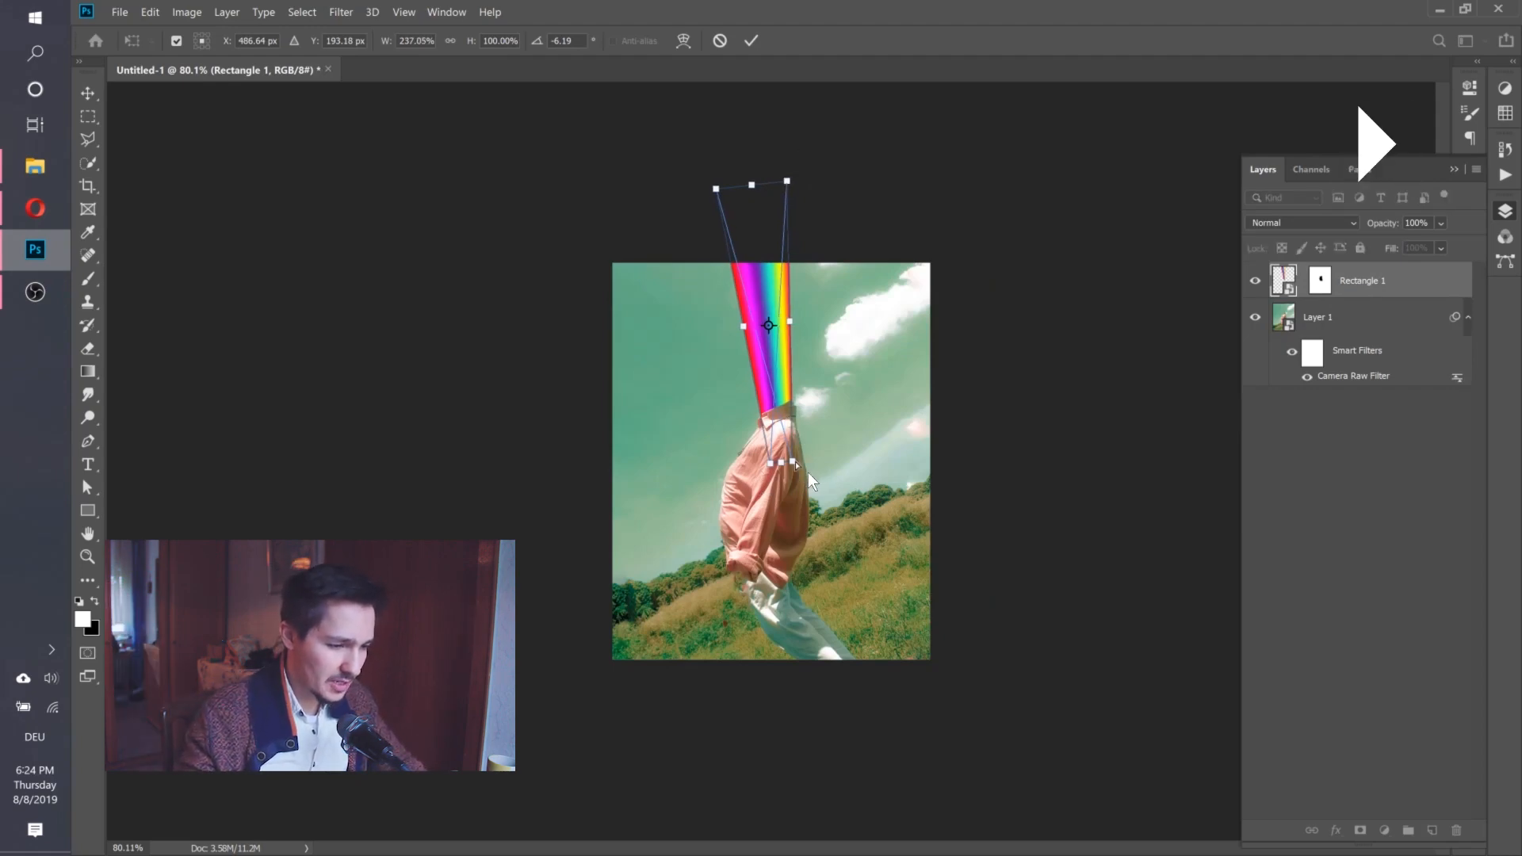
left_click_drag(807, 472, 799, 470)
left_click_drag(796, 184, 799, 181)
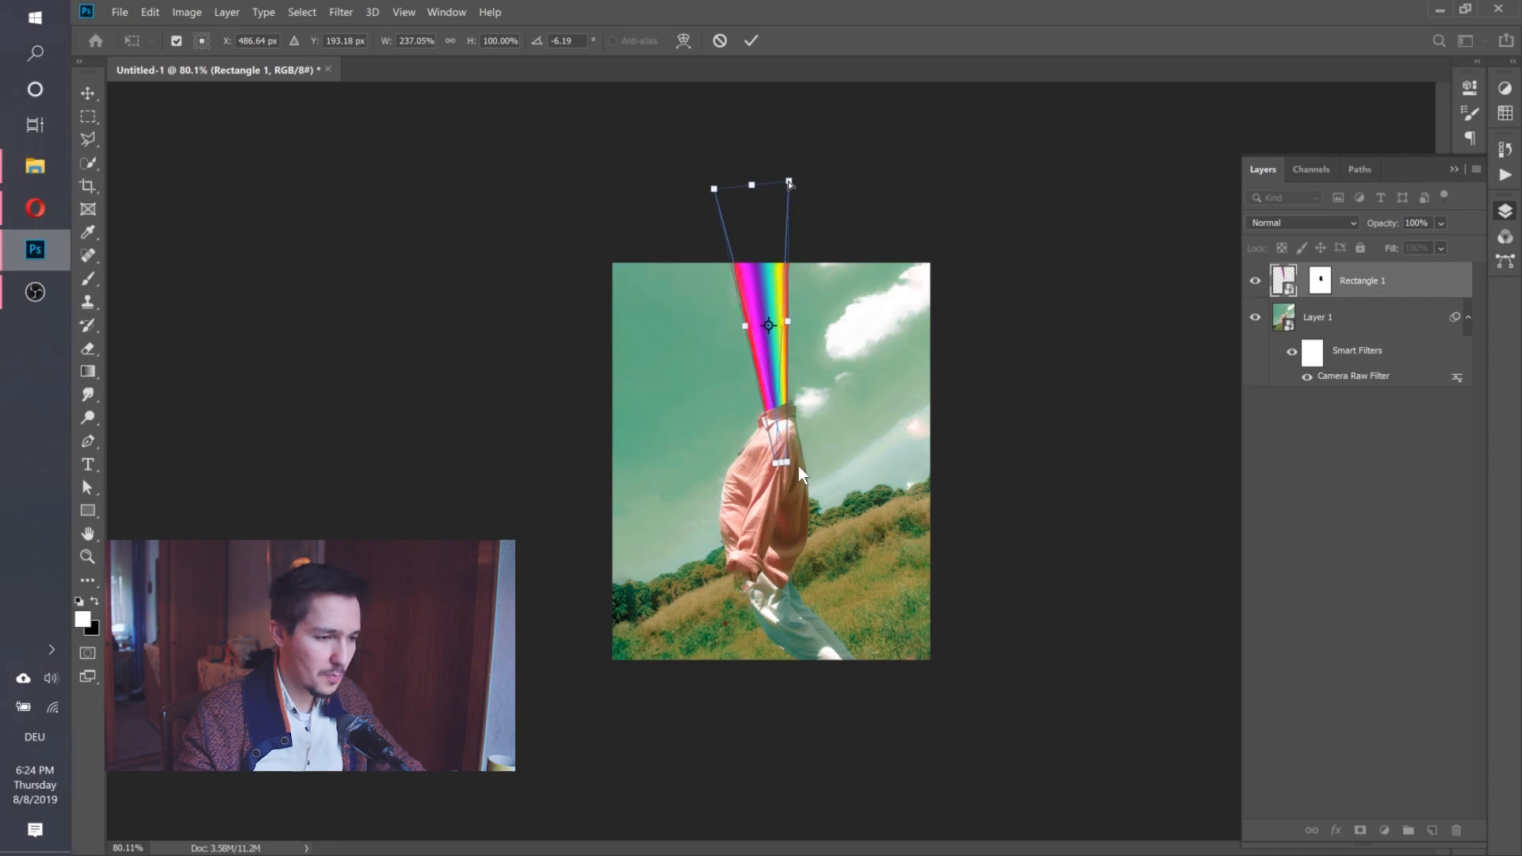
left_click(753, 40)
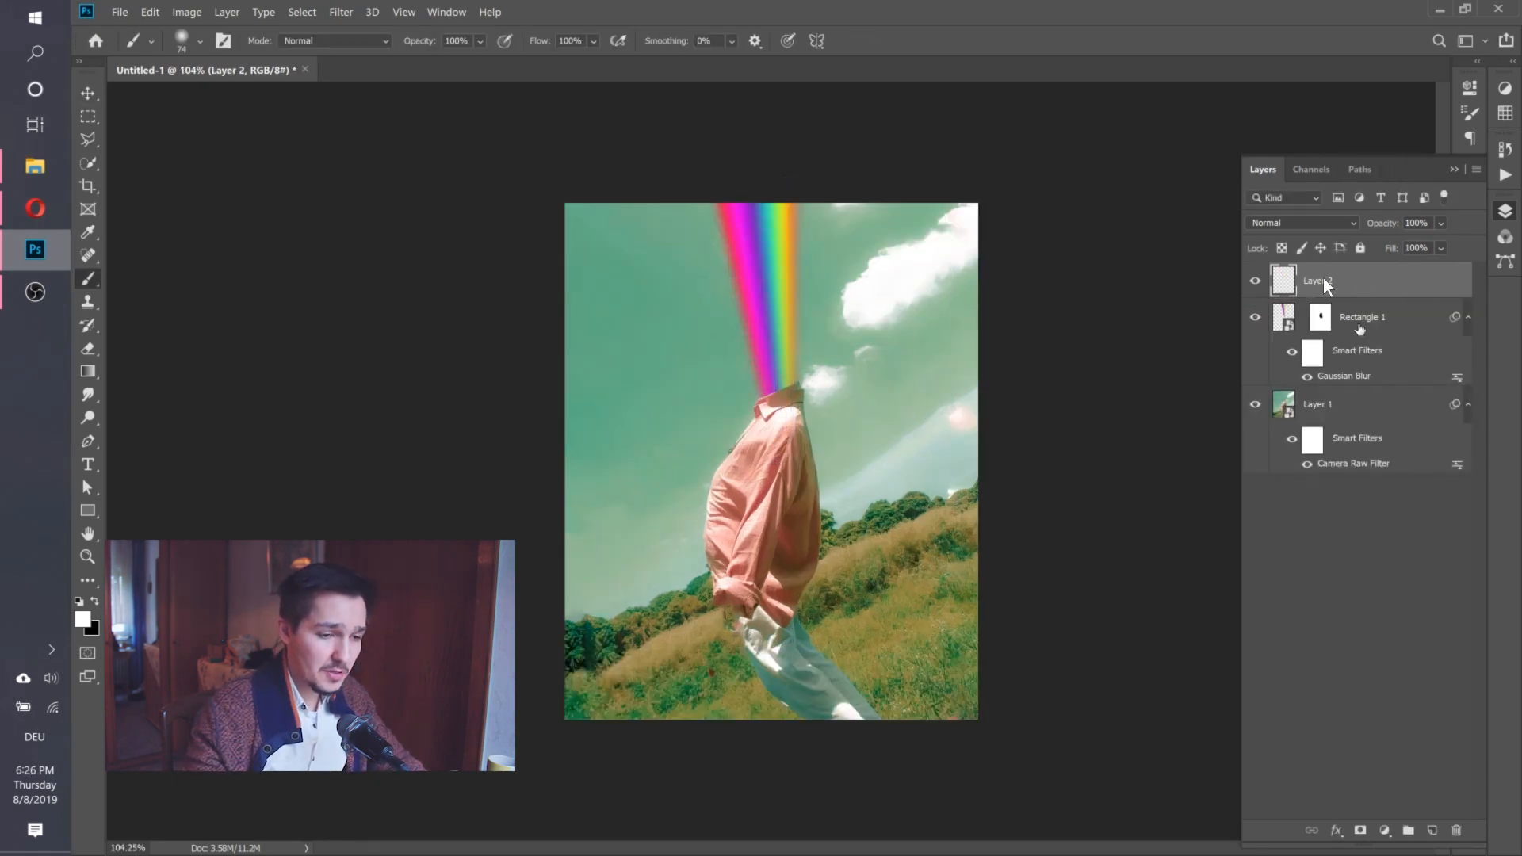
Set the blend mode of the Rectangle 1 rainbow layer to Lighten.
left_click(1359, 320)
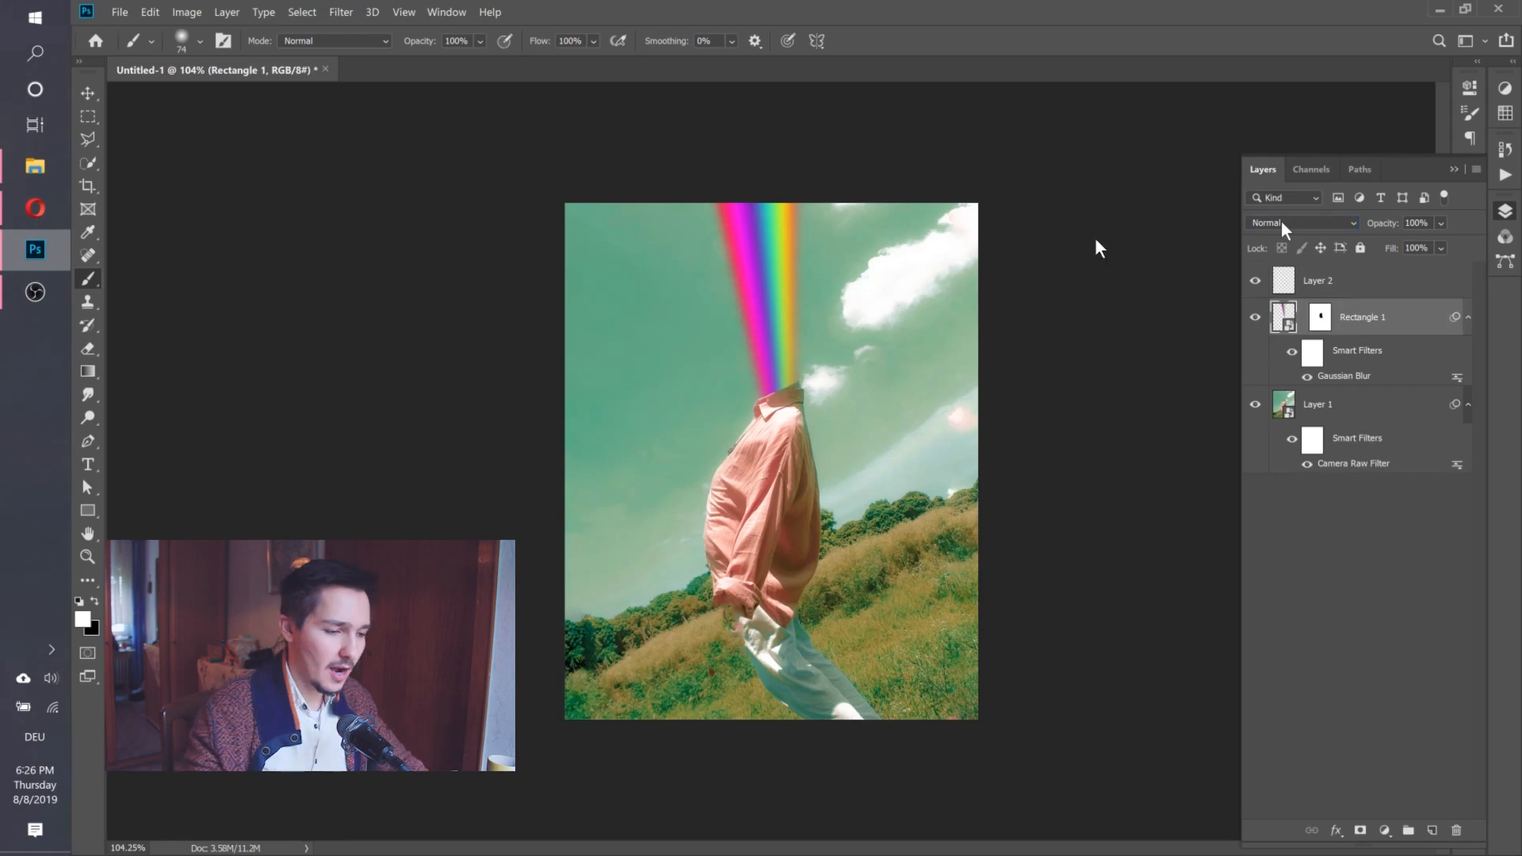
left_click(1281, 222)
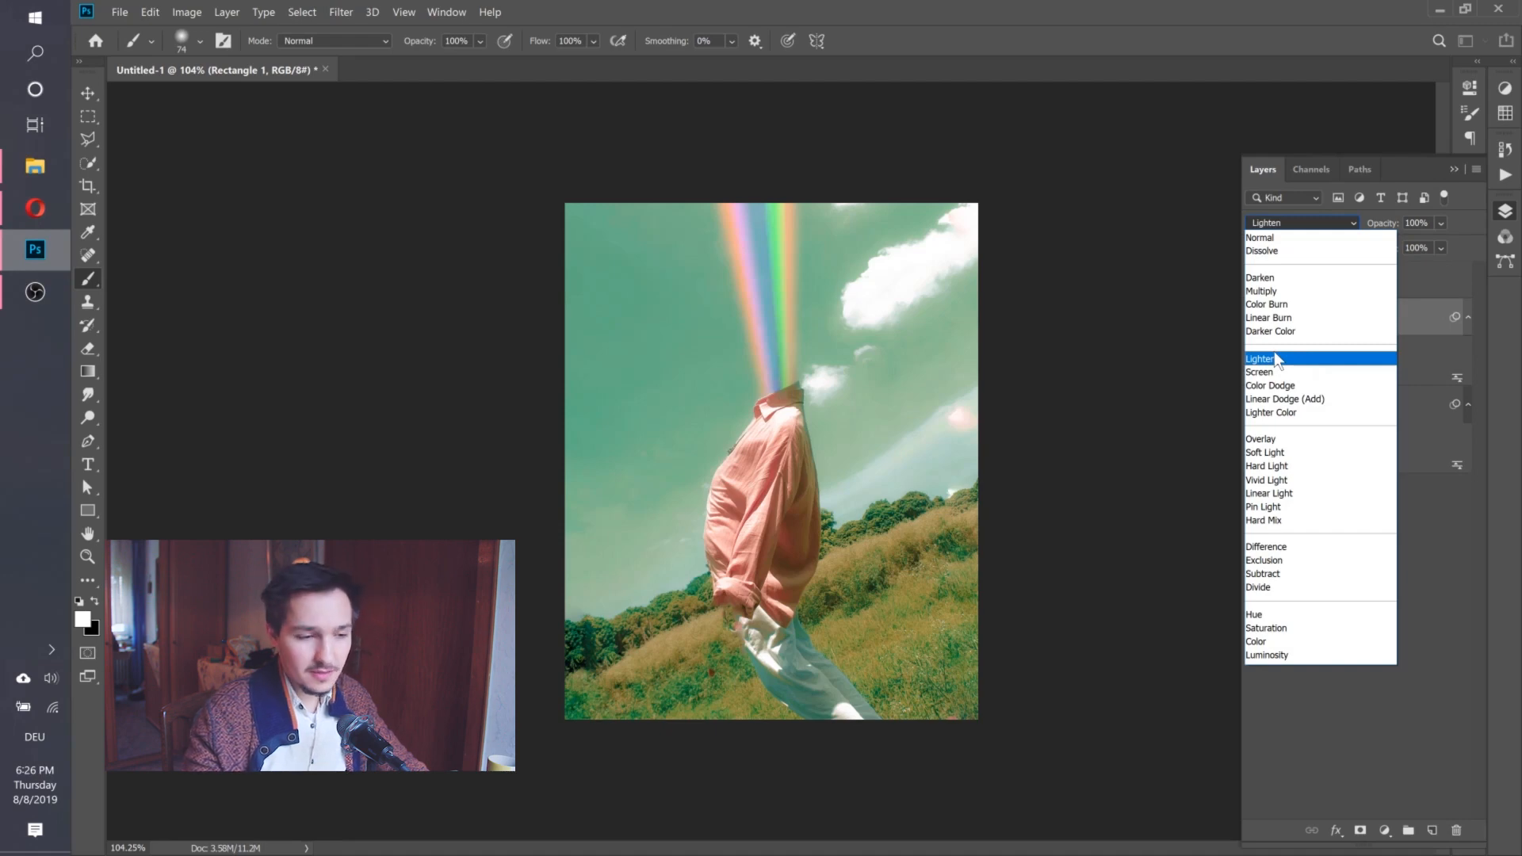
left_click(1274, 357)
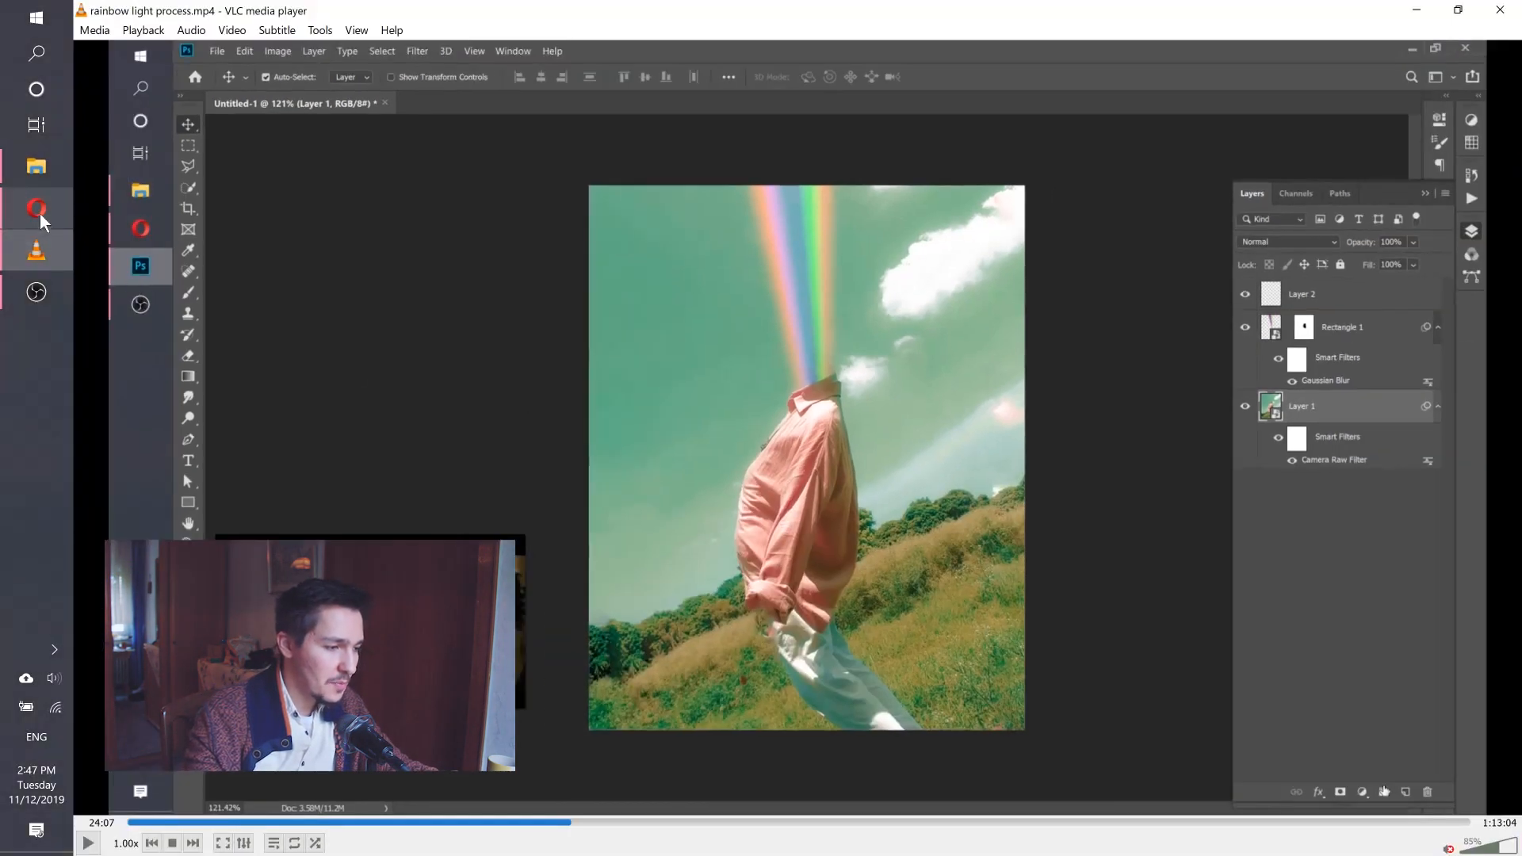
left_click(40, 211)
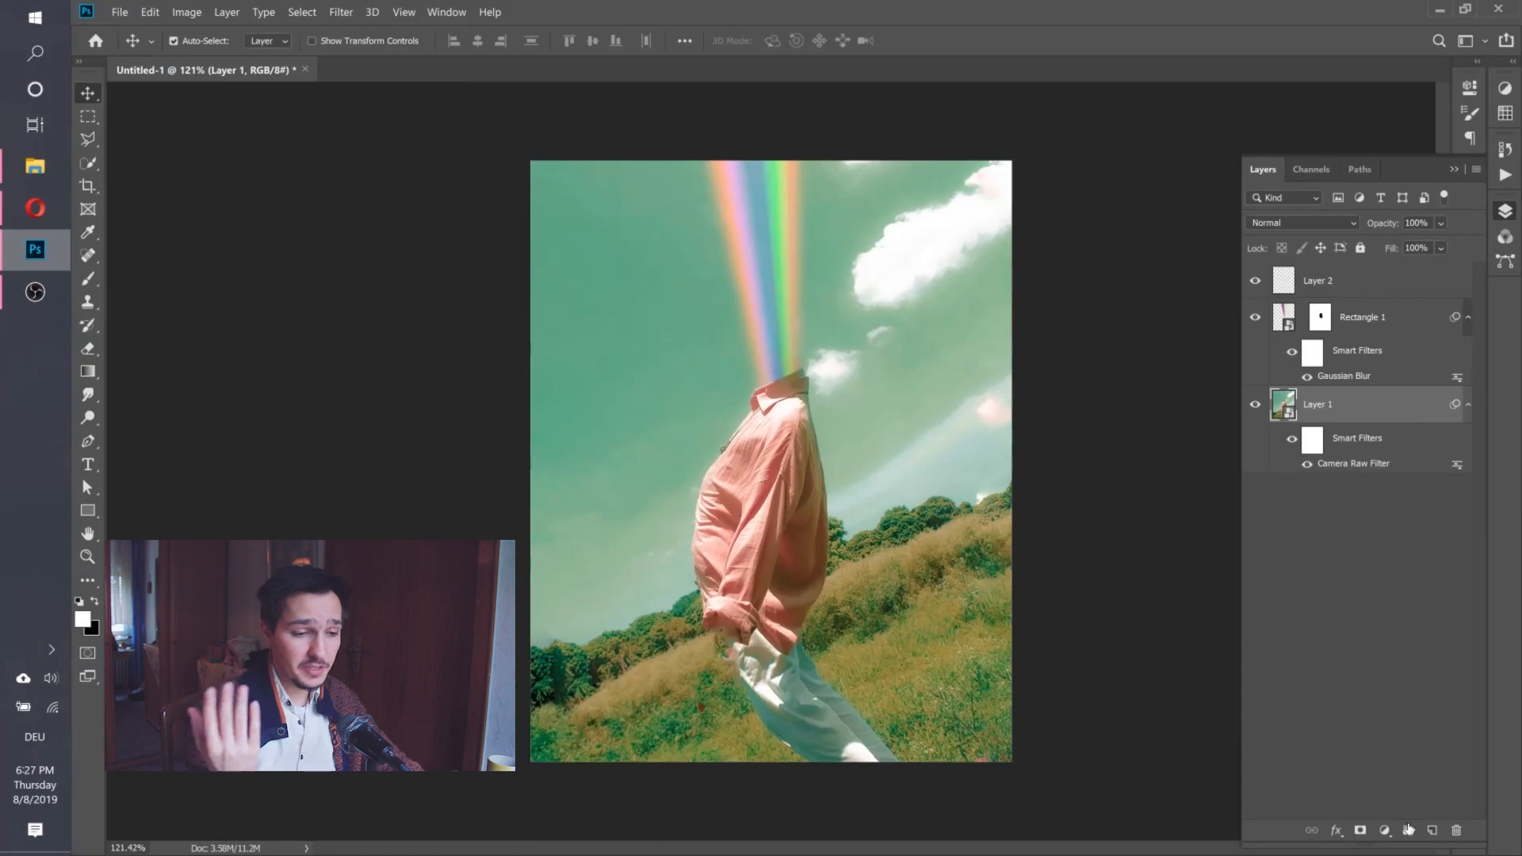
Add a layer mask to Layer 1 and ready the Brush tool with black as the foreground colour.
left_click(1358, 830)
key("b")
key("x")
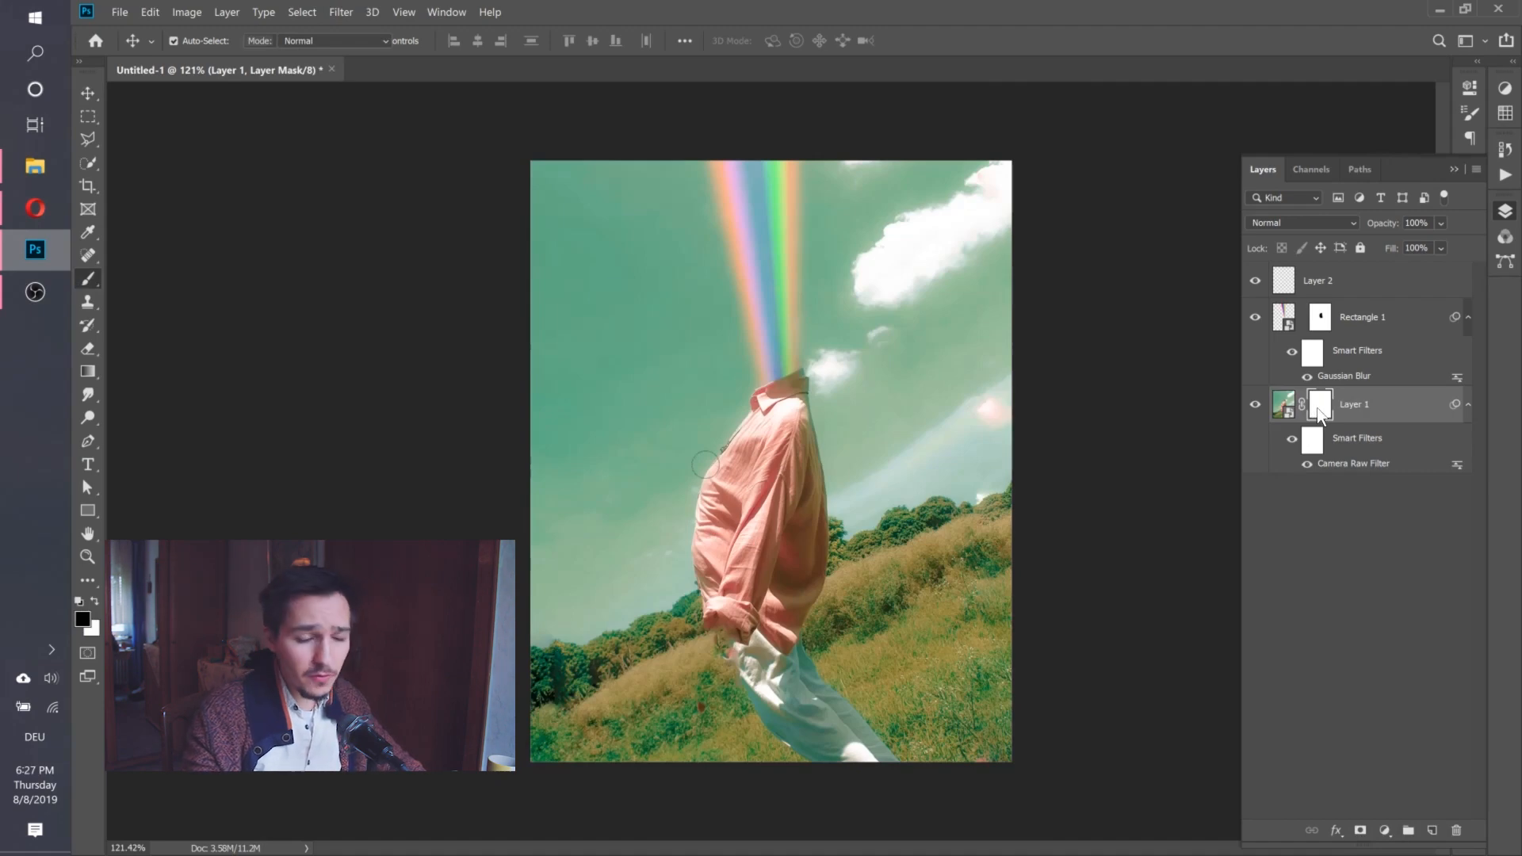
Paint an irregular hole through the chest of the shirt on the Layer 1 mask with a tilted 13 px brush.
scroll(734, 451, "up", 2)
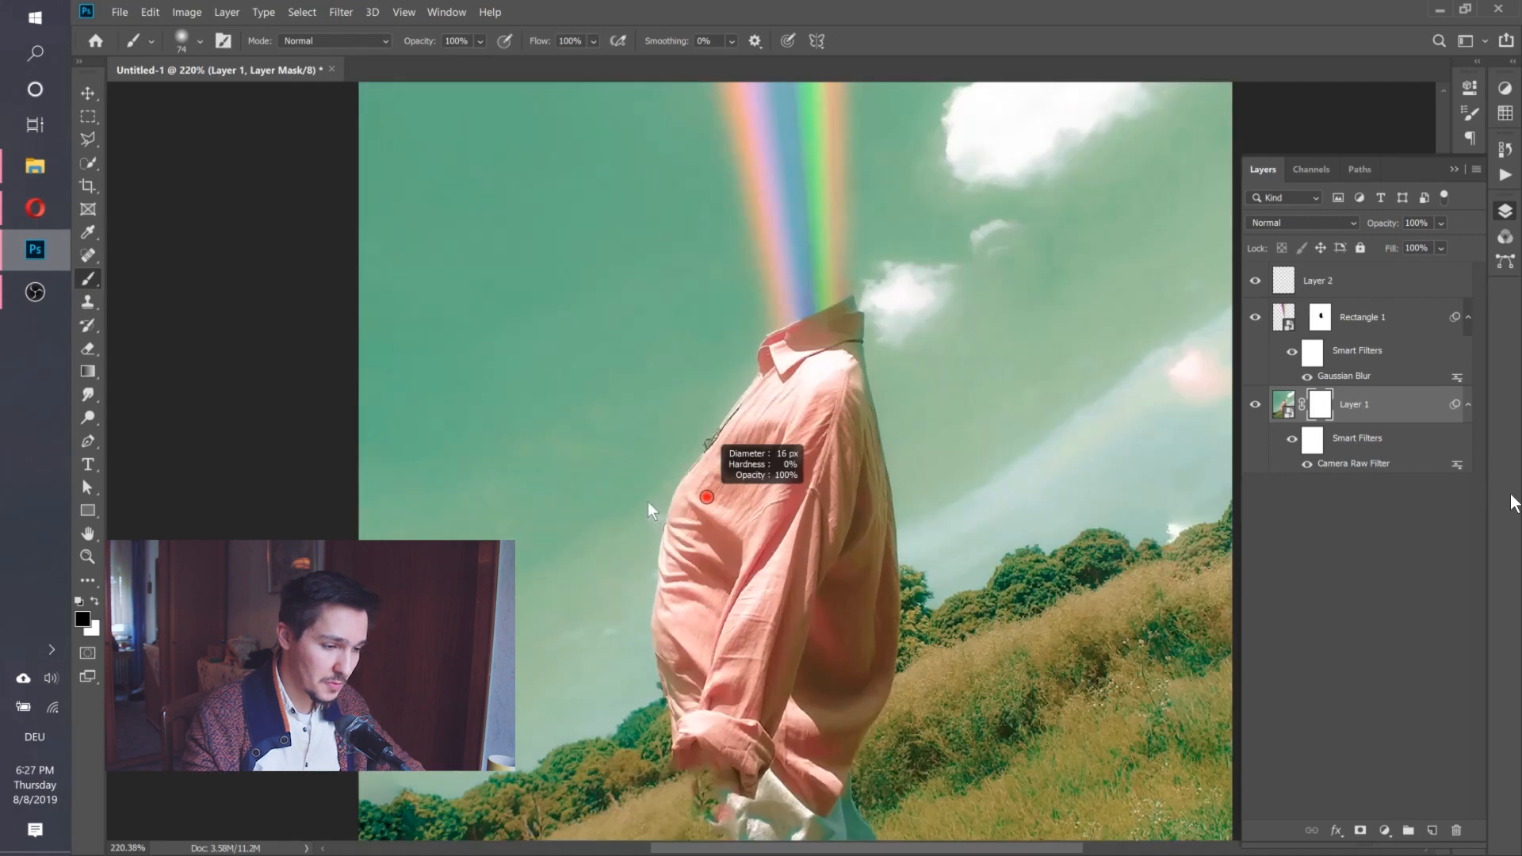
left_click_drag(648, 502, 639, 503)
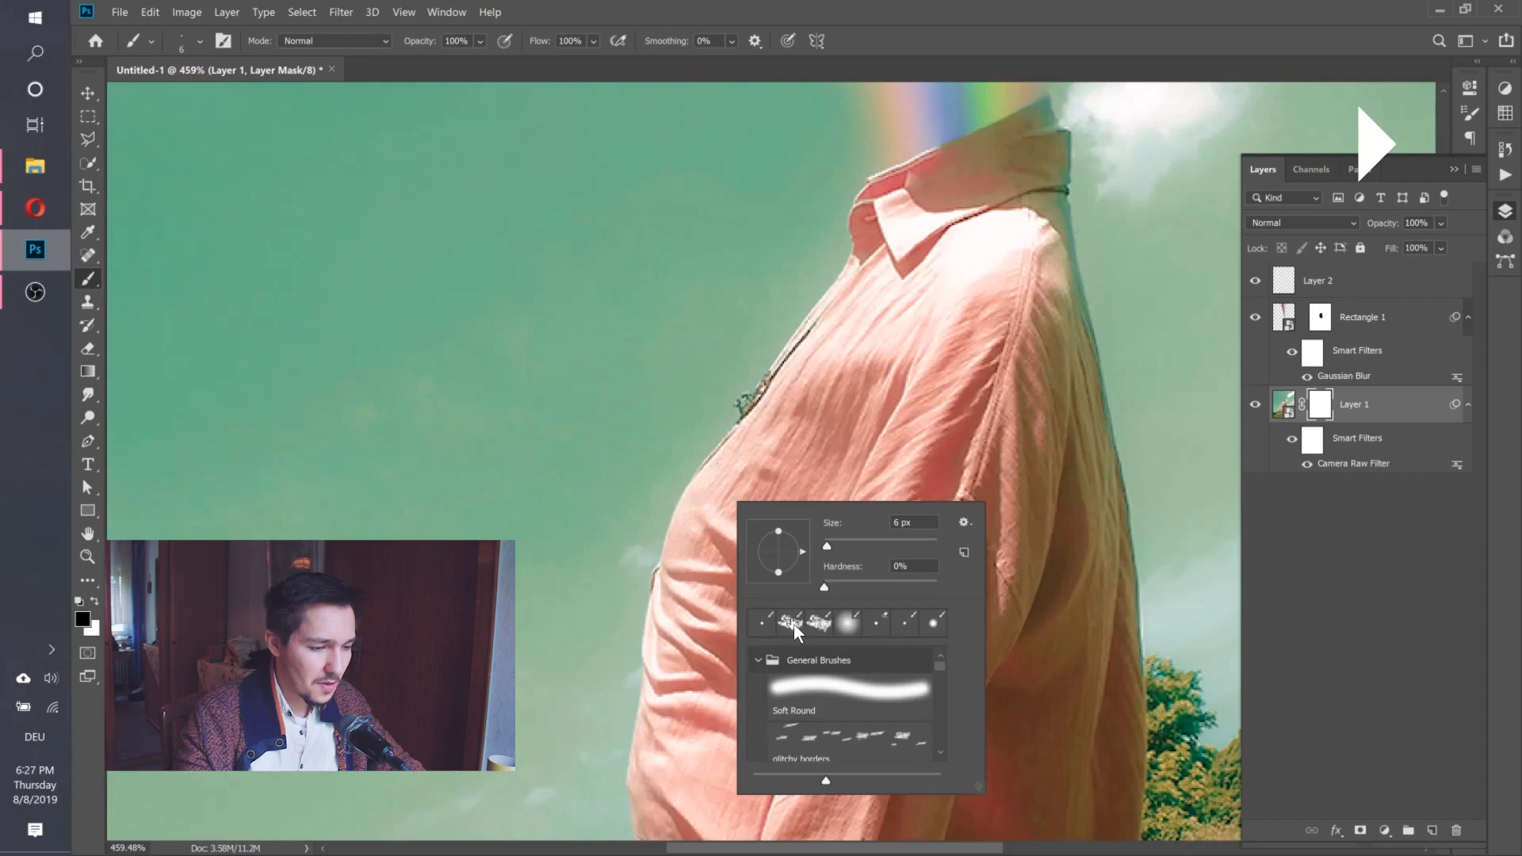
left_click_drag(778, 531, 773, 517)
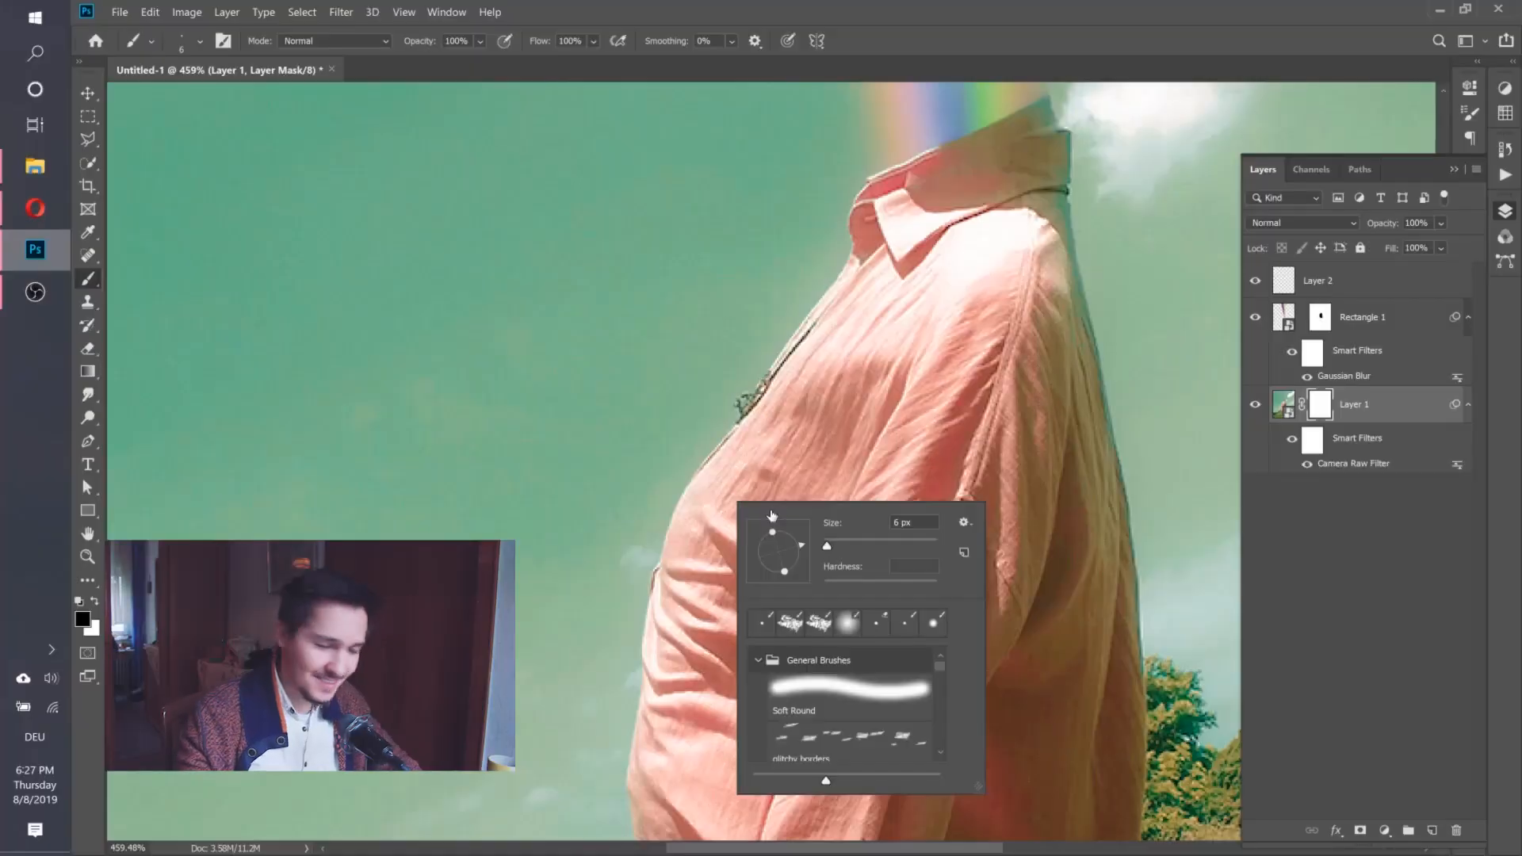
left_click_drag(826, 545, 841, 546)
key("Return")
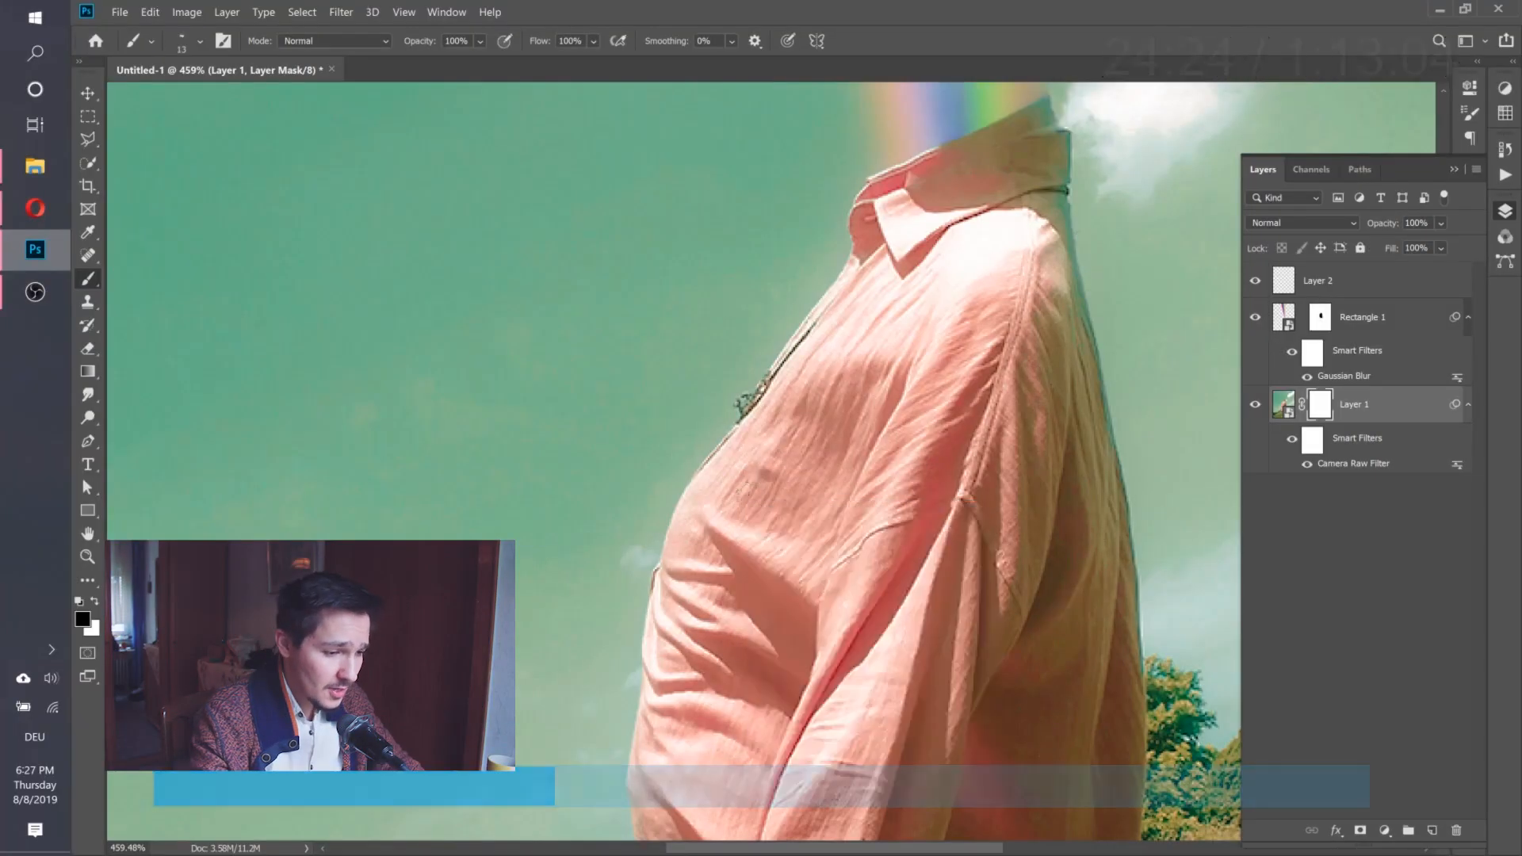
left_click_drag(739, 498, 758, 476)
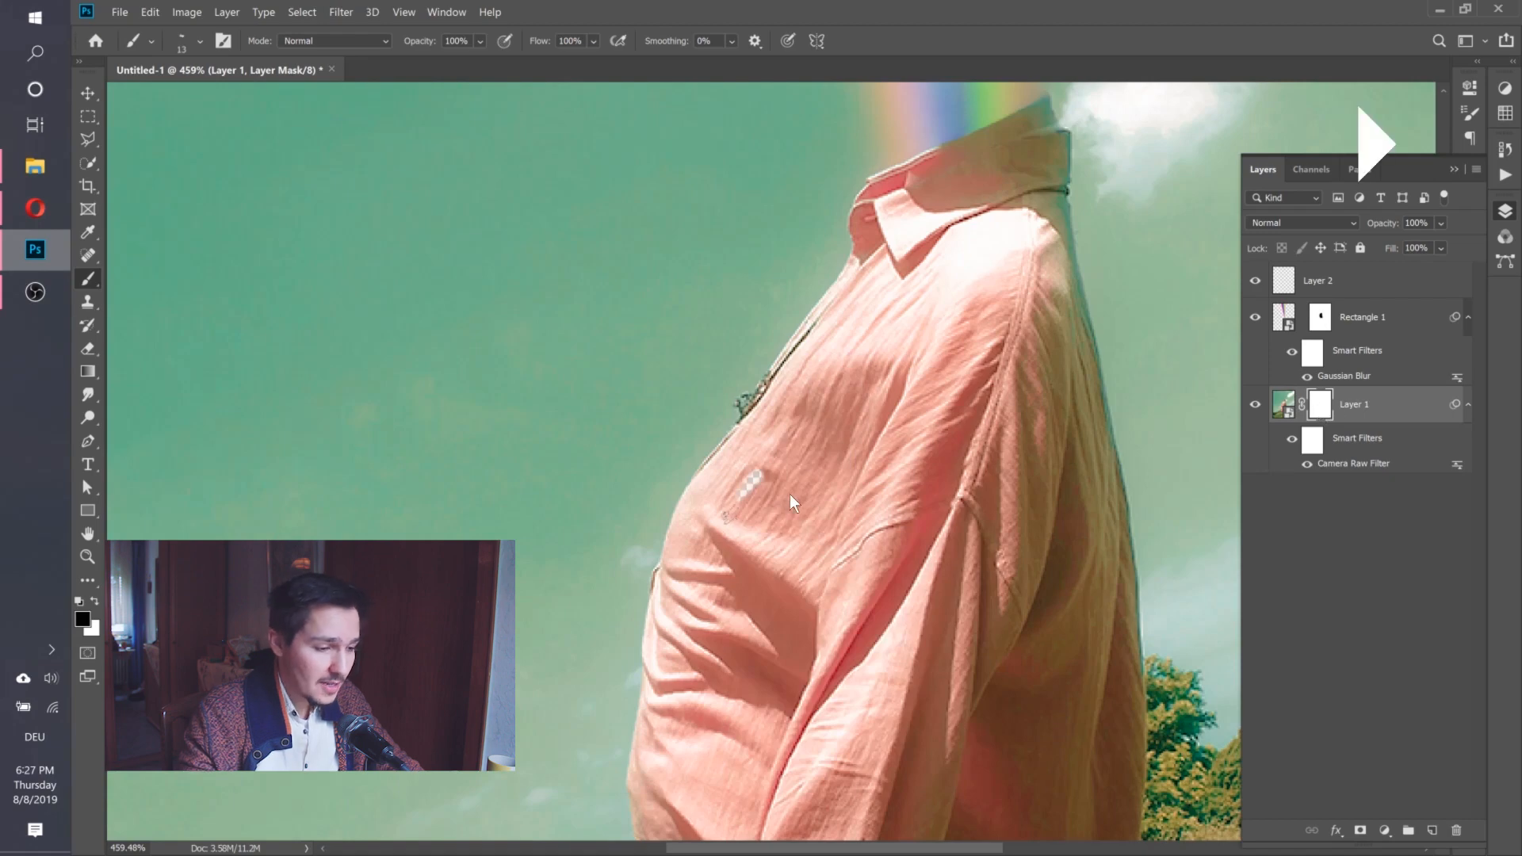
left_click_drag(726, 519, 757, 474)
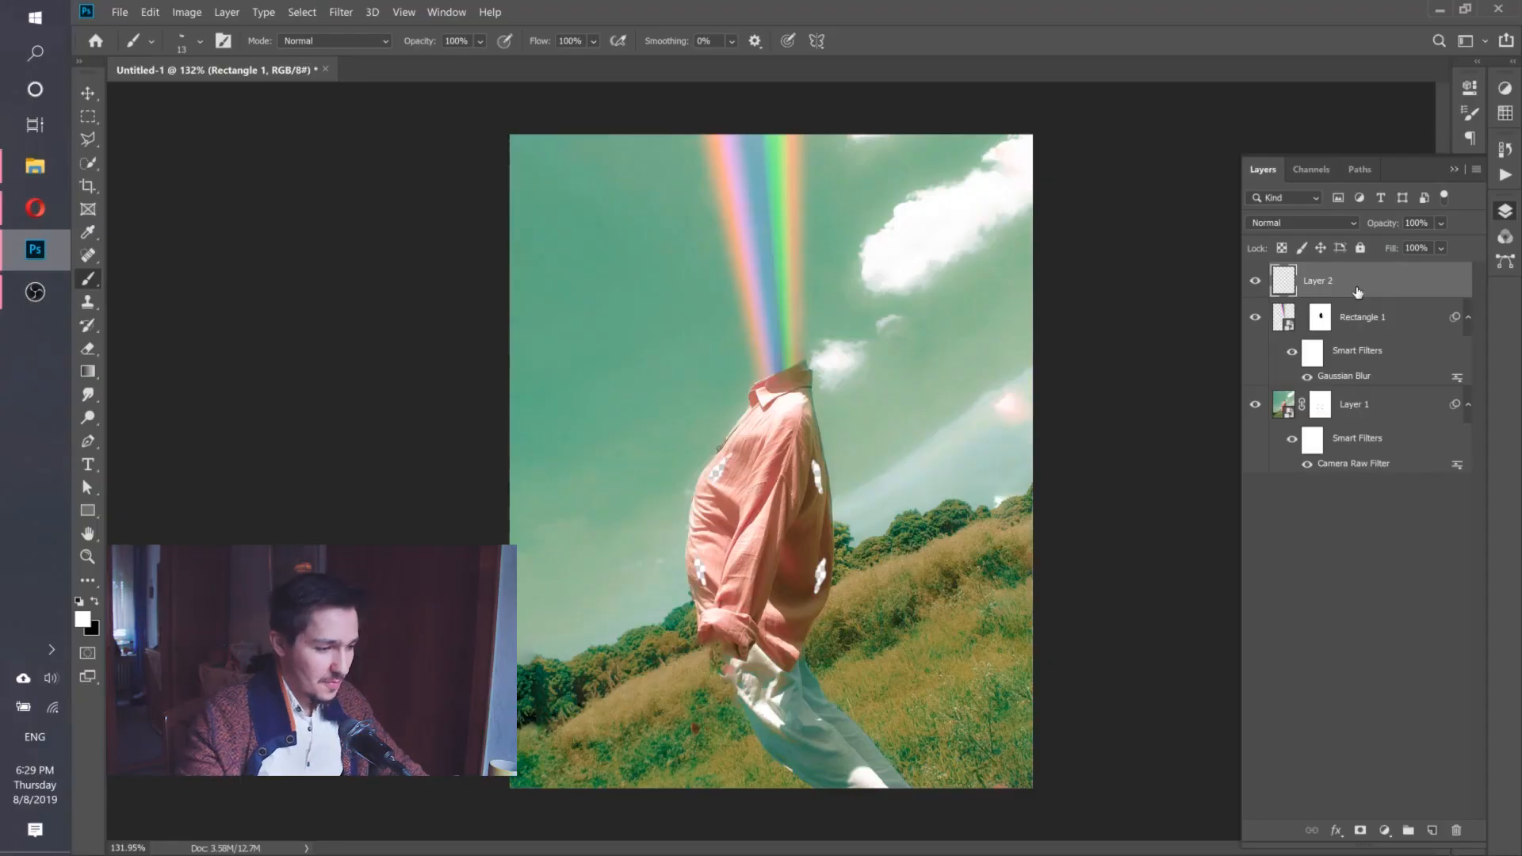
Draw a thin horizontal rainbow-gradient rectangle from the hole in the shirt's upper back to the canvas edge and convert it to a smart object.
left_click(1357, 292)
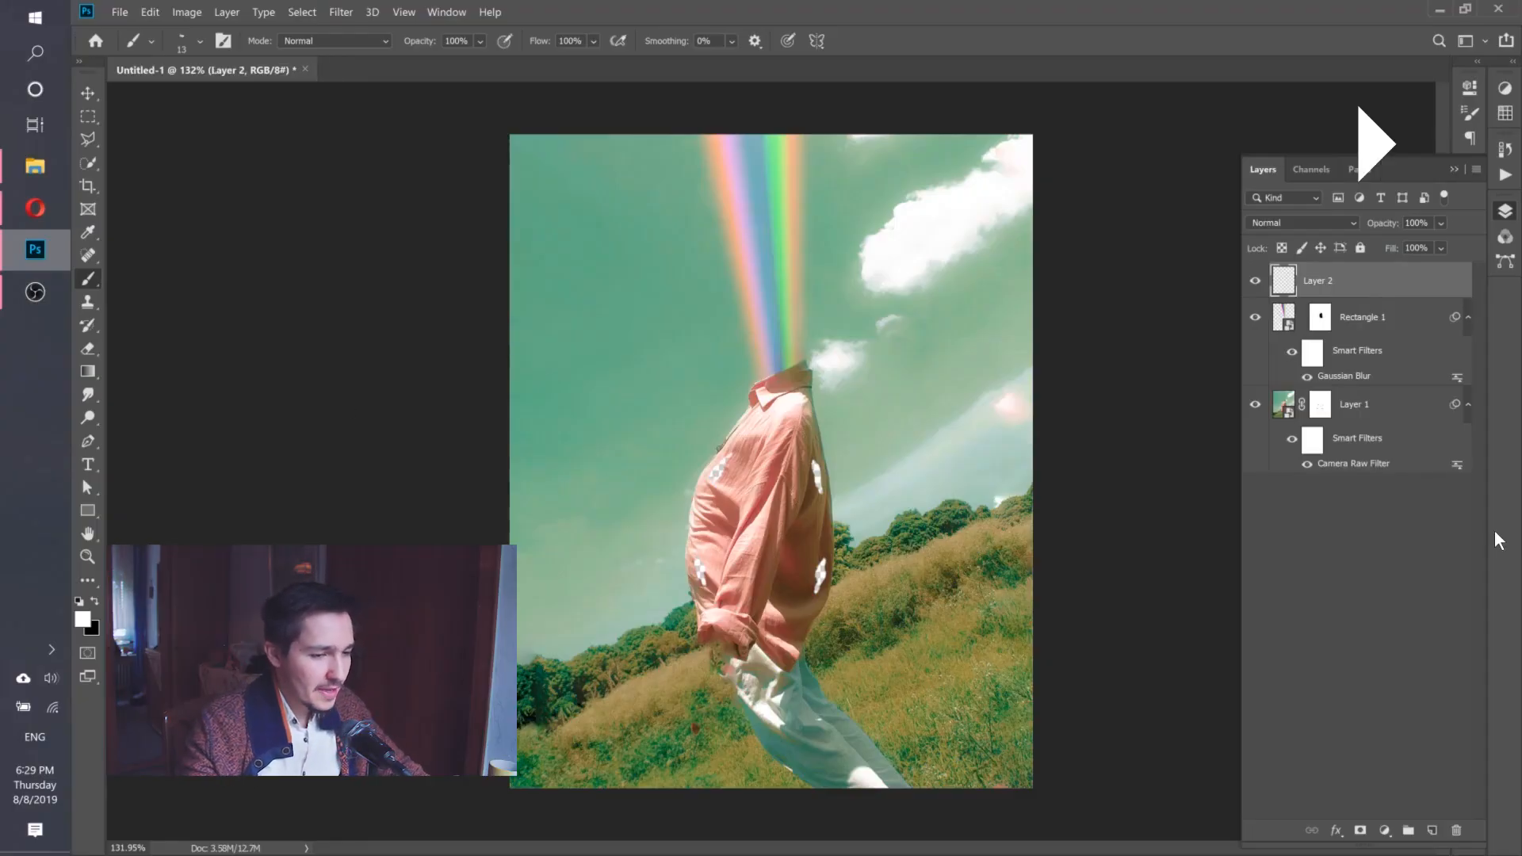
left_click(87, 512)
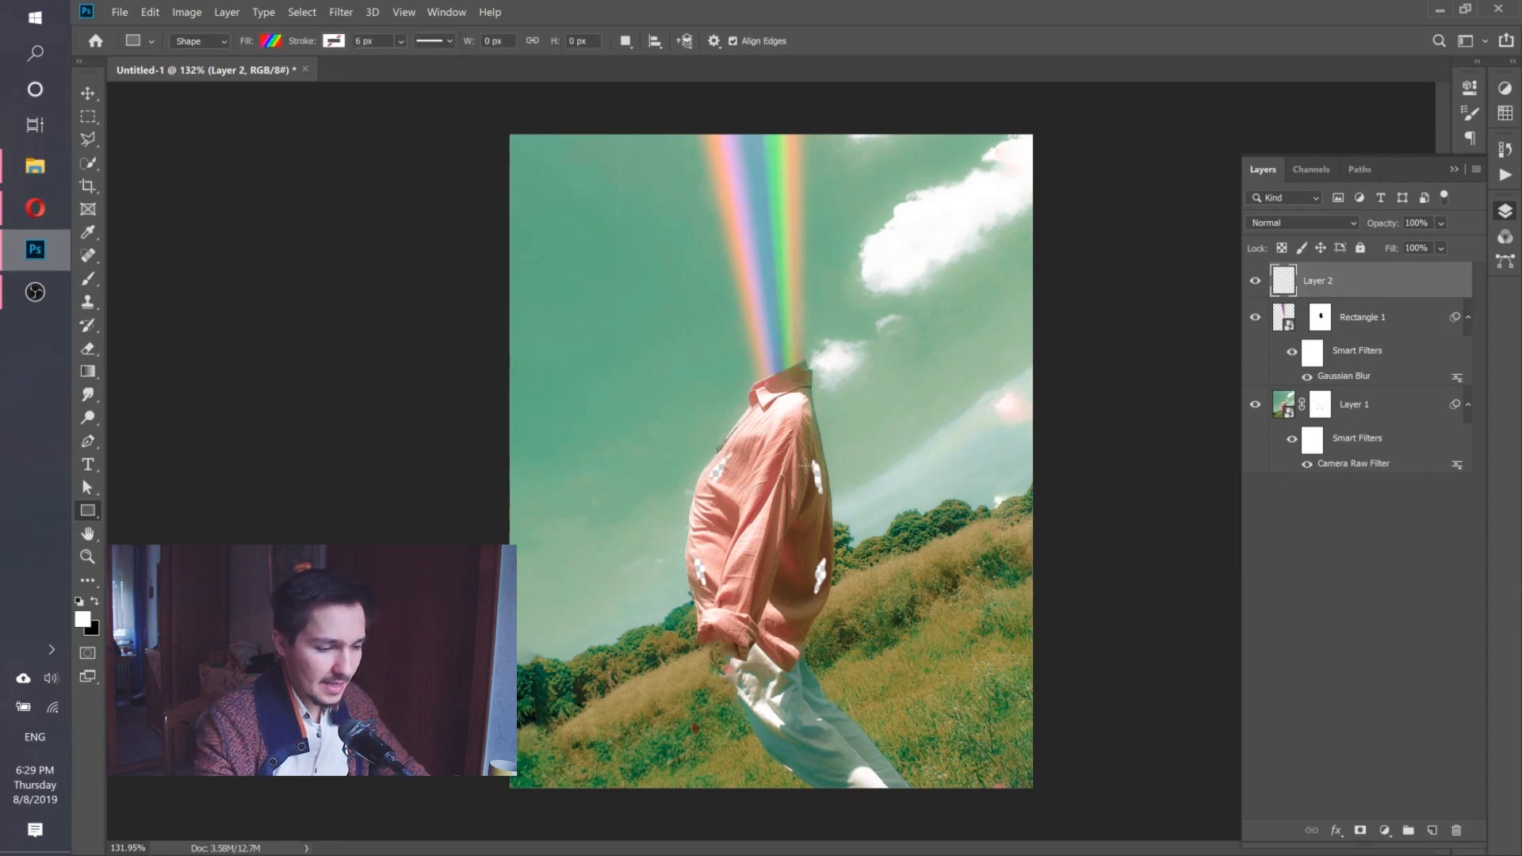
left_click_drag(807, 467, 1041, 481)
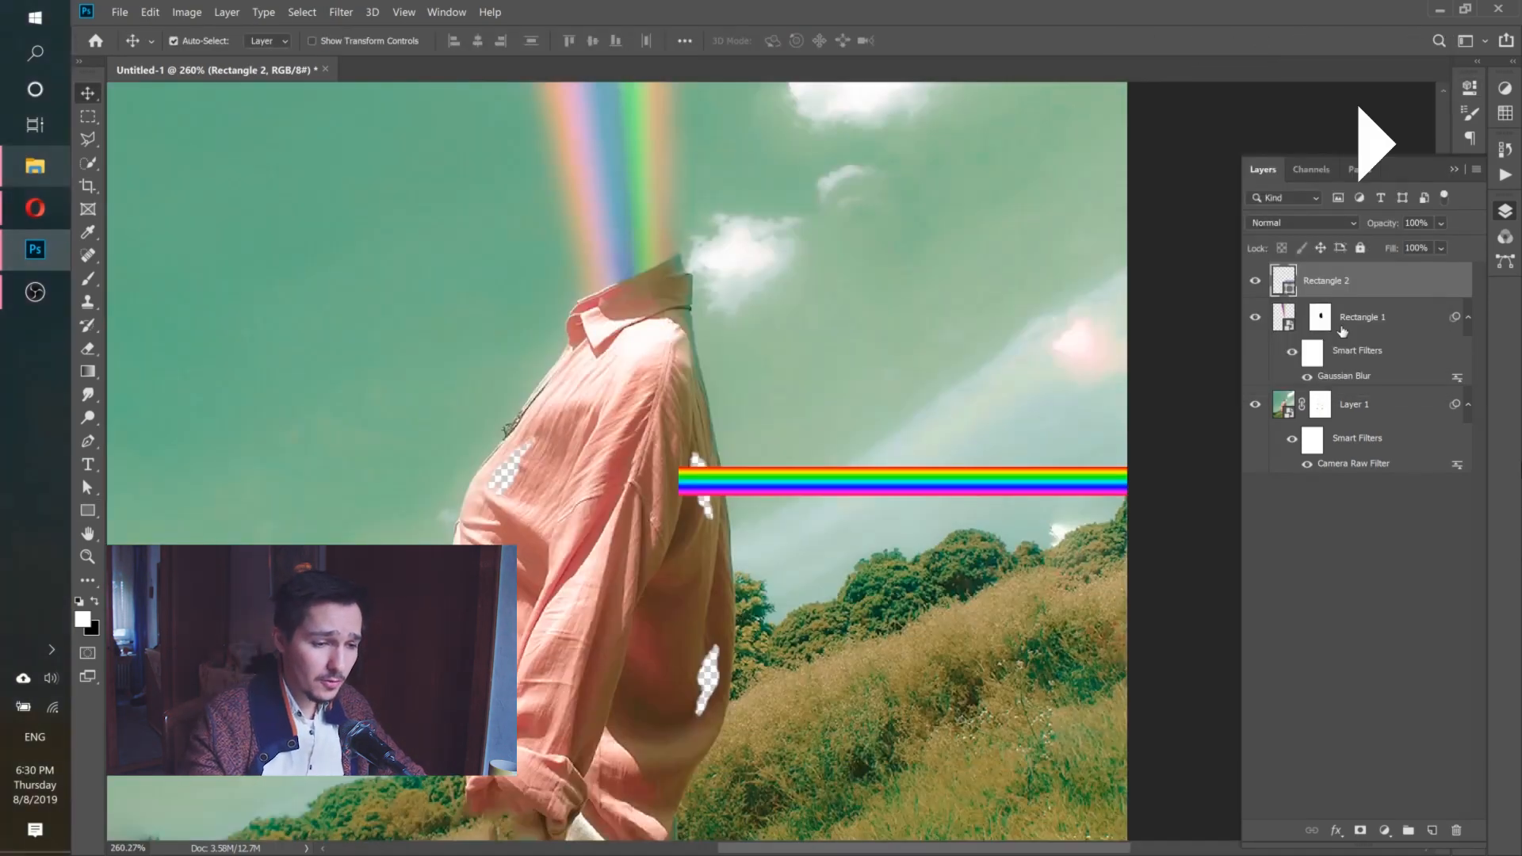
right_click(1403, 291)
left_click(1231, 354)
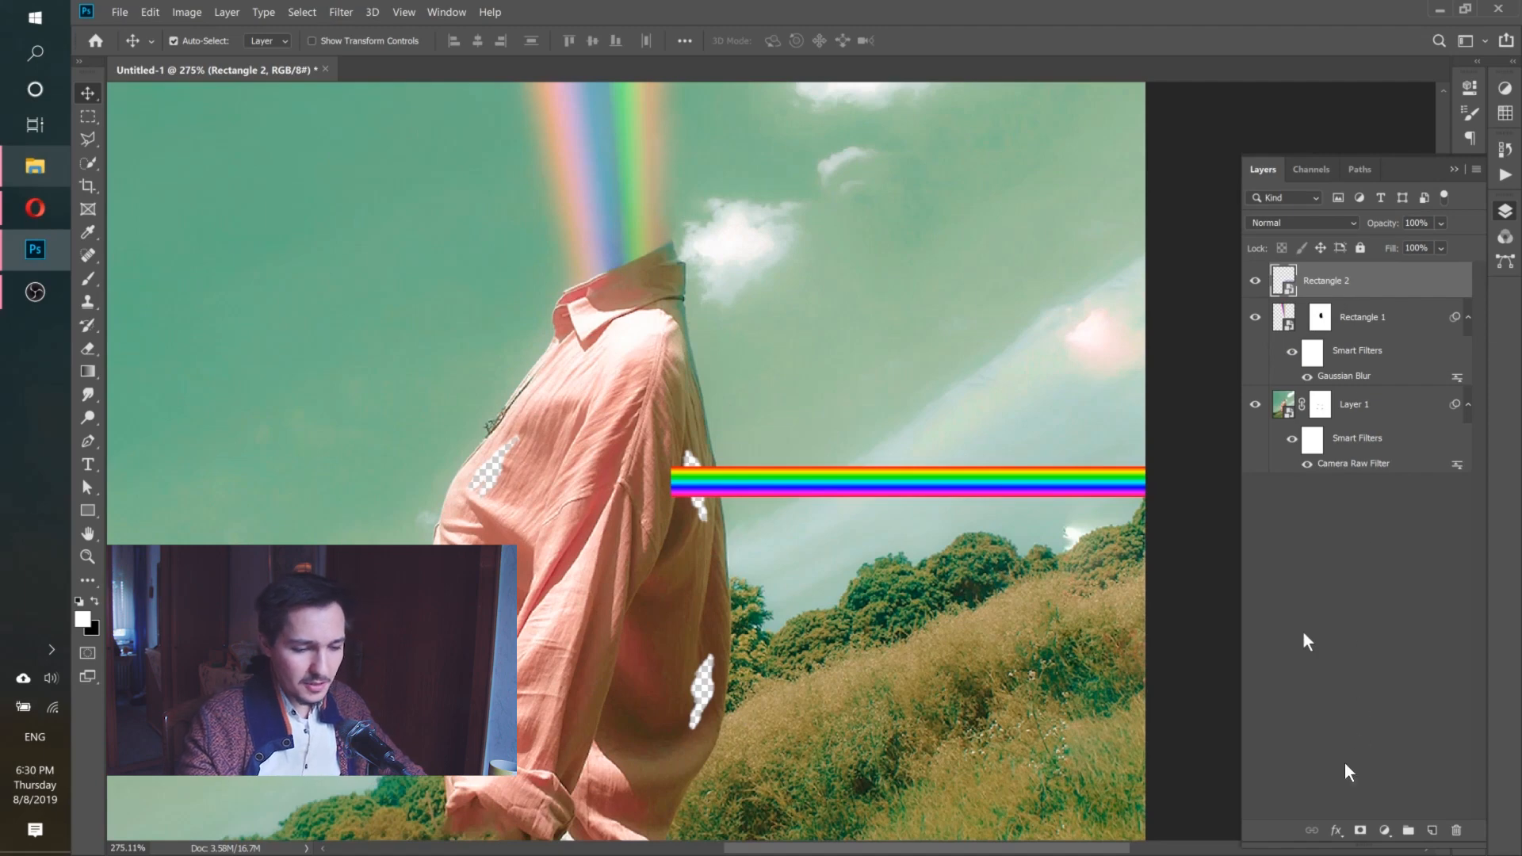
Mask the Rectangle 2 layer, paint out the beam's end overlapping the shirt beyond the hole's edge, and reselect the smart object itself.
left_click(1360, 830)
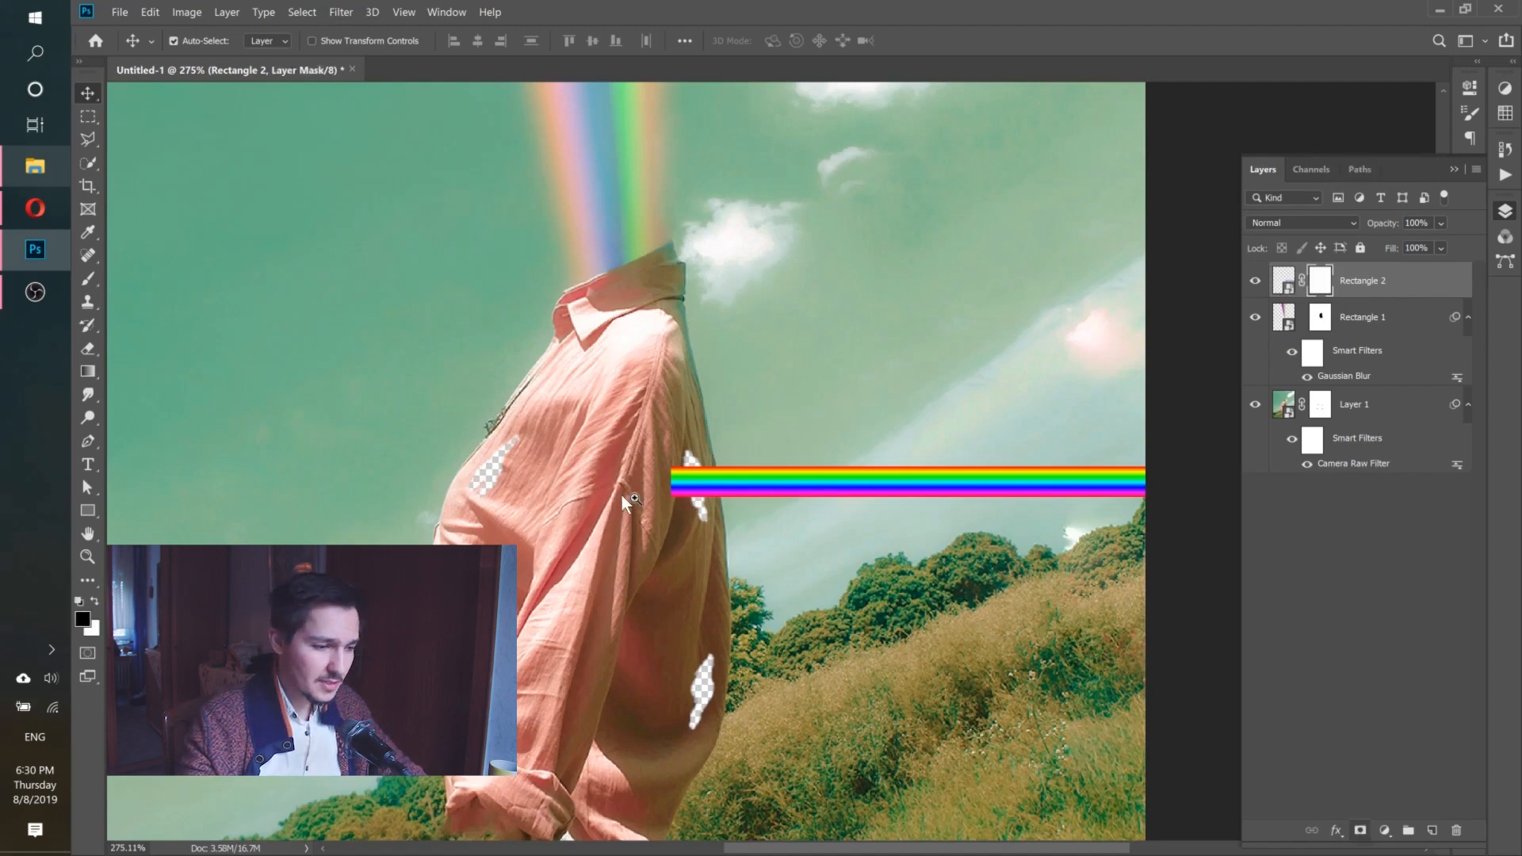
scroll(655, 467, "up", 5)
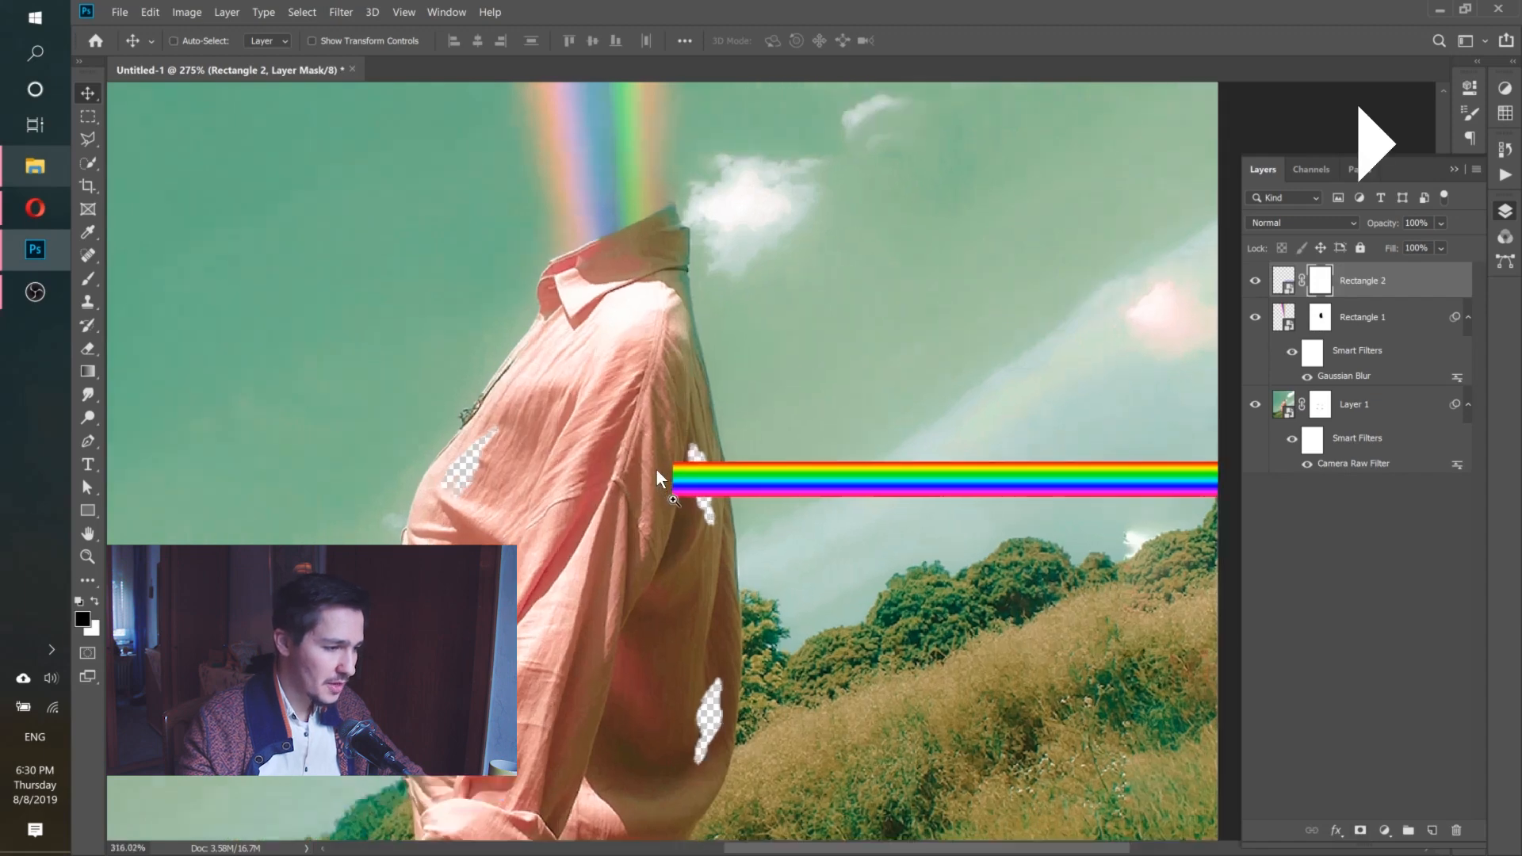
key("b")
right_click(703, 478)
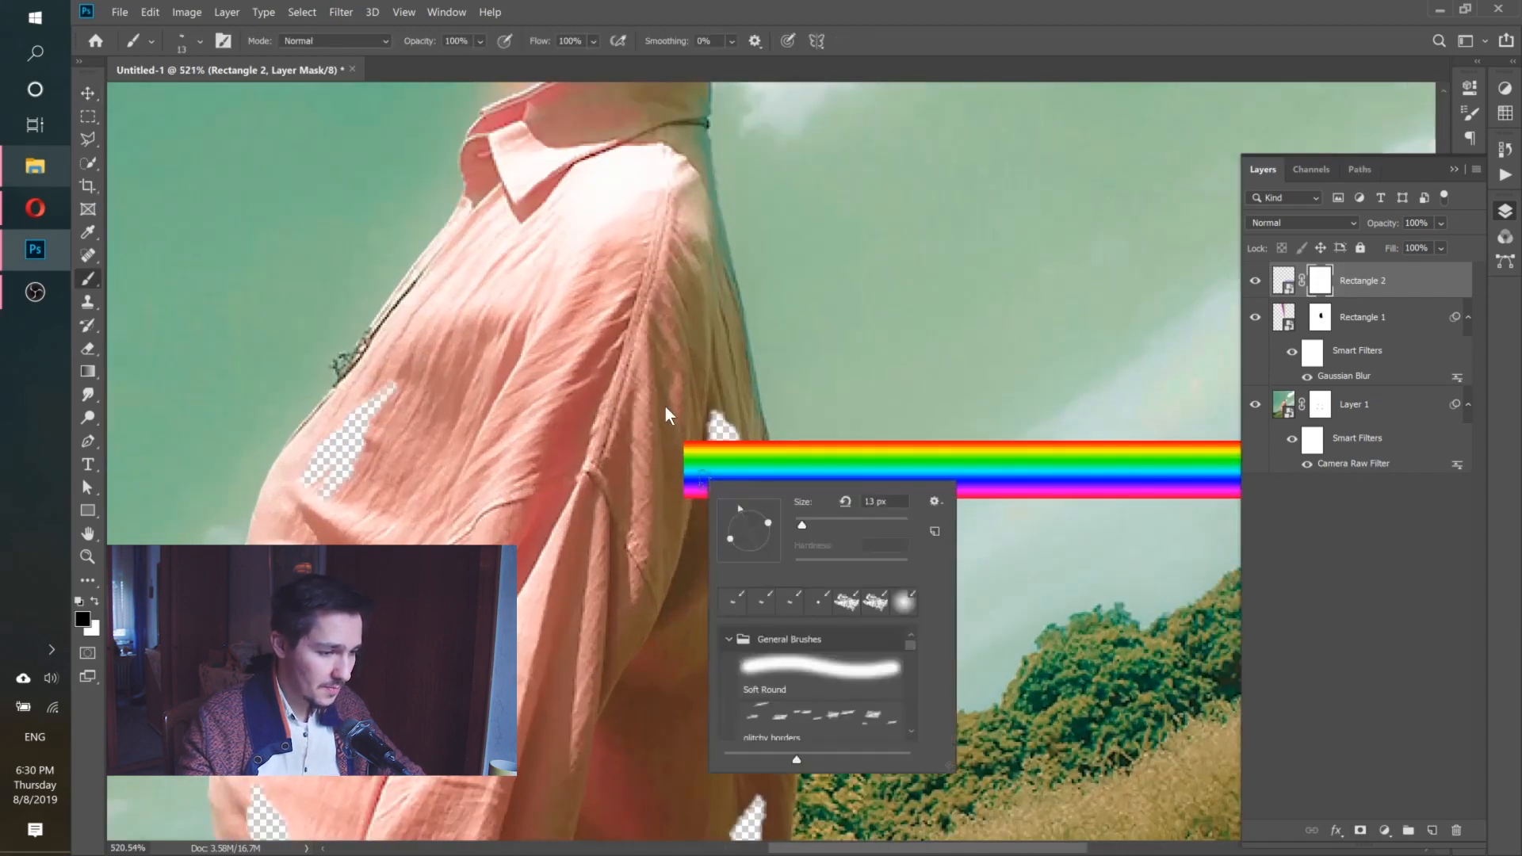
key("Escape")
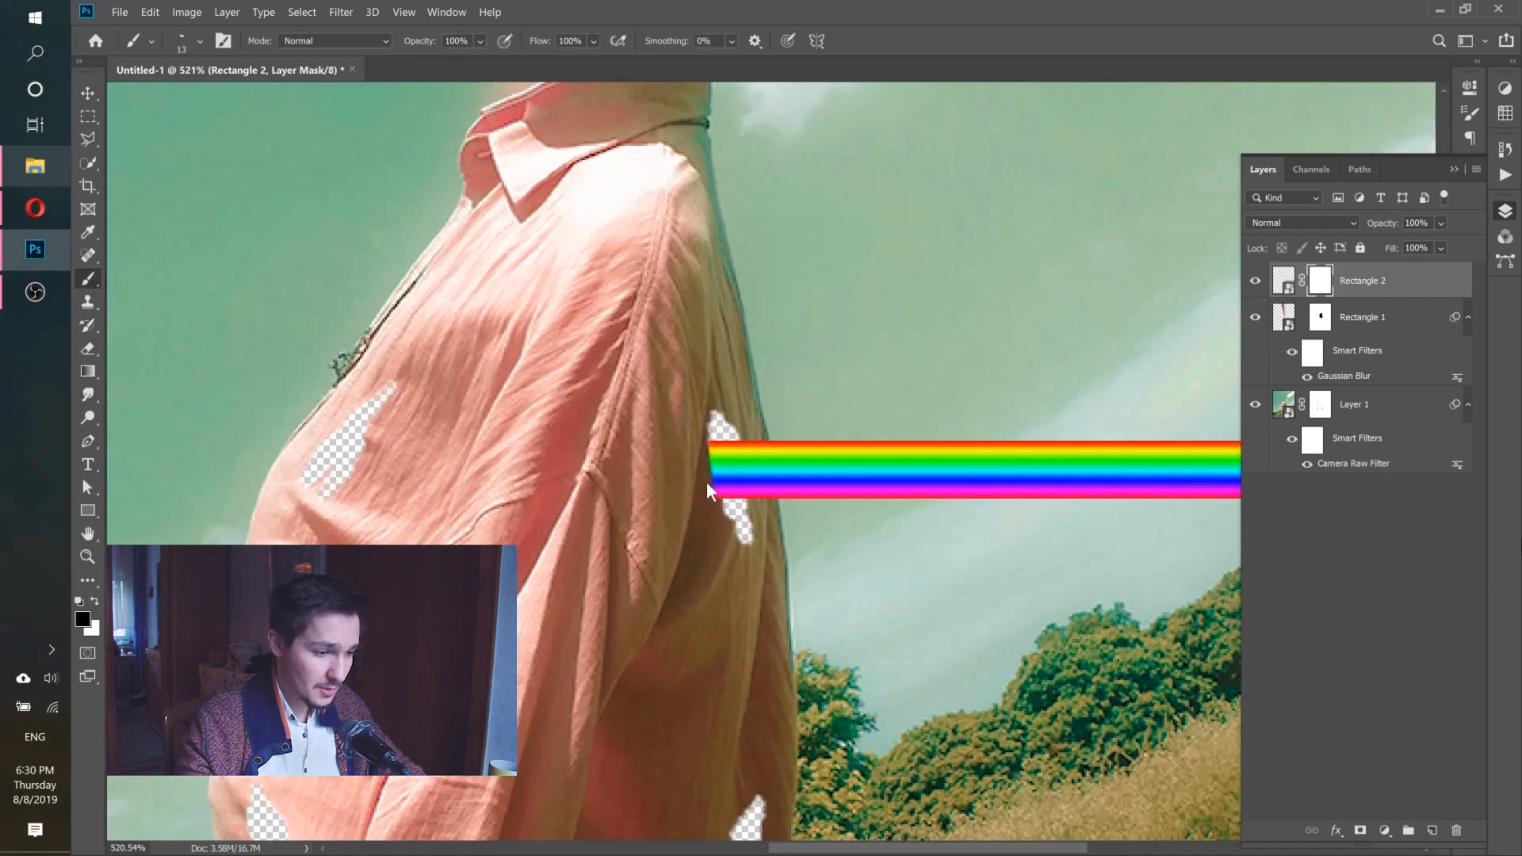
scroll(698, 454, "up", 5)
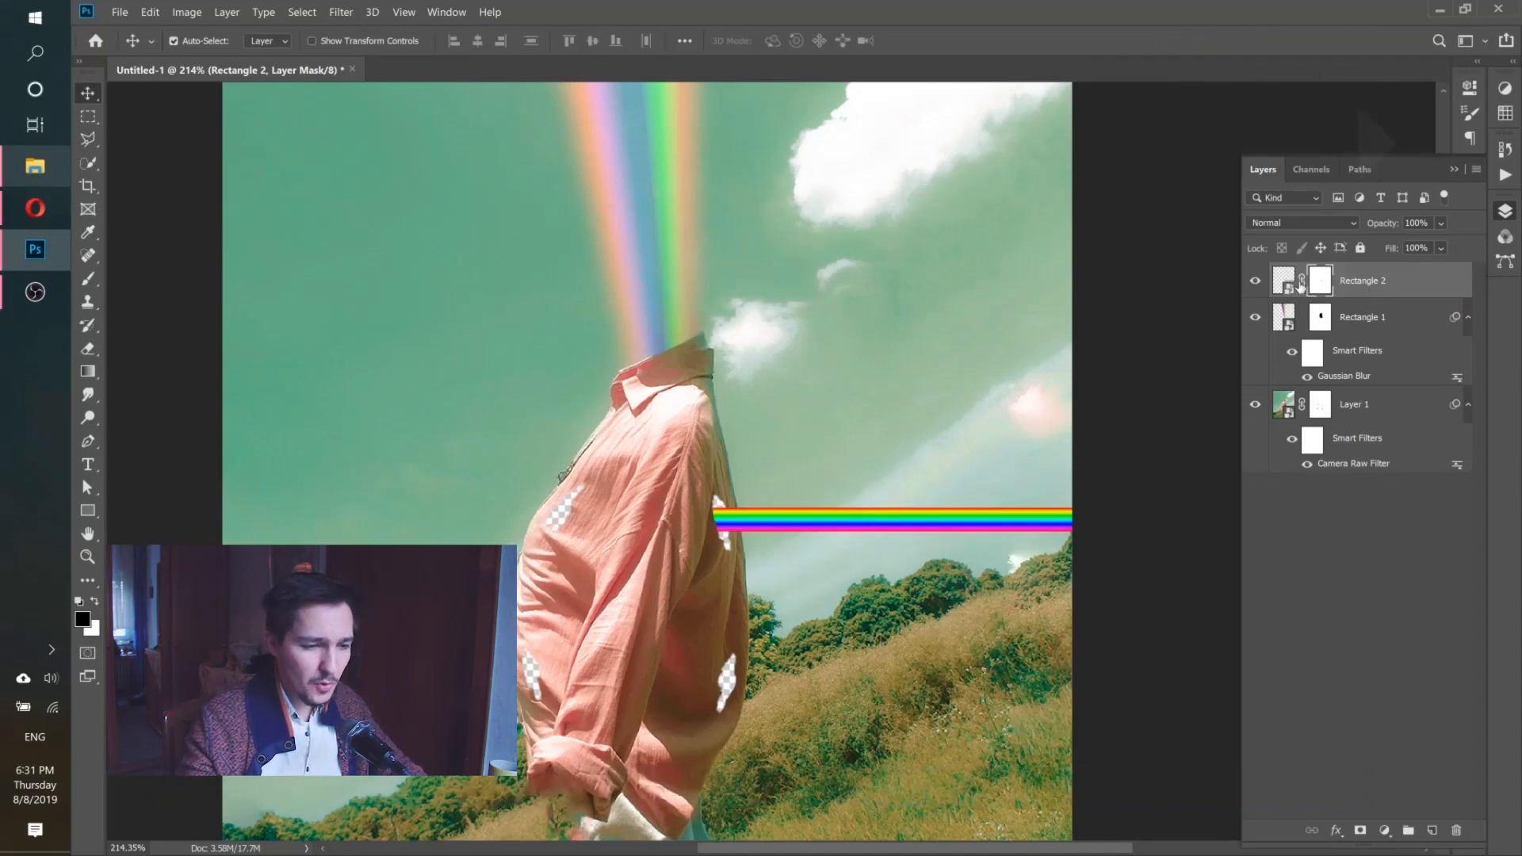
left_click(1286, 281)
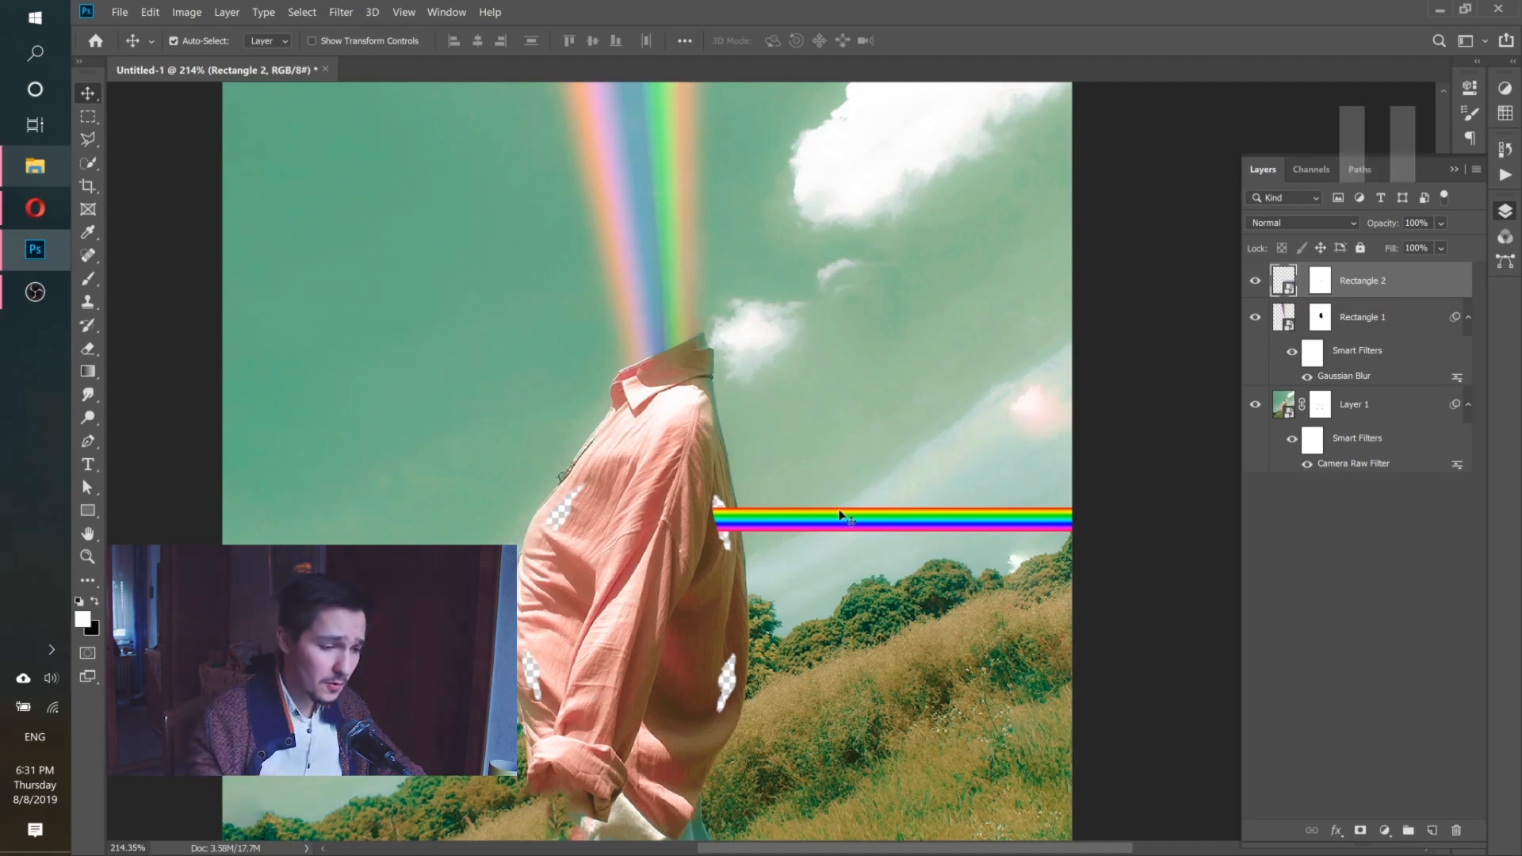
Widen the outer end of the Rectangle 2 beam at the canvas edge with a Perspective transform.
key("ctrl+t")
right_click(928, 521)
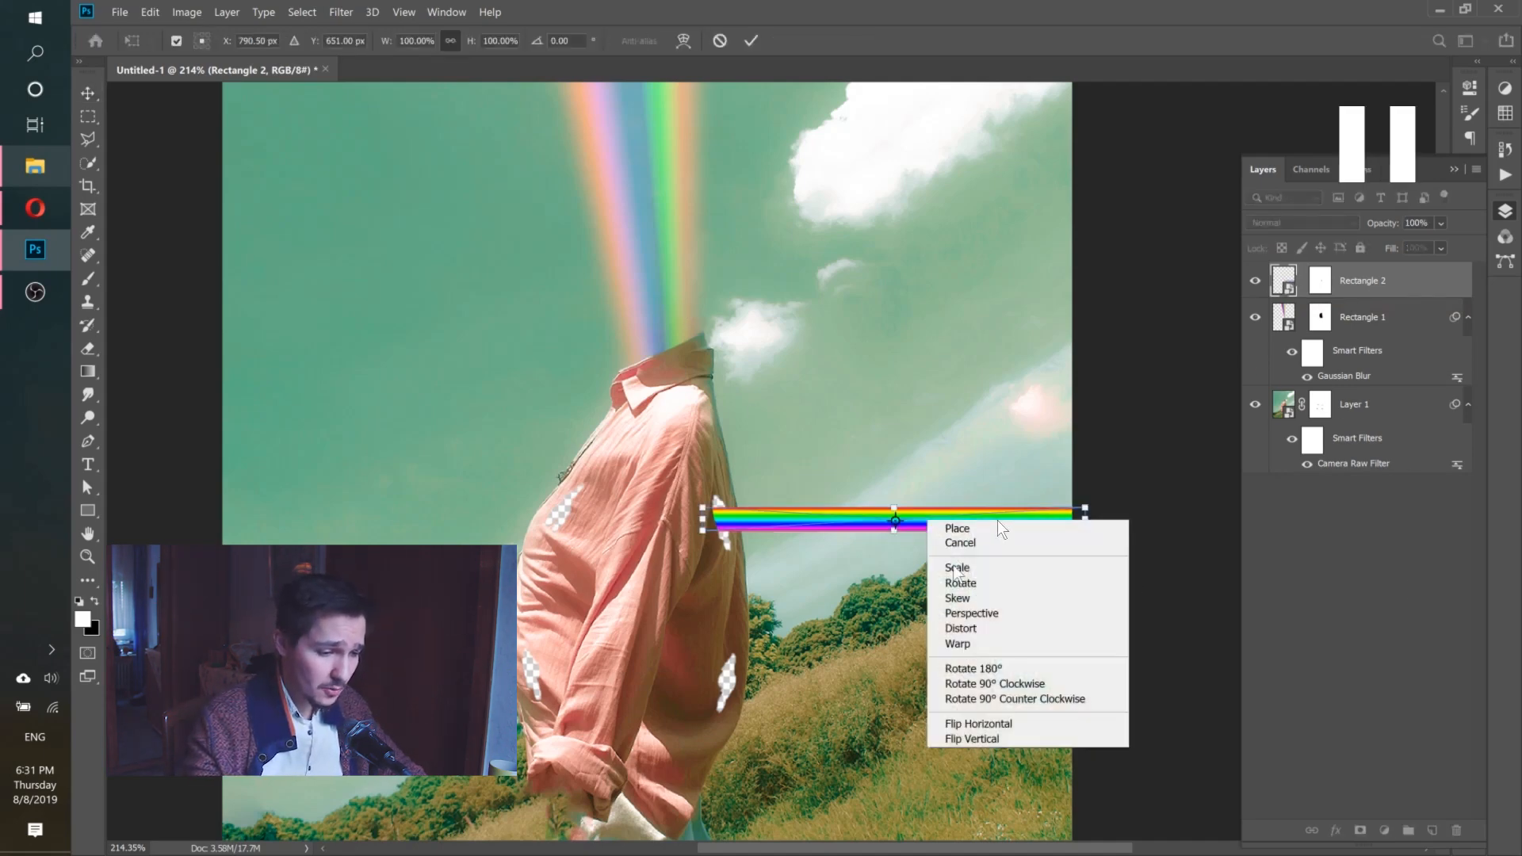
left_click(971, 612)
left_click_drag(1085, 507, 1084, 467)
left_click(753, 40)
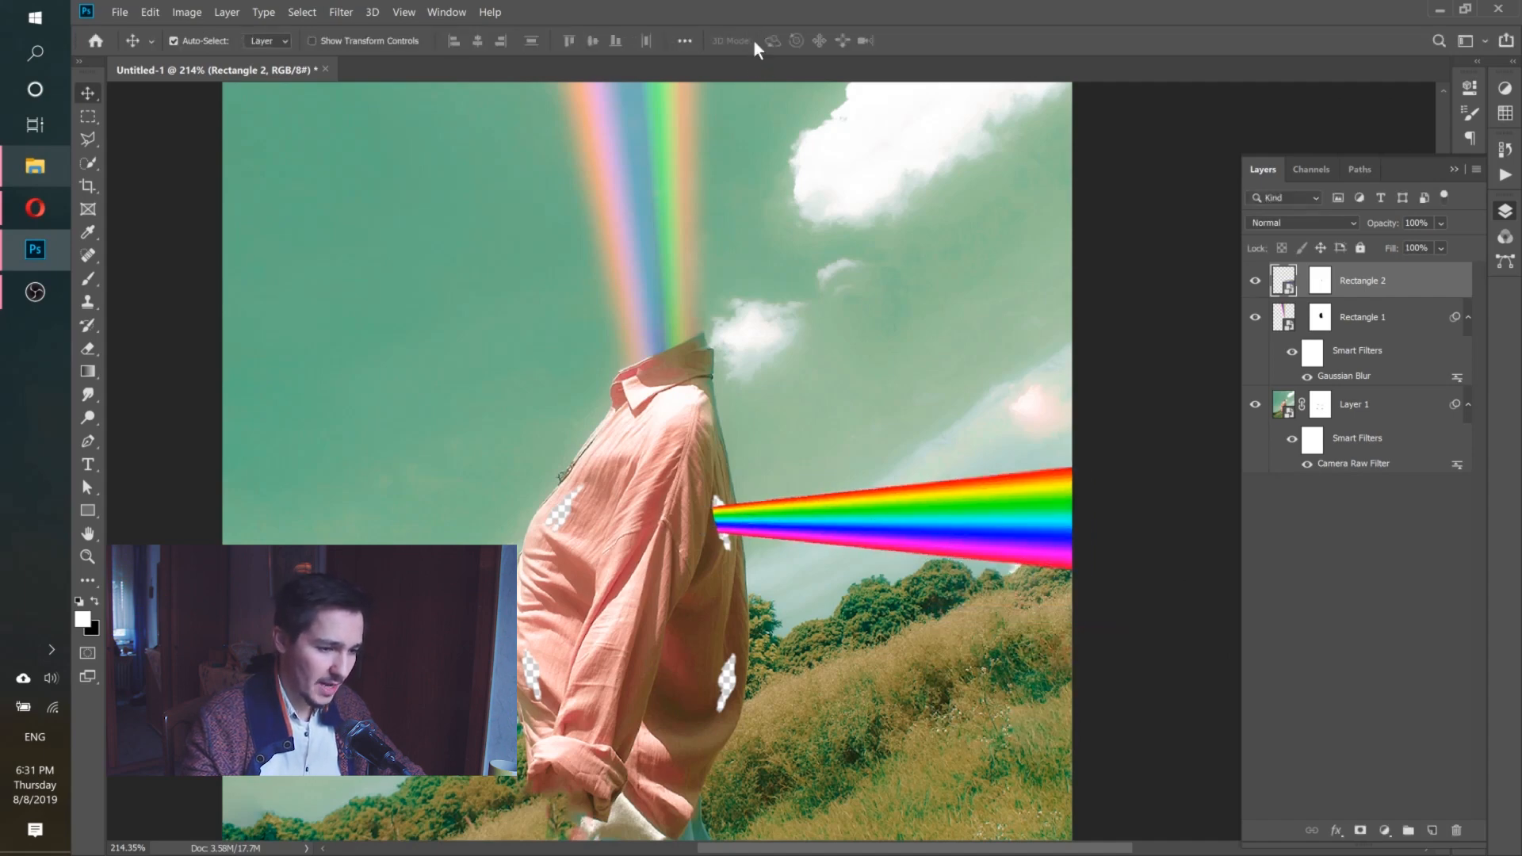
Apply a Gaussian Blur smart filter with a 5.8 px radius to the Rectangle 2 beam.
left_click(341, 12)
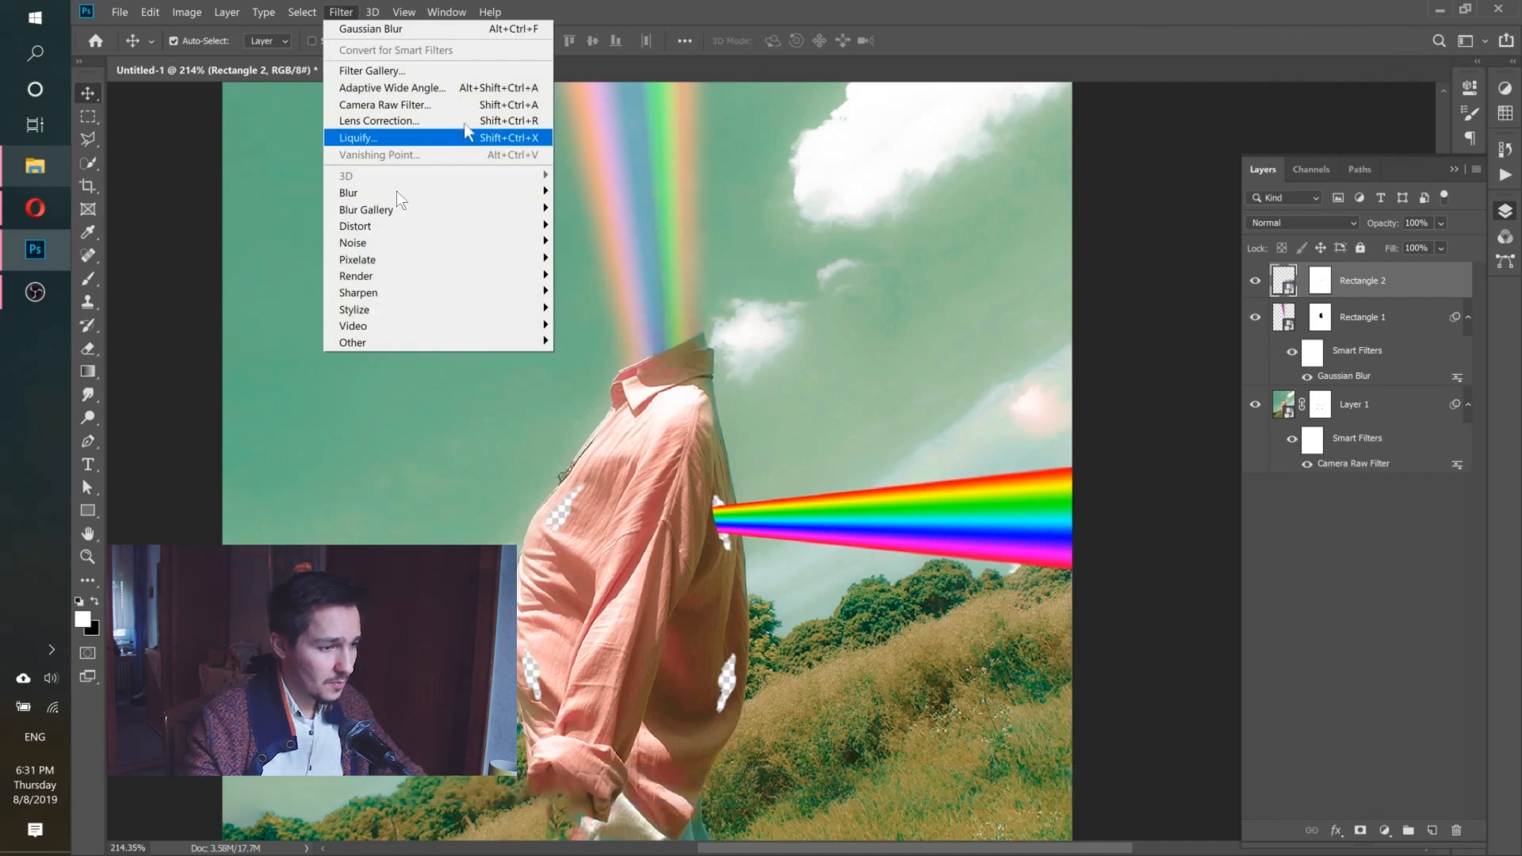
mouse_move(465, 190)
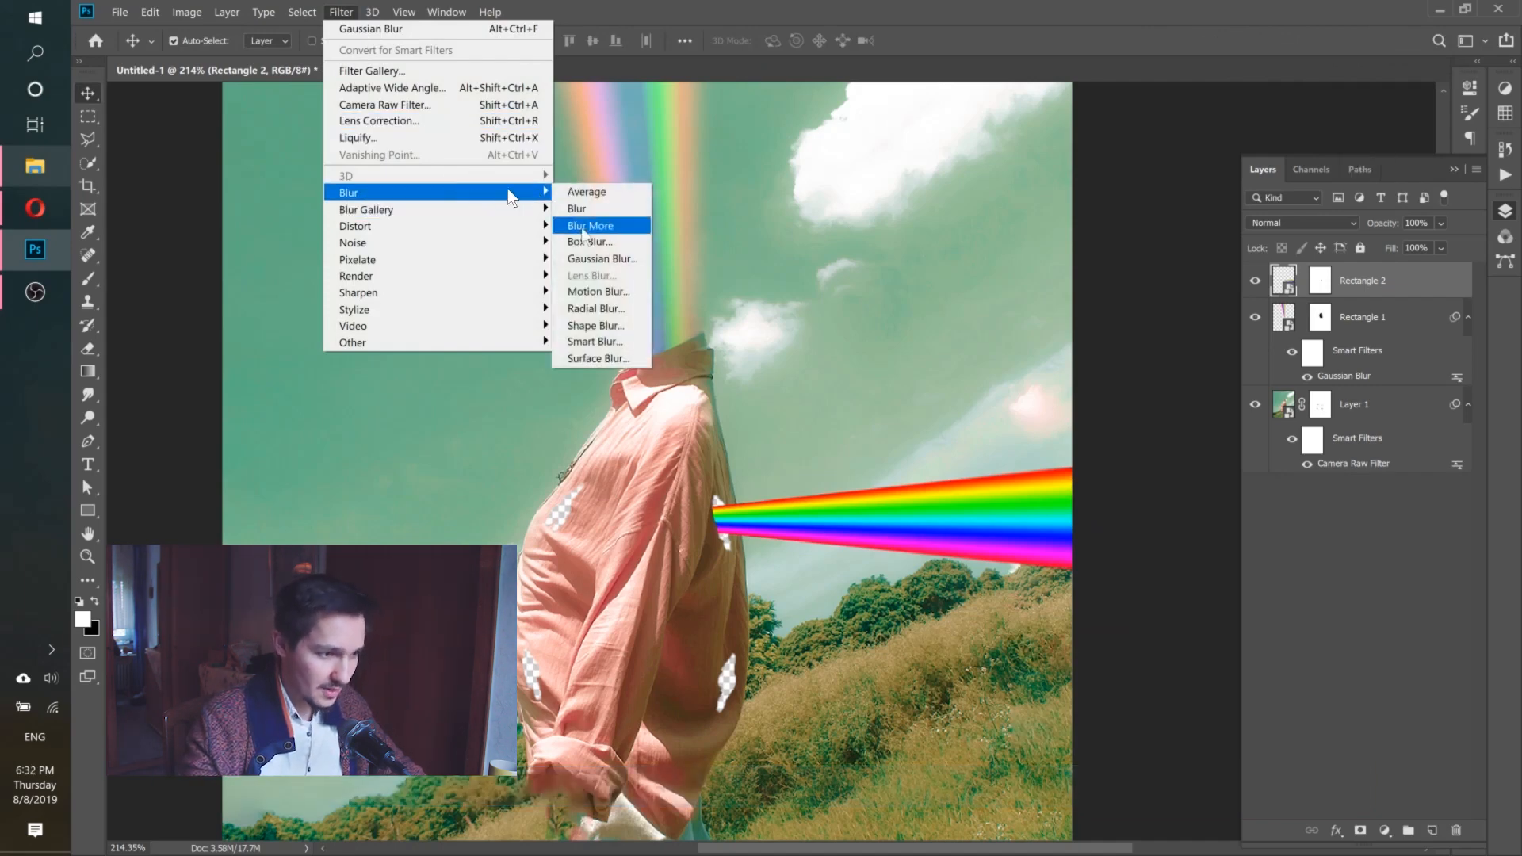
left_click(602, 260)
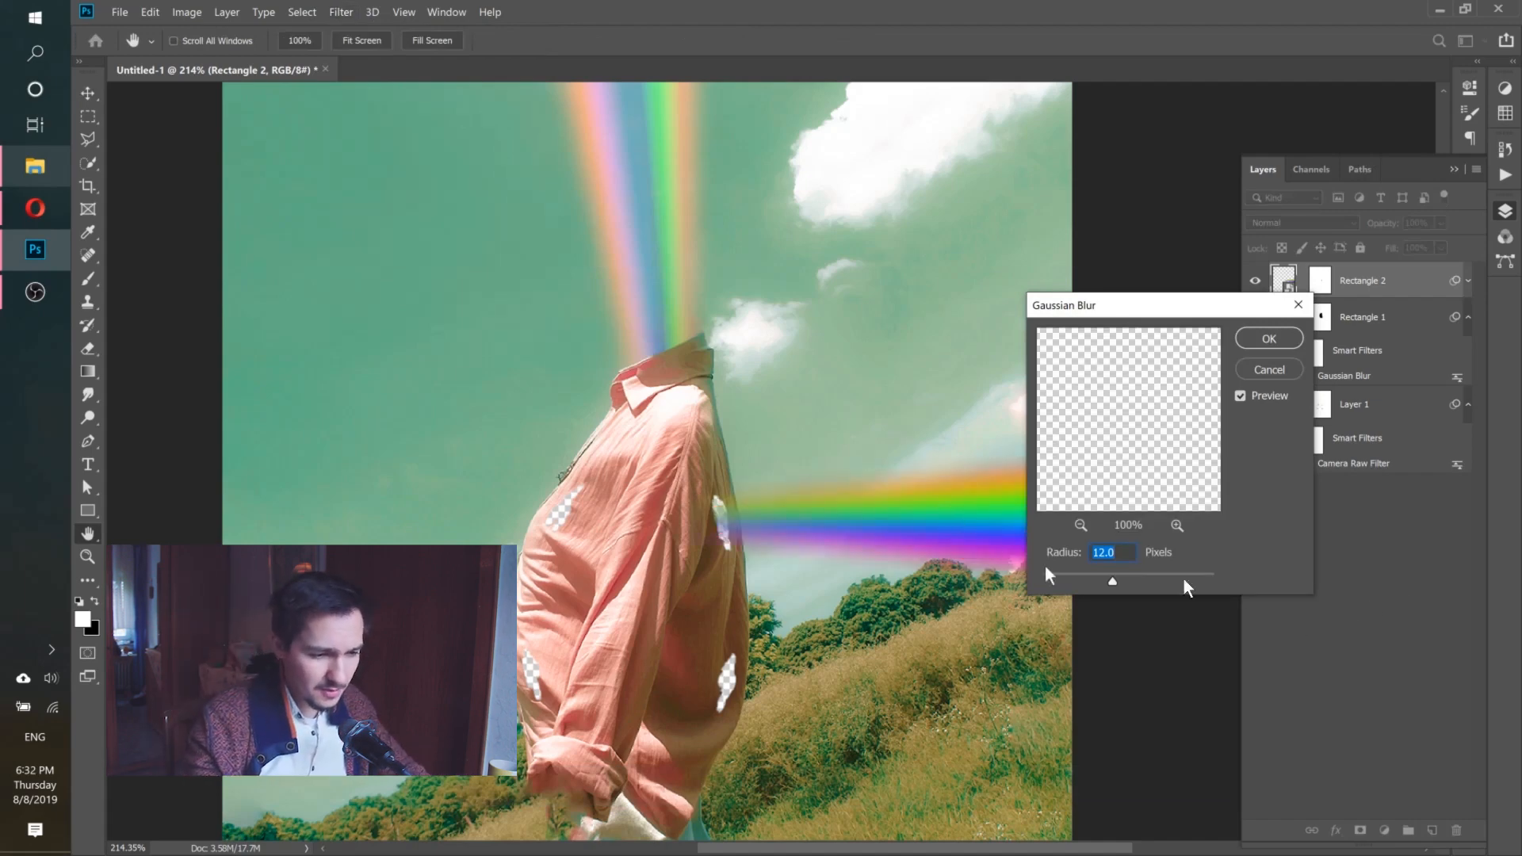
mouse_move(1113, 581)
left_mouse_down()
mouse_move(1080, 583)
mouse_move(1096, 581)
left_mouse_up()
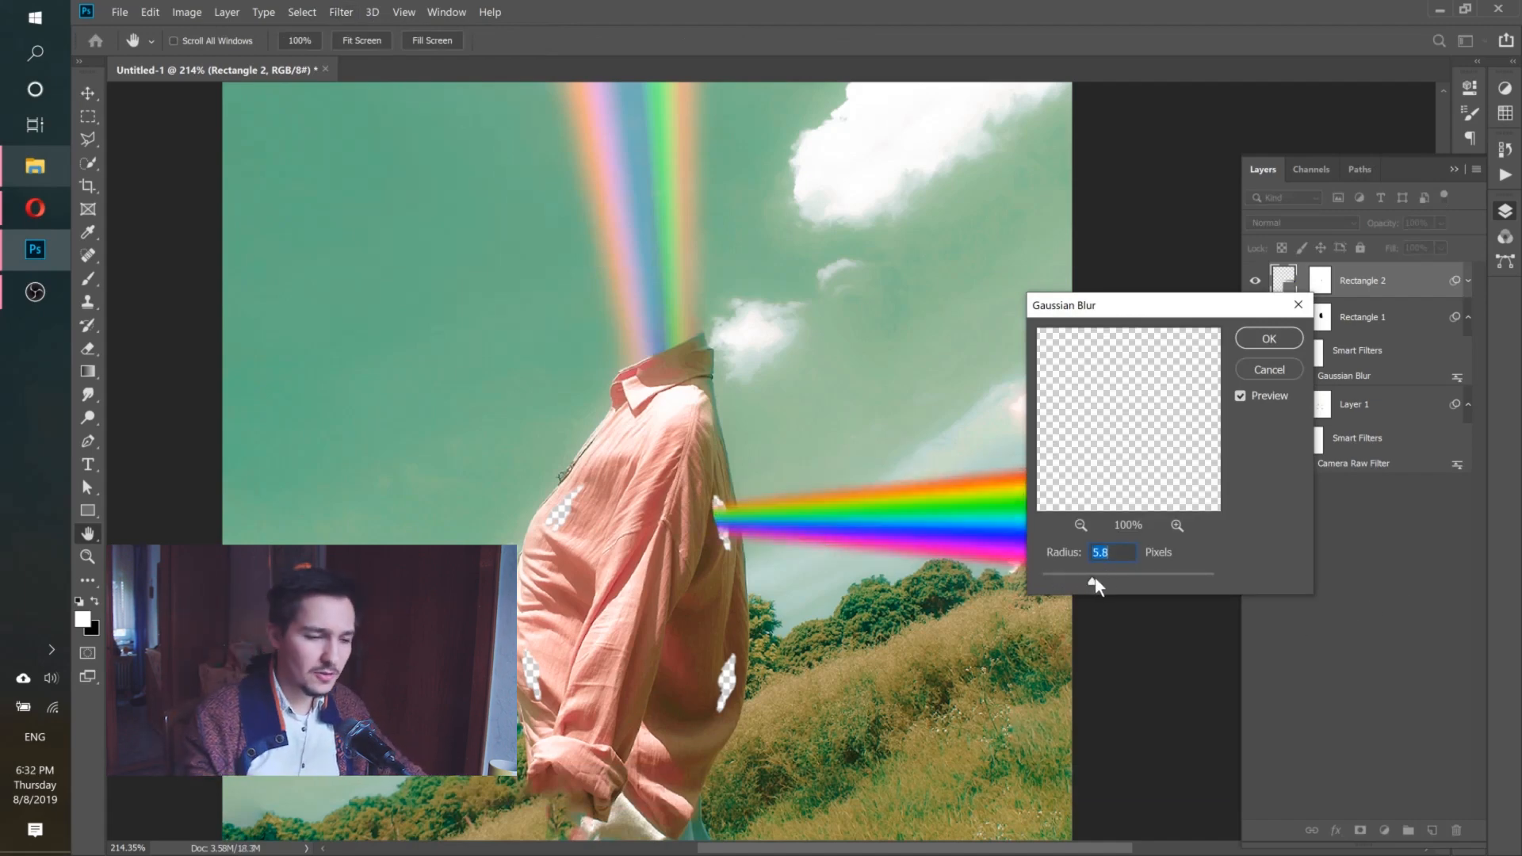
left_click(1261, 341)
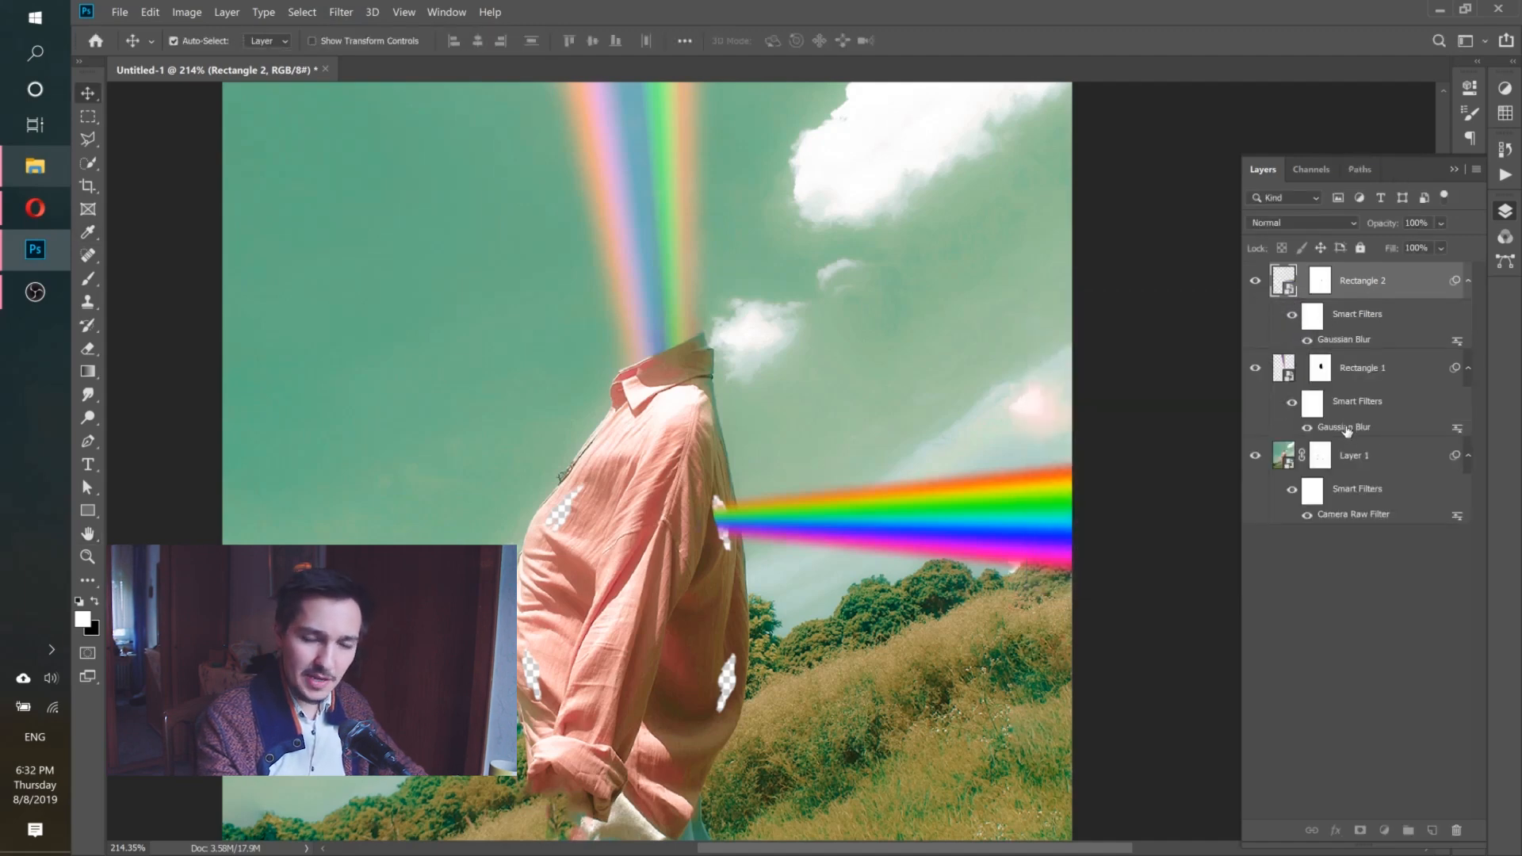
Set the Gaussian Blur radius of the Rectangle 2 beam to 12 px and open its blending mode choices.
double_click(1347, 428)
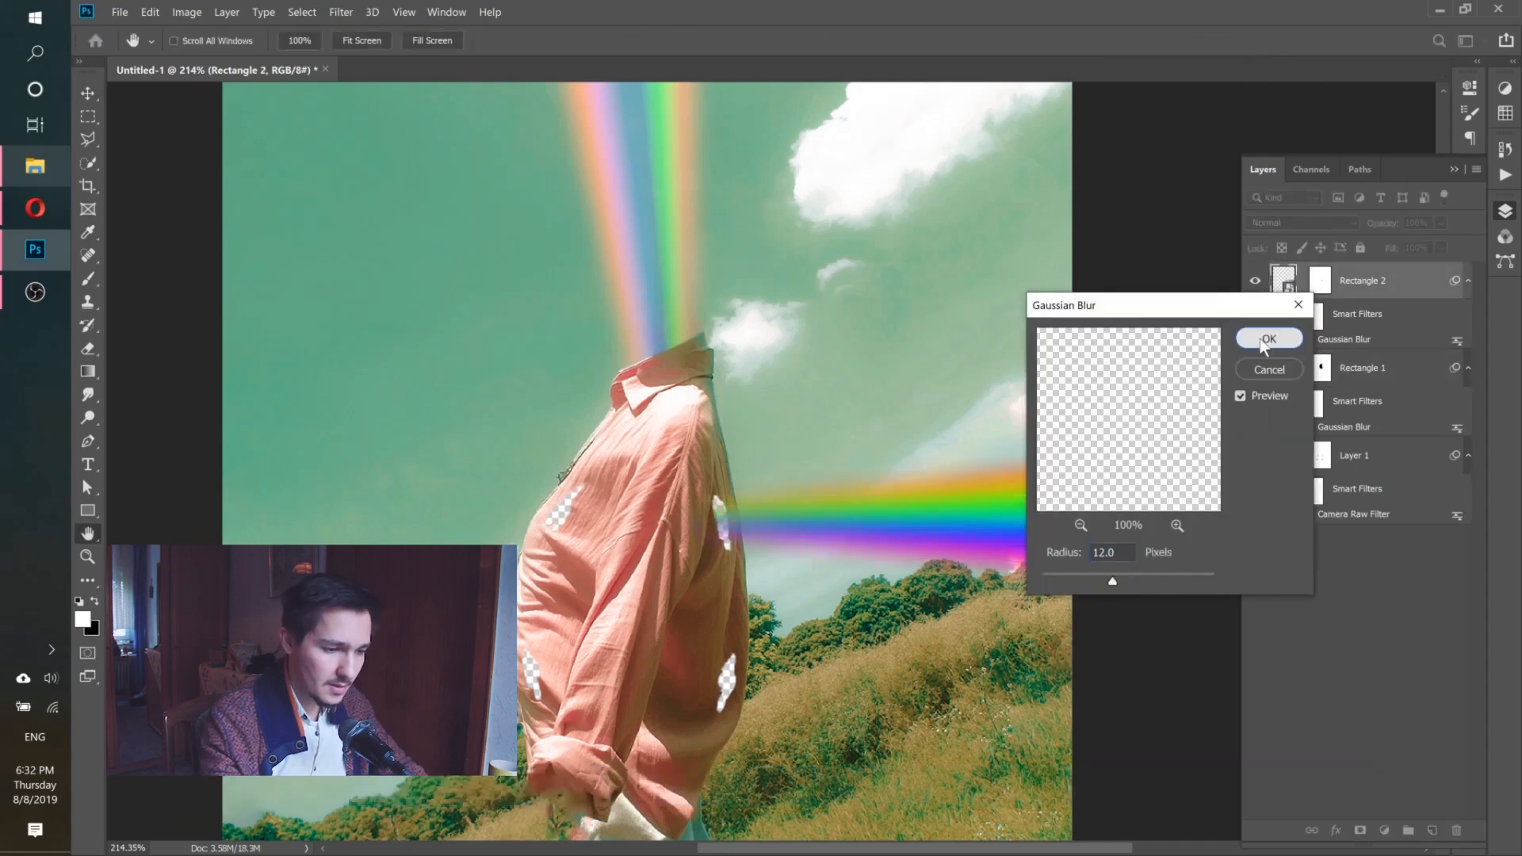
left_click(1267, 338)
left_click(1300, 223)
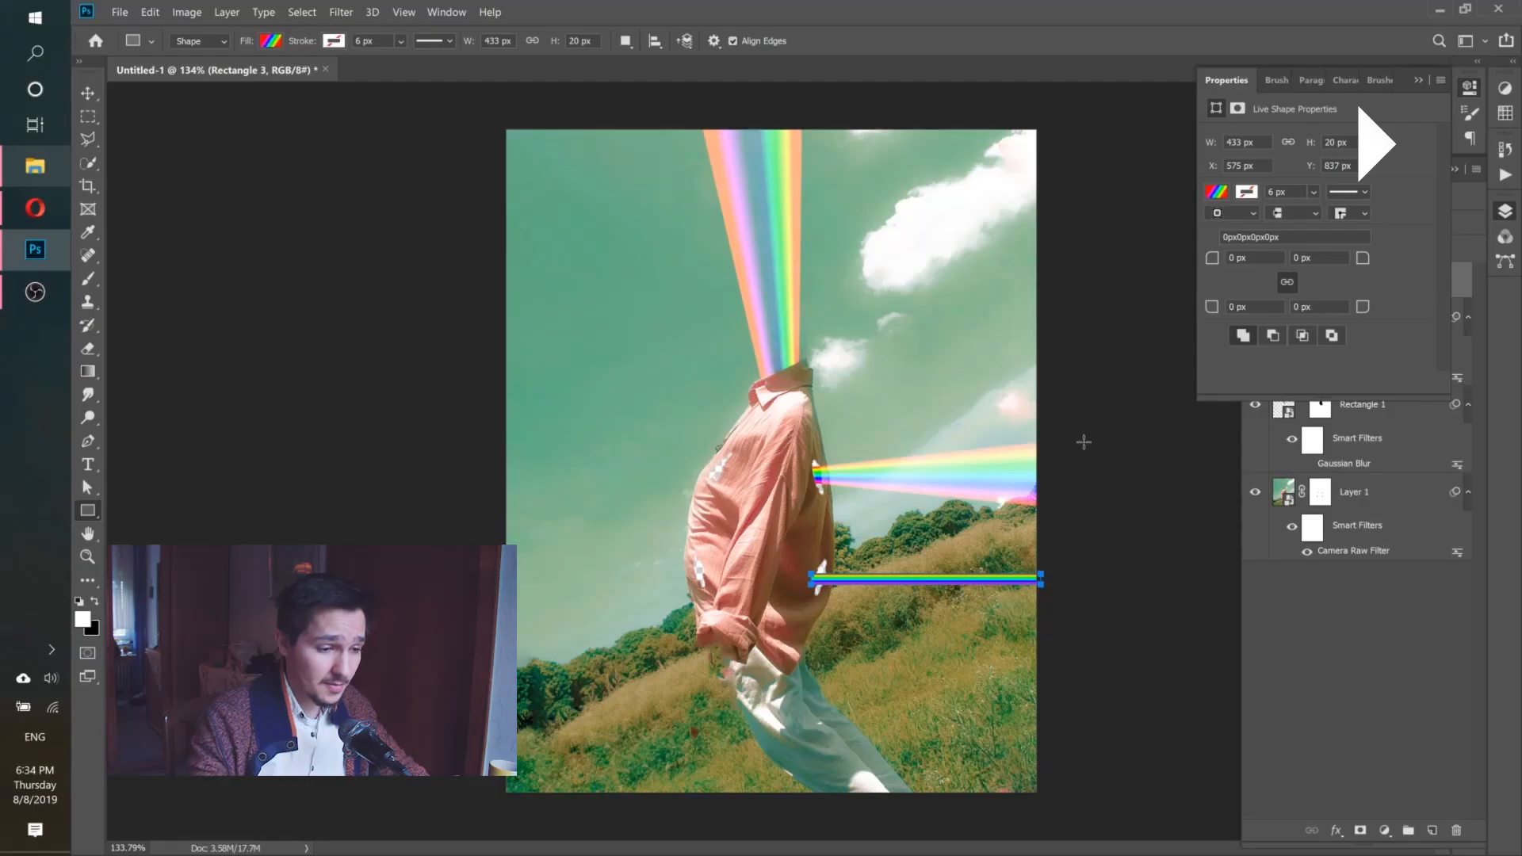
Mask the Rectangle 3 layer and paint out the beam's end overlapping the shirt beyond the lower back hole.
key("v")
left_click_drag(772, 587, 1014, 586)
left_click_drag(1019, 584, 827, 511)
left_click(1360, 831)
key("b")
mouse_move(647, 497)
left_mouse_down()
mouse_move(801, 499)
mouse_move(681, 529)
mouse_move(721, 531)
left_mouse_up()
scroll(687, 544, "up", 3)
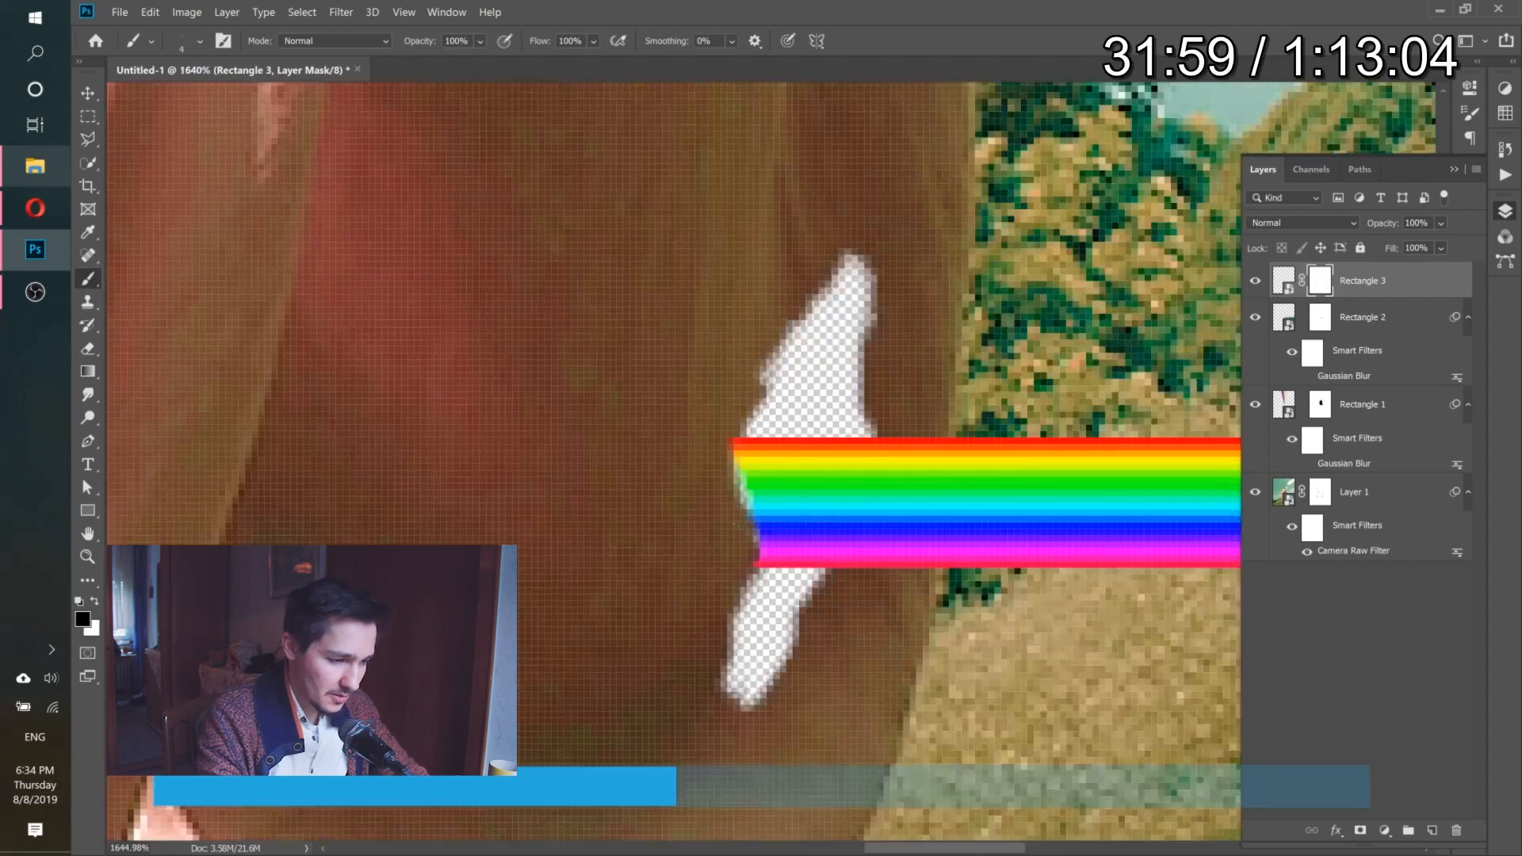
Transform the Rectangle 3 beam, widening its outer end in perspective and skewing that end downward over the hillside.
key("ctrl+0")
key("ctrl+t")
left_click_drag(1153, 456, 1149, 428)
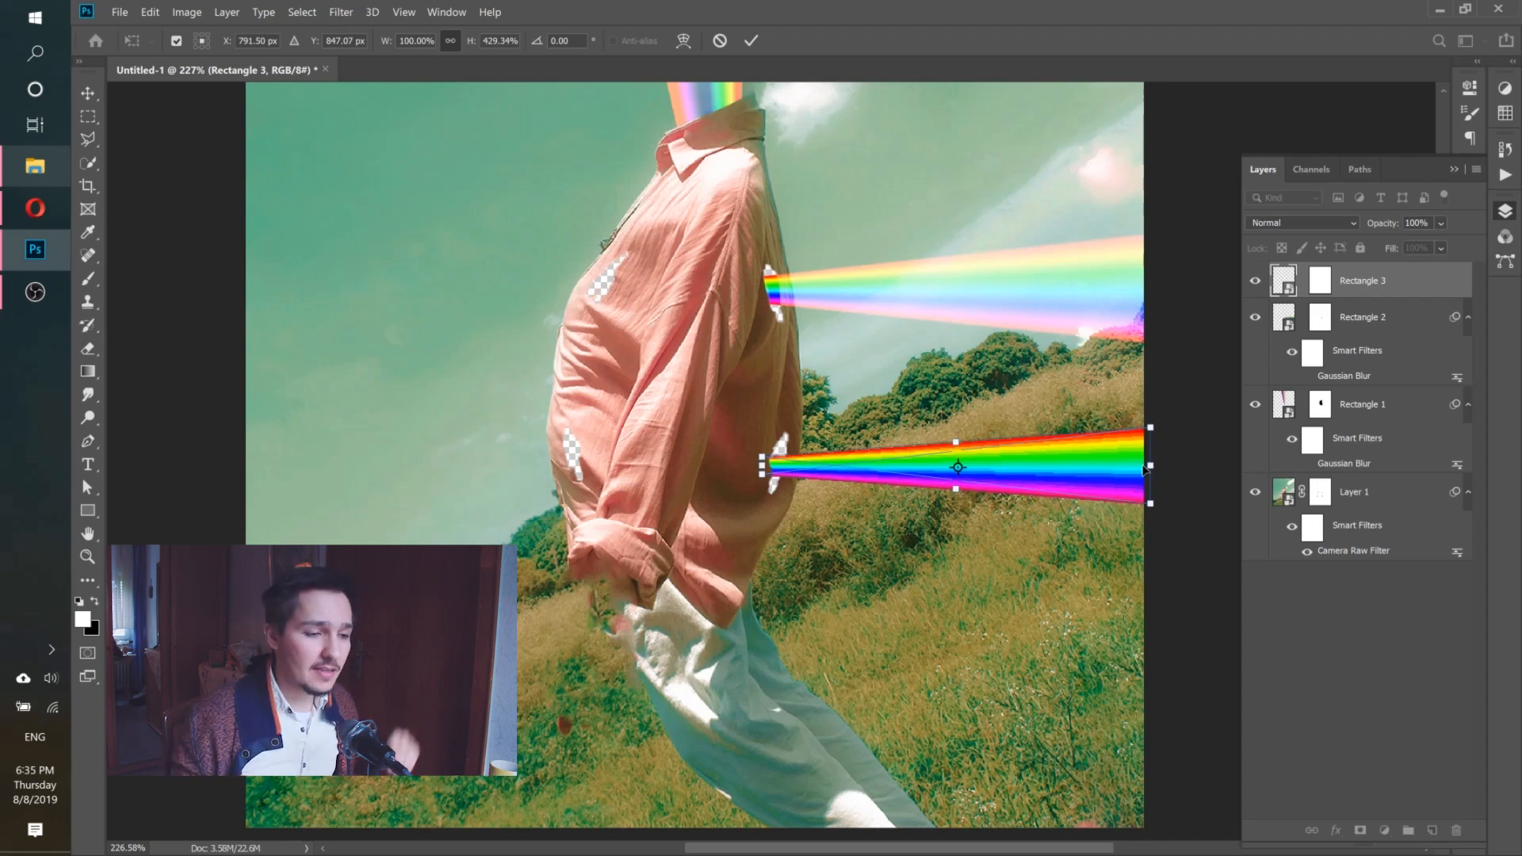
left_click_drag(1094, 473, 1093, 499)
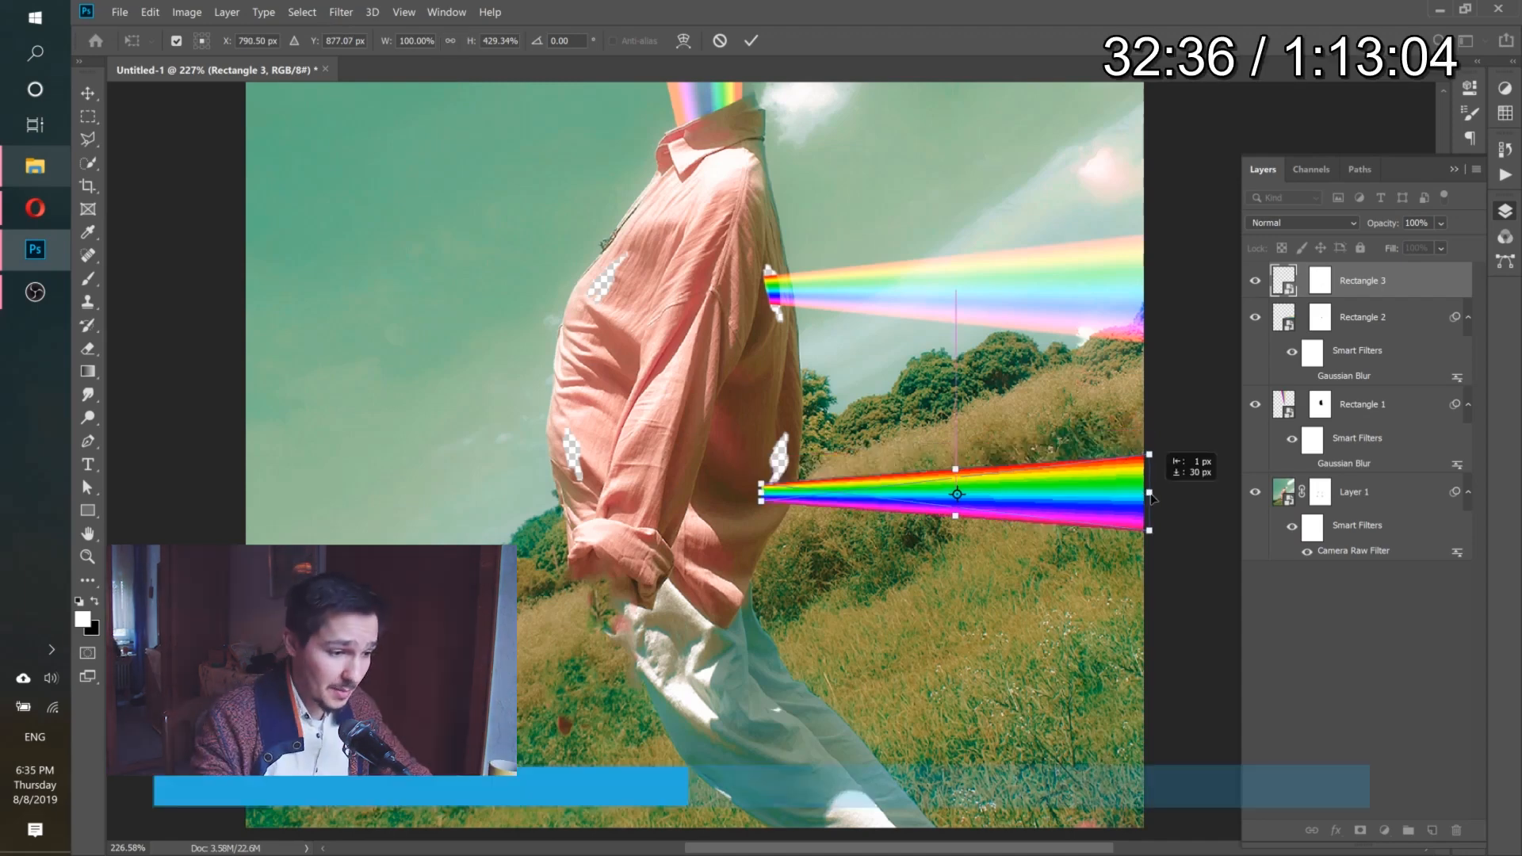
key("ctrl+z")
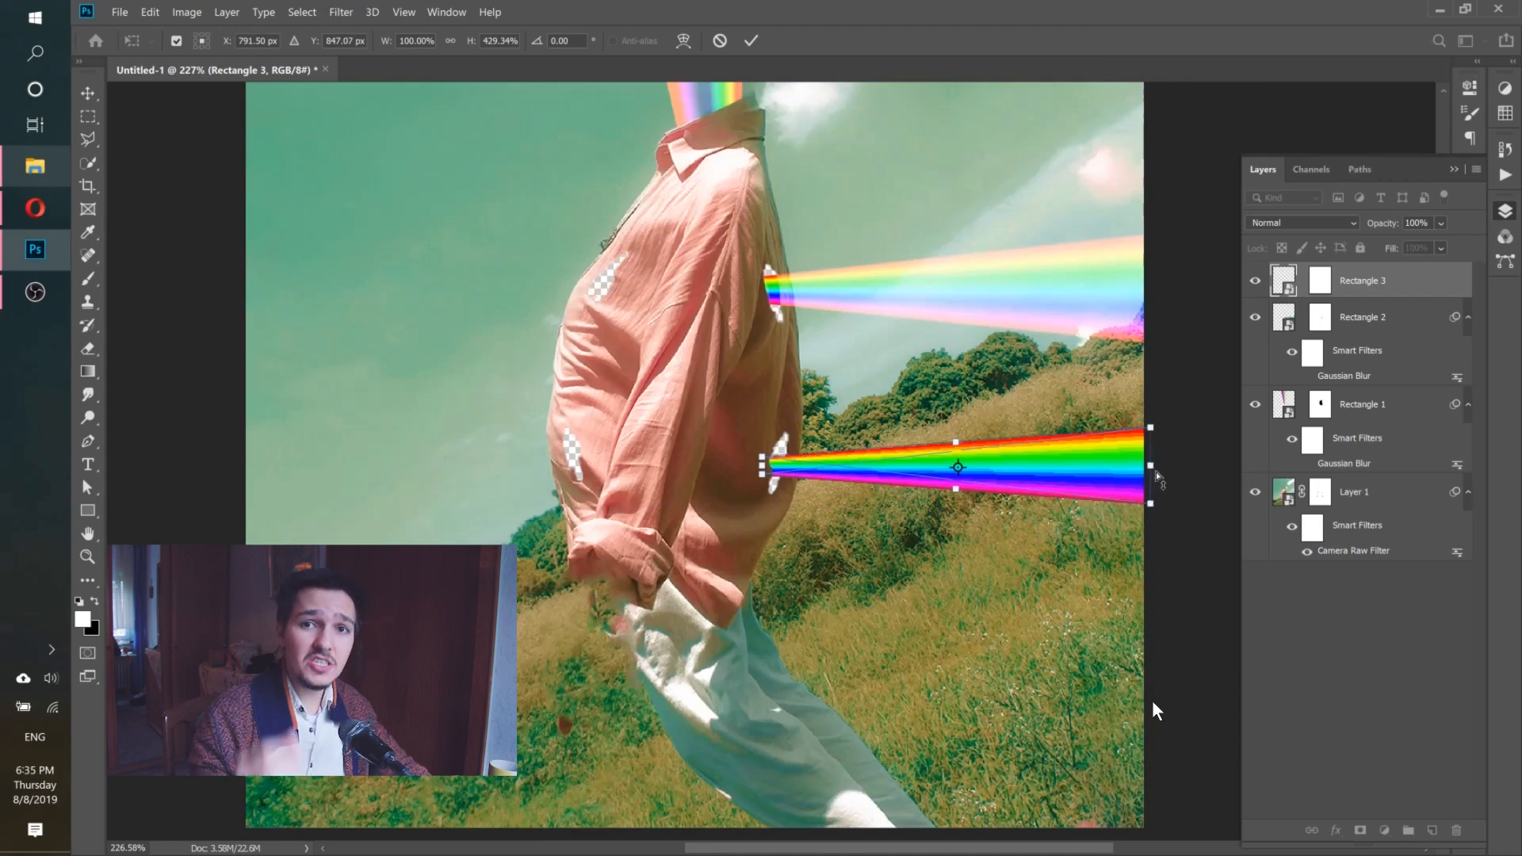
left_click_drag(1158, 479, 1153, 561)
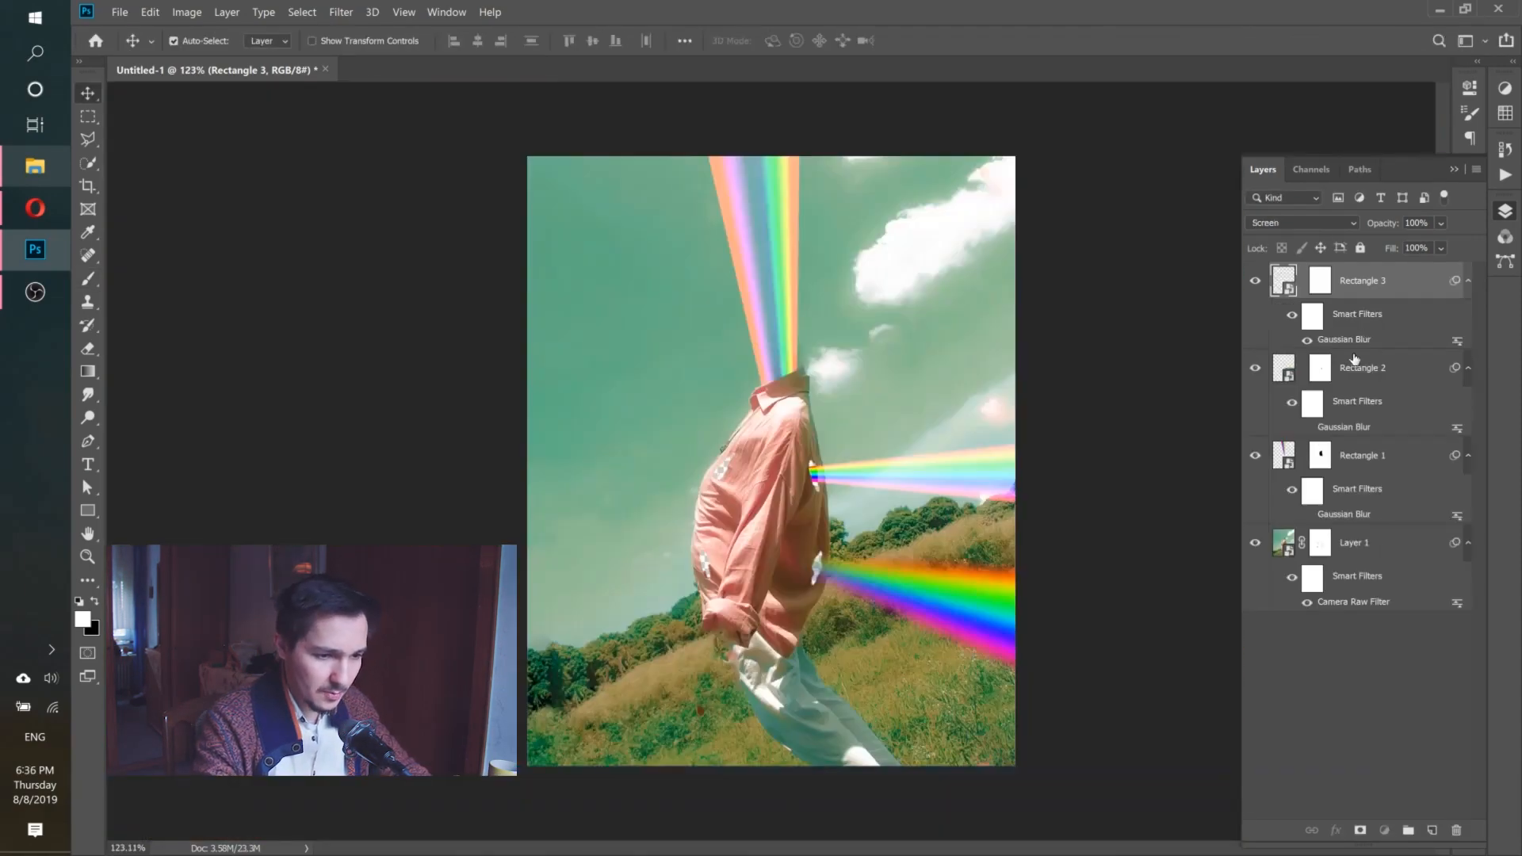
Set the blending mode of the Rectangle 3 beam to Screen and deselect the layers.
left_click(1304, 223)
left_click(1300, 365)
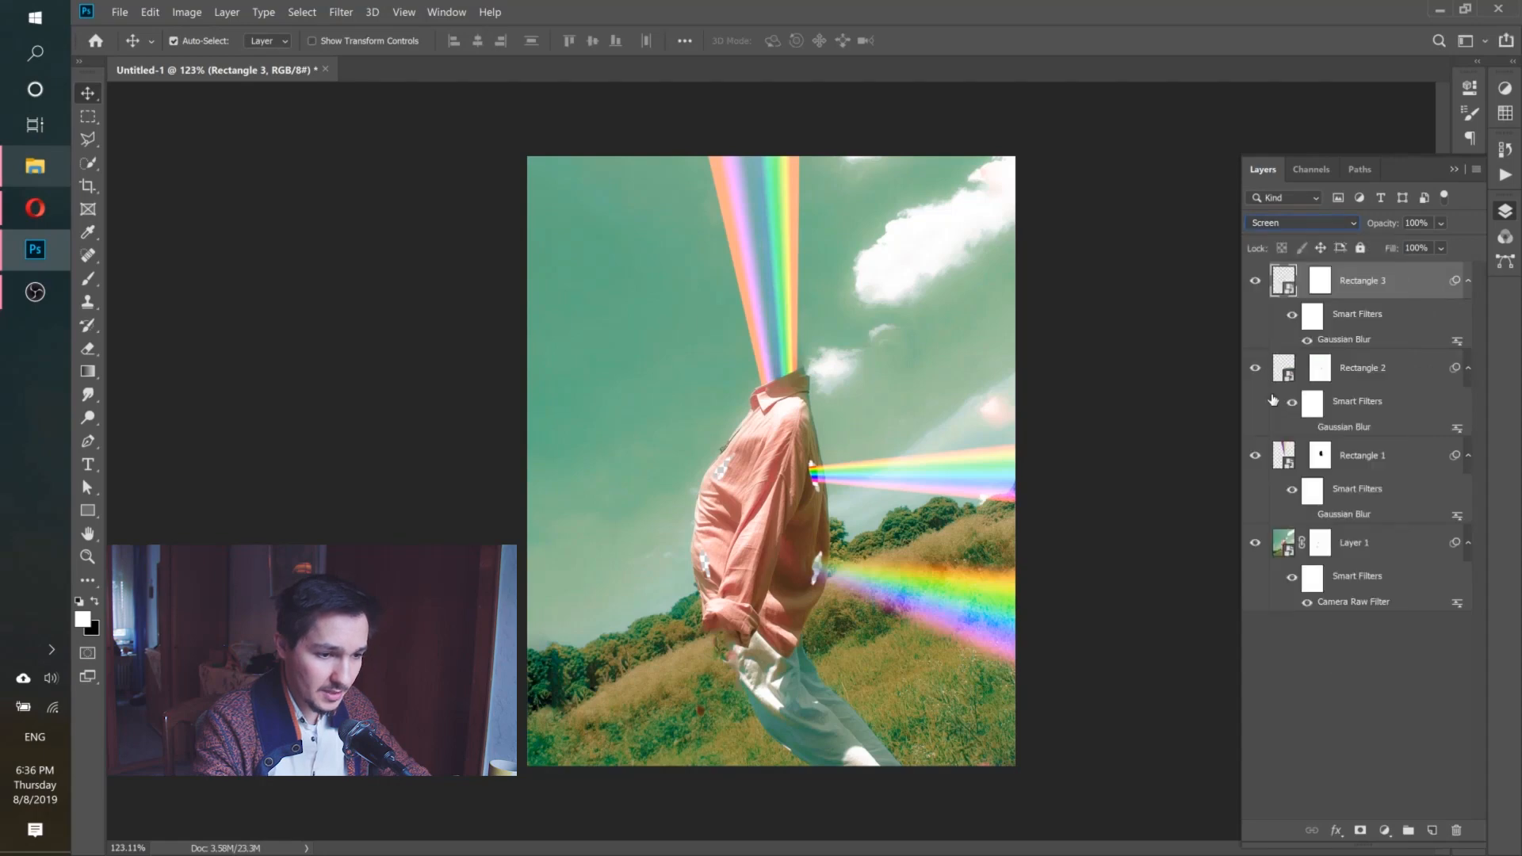
left_click(1339, 701)
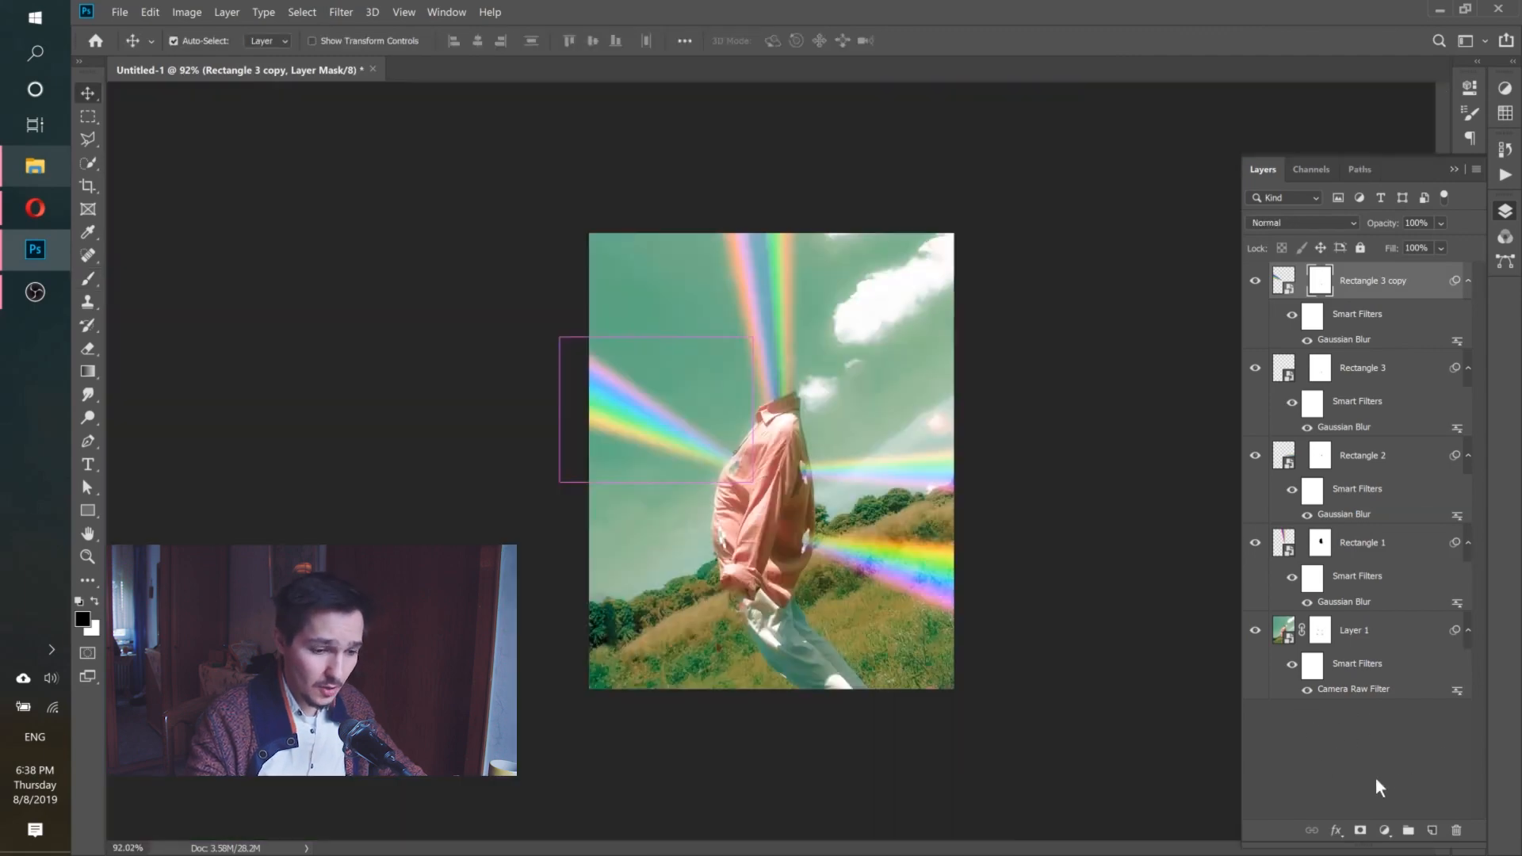
Add a white (ffffff) Solid Color fill layer and place it beneath Layer 1 in the stack.
left_click(1378, 785)
left_click(1385, 830)
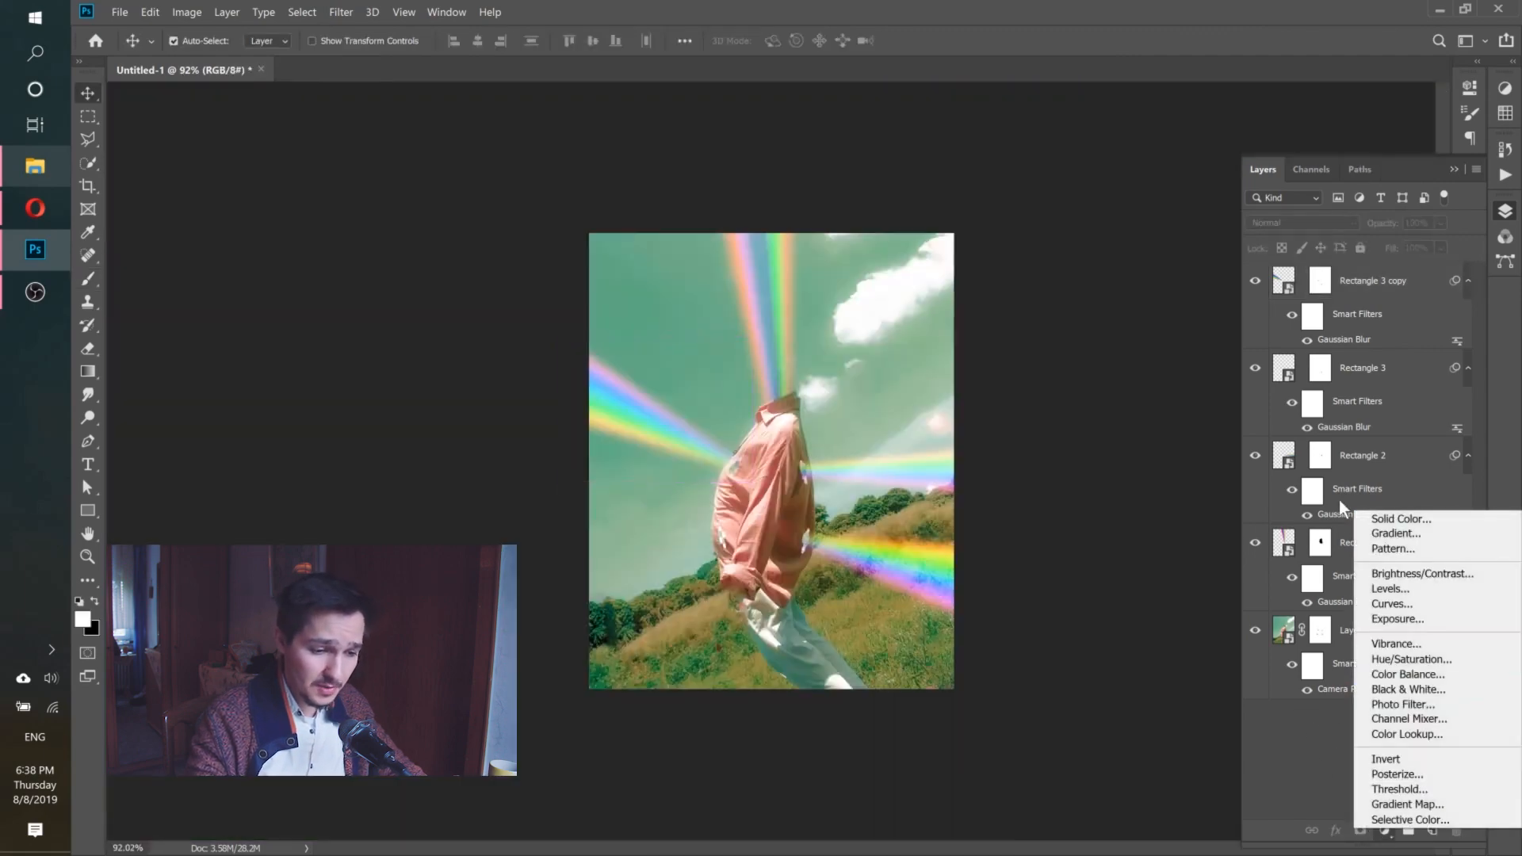
left_click(1400, 518)
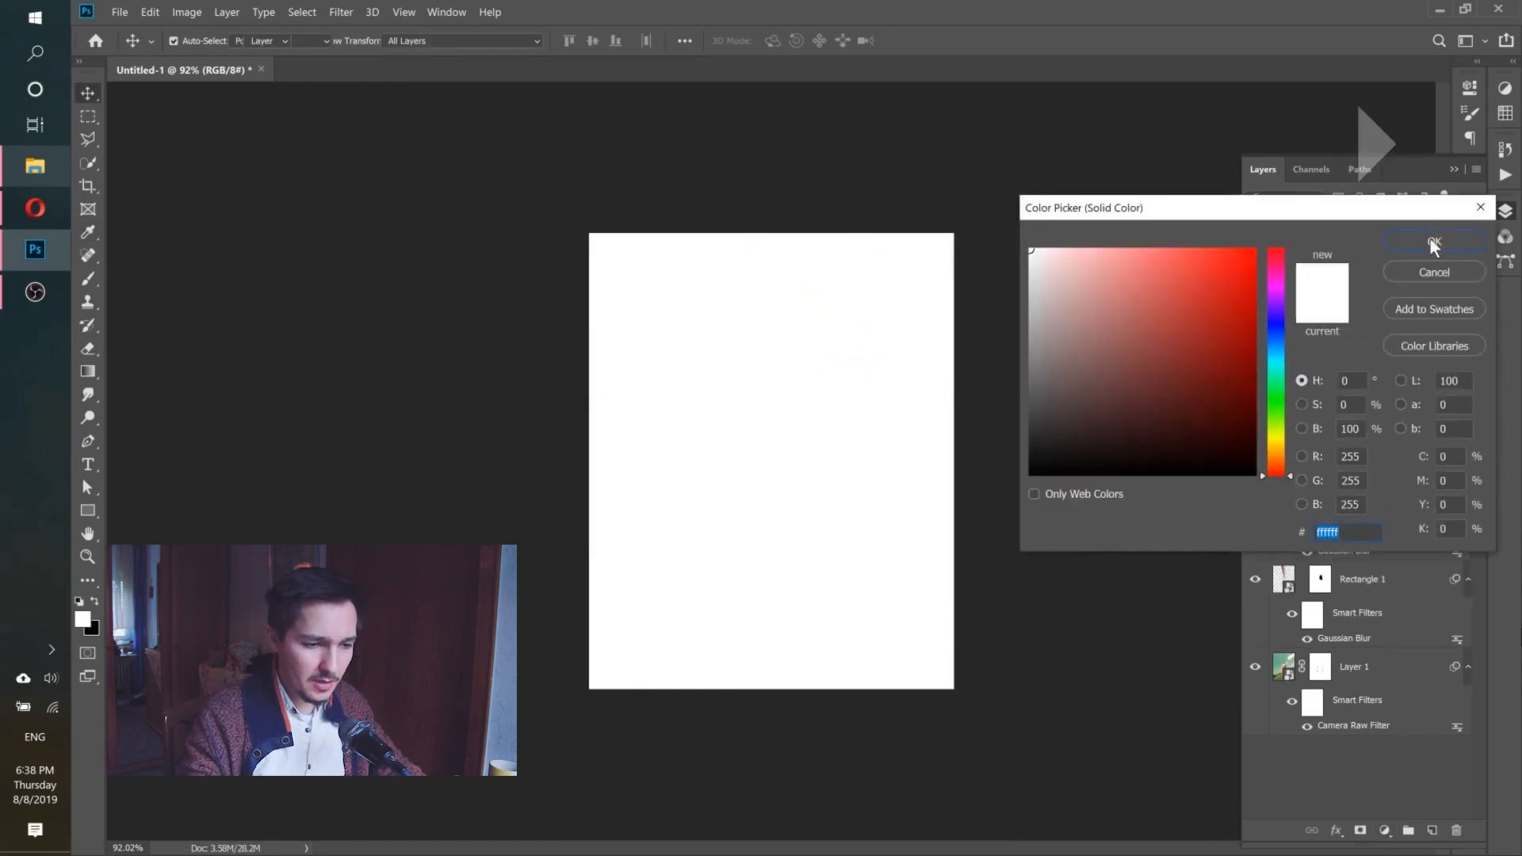
left_click(1431, 242)
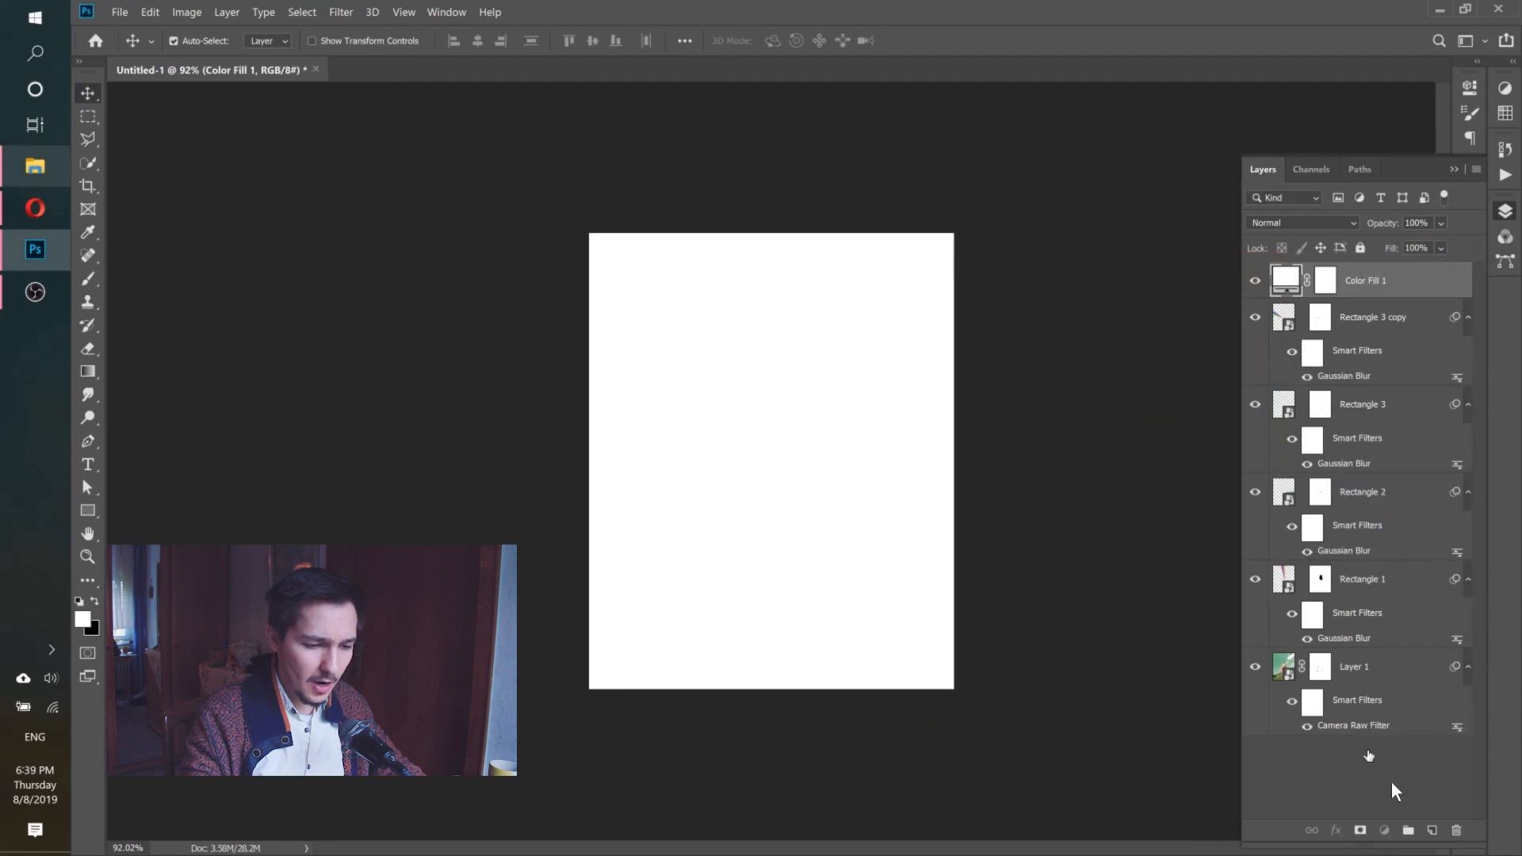
left_click_drag(1369, 756, 1352, 755)
left_click(1352, 755)
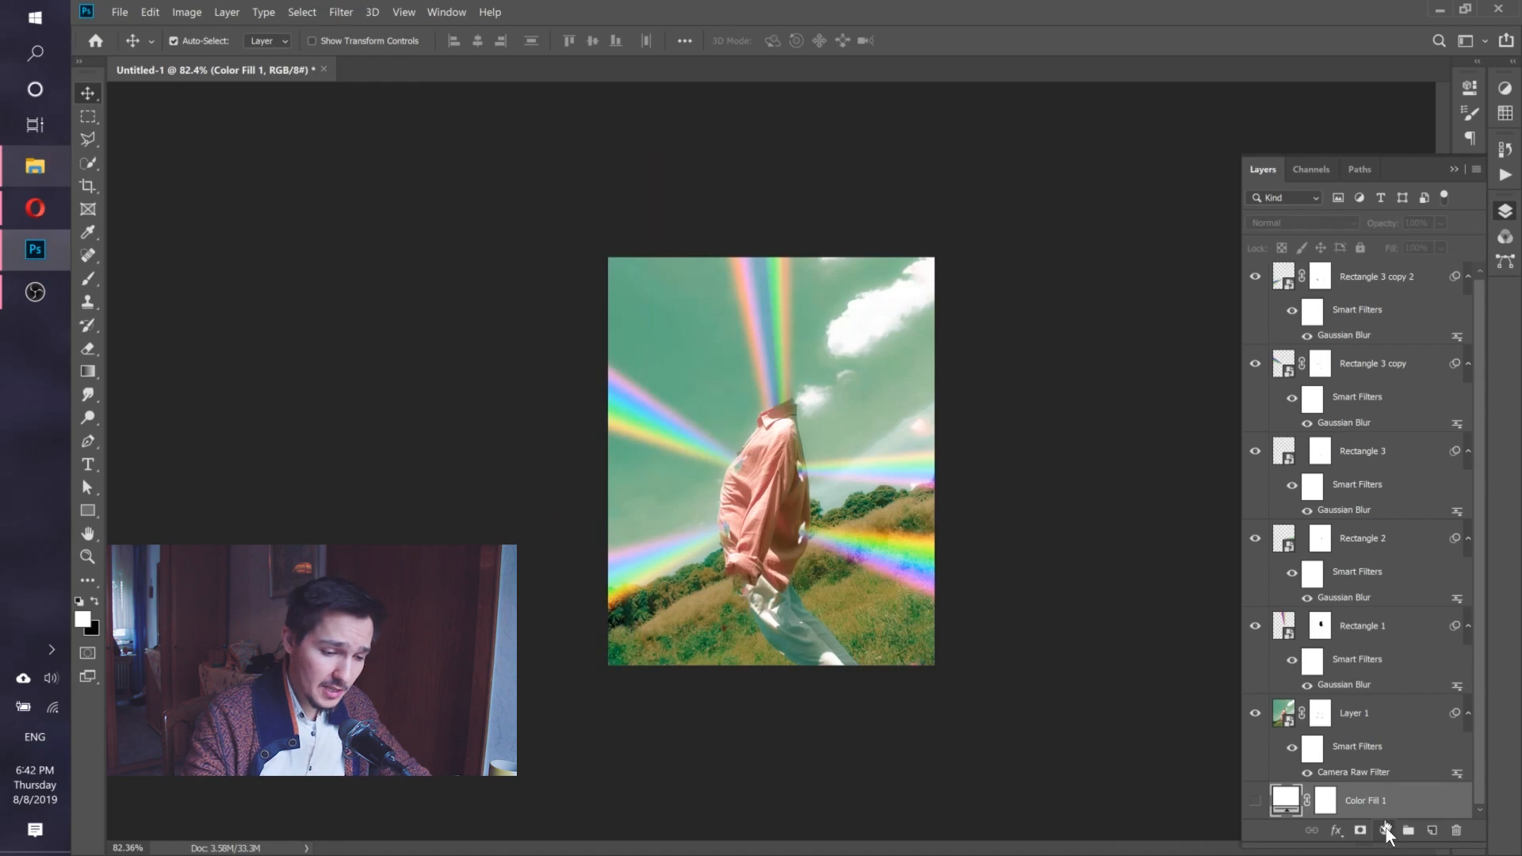
Delete the Color Fill 1 layer beneath Layer 1.
left_click_drag(1347, 801, 1456, 830)
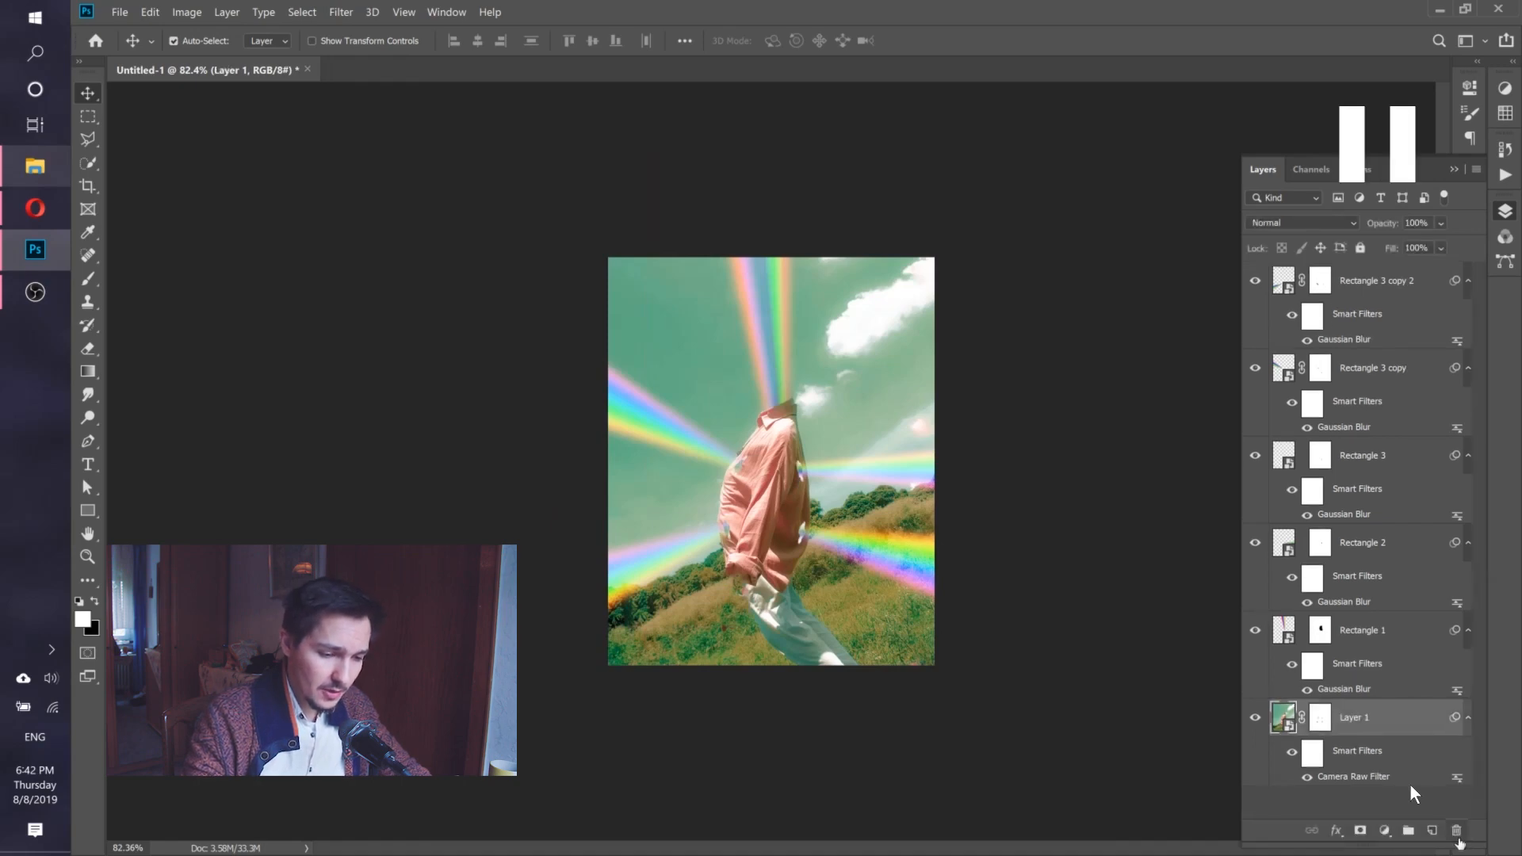
key("ctrl")
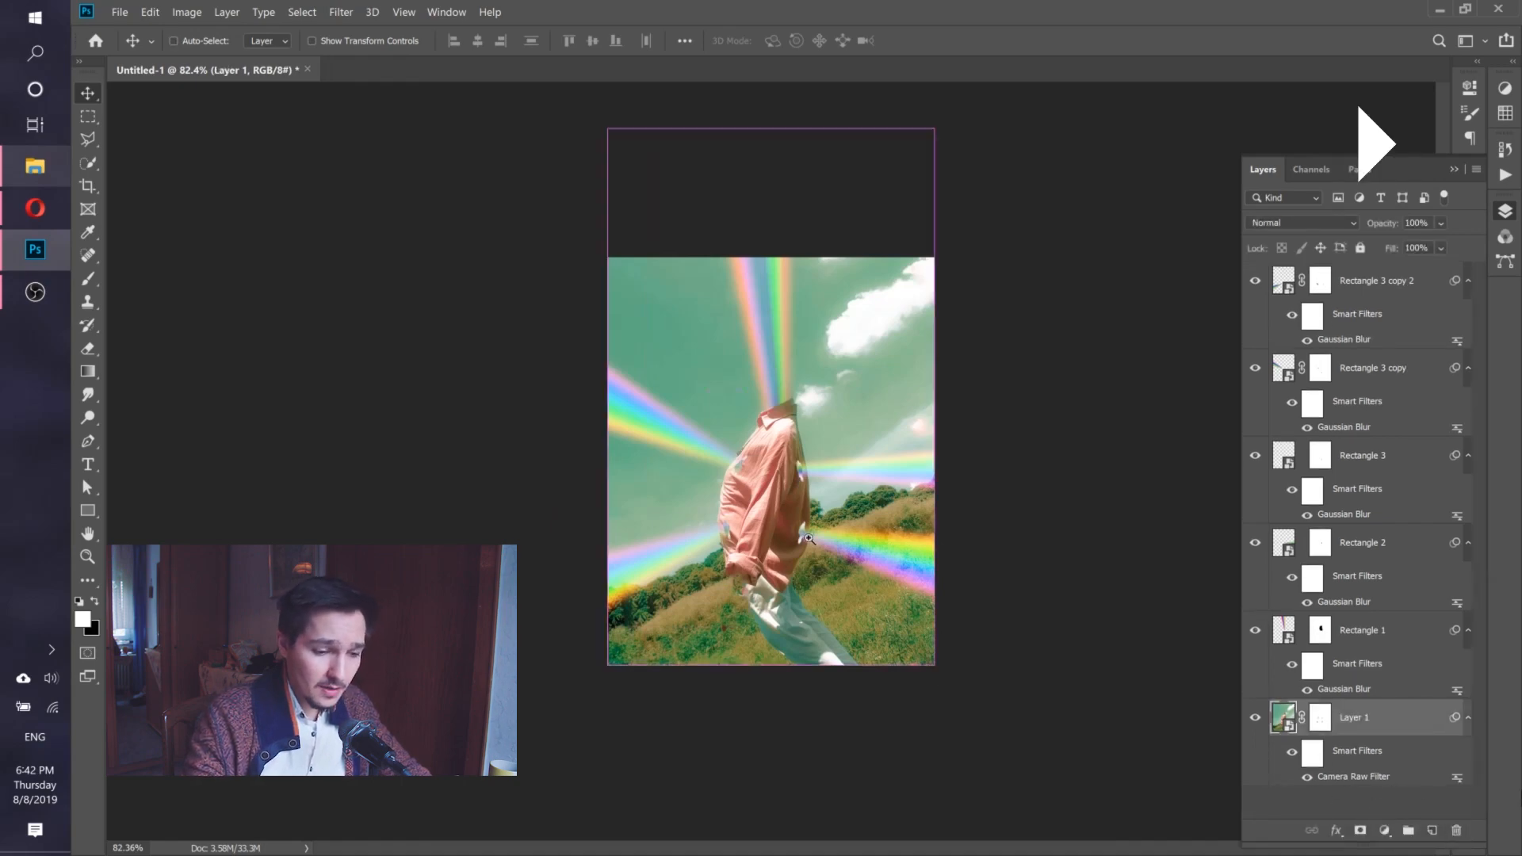
left_click(808, 539)
Add a Gradient fill layer with the transparent rainbow preset and place it beneath Layer 1 to fill the shirt holes.
left_click(1384, 830)
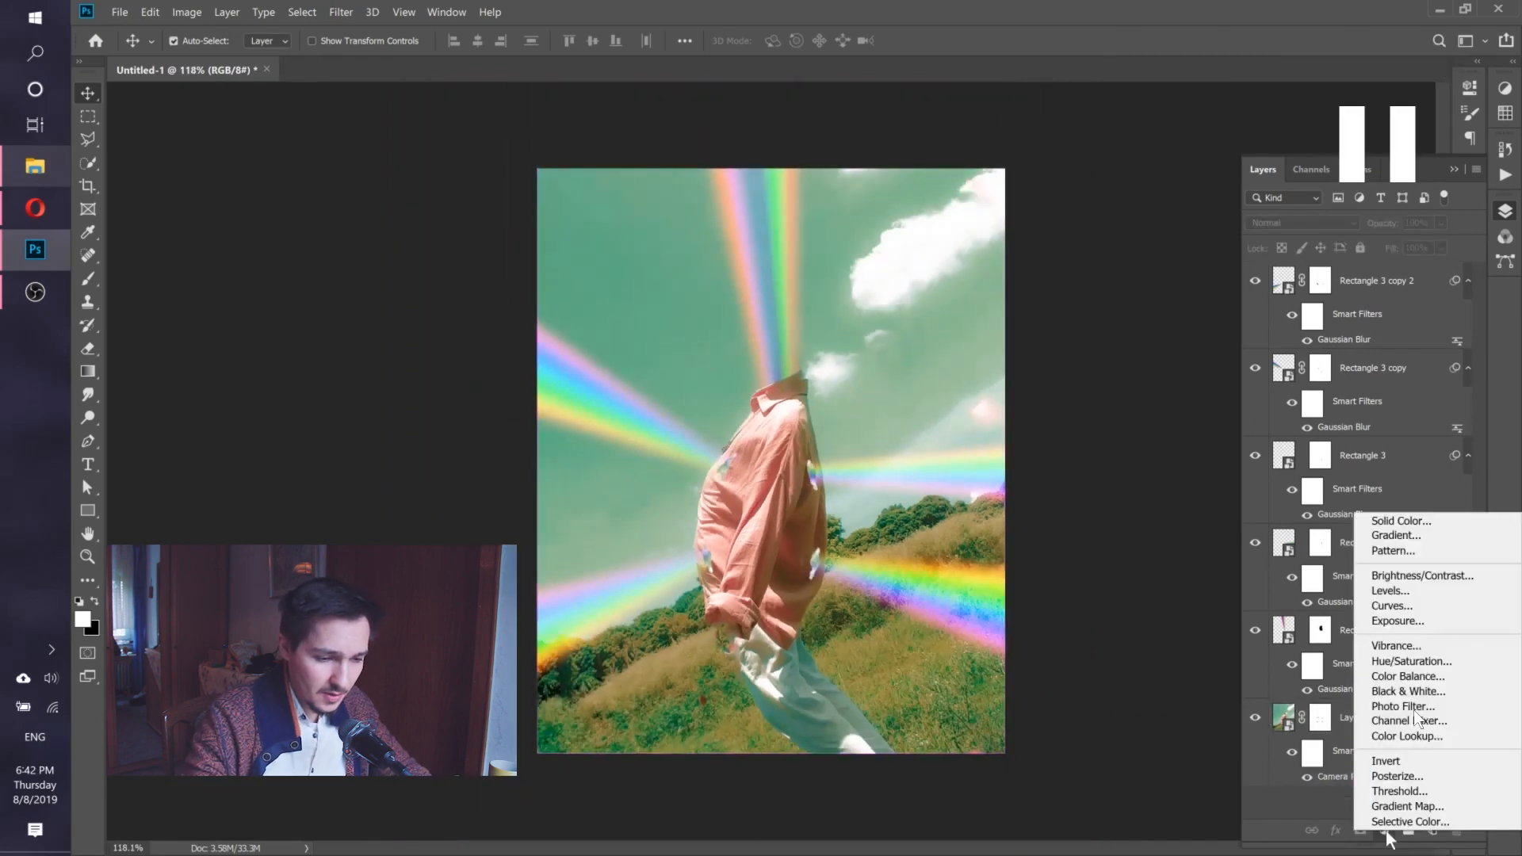
left_click(1412, 542)
left_click(1331, 413)
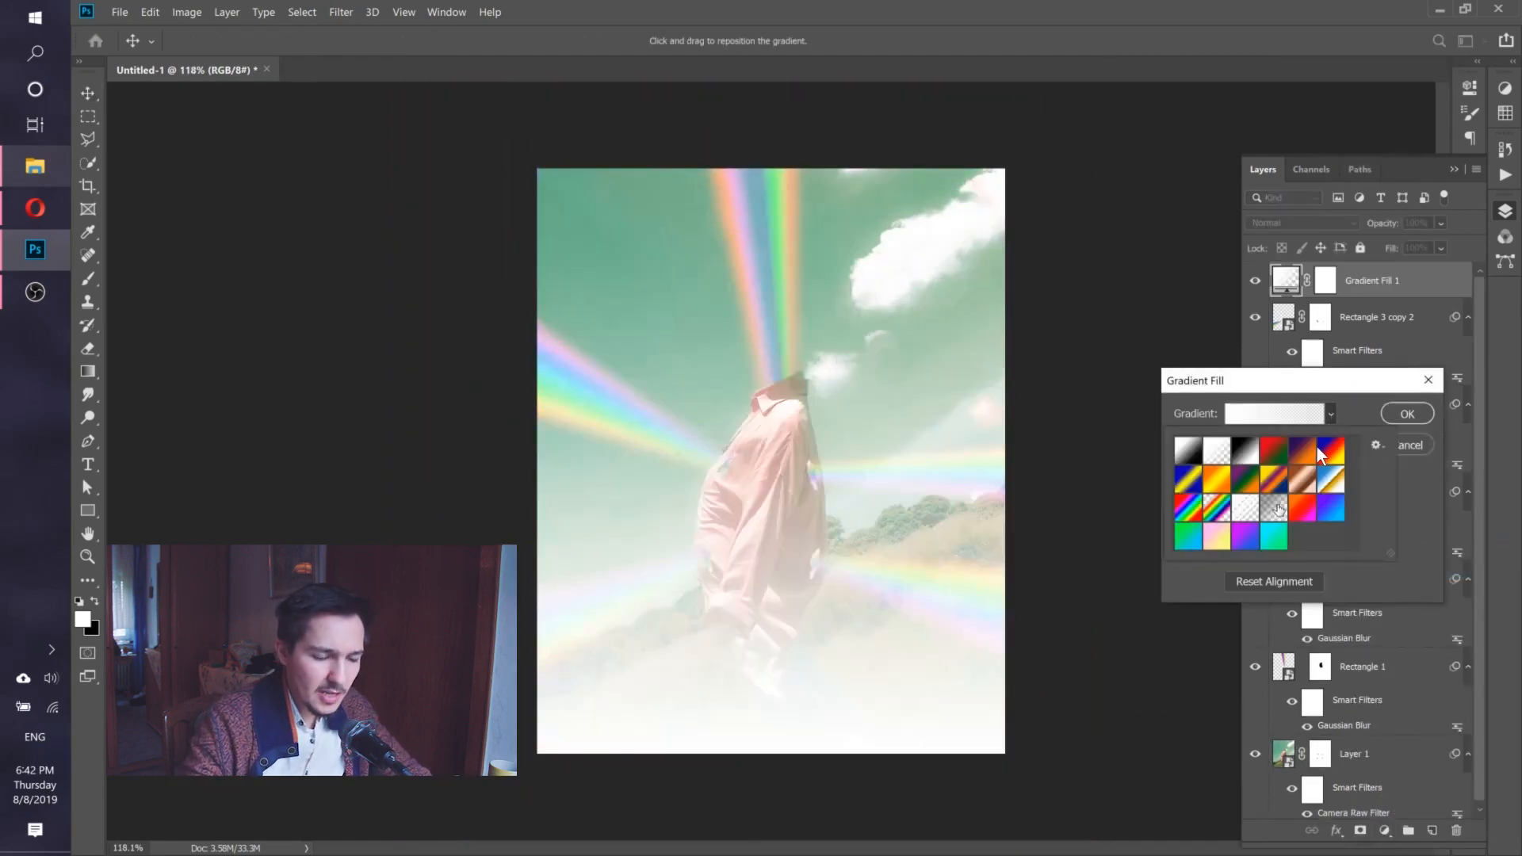
left_click(1249, 480)
left_click(1216, 507)
left_click(1405, 416)
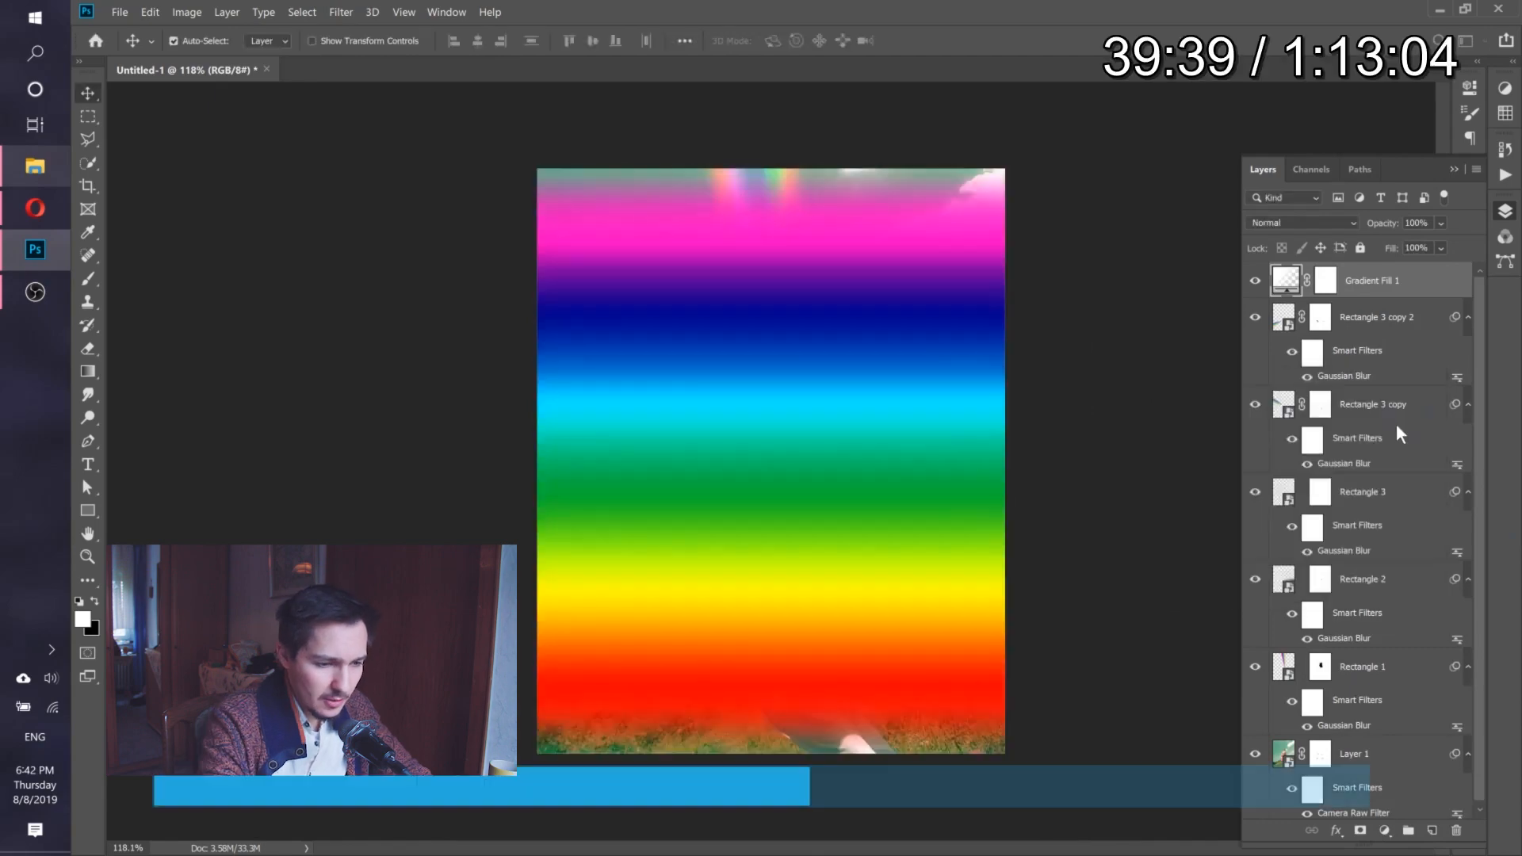
left_click_drag(1385, 283, 1372, 812)
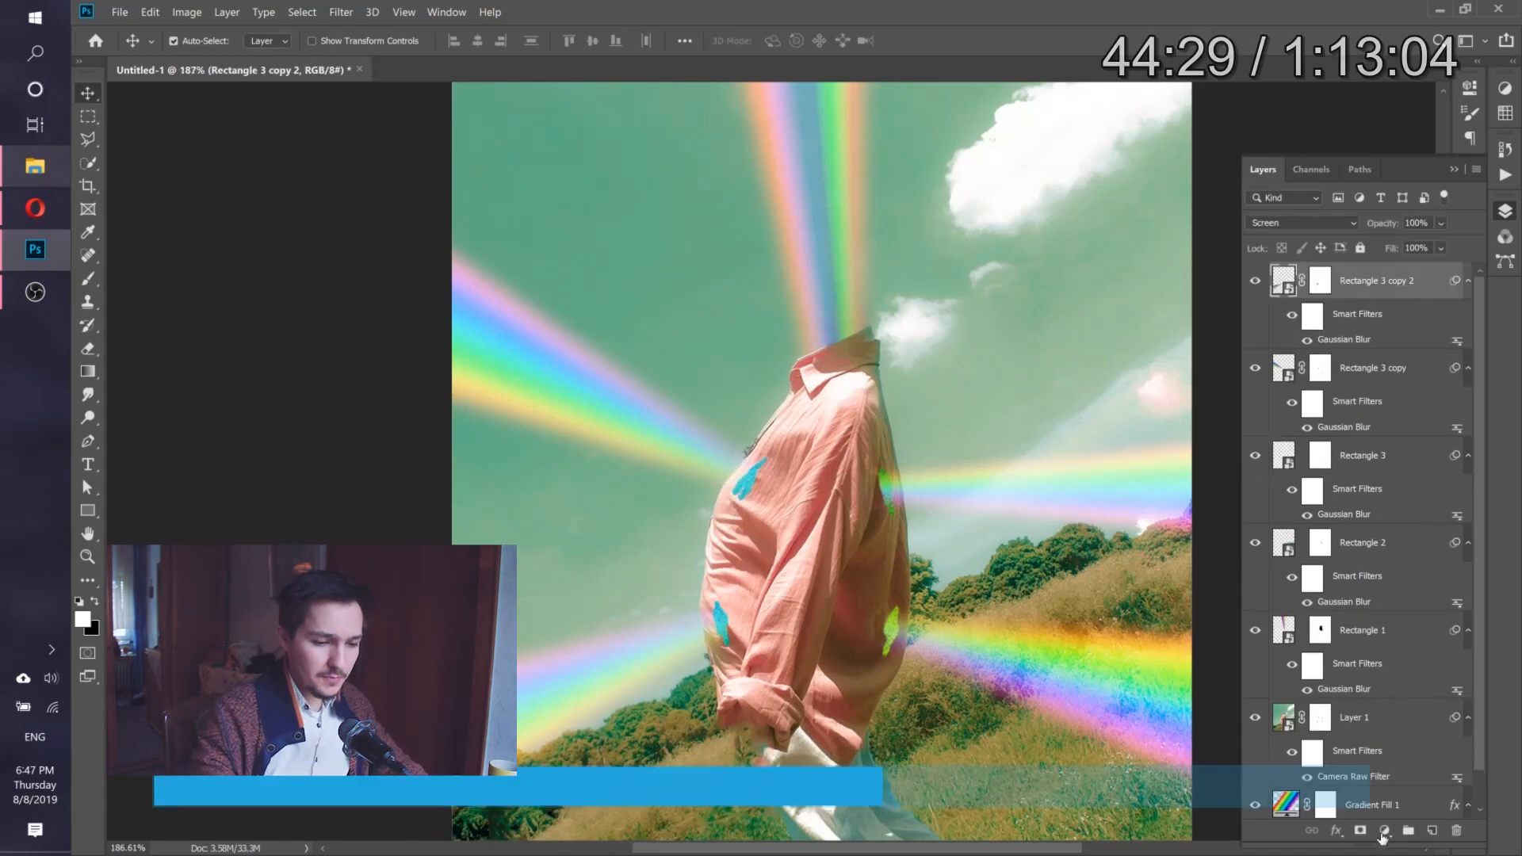
Add a Brightness/Contrast adjustment layer above all layers with brightness 71 and invert its mask to black.
left_click(1384, 829)
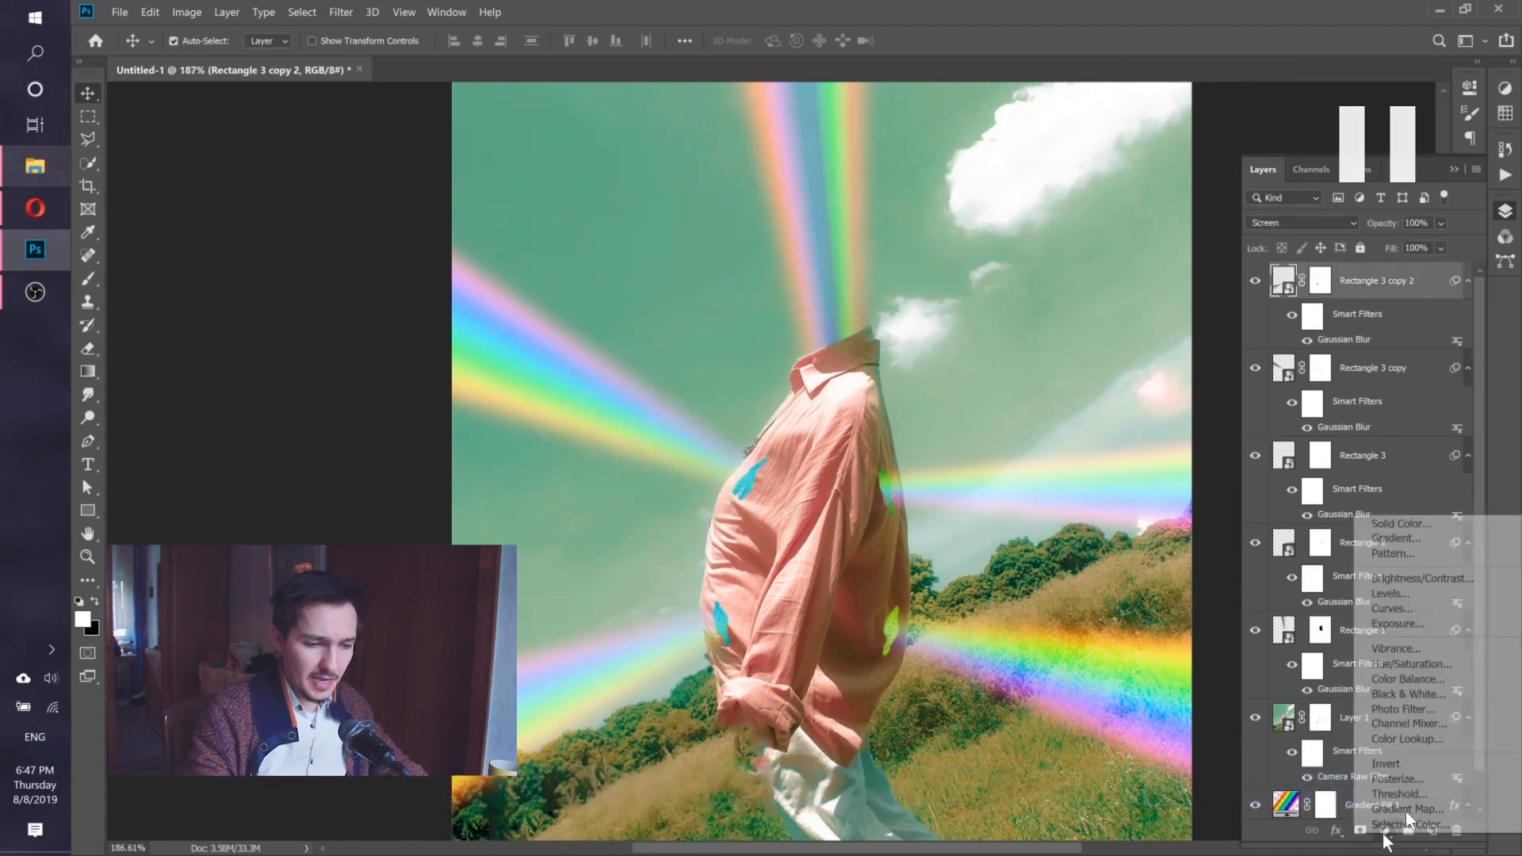
left_click(1420, 582)
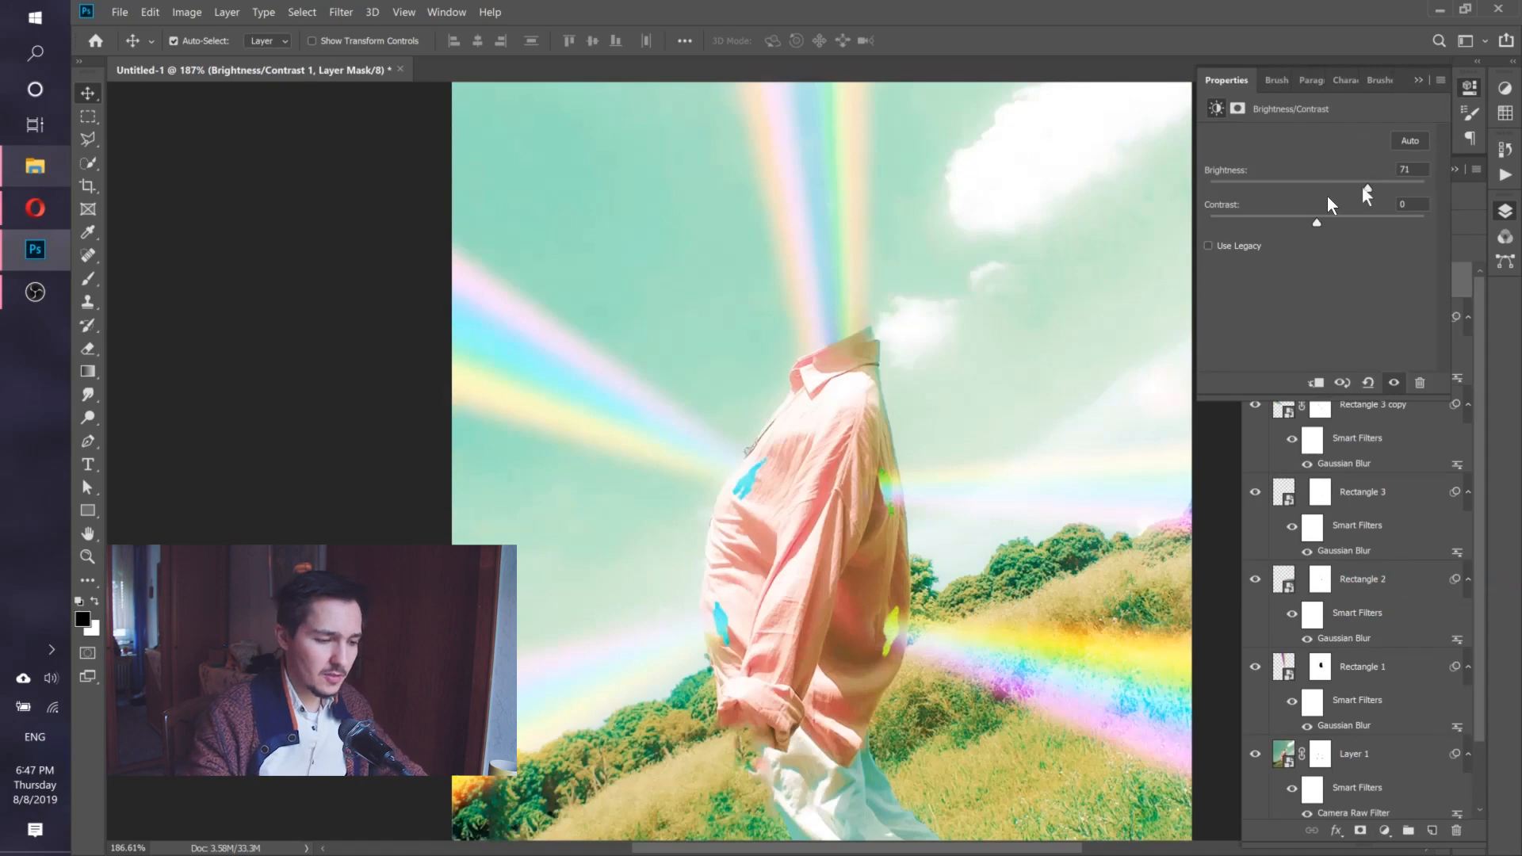
left_click(1419, 81)
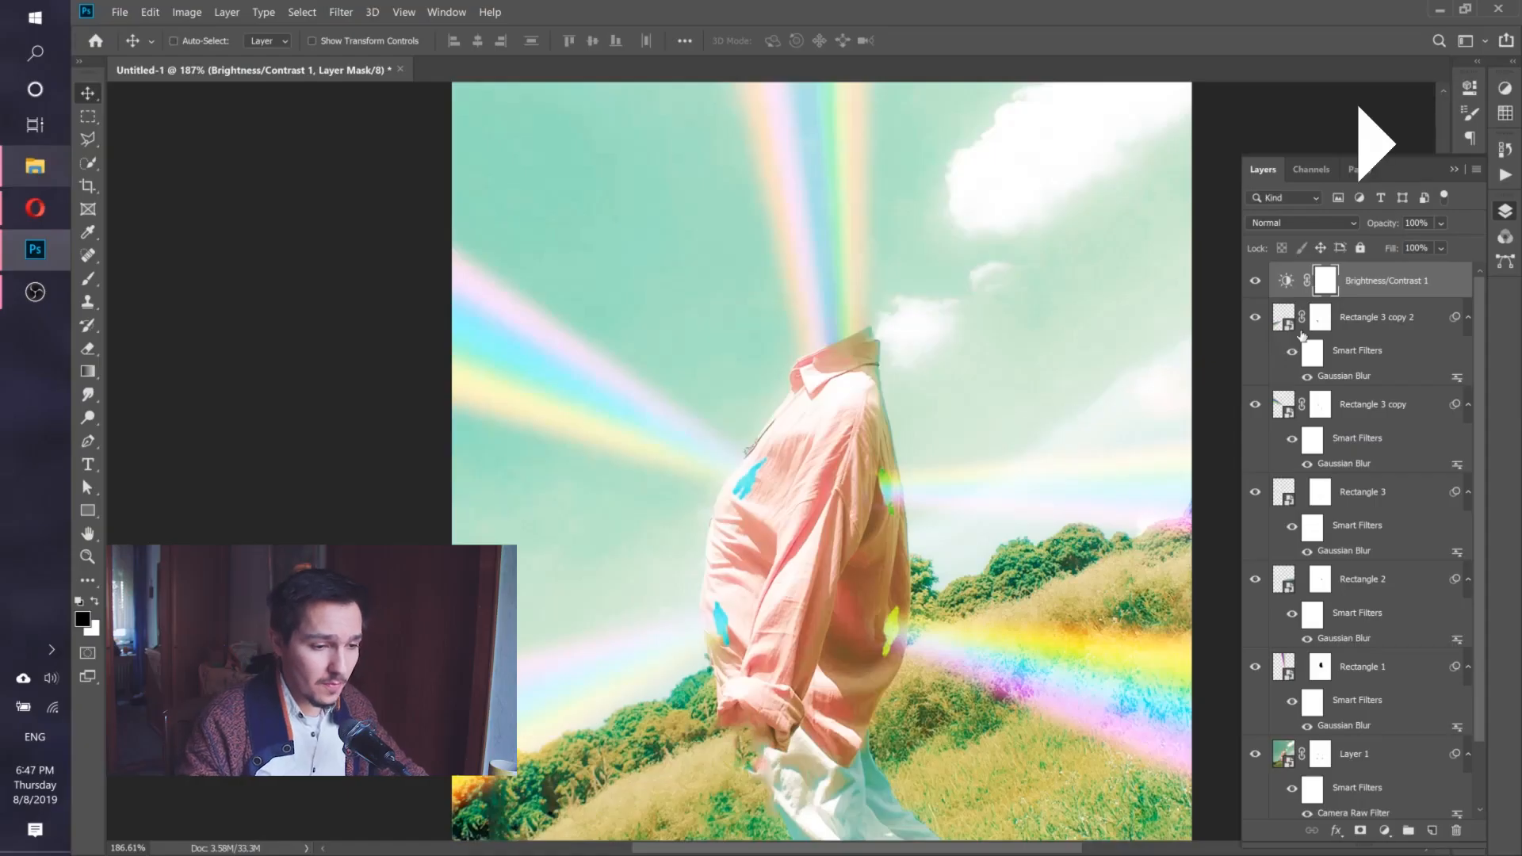
key("ctrl+i")
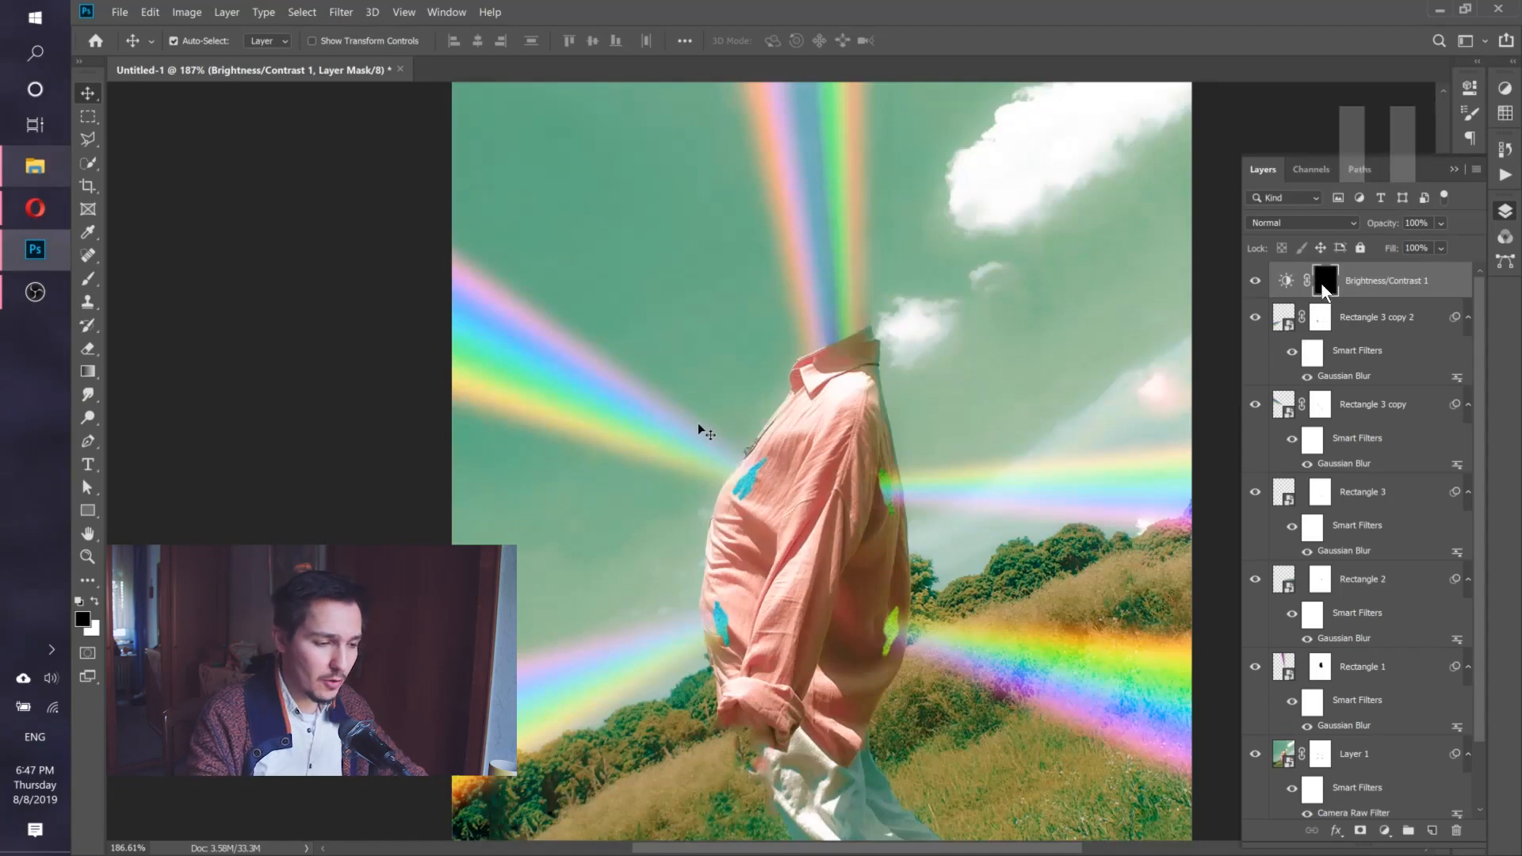
Ready the Brush tool with white as the foreground colour and a soft round 43 px tip at 0% hardness.
key("b")
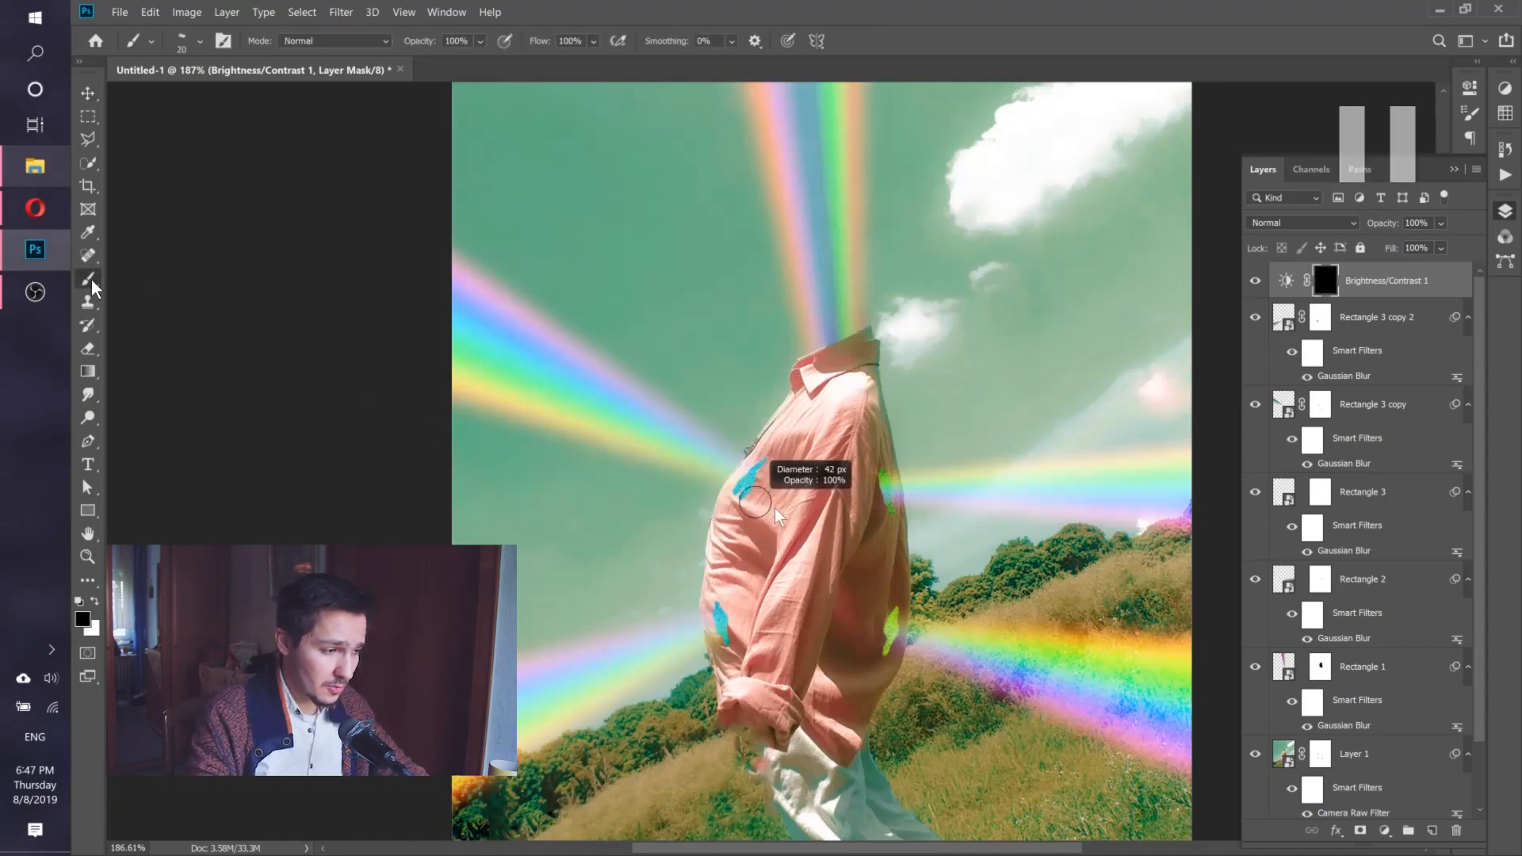
key("x")
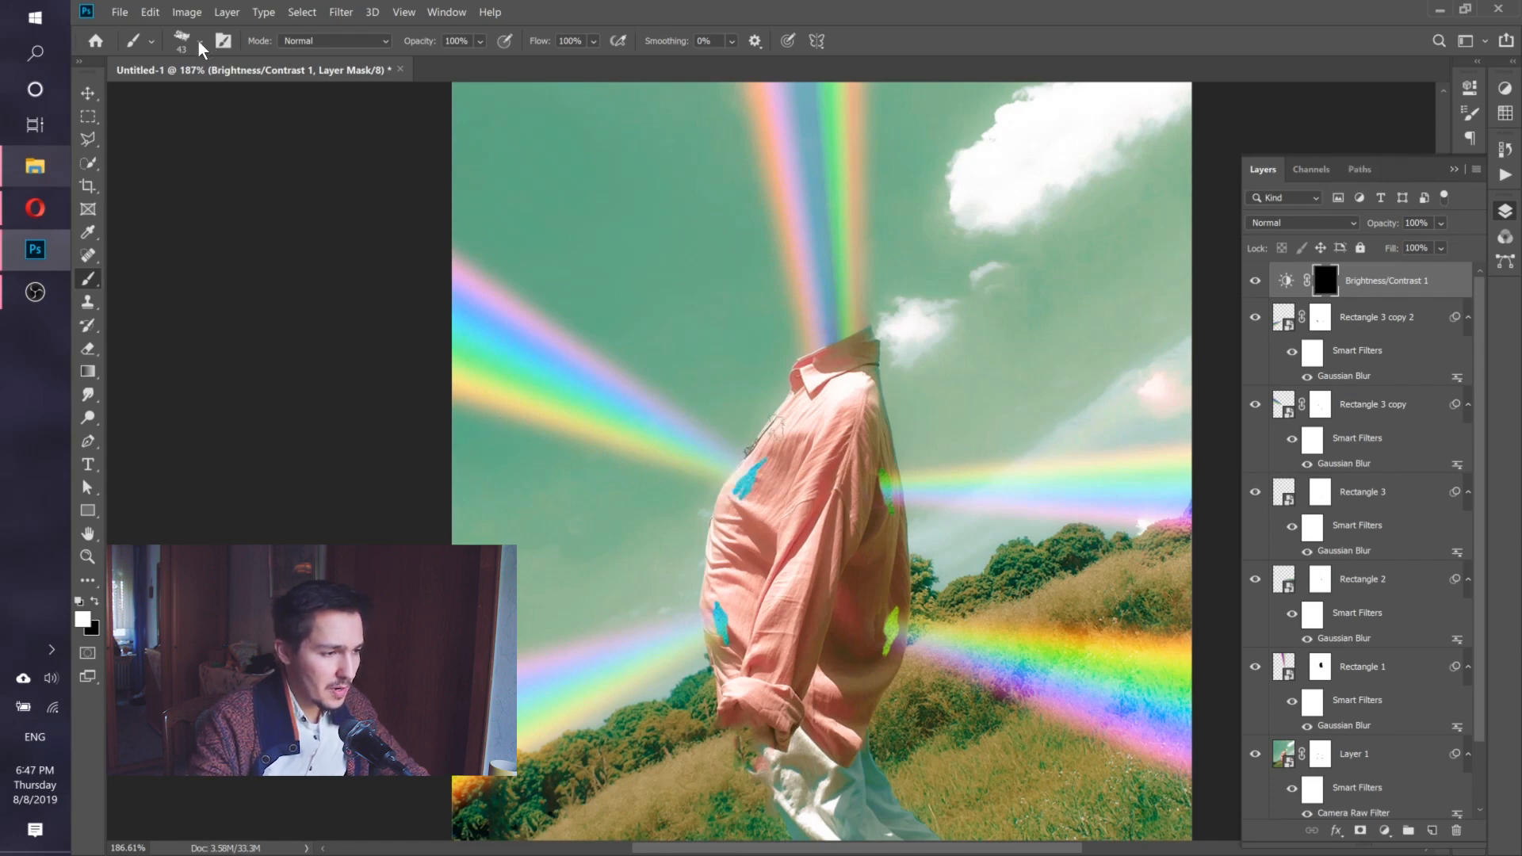
right_click(864, 445)
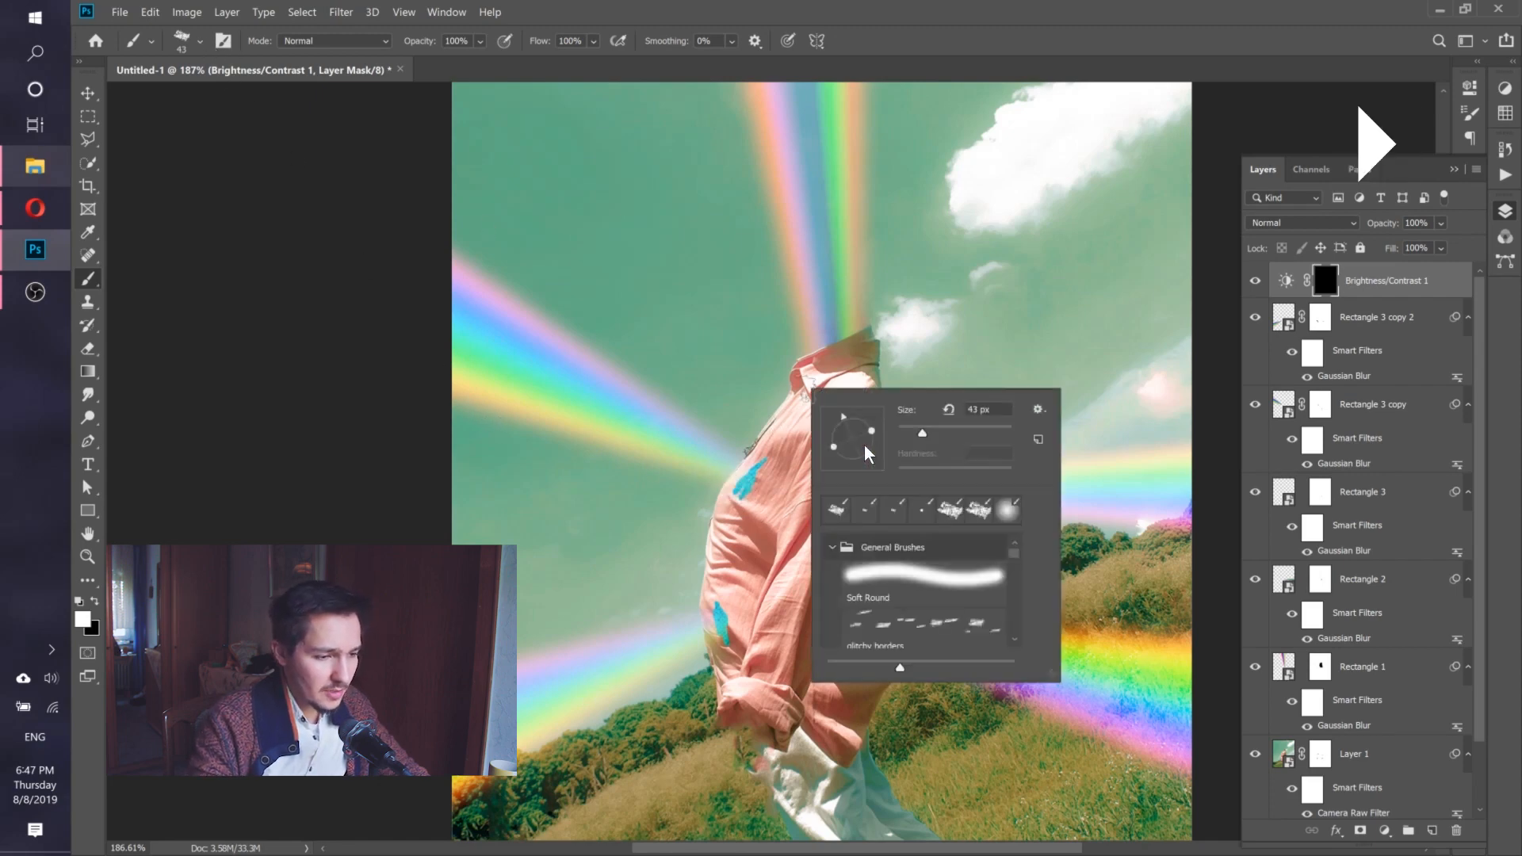
left_click(1007, 512)
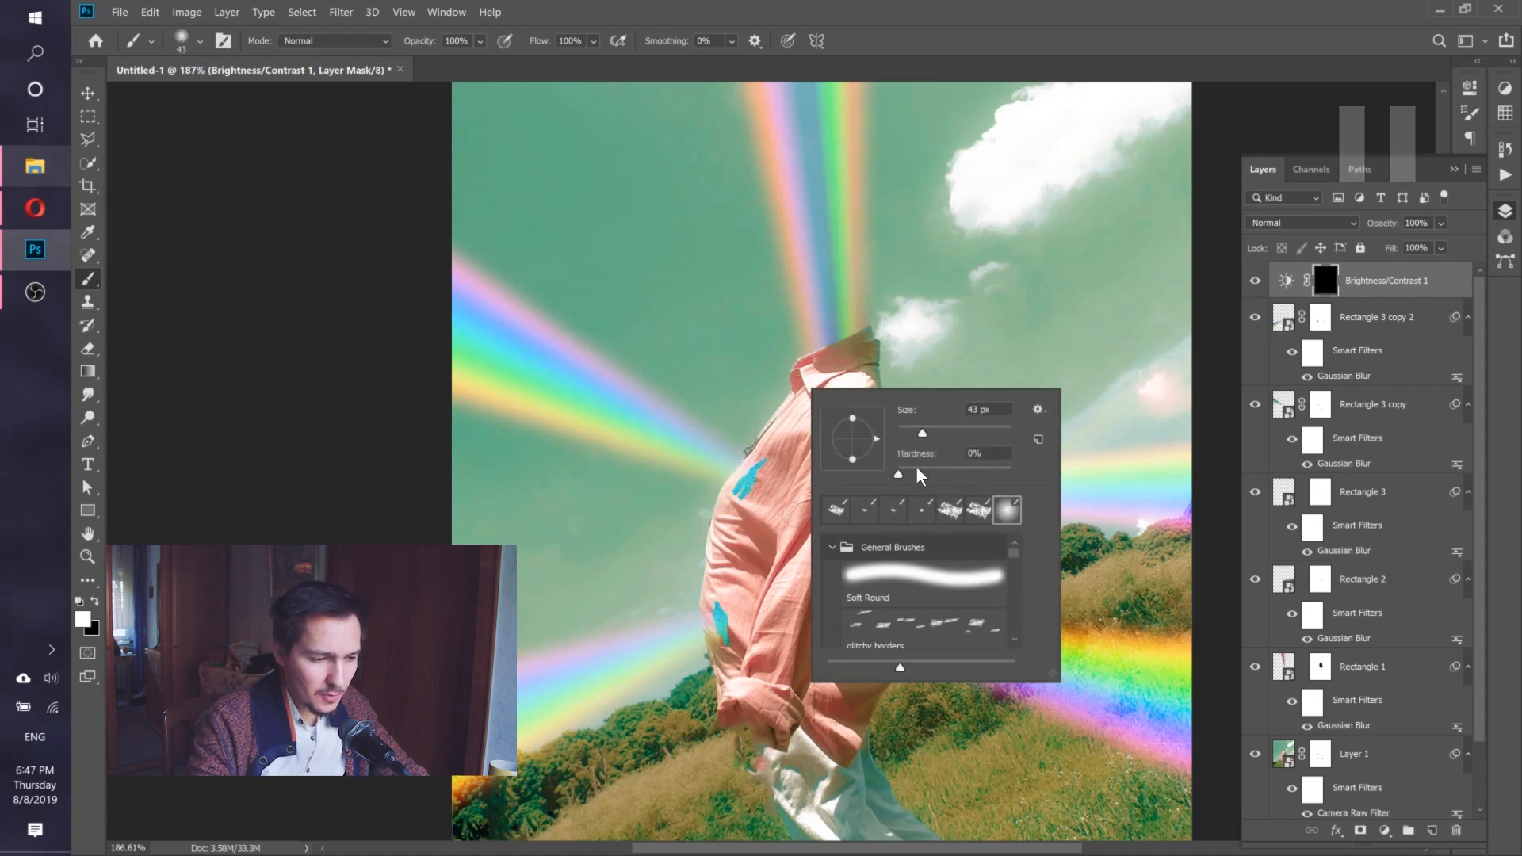
key("Return")
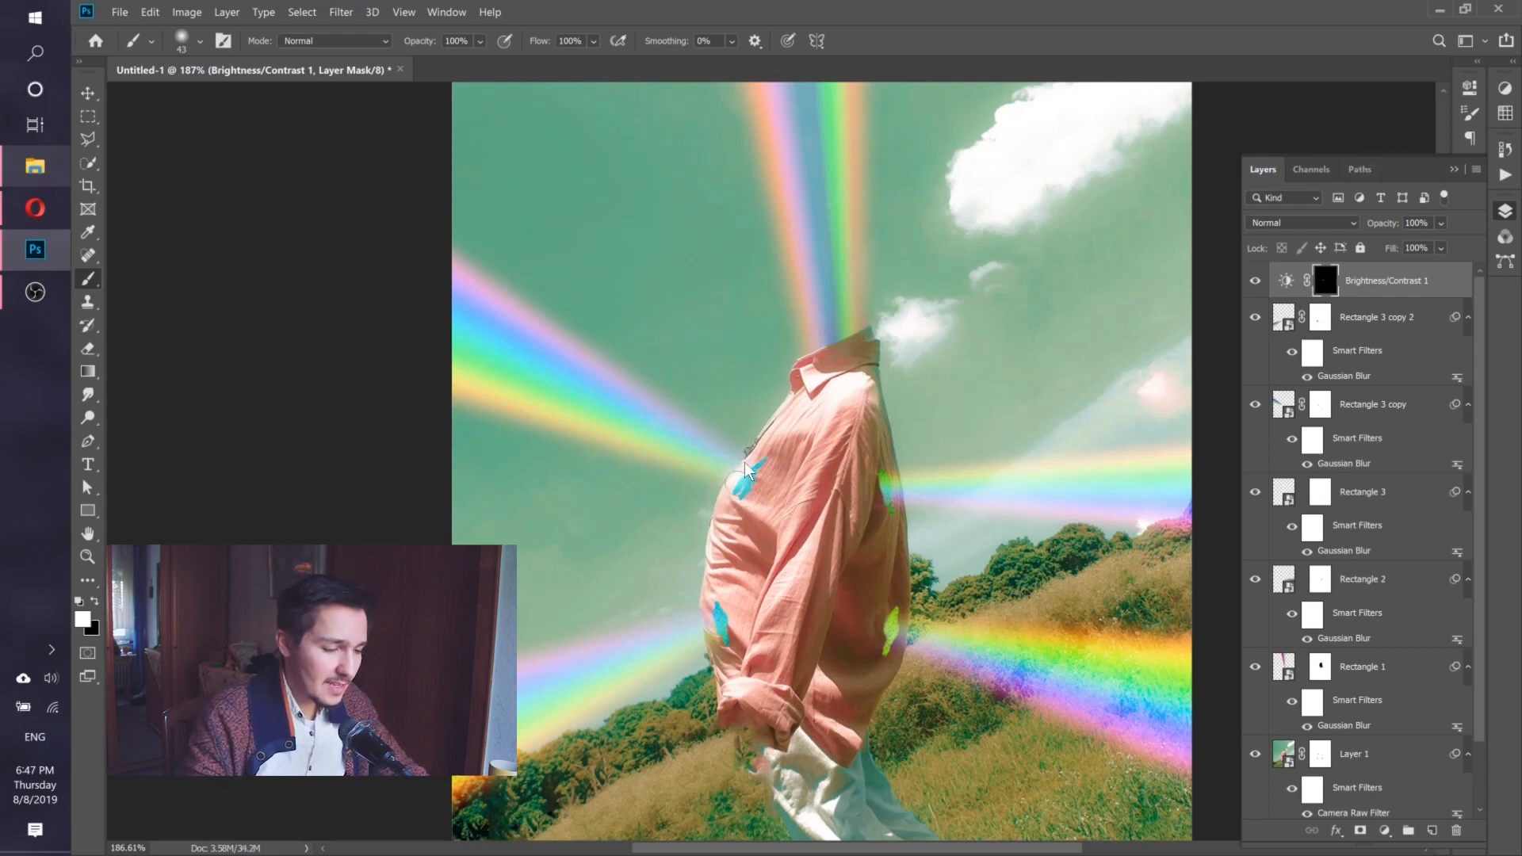
Paint white on the Brightness/Contrast 1 mask with a 69 px brush at 30% opacity to brighten the rainbow beams near the shirt holes and collar.
left_click_drag(729, 459, 633, 441)
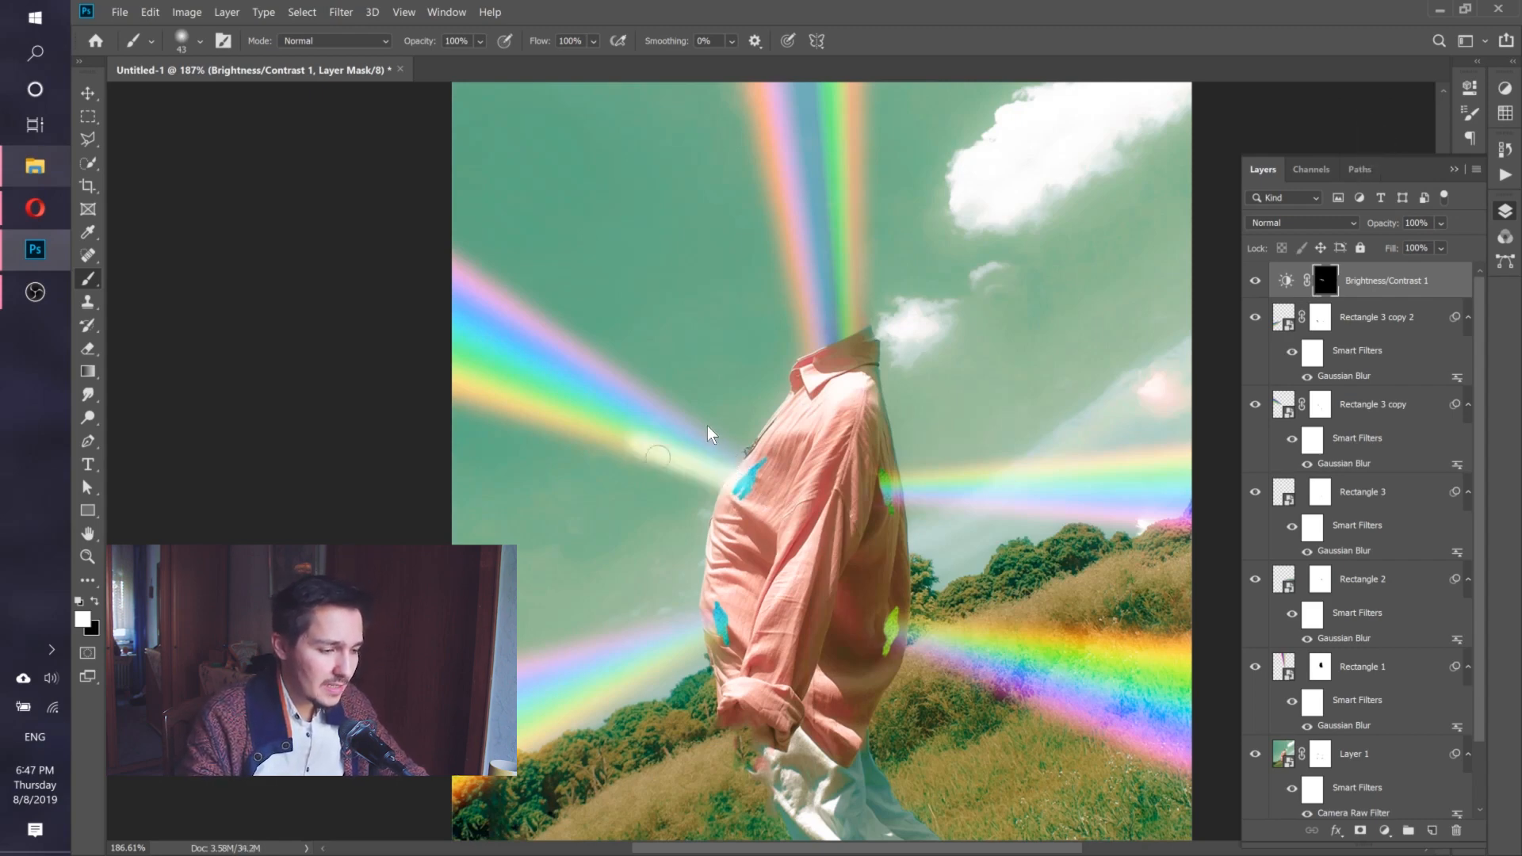
key("ctrl+z")
left_click_drag(739, 478, 764, 492)
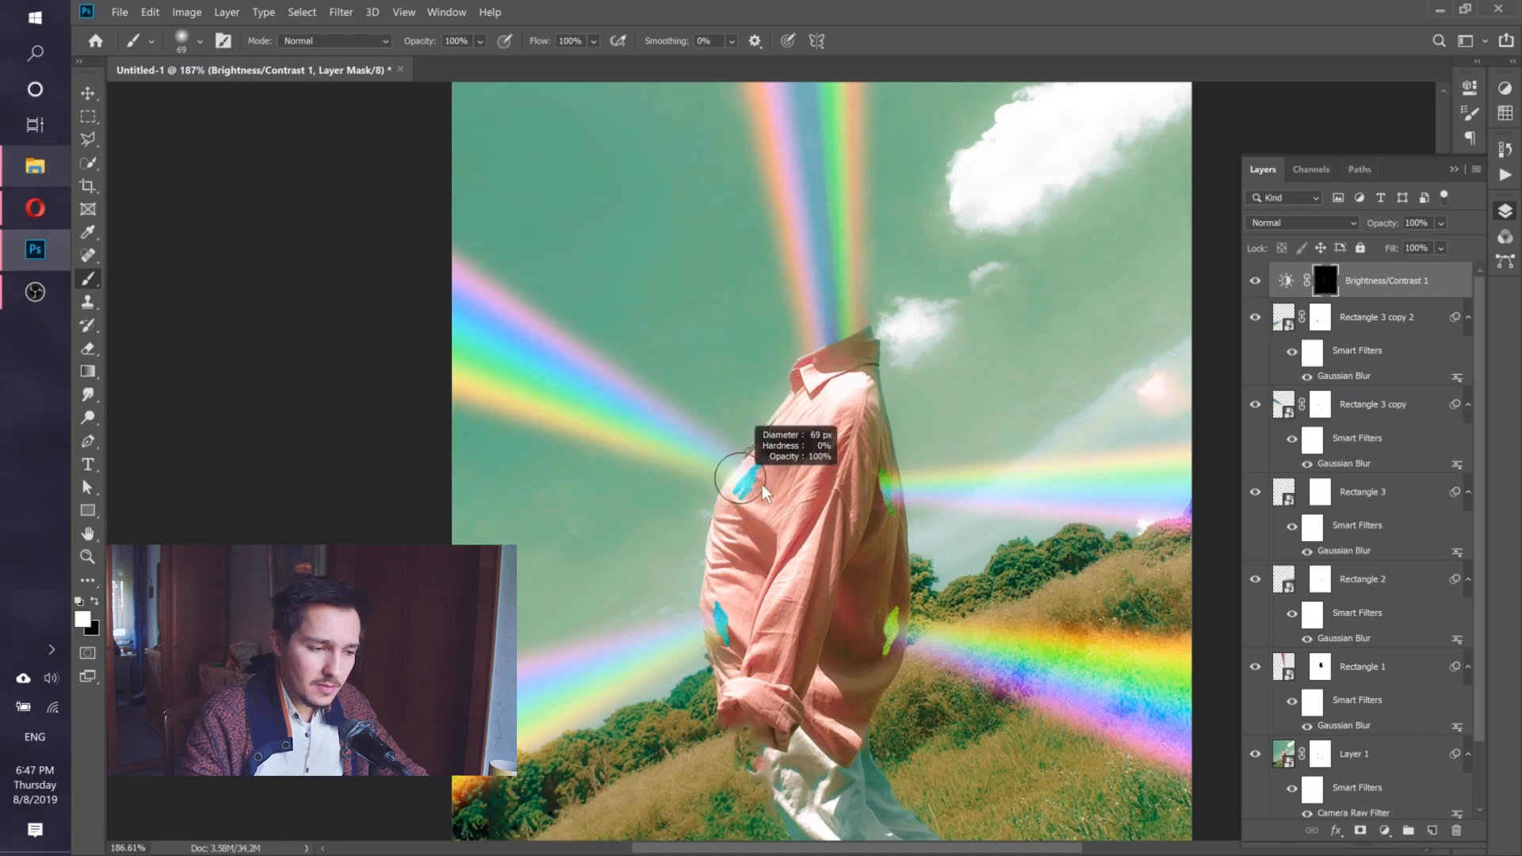
key("3")
scroll(878, 466, "down", 1)
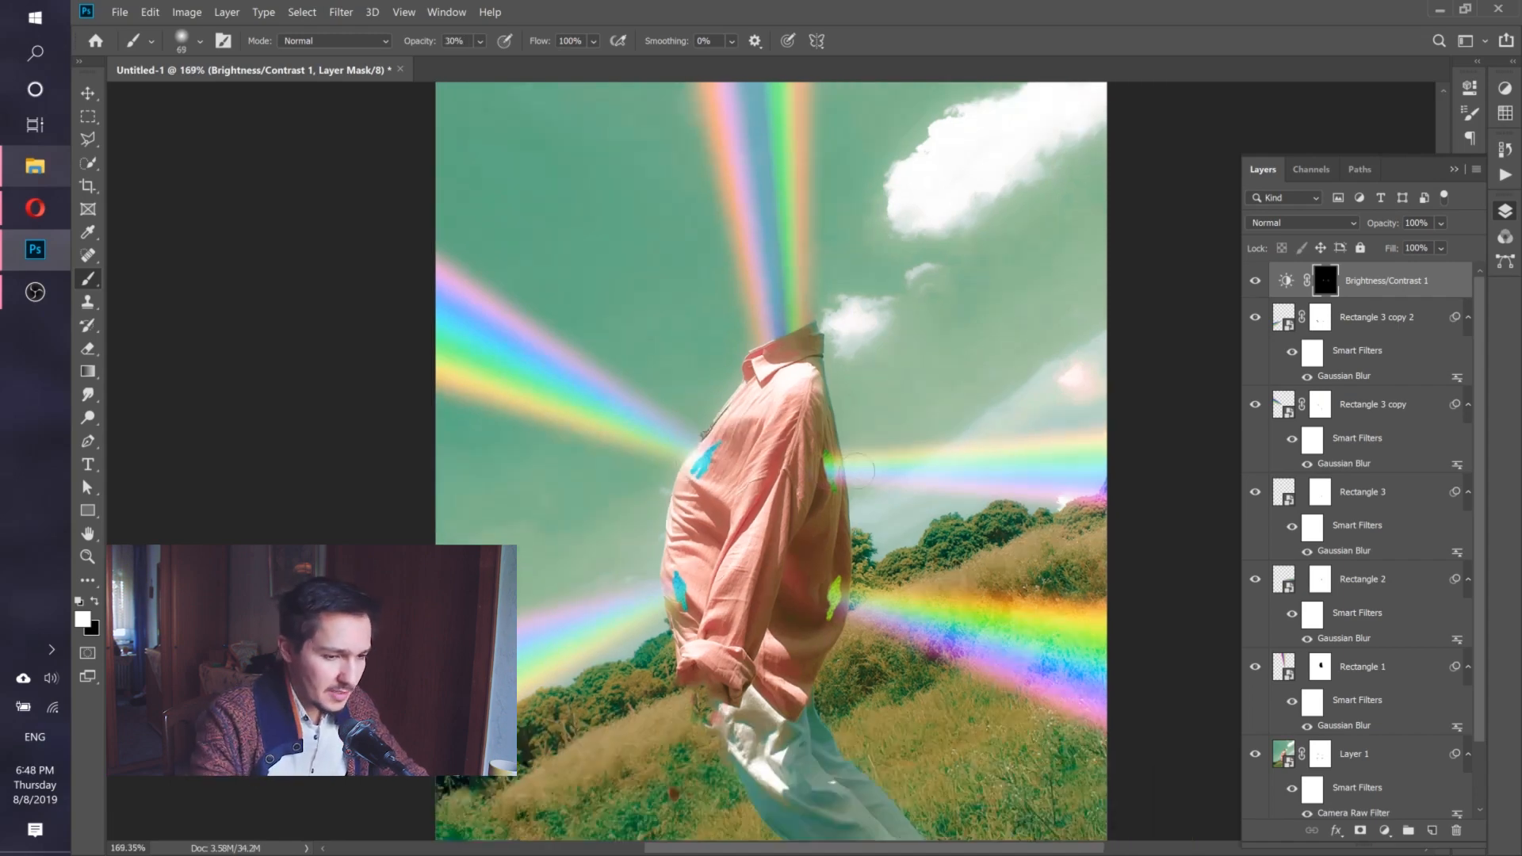
left_click_drag(856, 471, 899, 470)
left_click_drag(832, 596, 892, 610)
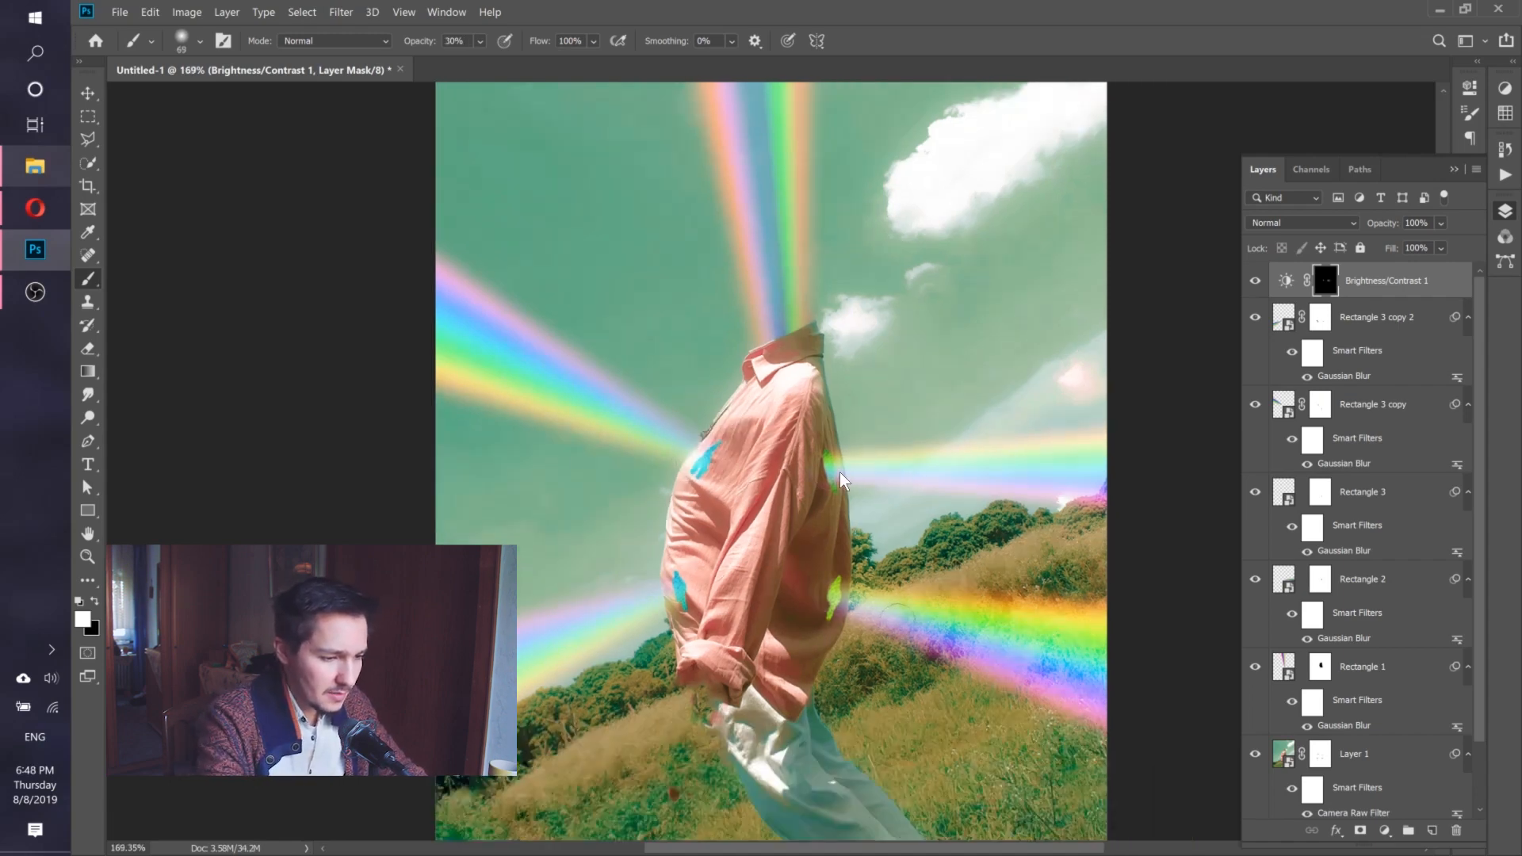
left_click_drag(626, 610, 591, 618)
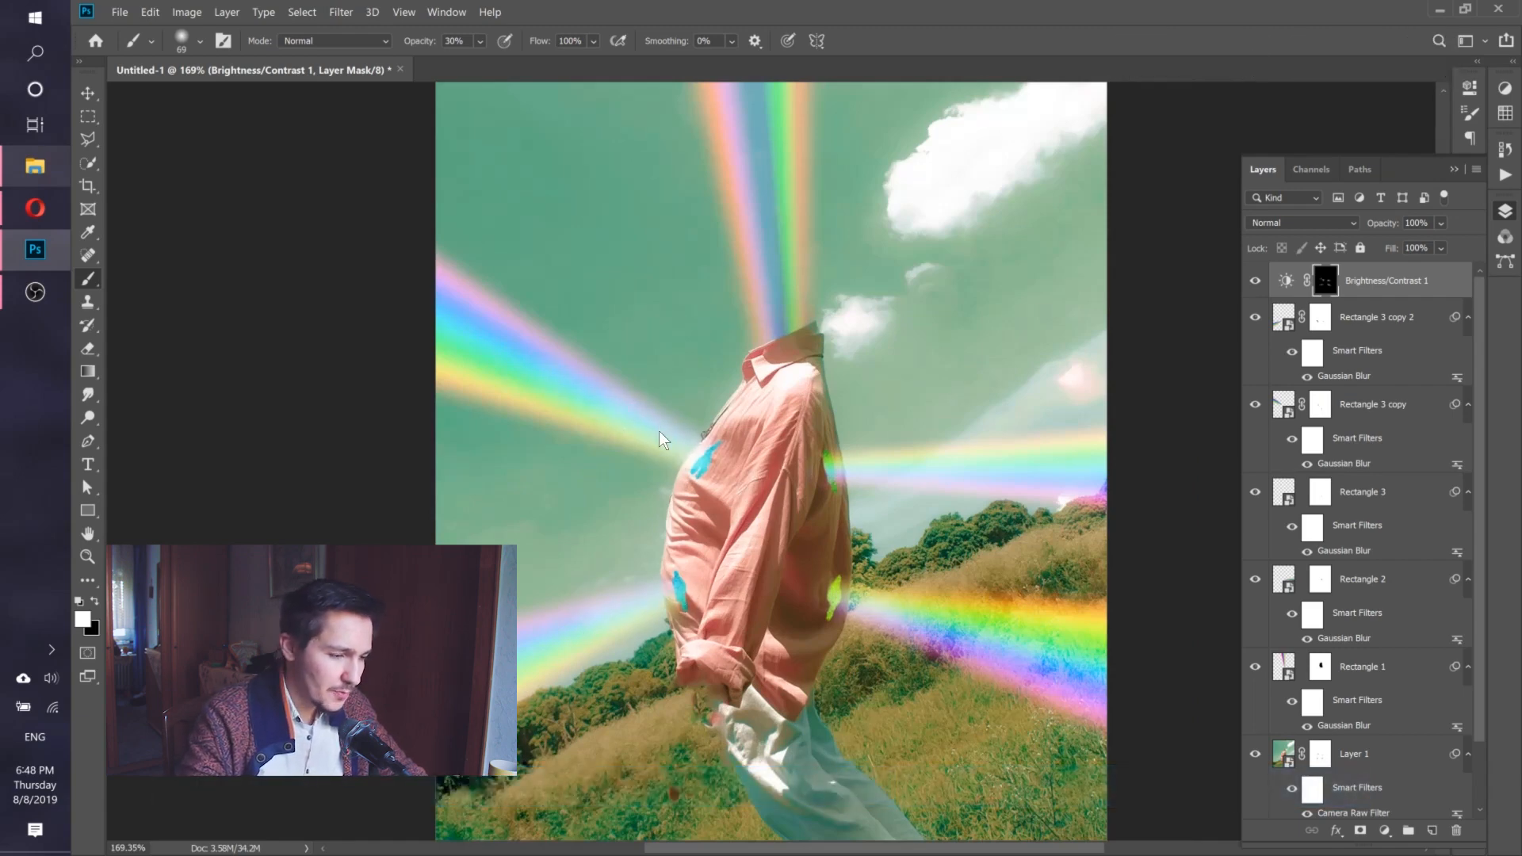
left_click_drag(765, 103, 774, 311)
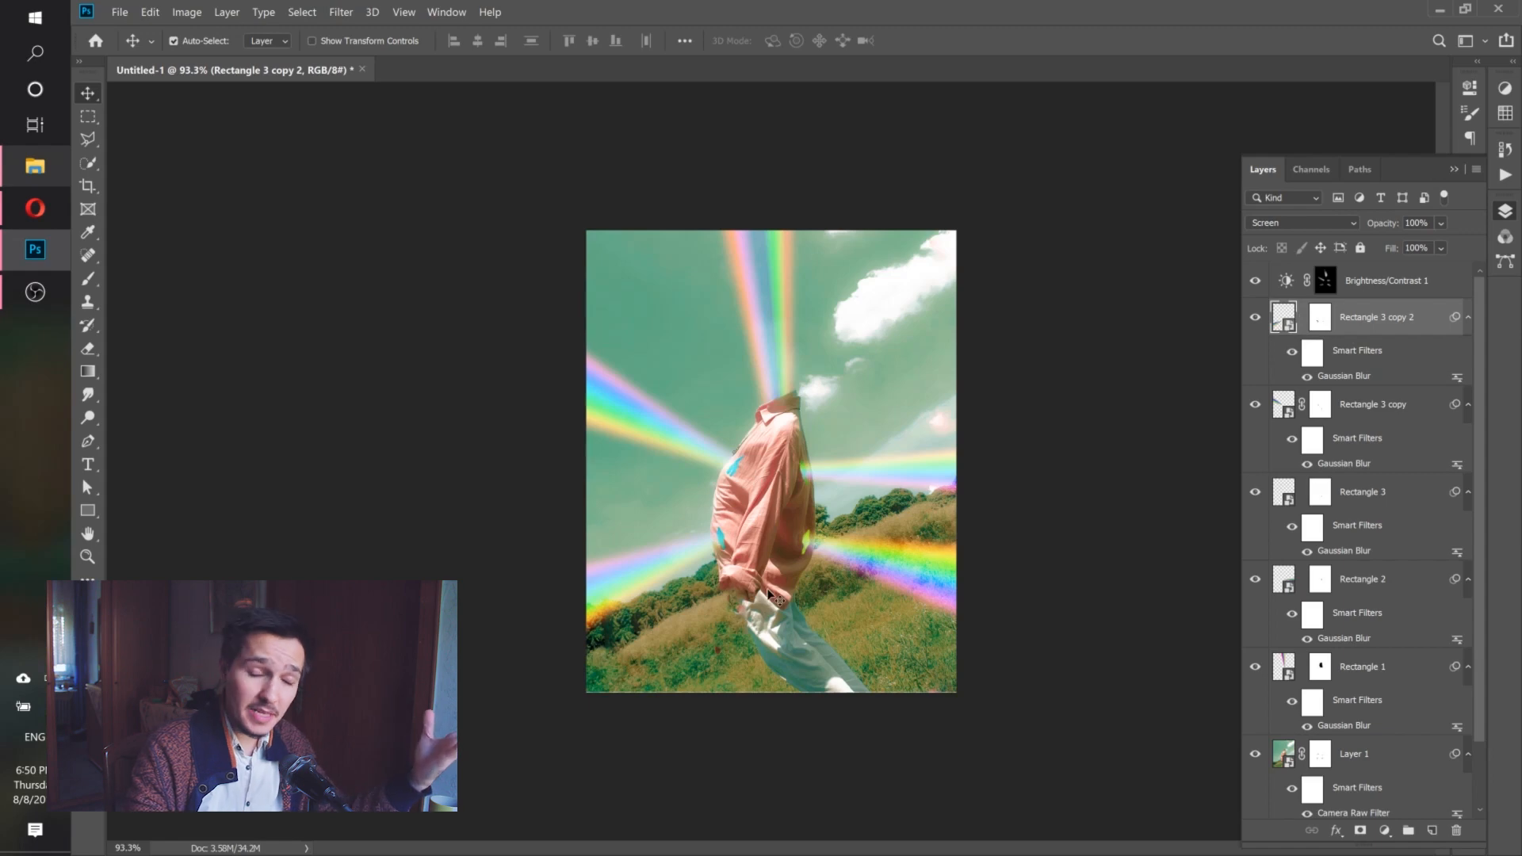
Warp the Rectangle 3 copy 2 beam at the shirt's lower front hole into a curve that widens toward the canvas edge.
key("ctrl+t")
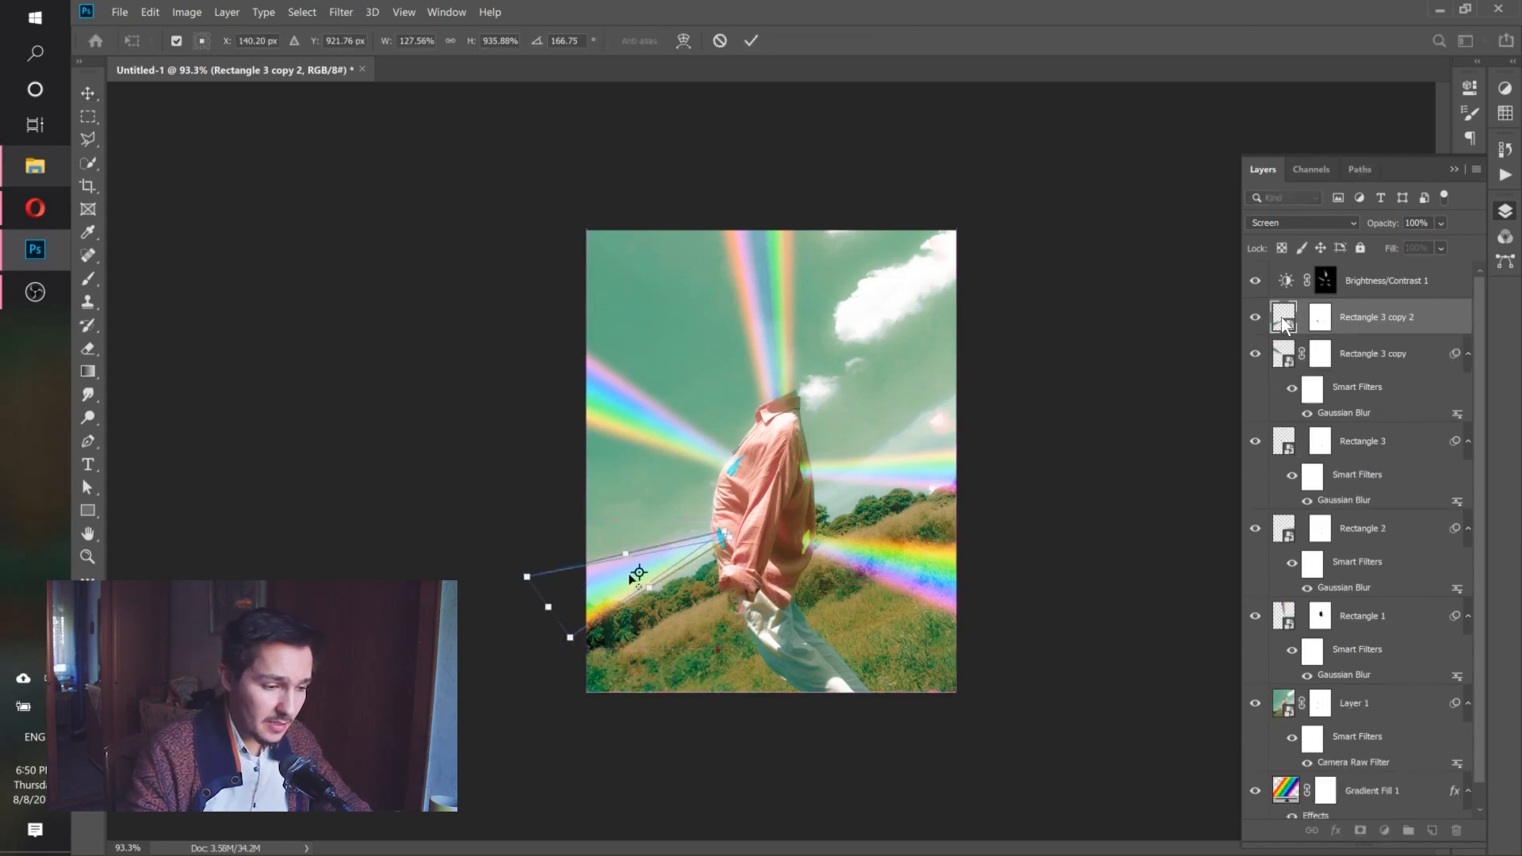
right_click(631, 577)
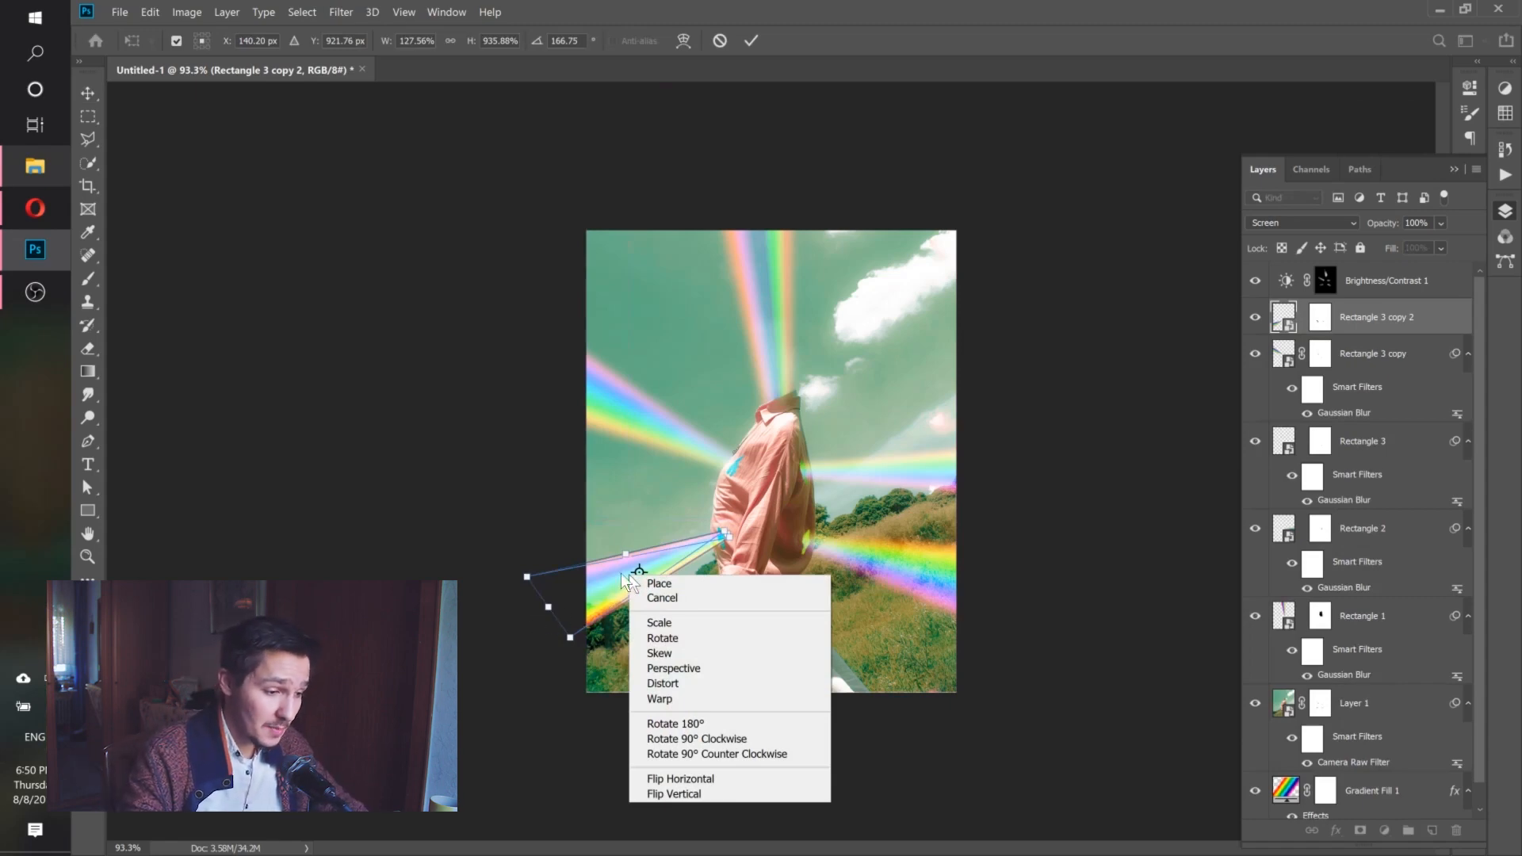
left_click(666, 699)
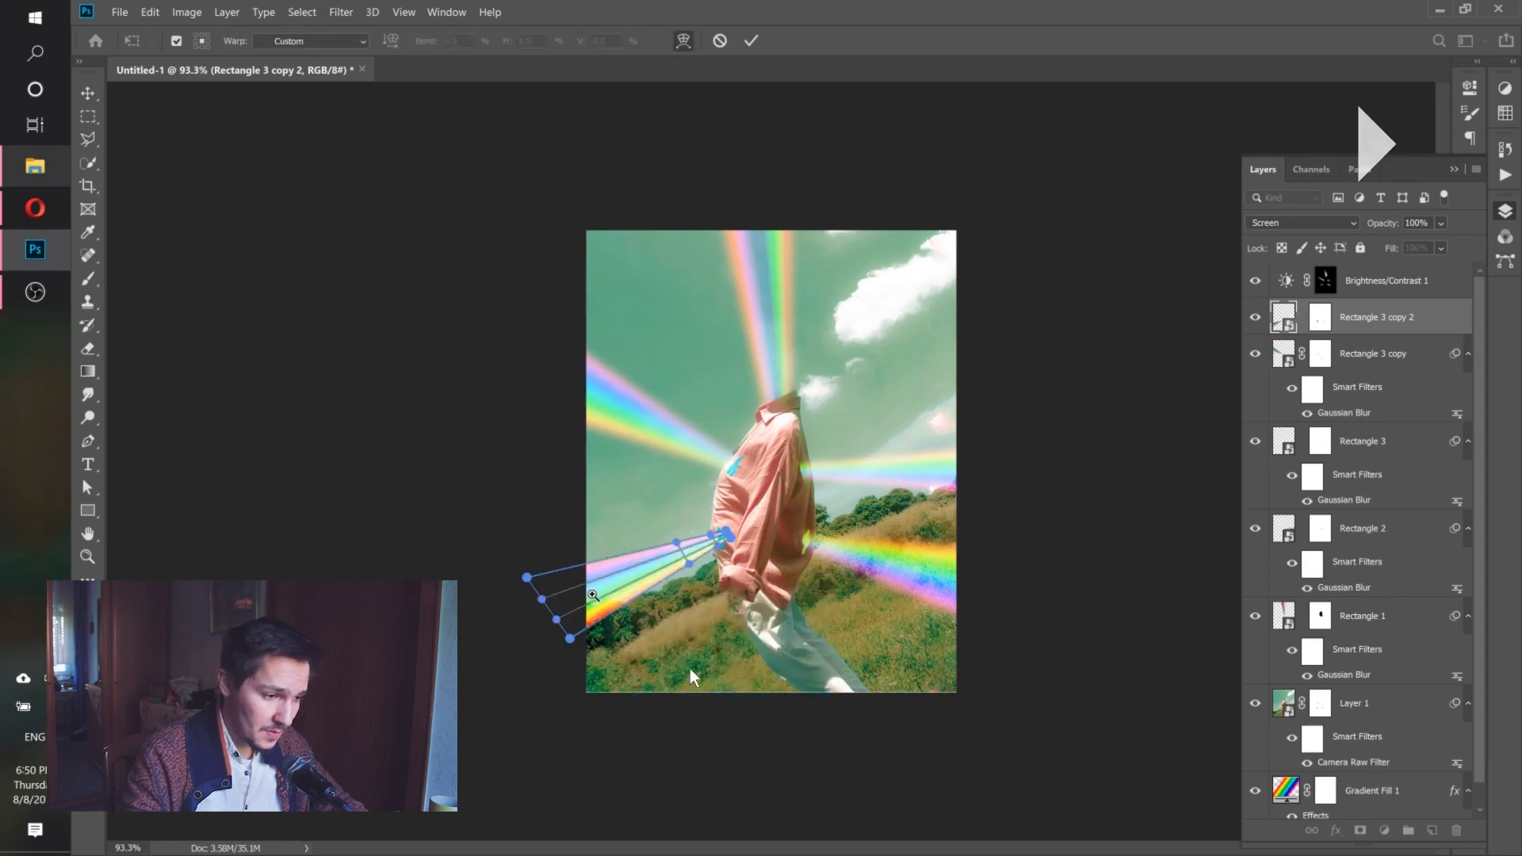
scroll(667, 642, "up", 3)
left_click_drag(667, 642, 761, 586)
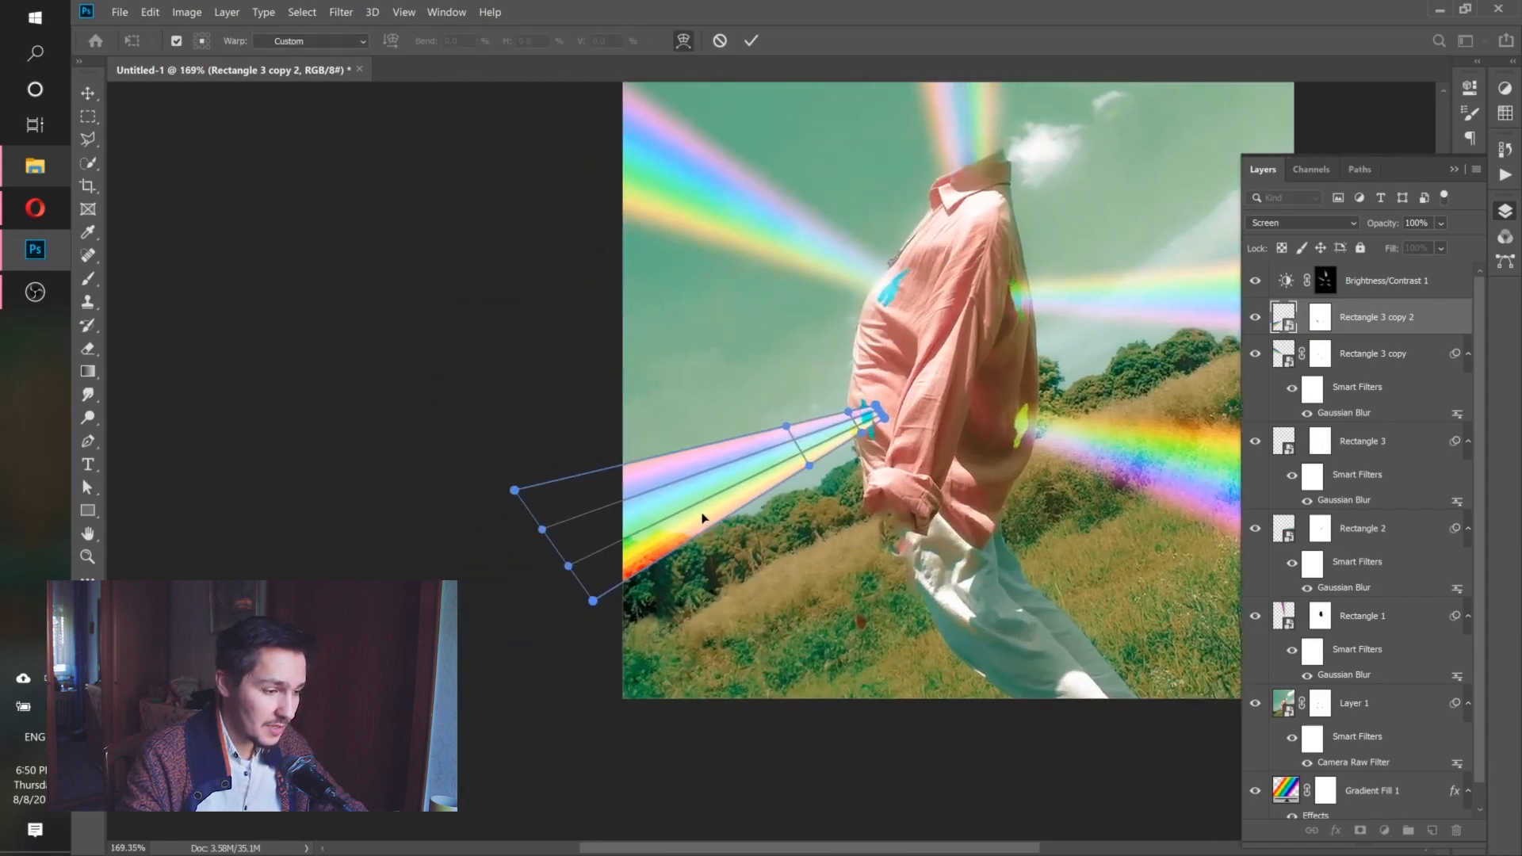
left_click_drag(803, 463, 759, 514)
left_click_drag(513, 489, 601, 437)
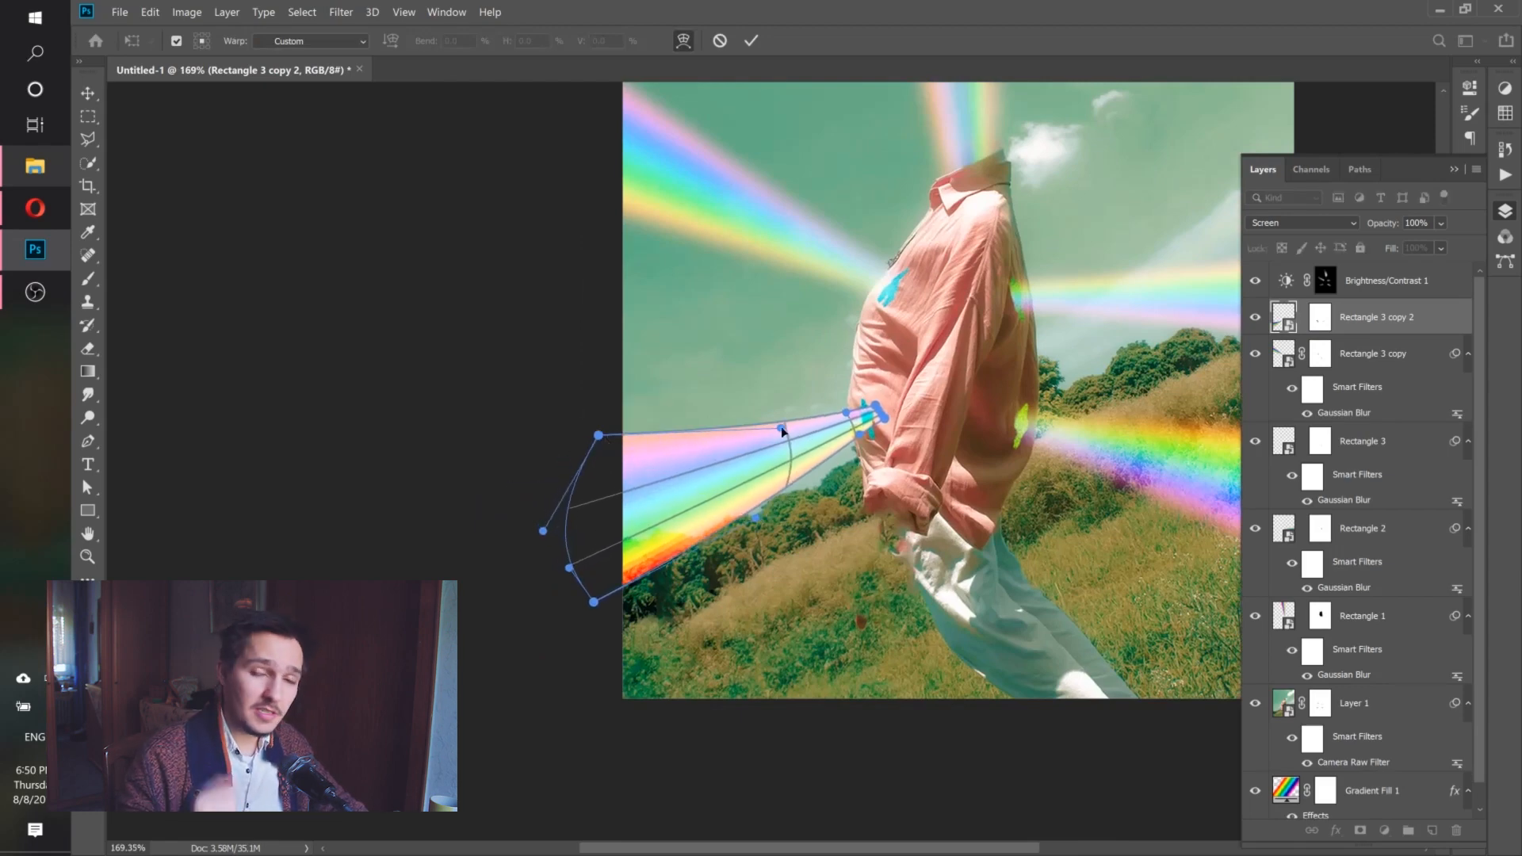
left_click_drag(848, 418, 779, 442)
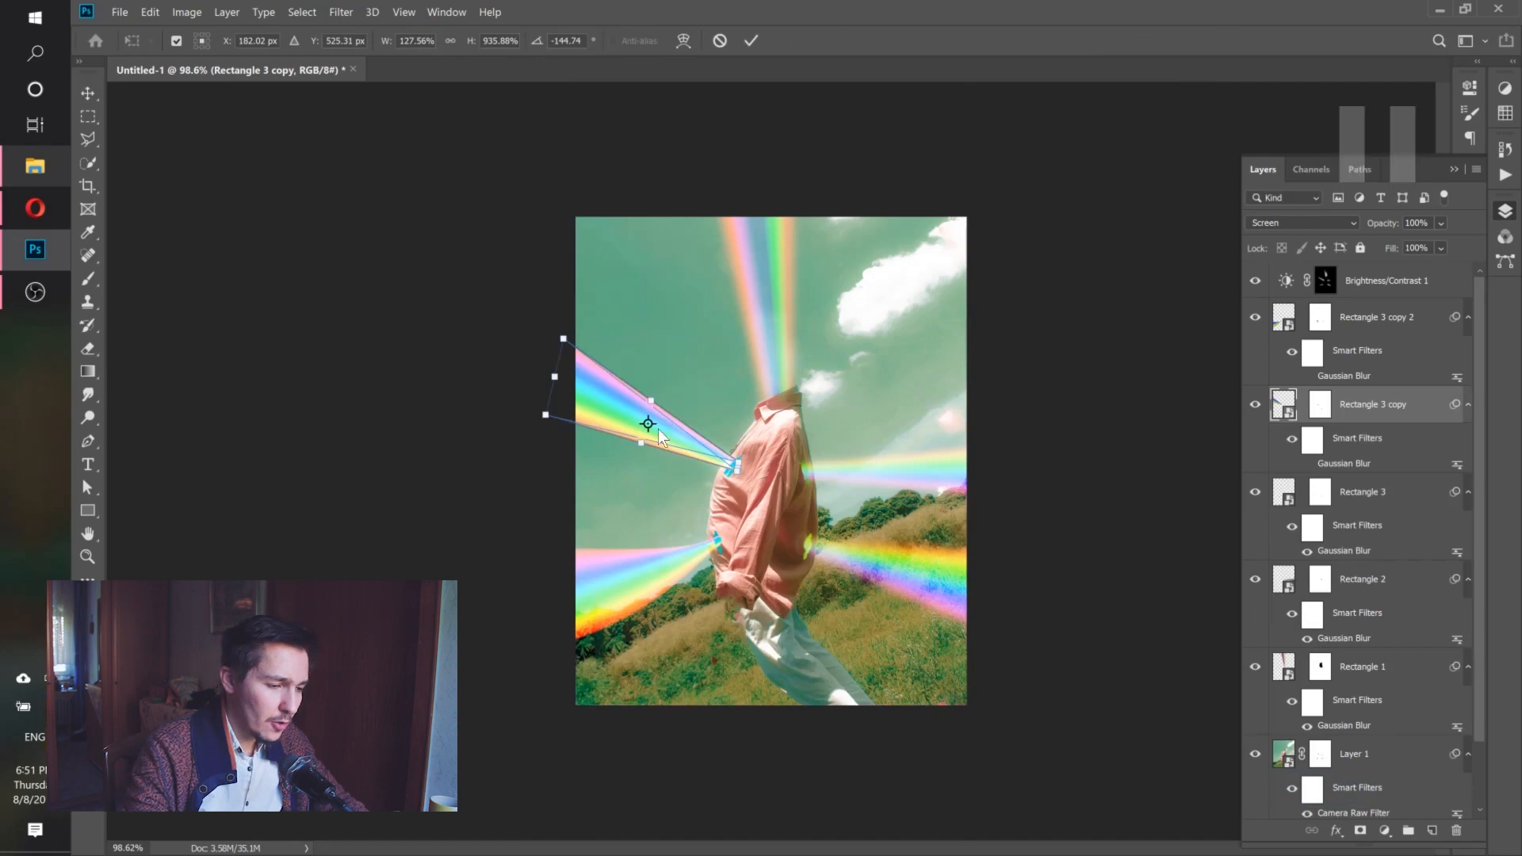
Warp the Rectangle 3 copy beam at the chest hole so that it bends upward toward the canvas edge.
right_click(661, 435)
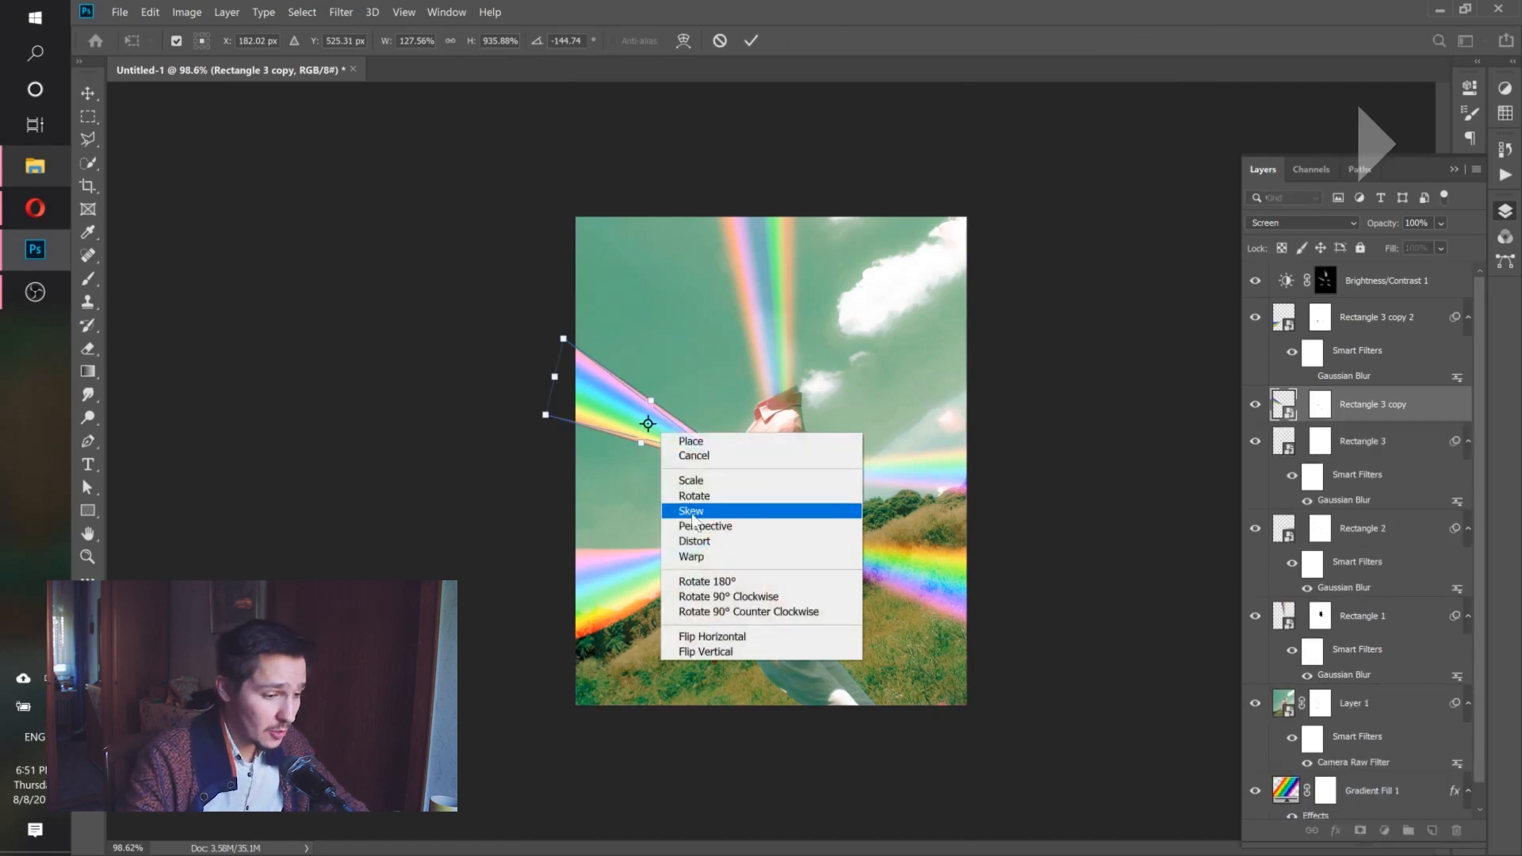
left_click(698, 553)
left_click_drag(563, 339, 564, 329)
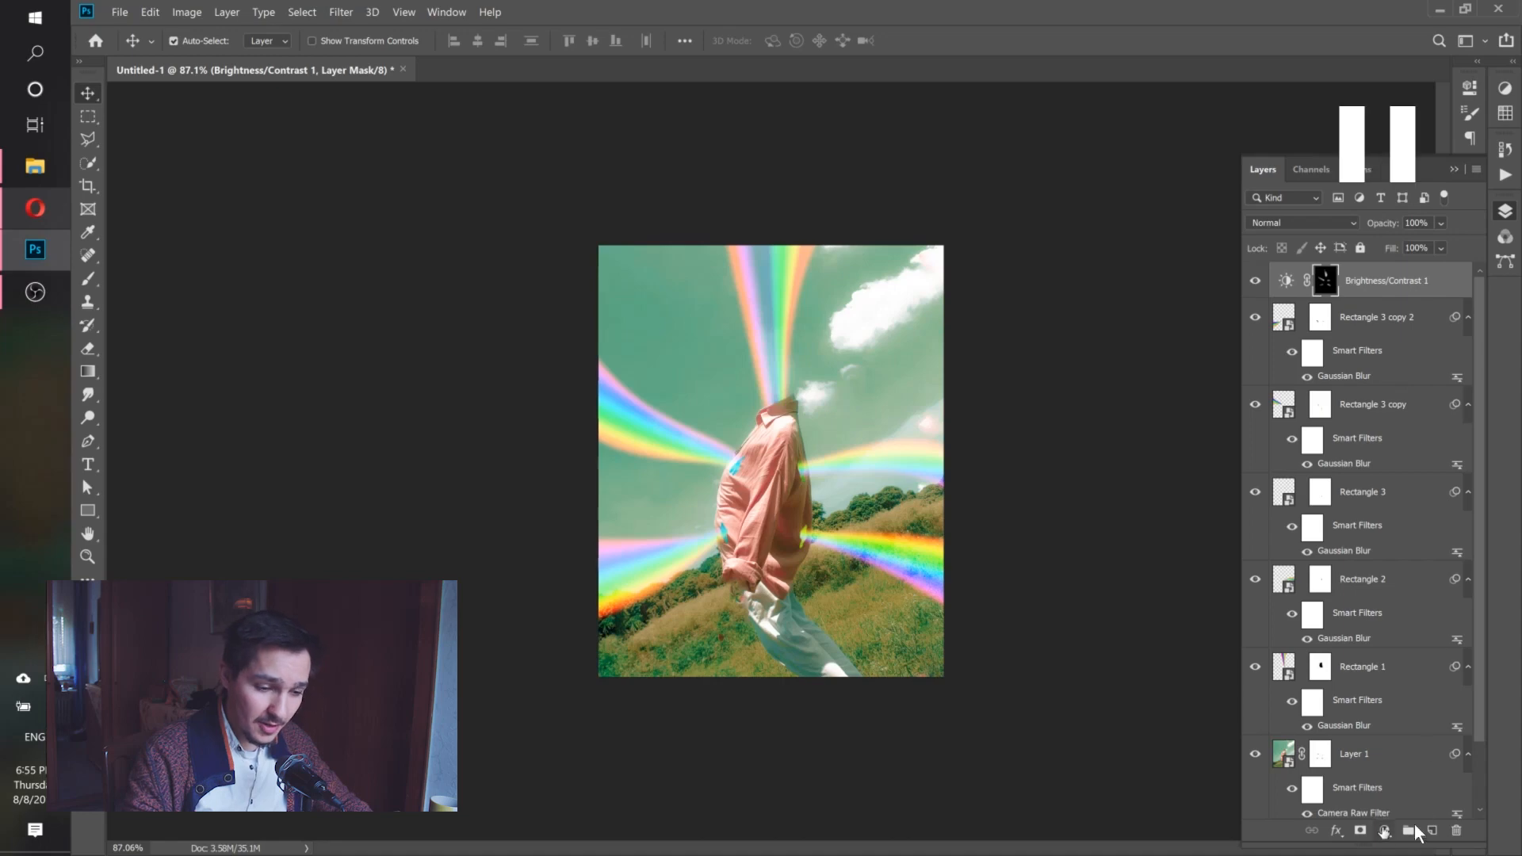
Add a Color Balance adjustment layer above all layers with midtones at +31 red, -34 magenta and +86 blue.
left_click(1385, 833)
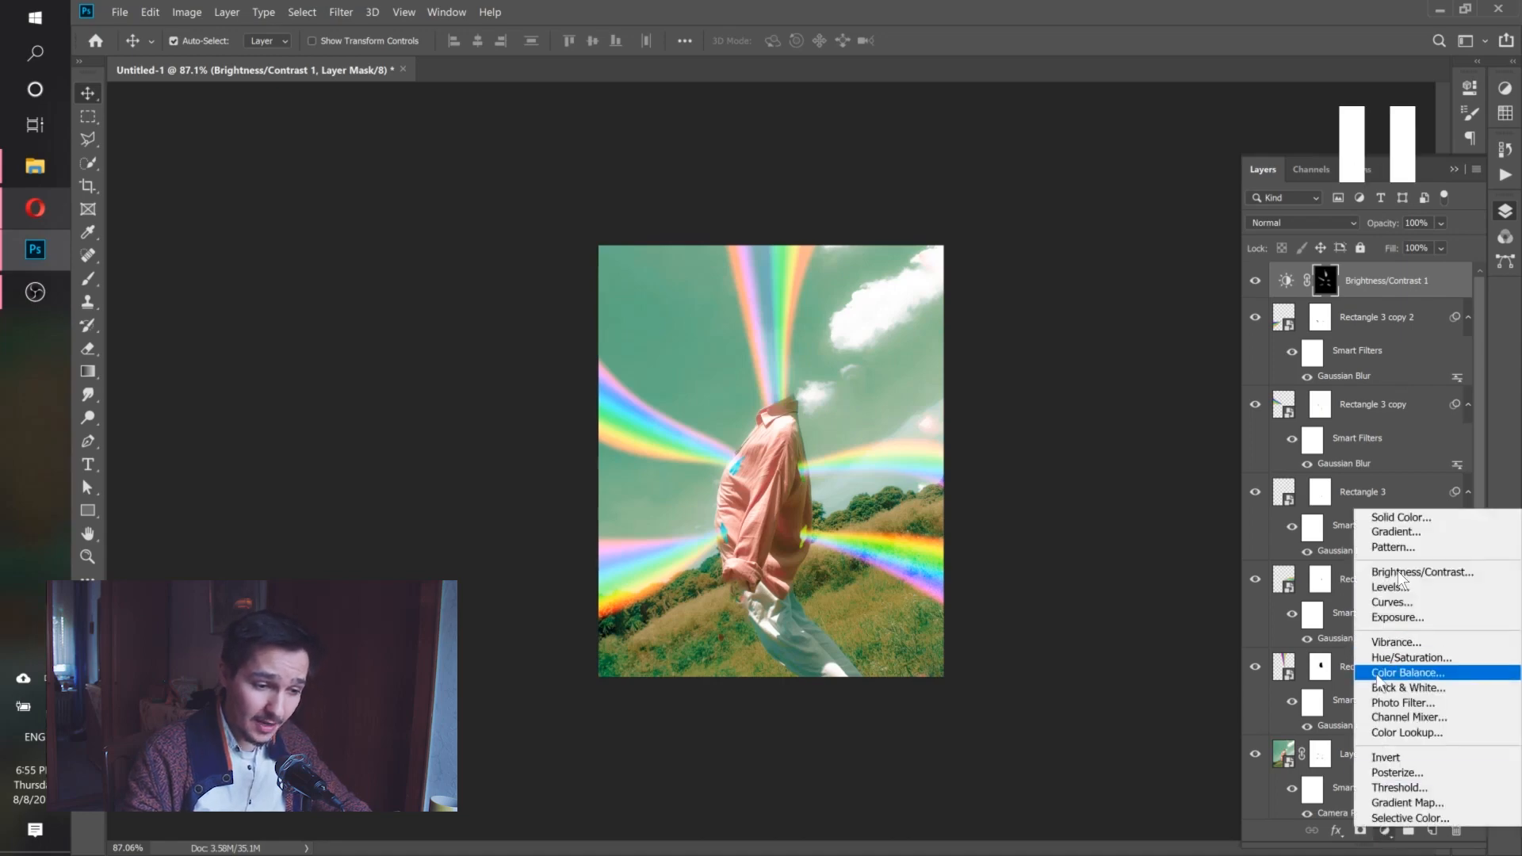
left_click(1380, 678)
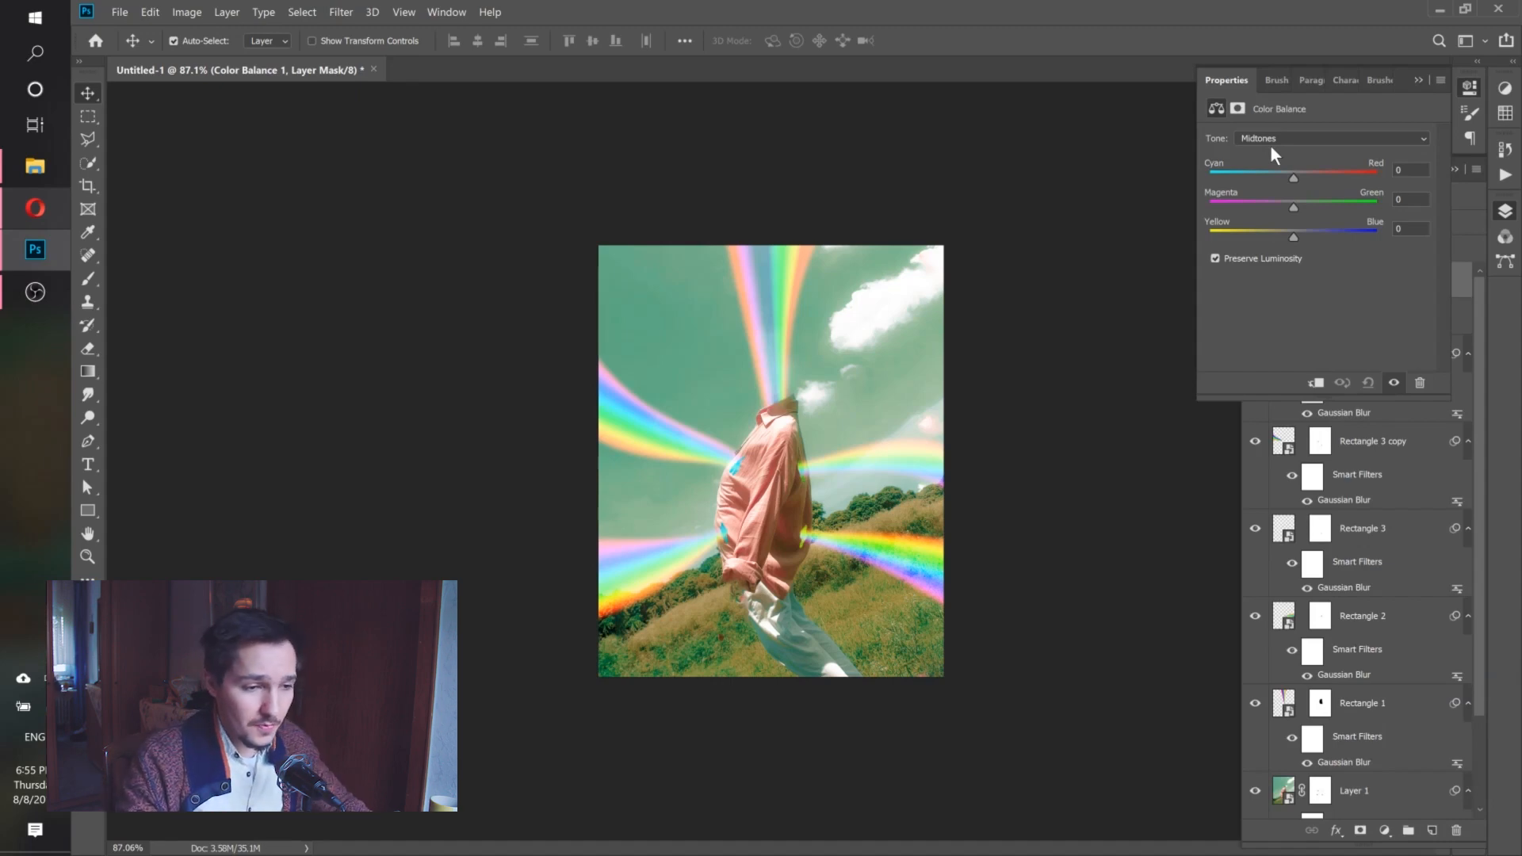
left_click(1270, 140)
left_click(1270, 141)
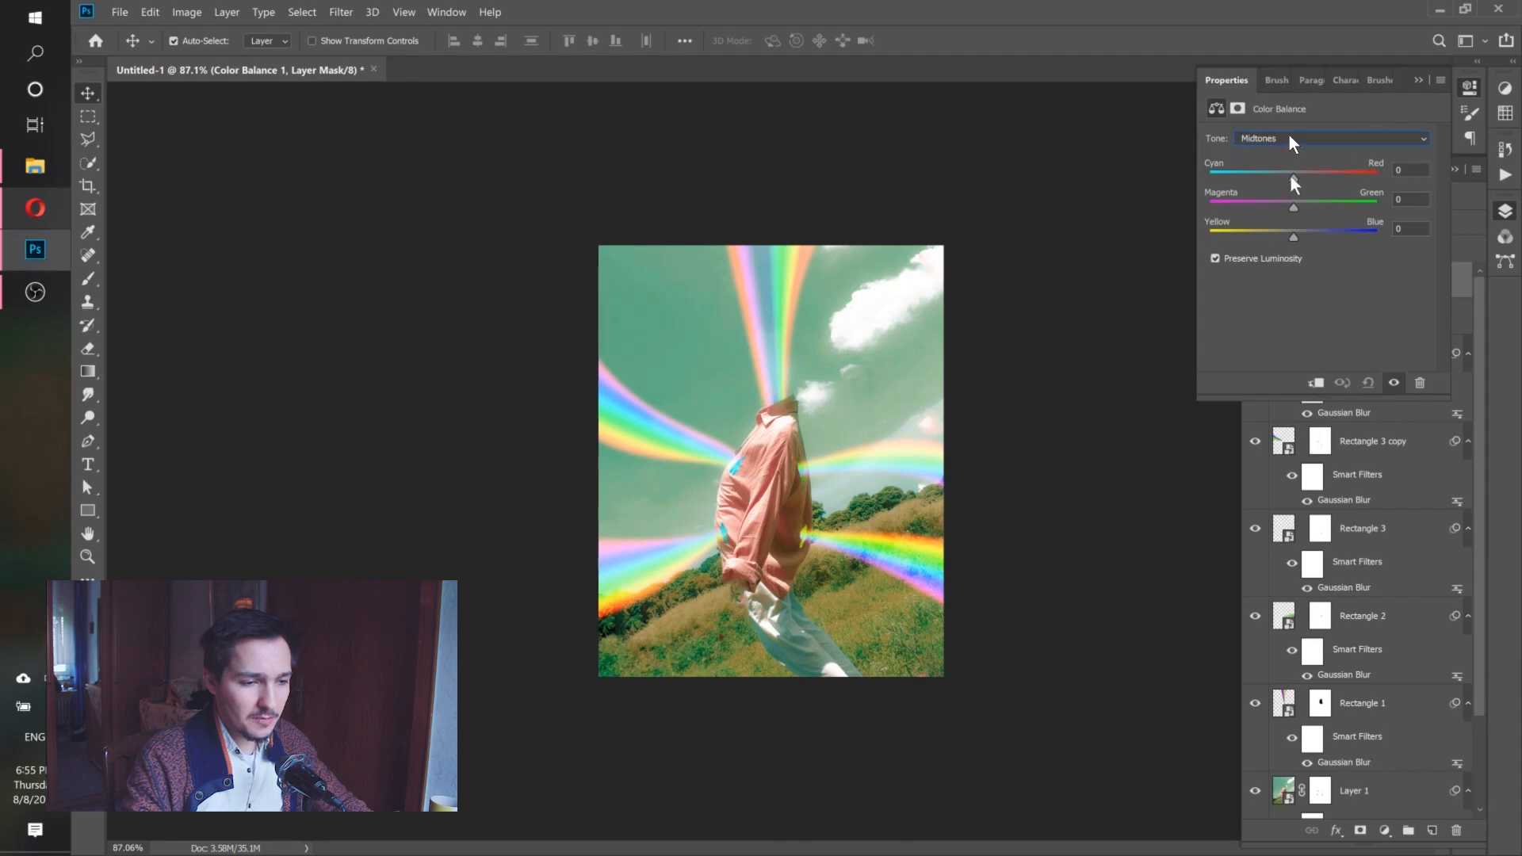
left_click_drag(1293, 178, 1366, 238)
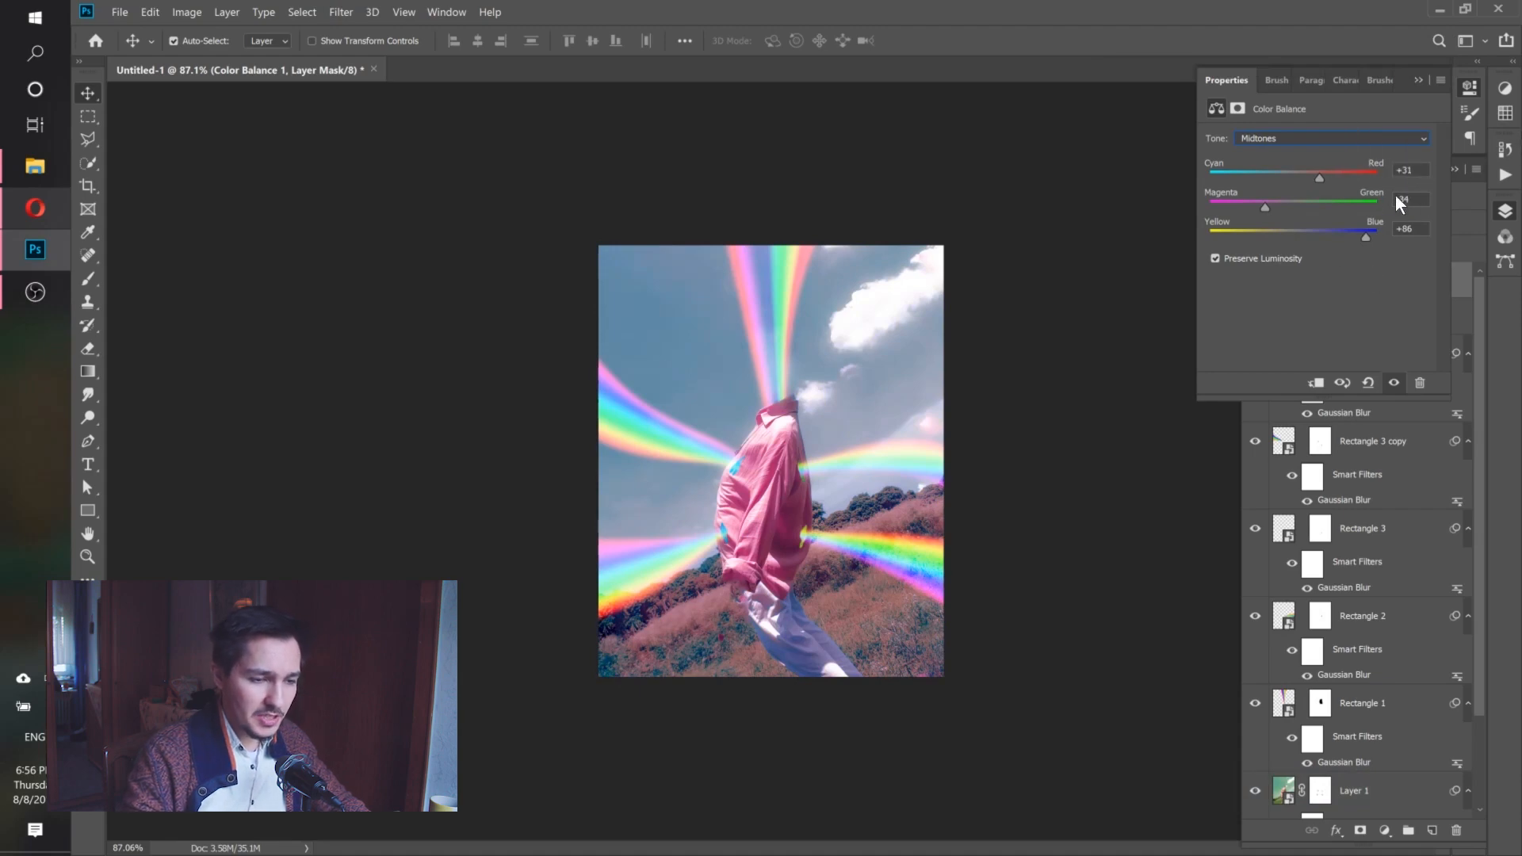
Shift the Color Balance shadows toward purple with magenta/green at -40 and yellow/blue at +34.
left_click(1300, 137)
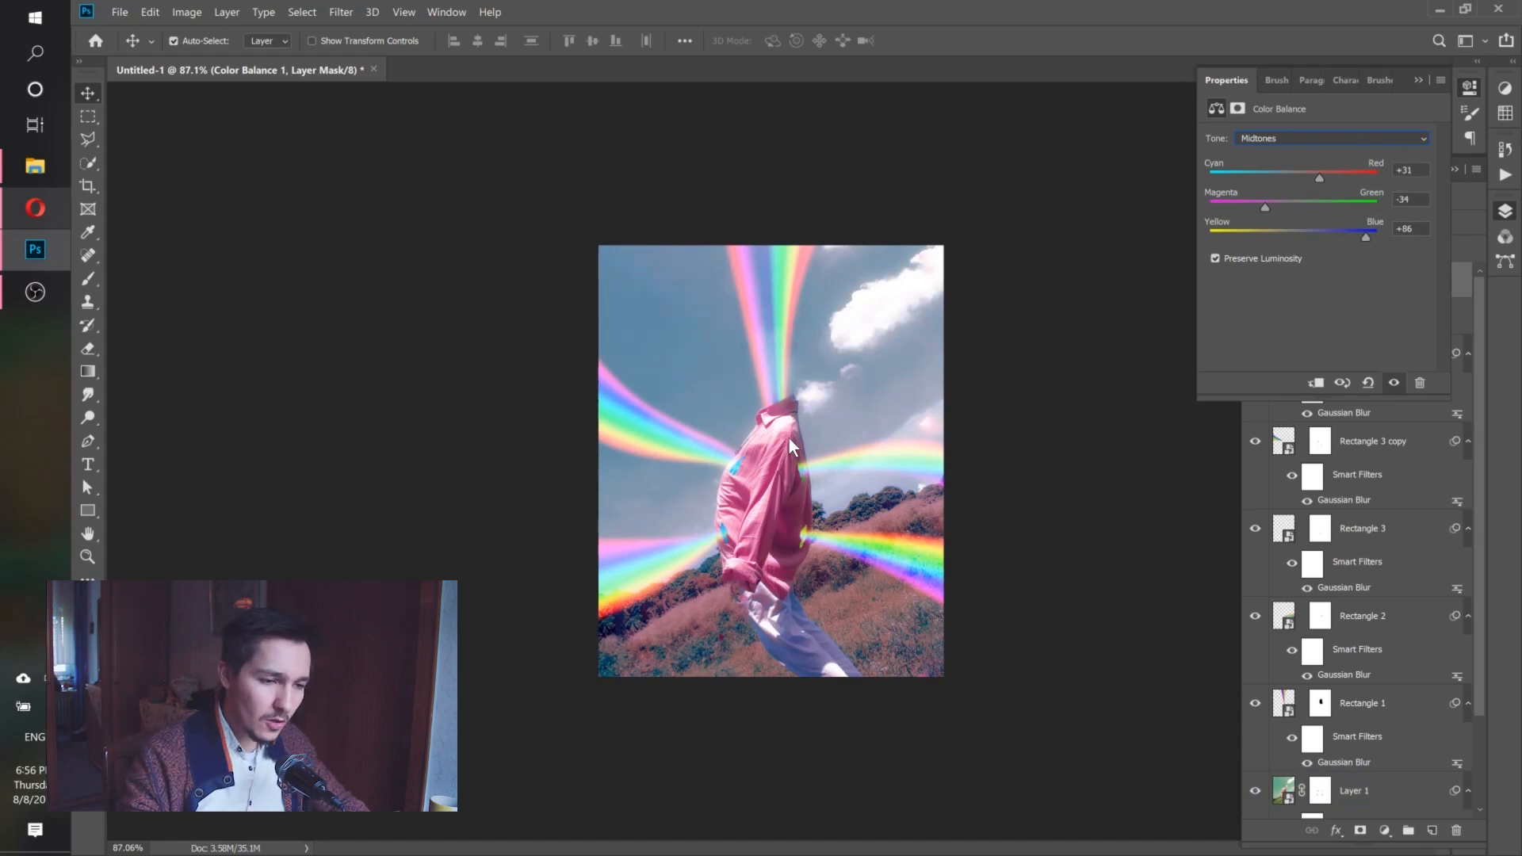
left_click(1261, 125)
left_click(1257, 138)
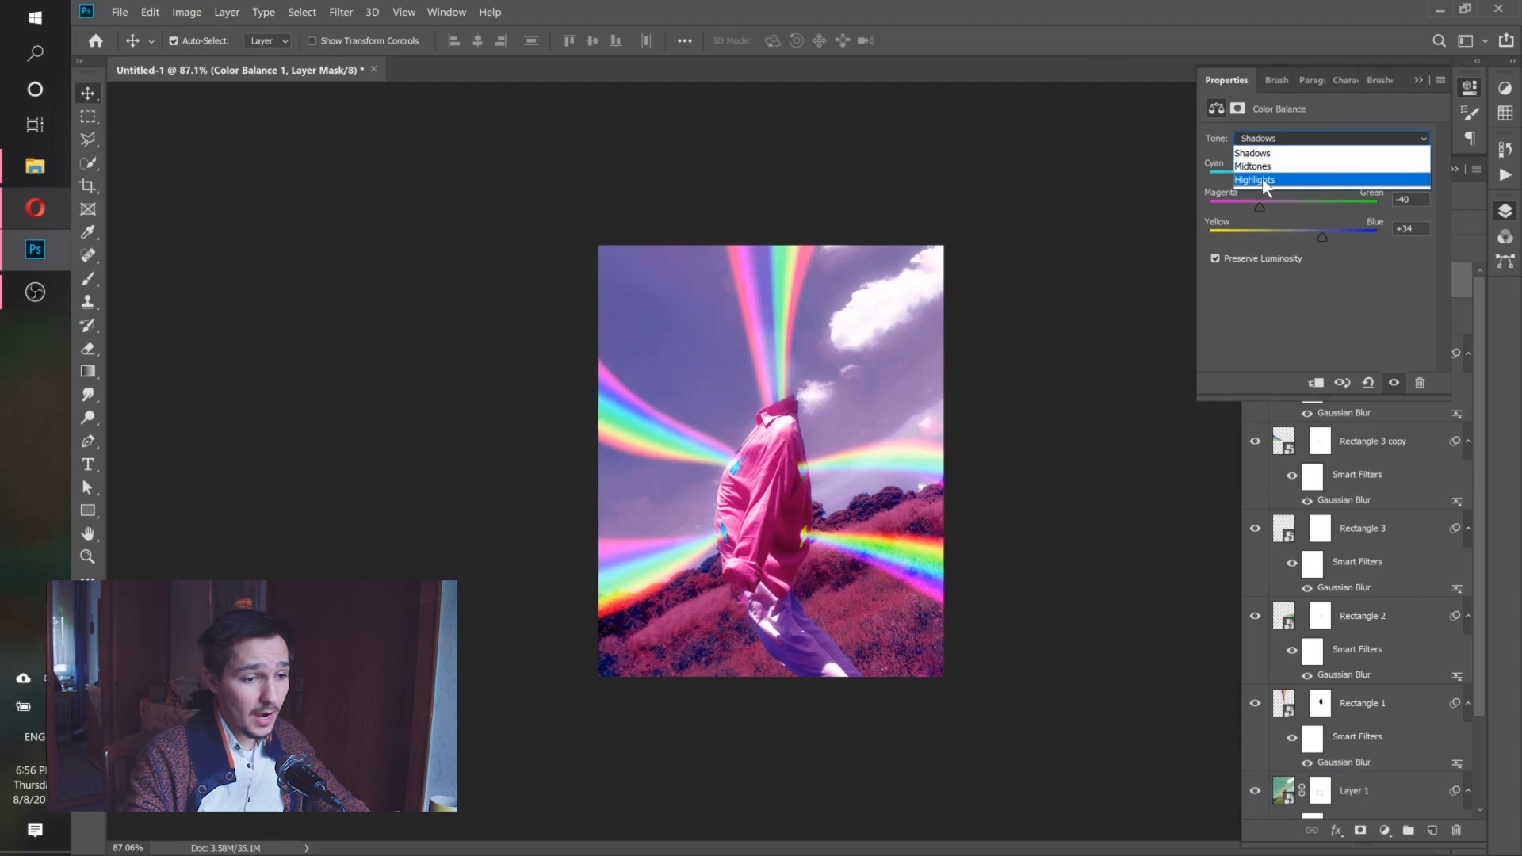
Set the Color Balance highlights to +17 red, +6 green and -23 yellow, and collapse the adjustment's settings.
left_click(1289, 180)
left_click_drag(1295, 205, 1320, 207)
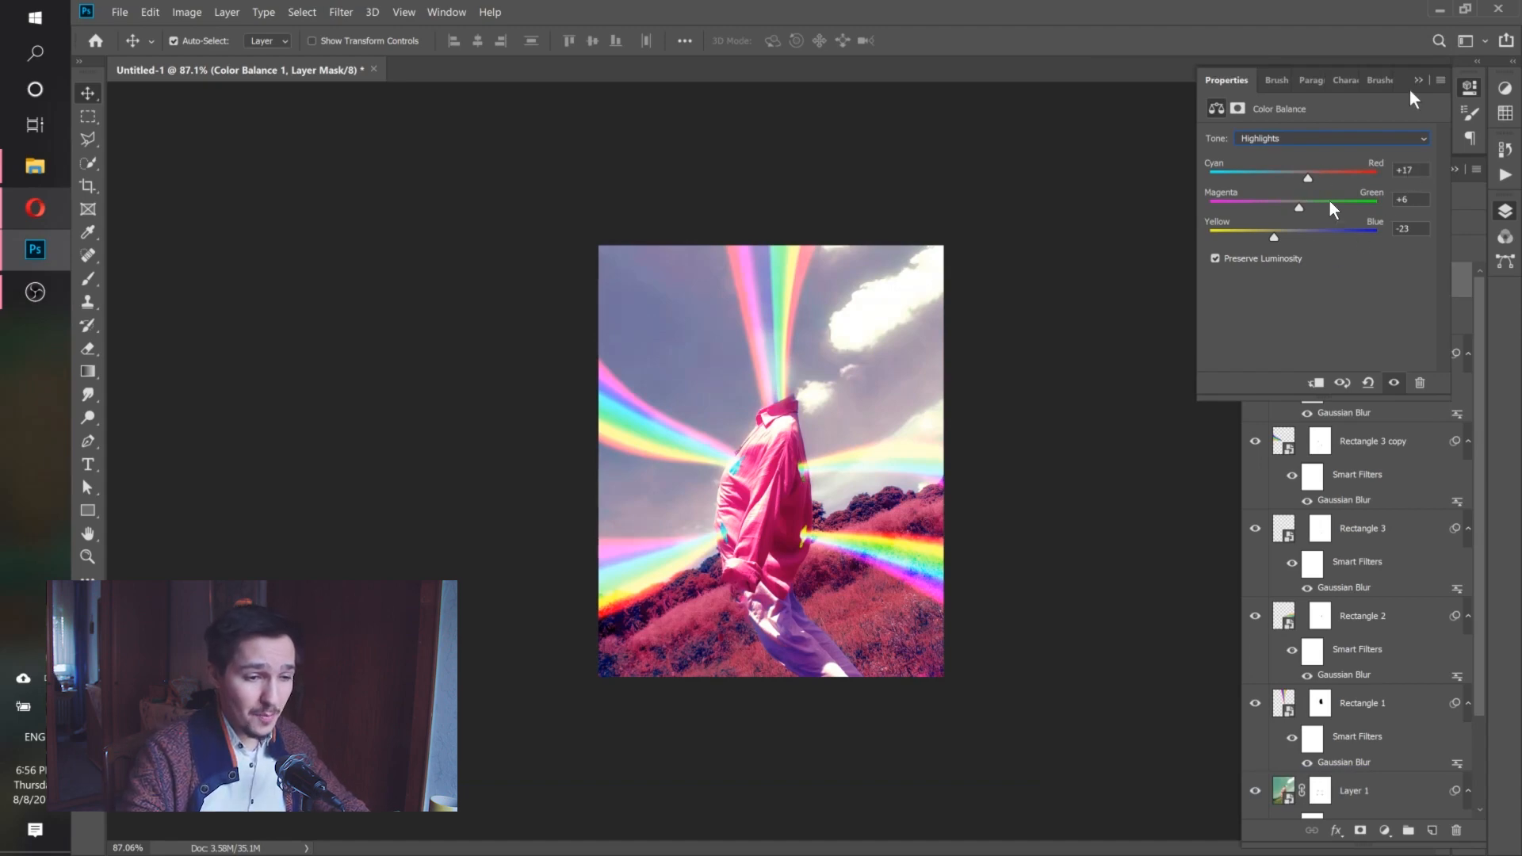
left_click(1415, 81)
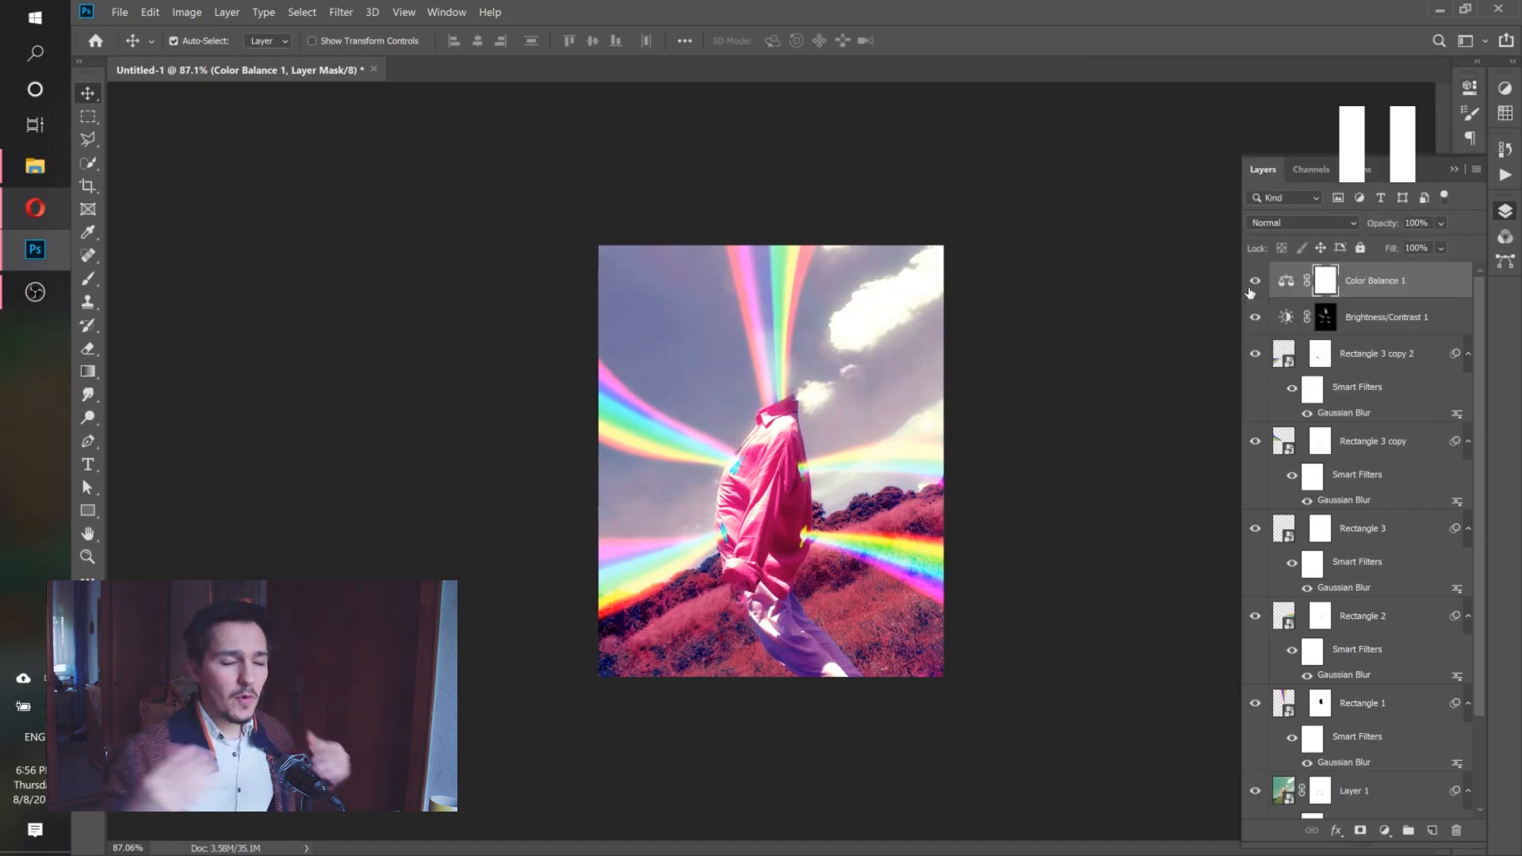